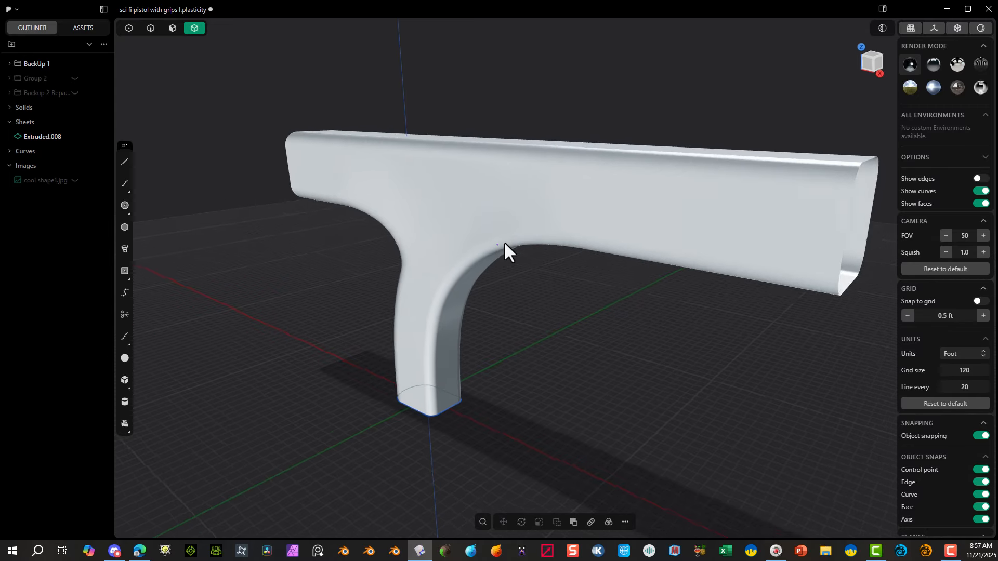
pyautogui.scroll(2, 574, 226)
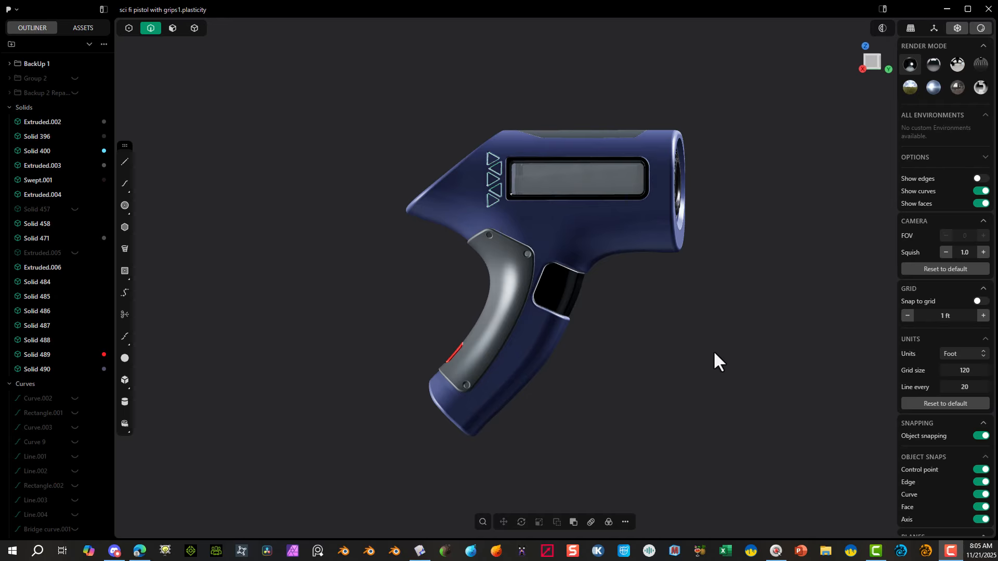
pyautogui.moveTo(713, 351)
pyautogui.mouseDown(button='middle')
pyautogui.moveTo(678, 364)
pyautogui.moveTo(711, 367)
pyautogui.mouseUp(button='middle')
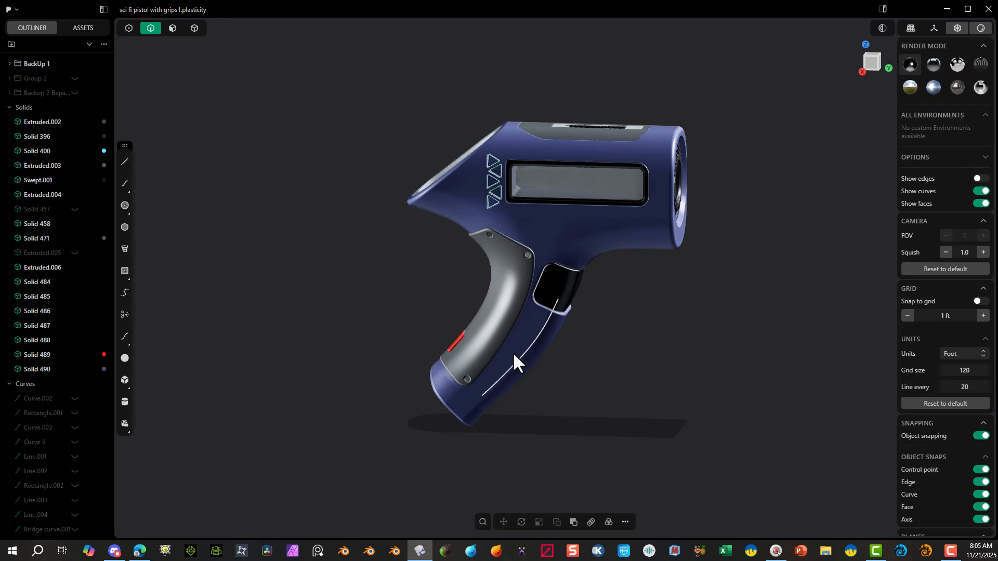
pyautogui.moveTo(477, 411); pyautogui.dragTo(434, 412, button='middle')
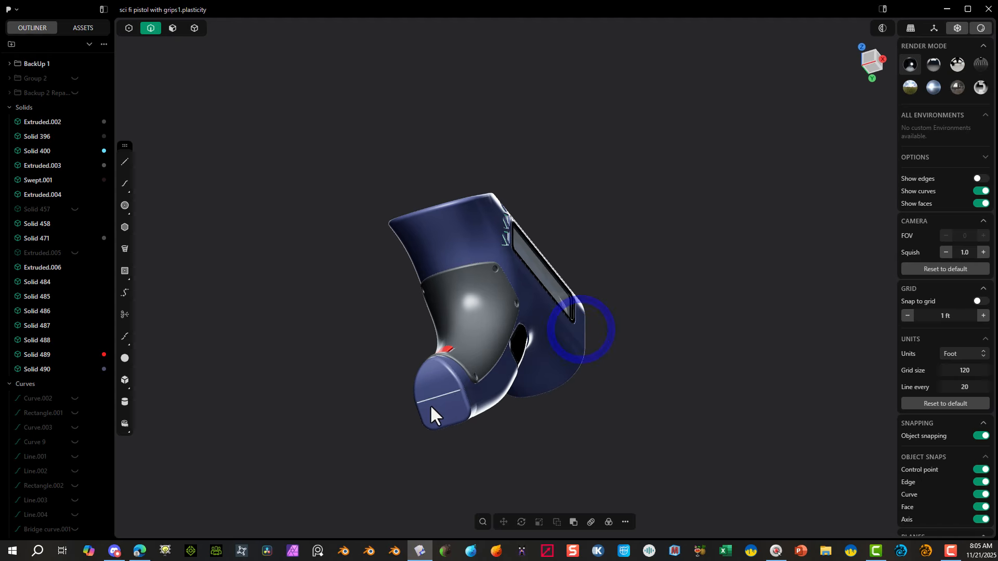
pyautogui.moveTo(512, 346); pyautogui.dragTo(604, 336, button='middle')
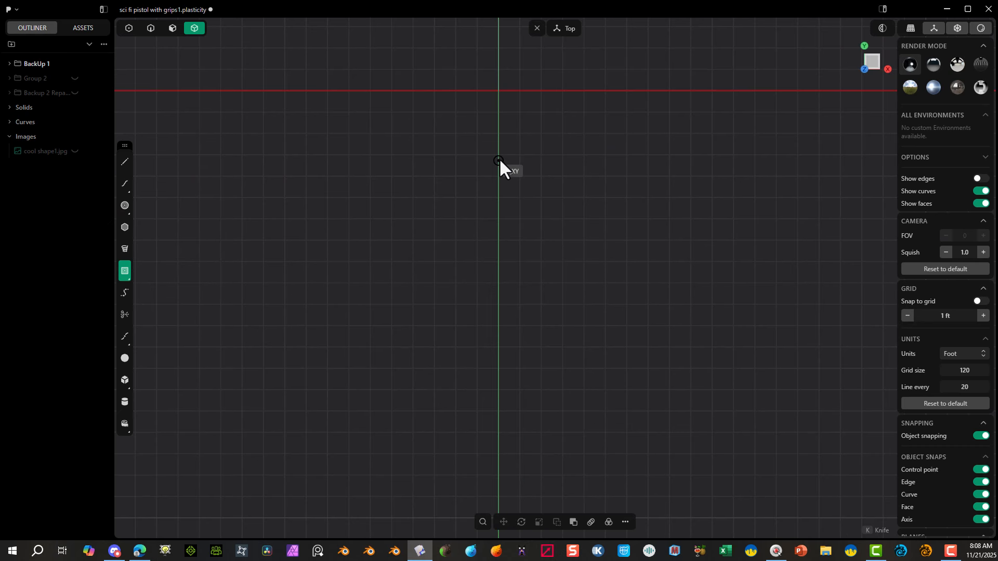
pyautogui.keyDown('shift'); pyautogui.moveTo(573, 208); pyautogui.dragTo(606, 401, button='middle'); pyautogui.keyUp('shift')
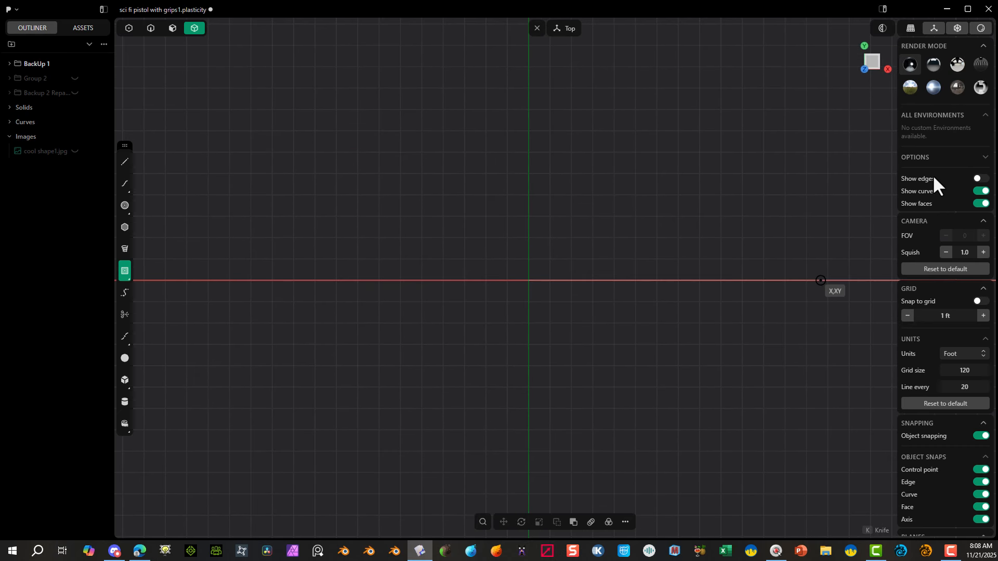
# Step: Turn on grid snapping and set the grid spacing to 0.5 ft
pyautogui.click(977, 301)
pyautogui.click(907, 315)
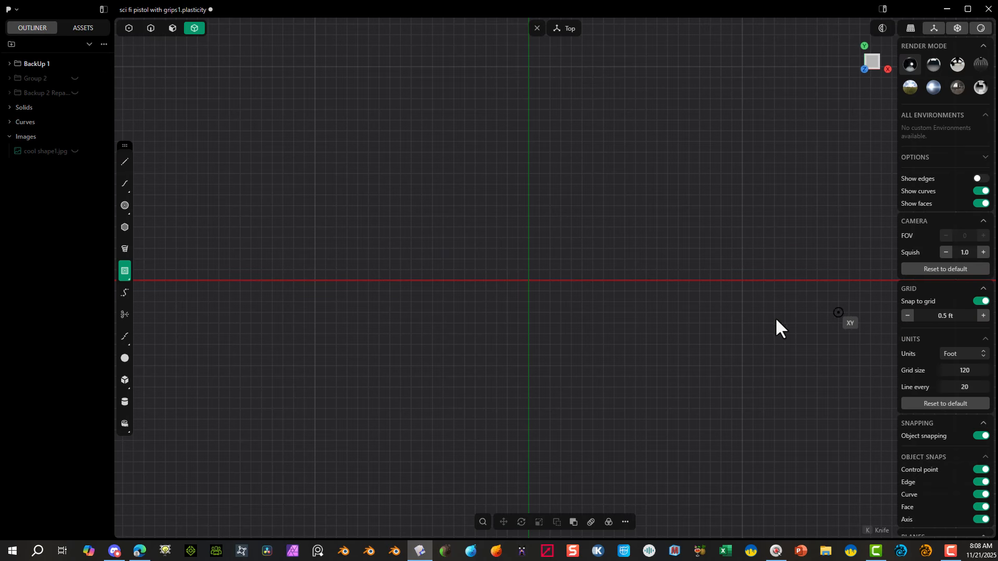
pyautogui.scroll(5, 535, 302)
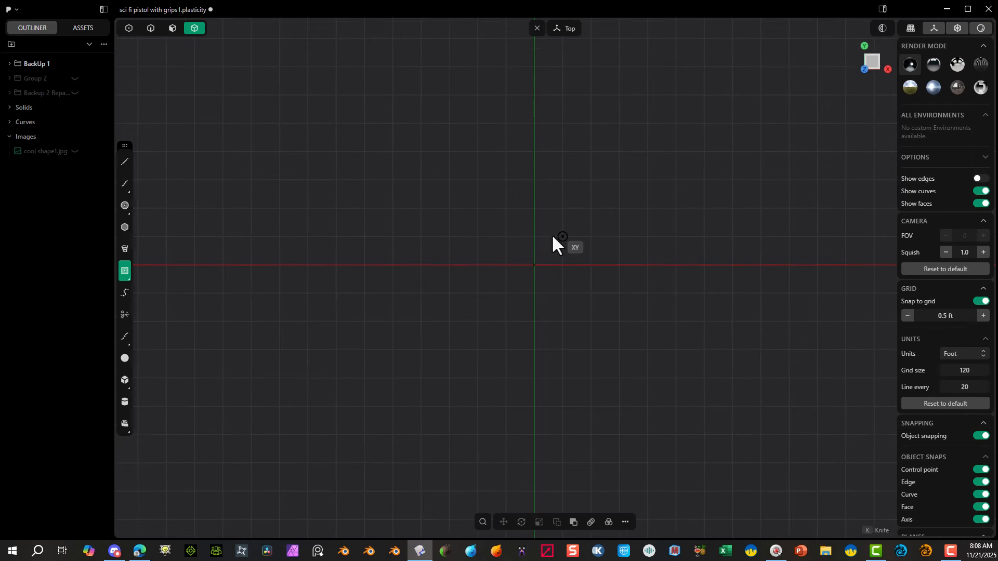
pyautogui.scroll(-1, 551, 233)
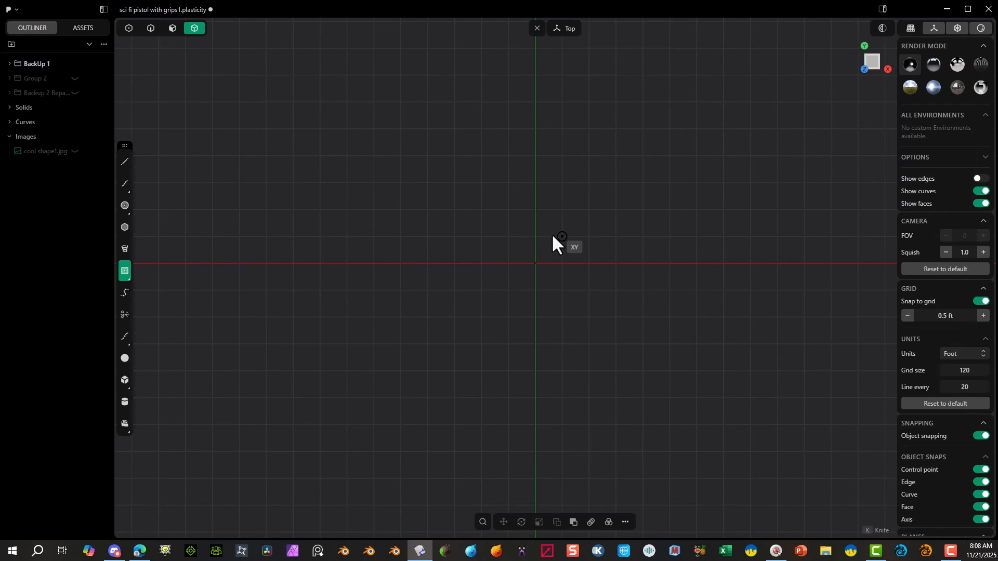
# Step: Draw a 3 × 2 ft corner rectangle centred on the origin in the top view
pyautogui.click(463, 240)
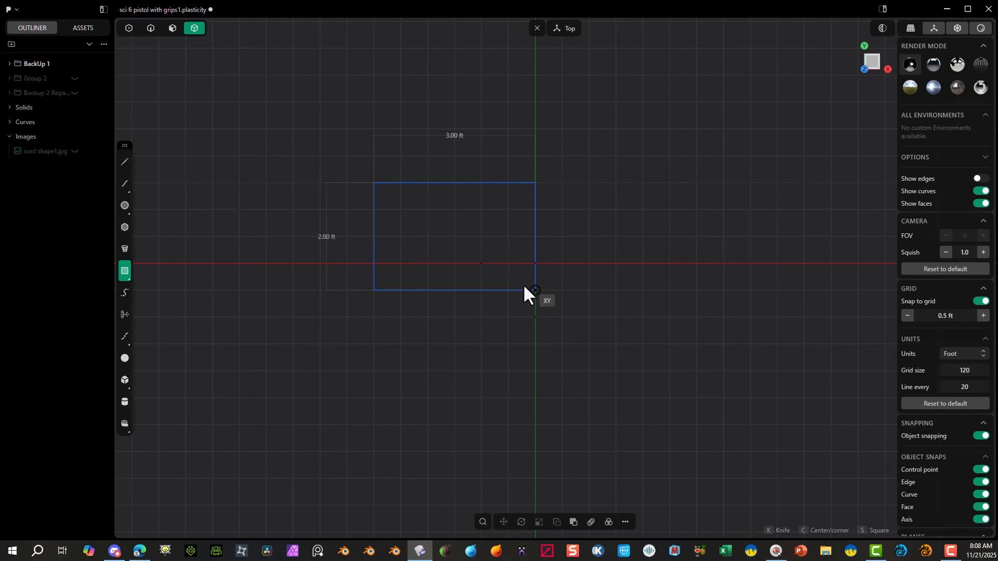
pyautogui.rightClick(129, 275)
pyautogui.click(147, 247)
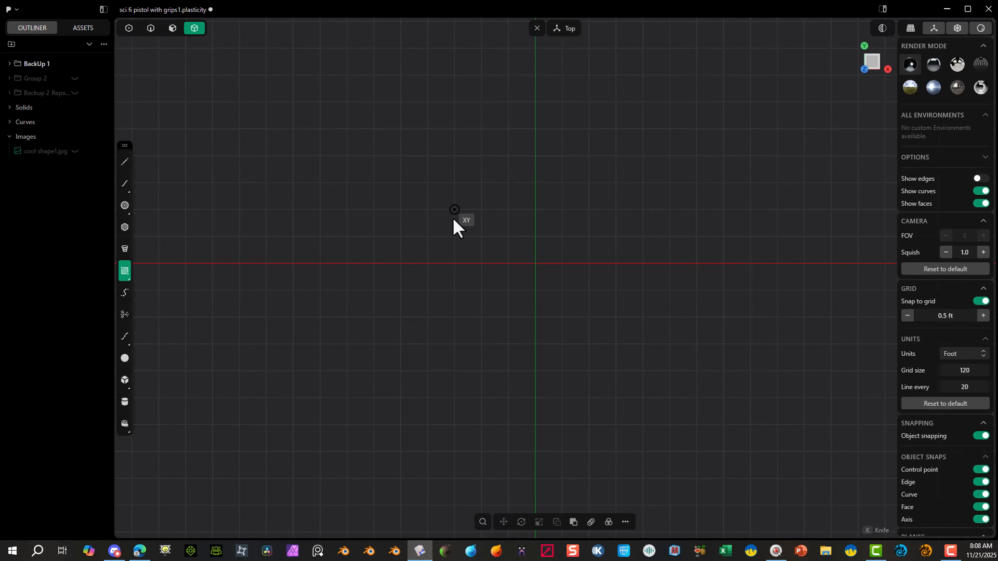
pyautogui.click(455, 210)
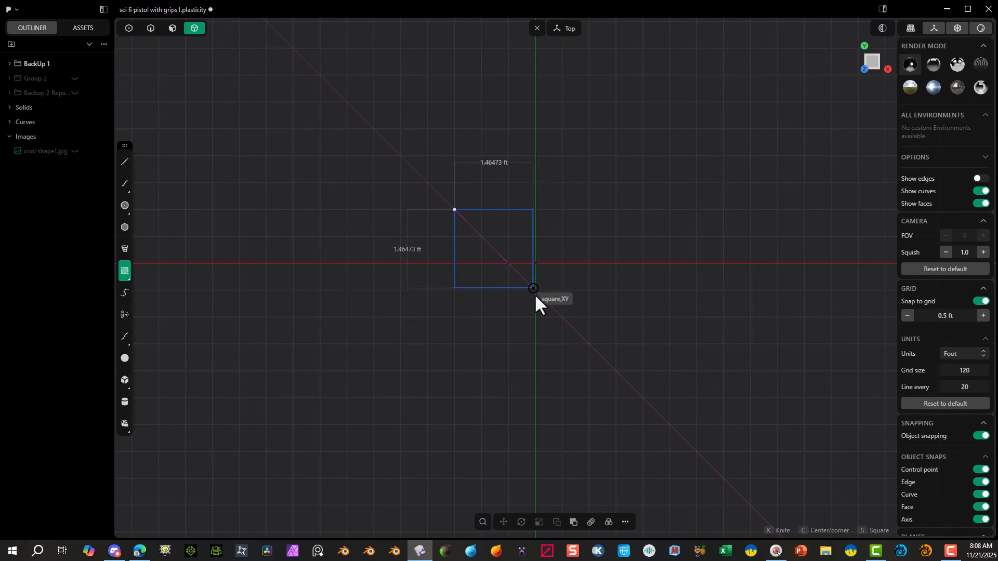
pyautogui.click(605, 311)
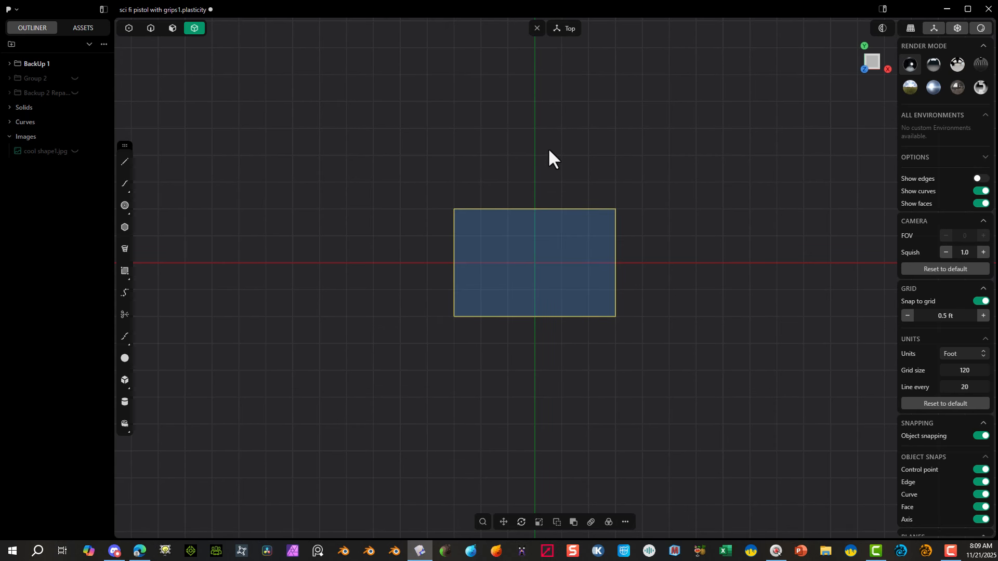
# Step: Turn off grid snapping and slightly fillet the rectangle's two control-point corners on the positive X side
pyautogui.click(129, 28)
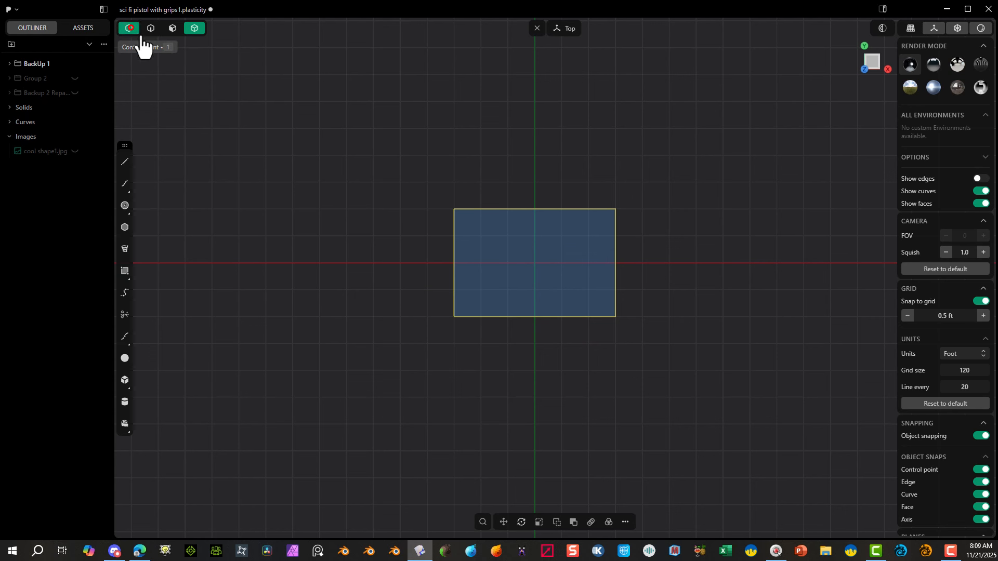
pyautogui.click(277, 135)
pyautogui.moveTo(663, 156); pyautogui.dragTo(591, 362)
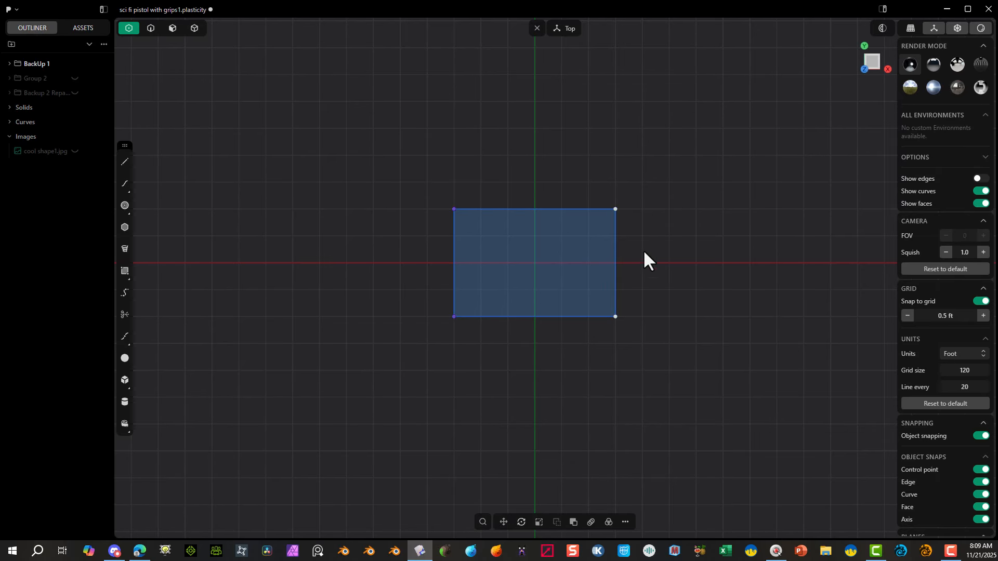
pyautogui.press('b')
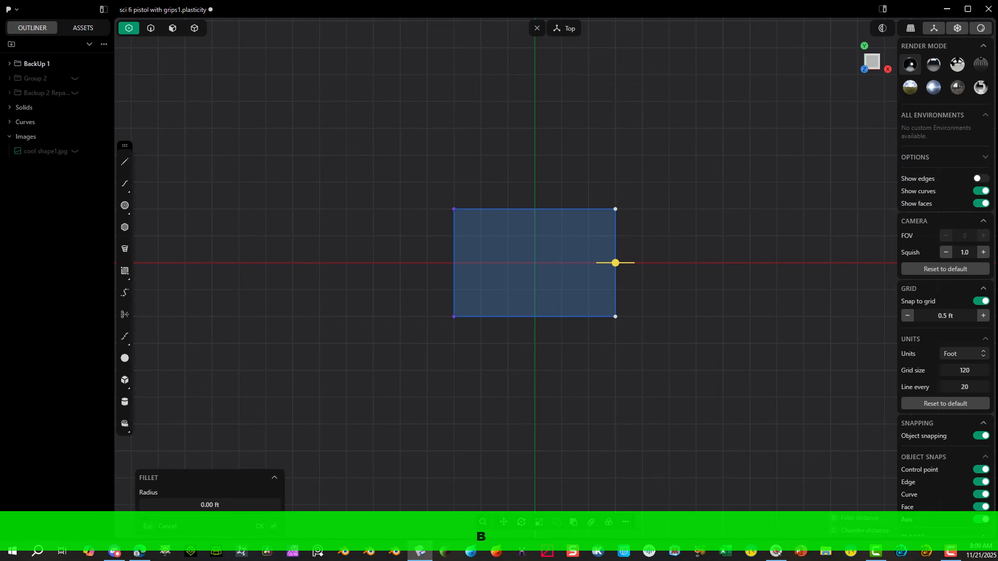
pyautogui.click(982, 301)
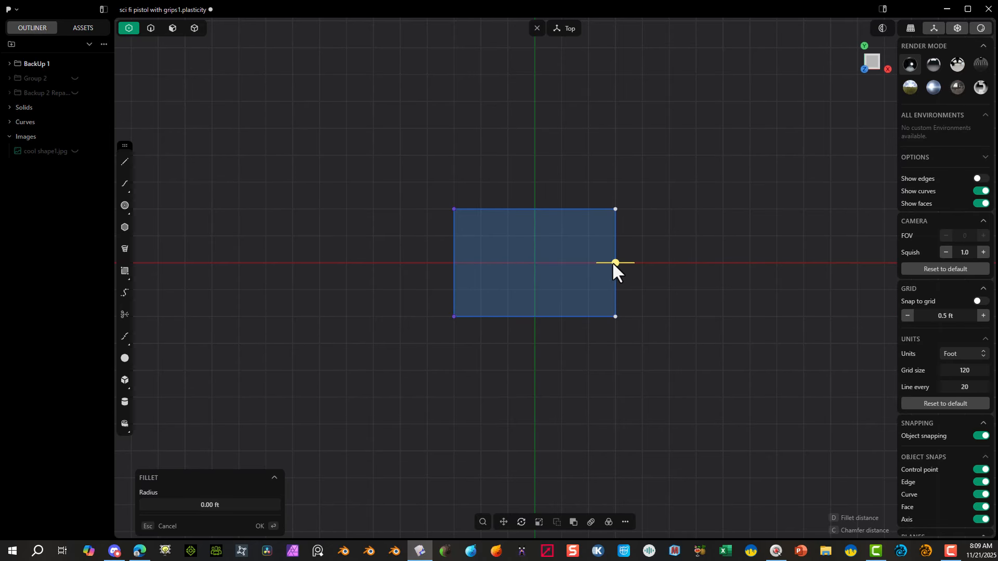
pyautogui.moveTo(613, 262); pyautogui.dragTo(635, 259)
pyautogui.click(263, 527)
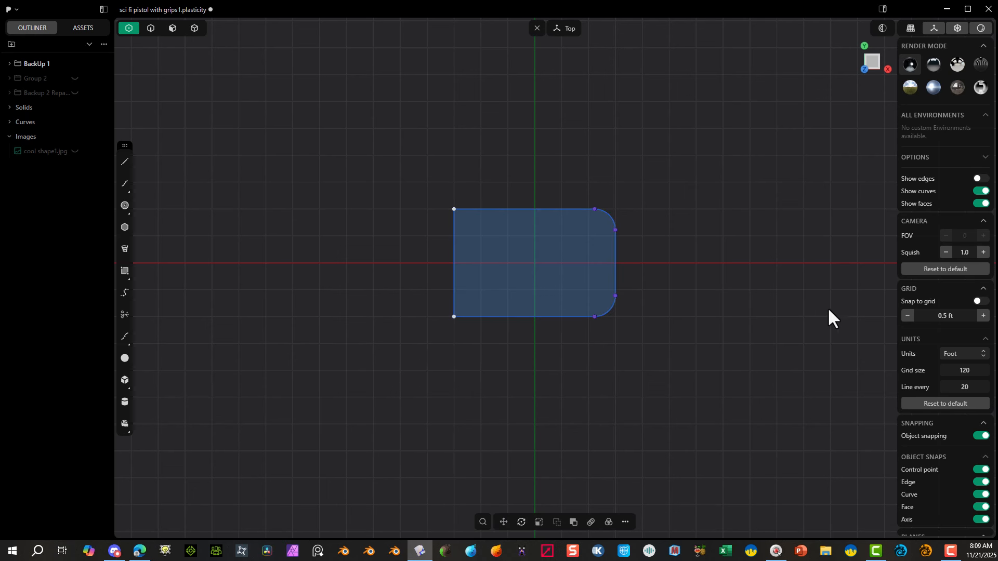
# Step: Fillet the two remaining square corners on the negative X side with a radius of about 0.9 ft
pyautogui.press('b')
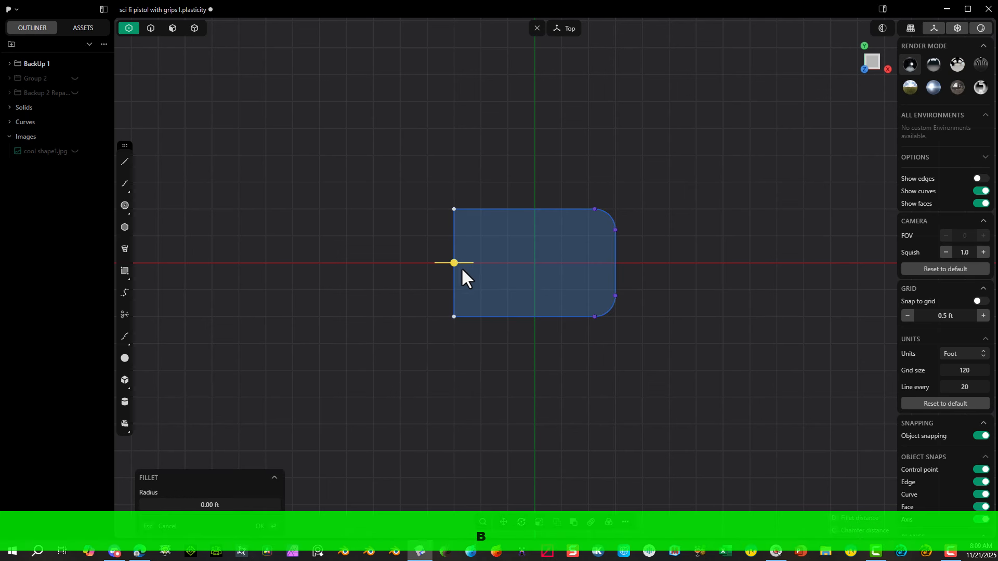
pyautogui.moveTo(453, 263); pyautogui.dragTo(404, 282)
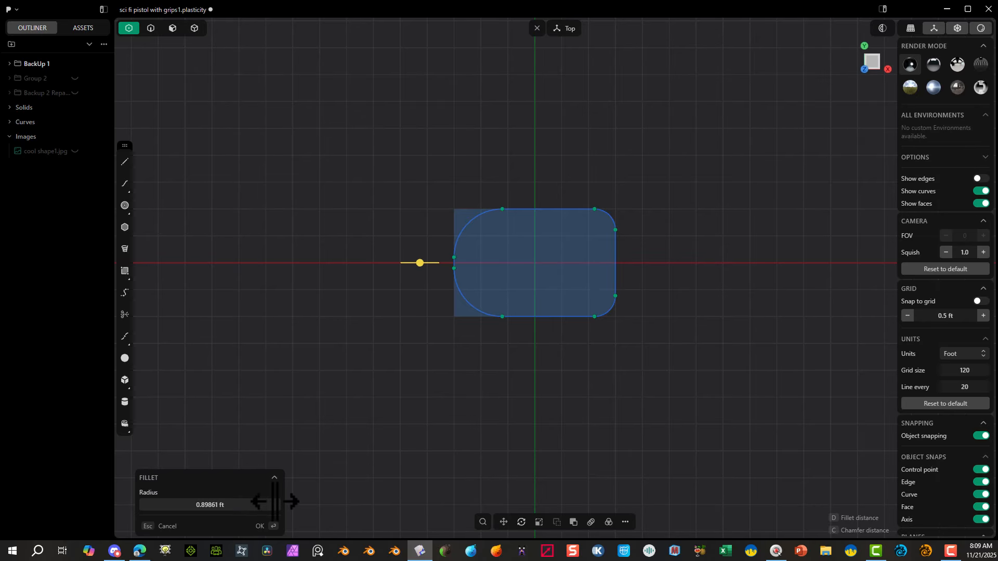
pyautogui.click(260, 526)
# Step: In the front view, draw a four-point spline from the profile's positive X end, rising vertically and curving outward
pyautogui.moveTo(461, 140); pyautogui.dragTo(546, 134, button='middle')
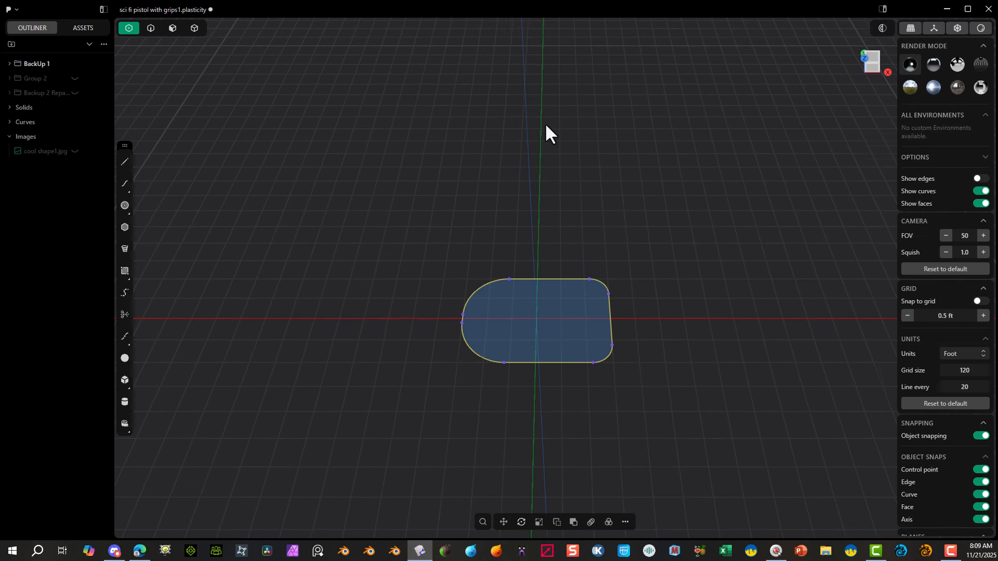
pyautogui.moveTo(595, 343); pyautogui.dragTo(677, 241, button='middle')
pyautogui.click(872, 66)
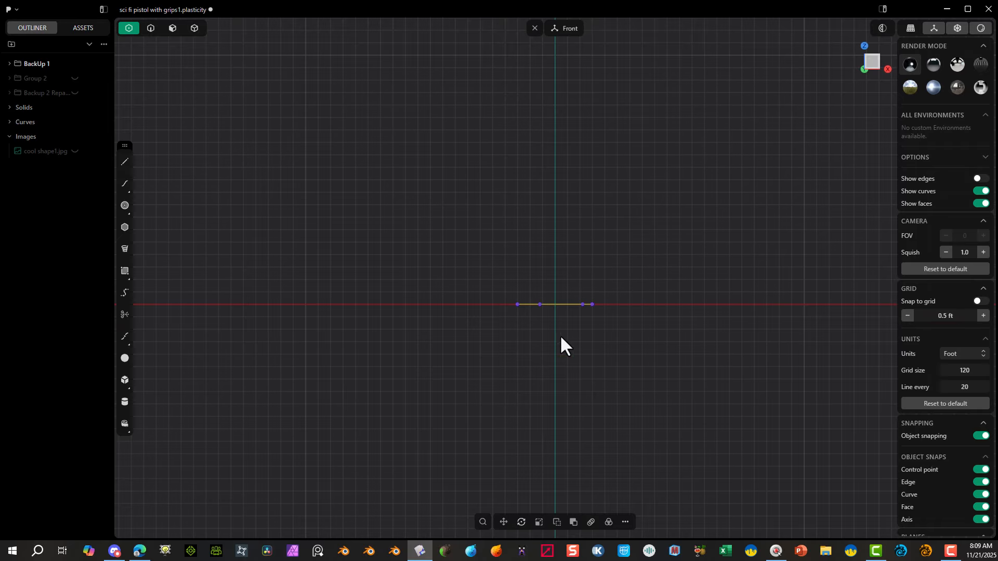
pyautogui.keyDown('shift'); pyautogui.moveTo(559, 335); pyautogui.dragTo(394, 351, button='middle'); pyautogui.keyUp('shift')
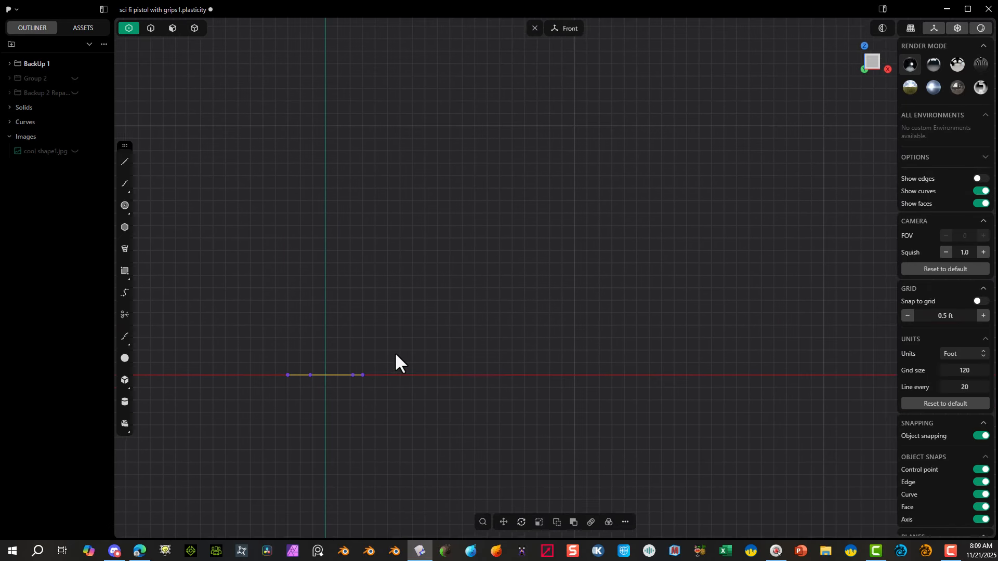
pyautogui.click(126, 184)
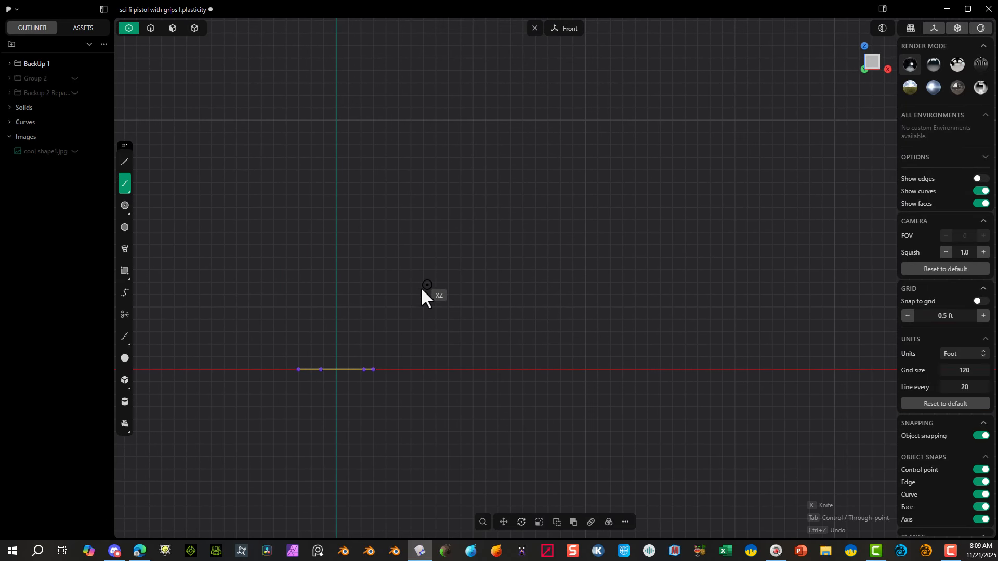
pyautogui.click(378, 366)
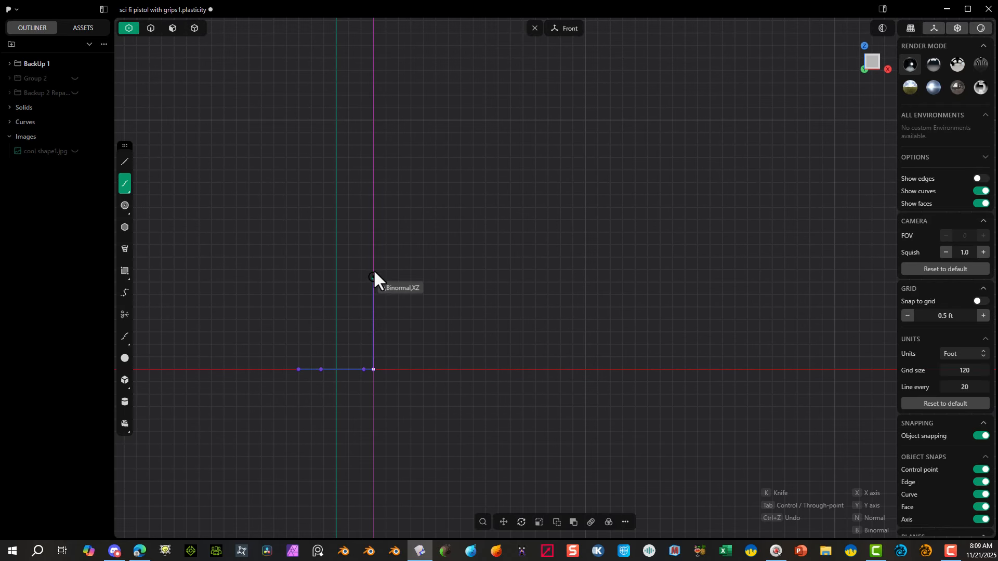
pyautogui.click(373, 317)
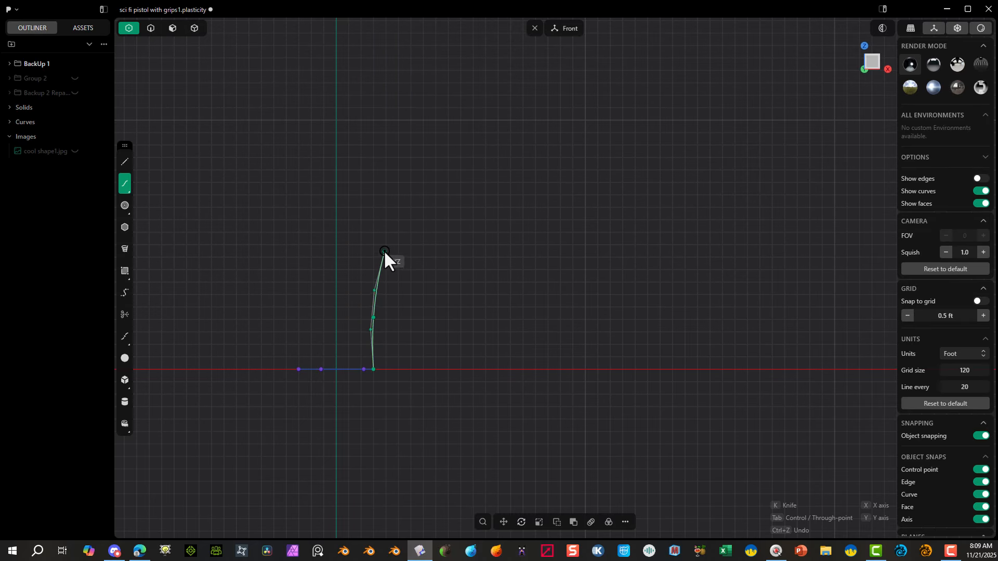
pyautogui.click(384, 251)
pyautogui.click(465, 174)
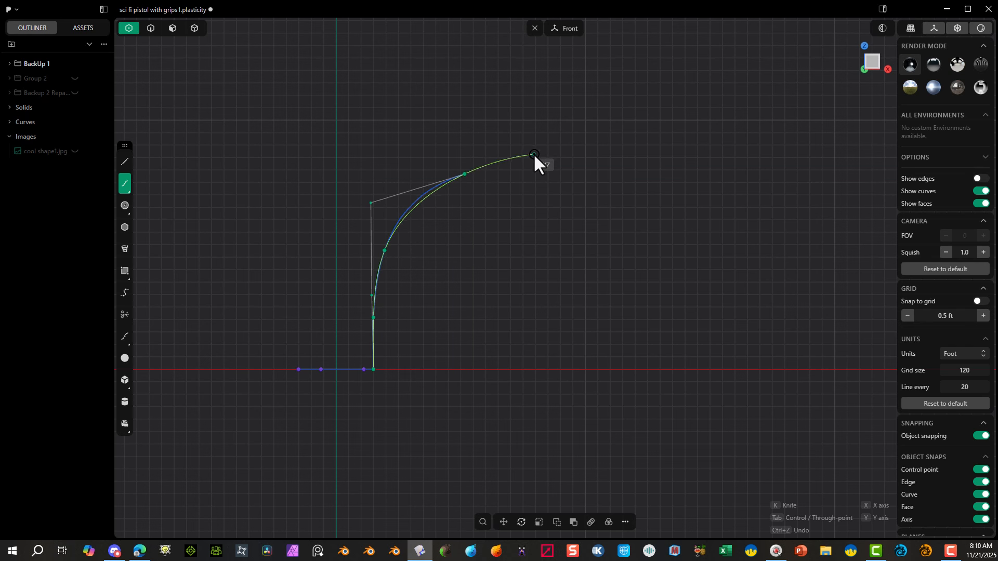
pyautogui.rightClick(533, 154)
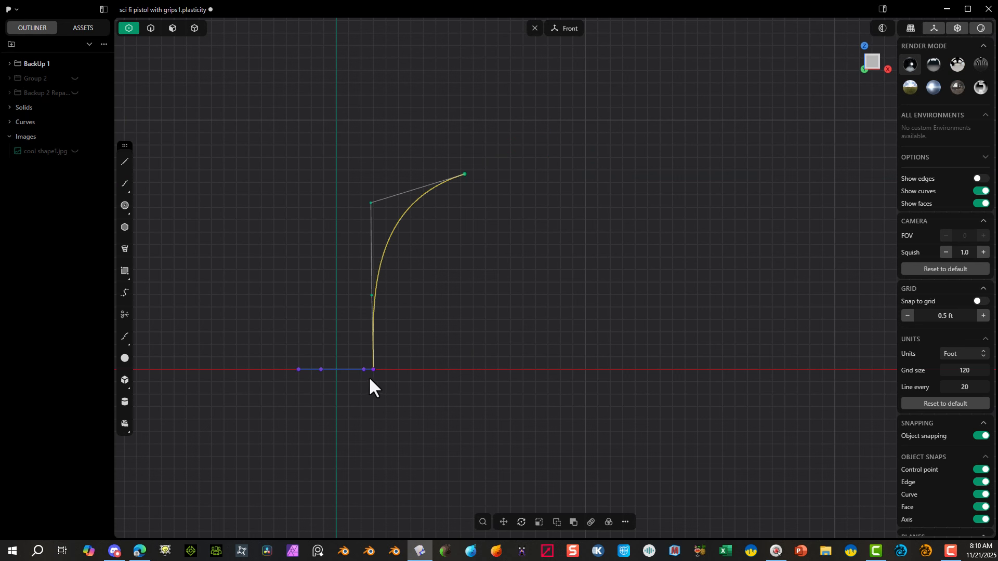
# Step: Draw a vertical guide line just over 11 ft long up from the spline's start point
pyautogui.click(125, 162)
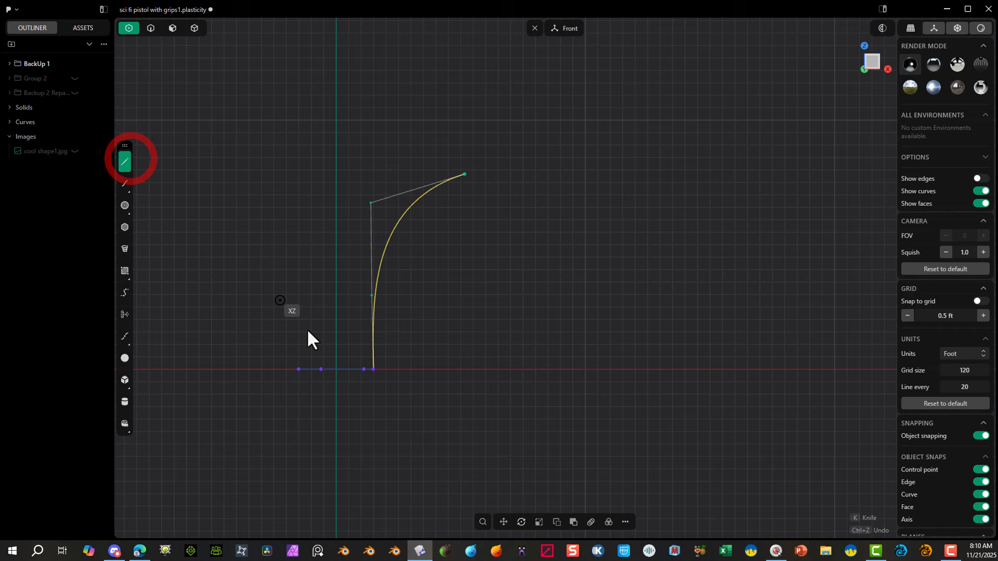
pyautogui.click(373, 370)
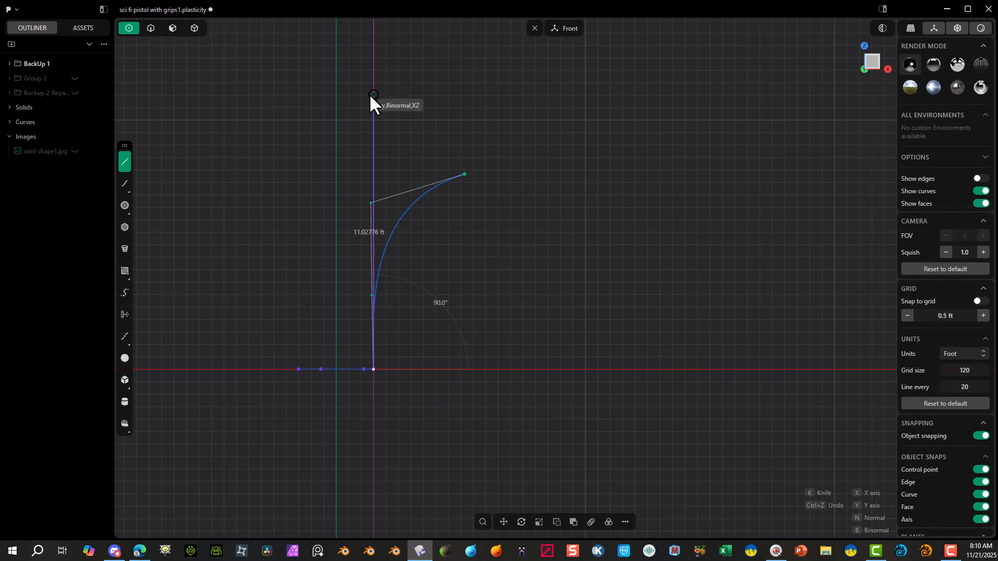
pyautogui.click(374, 83)
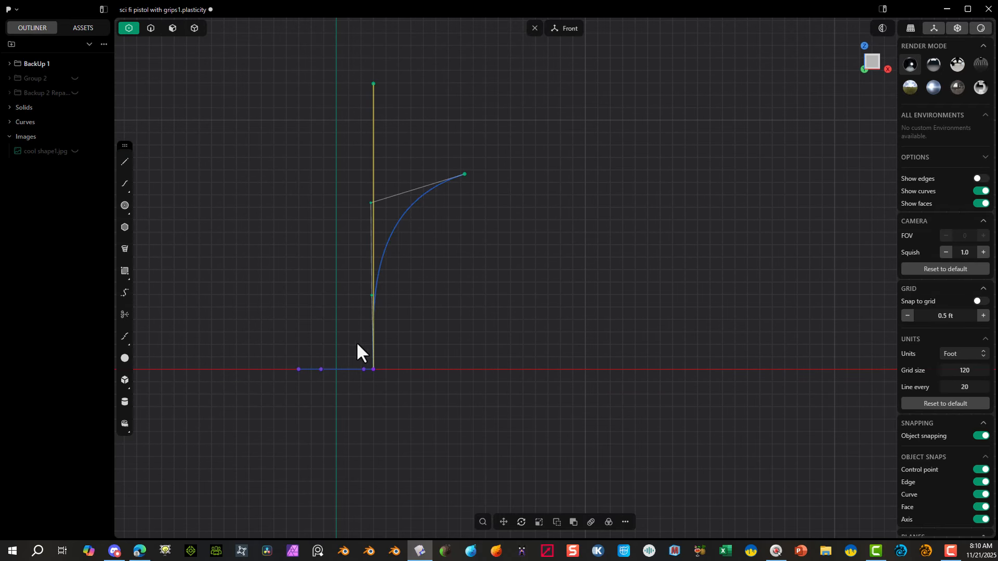
# Step: Move the spline's two middle control points about 0.1 ft along X to align them with the vertical guide line
pyautogui.moveTo(344, 183); pyautogui.dragTo(376, 307)
pyautogui.press('g')
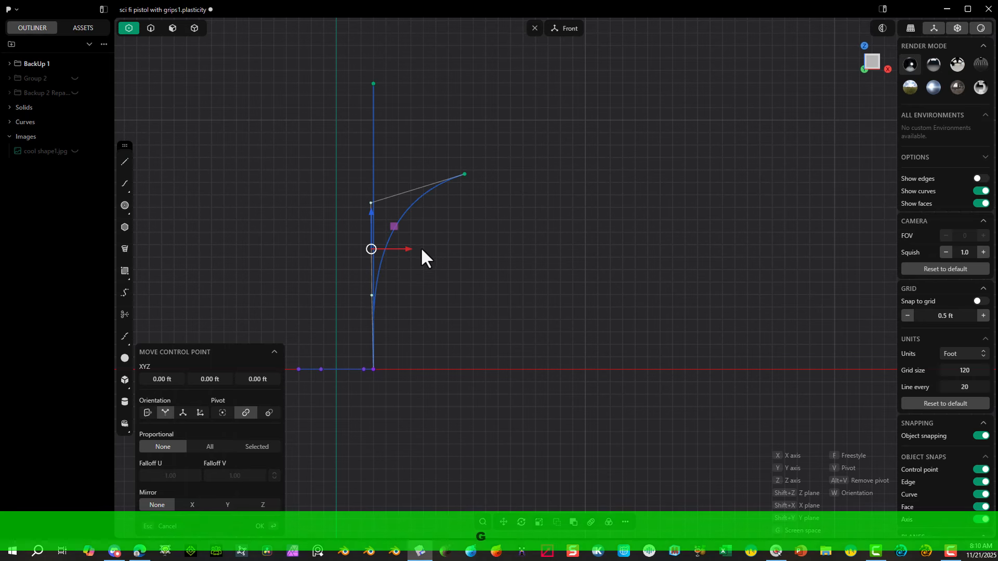
pyautogui.moveTo(409, 250); pyautogui.dragTo(411, 250)
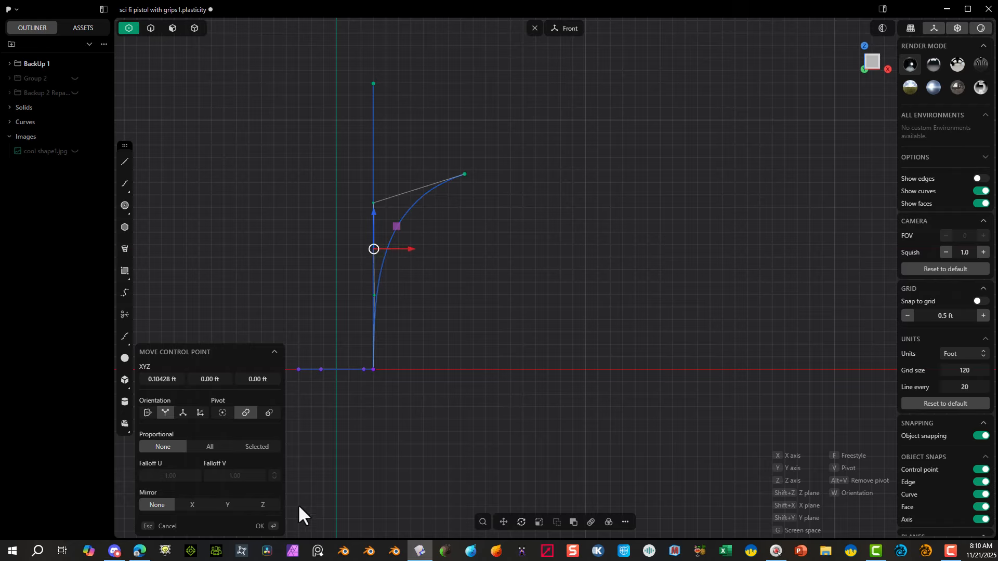
pyautogui.click(261, 527)
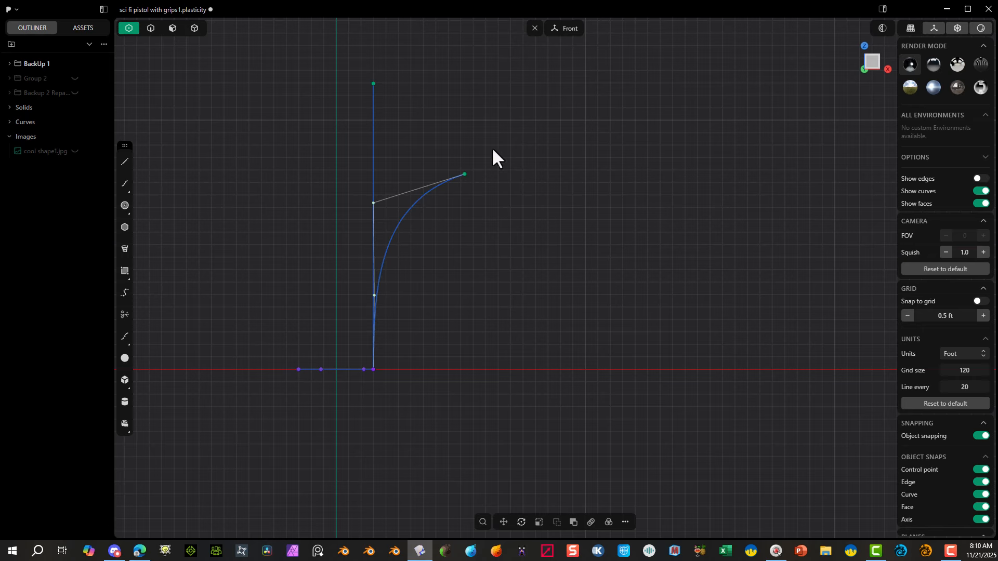
# Step: Move the spline's outer end control point outward along X by about 0.4 ft
pyautogui.moveTo(492, 148); pyautogui.dragTo(445, 219)
pyautogui.press('g')
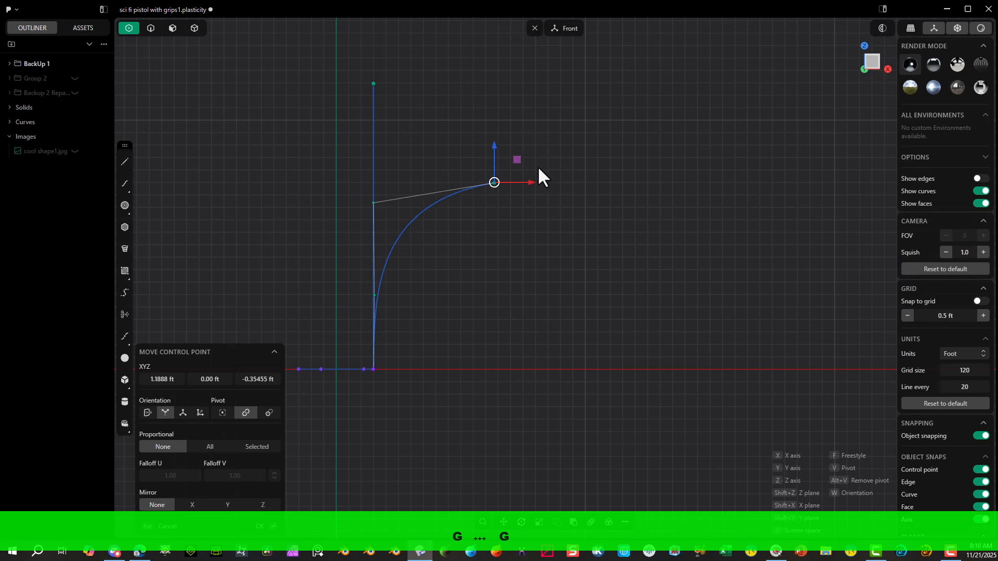
pyautogui.click(466, 293)
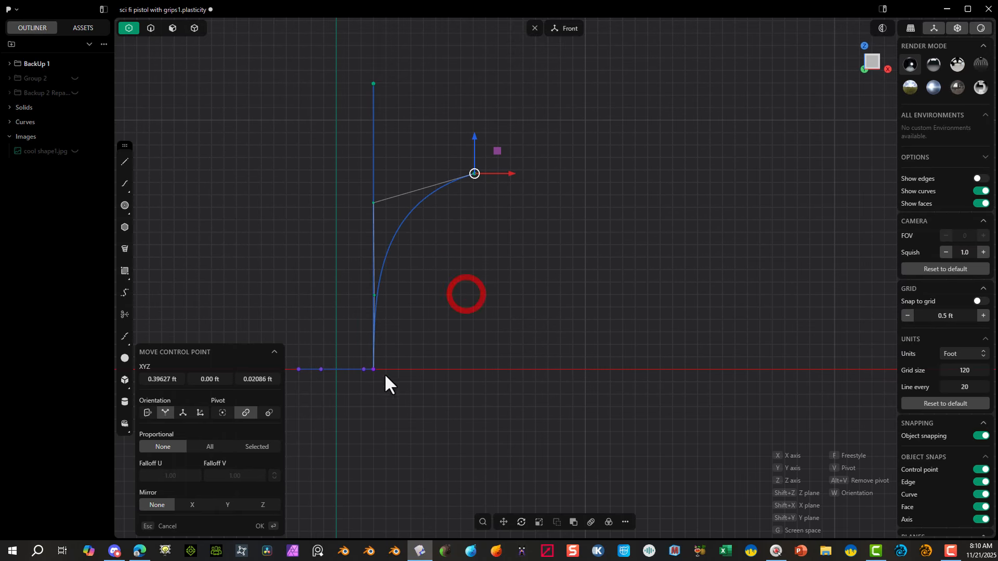
pyautogui.click(262, 526)
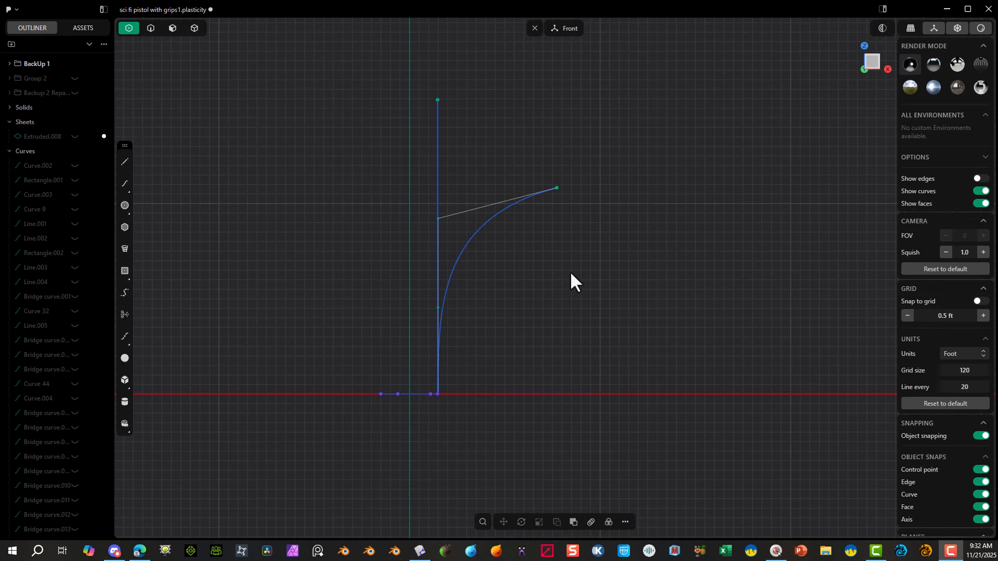
# Step: Freestyle-move the curved spline so its lower end snaps onto the middle of the profile's straight edge at the X axis
pyautogui.moveTo(572, 278); pyautogui.dragTo(420, 265, button='middle')
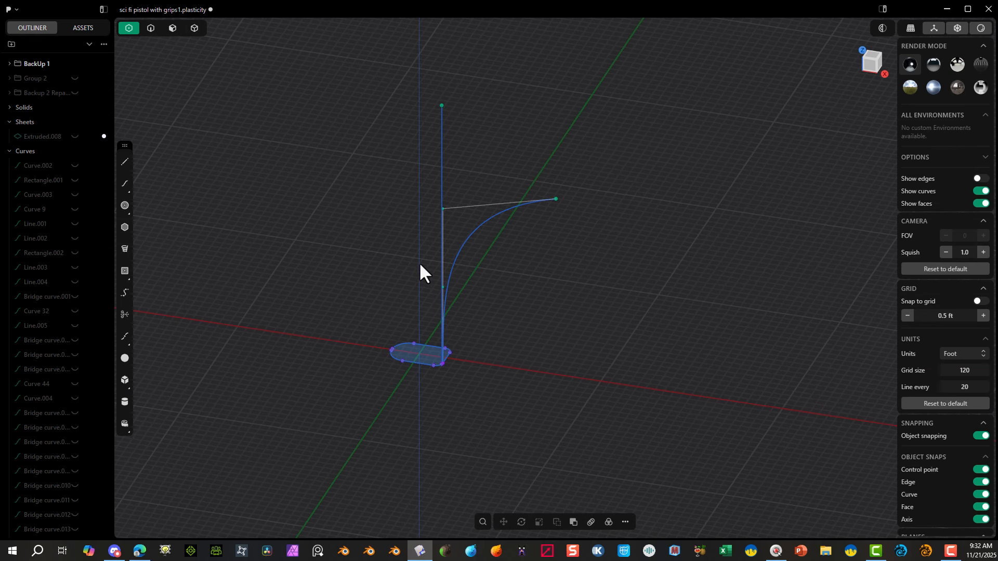
pyautogui.moveTo(483, 264); pyautogui.dragTo(314, 177, button='middle')
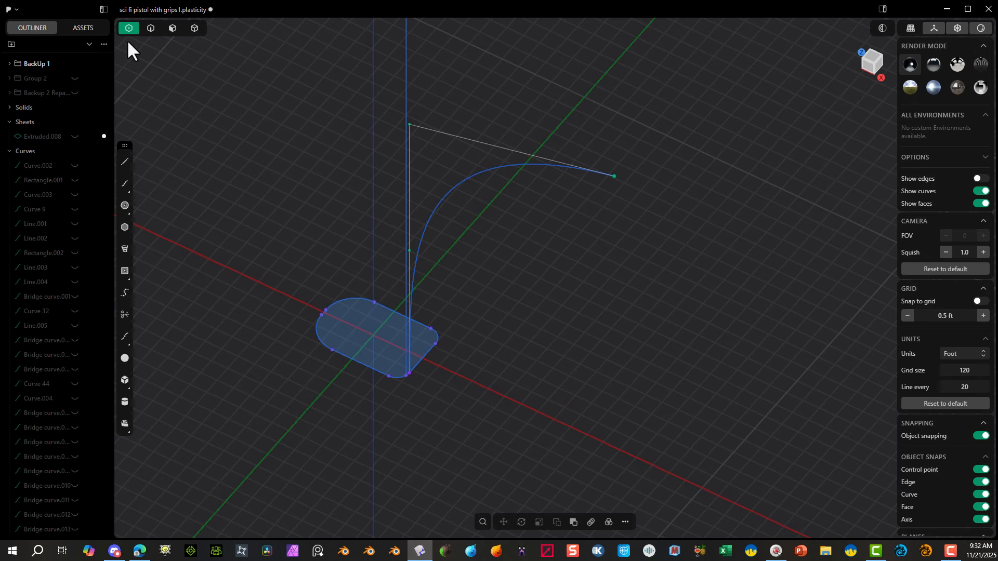
pyautogui.click(151, 29)
pyautogui.click(462, 196)
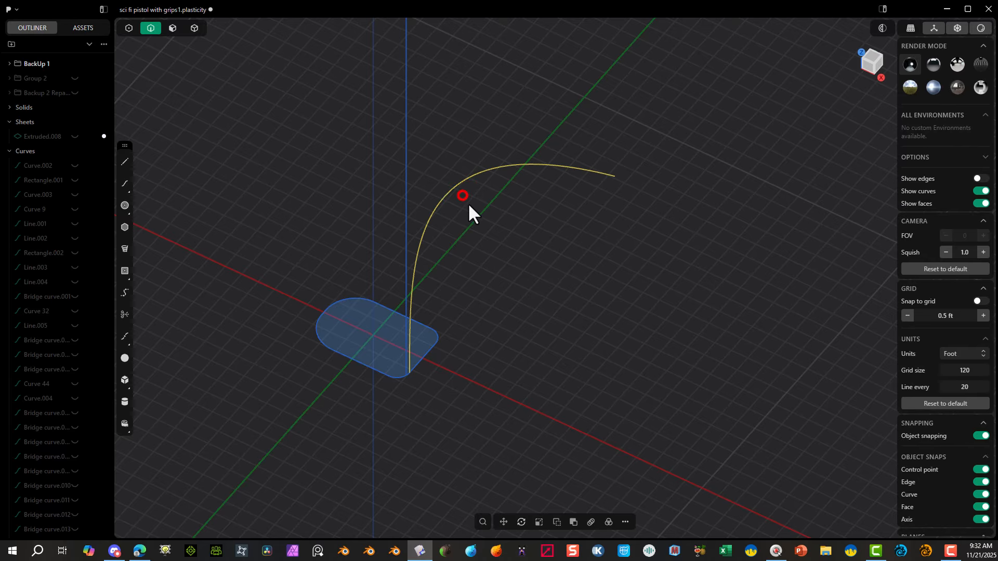
pyautogui.press('g')
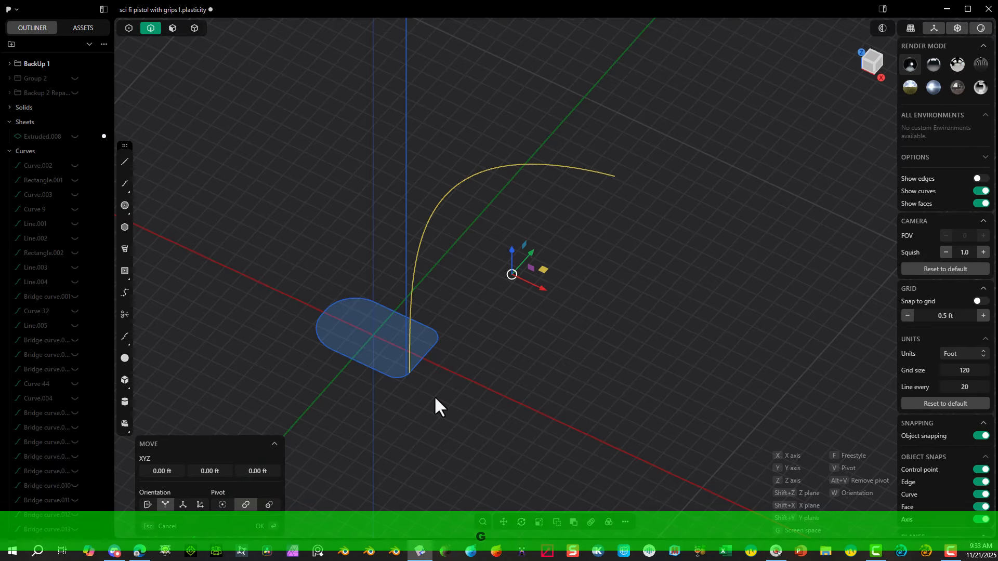
pyautogui.press('f')
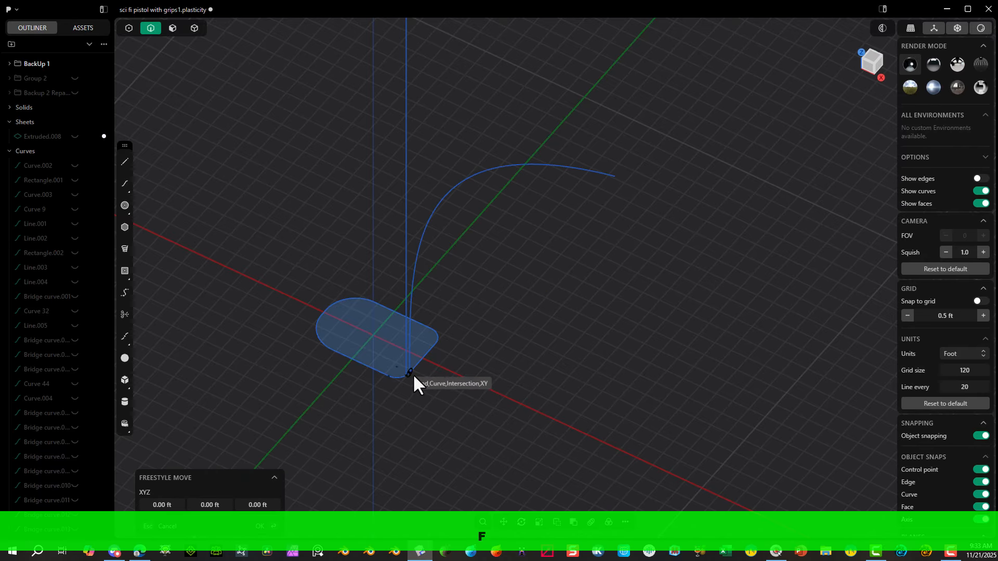
pyautogui.click(426, 360)
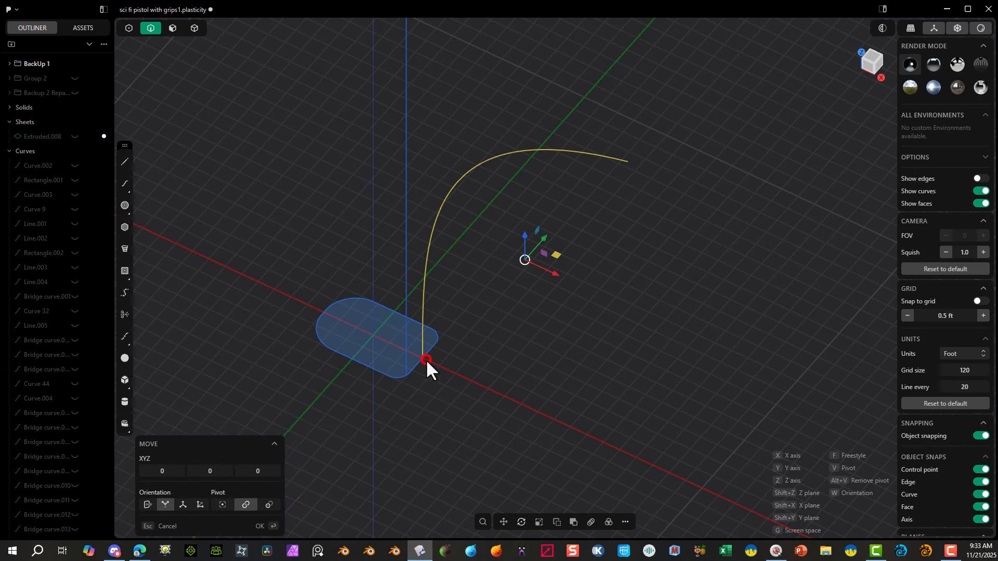
pyautogui.moveTo(425, 360)
pyautogui.mouseDown(button='middle')
pyautogui.moveTo(452, 374)
pyautogui.moveTo(416, 356)
pyautogui.mouseUp(button='middle')
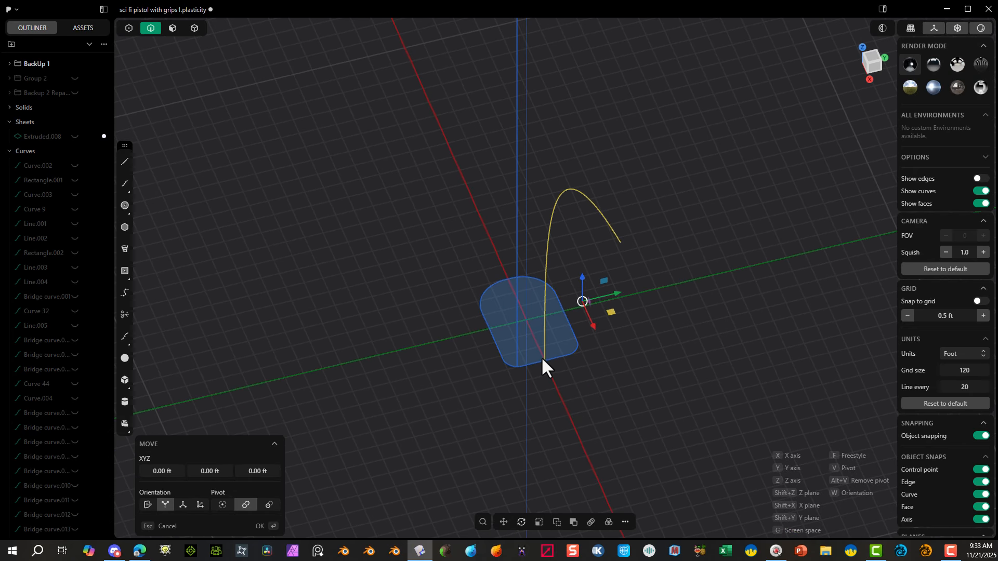
pyautogui.moveTo(517, 359); pyautogui.dragTo(400, 438, button='middle')
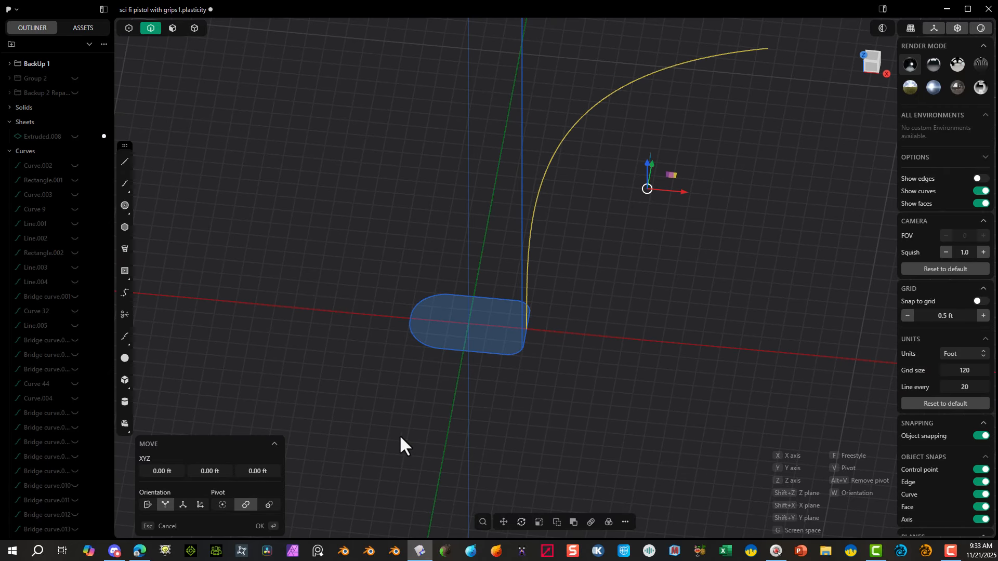
pyautogui.click(258, 526)
pyautogui.scroll(-5, 391, 370)
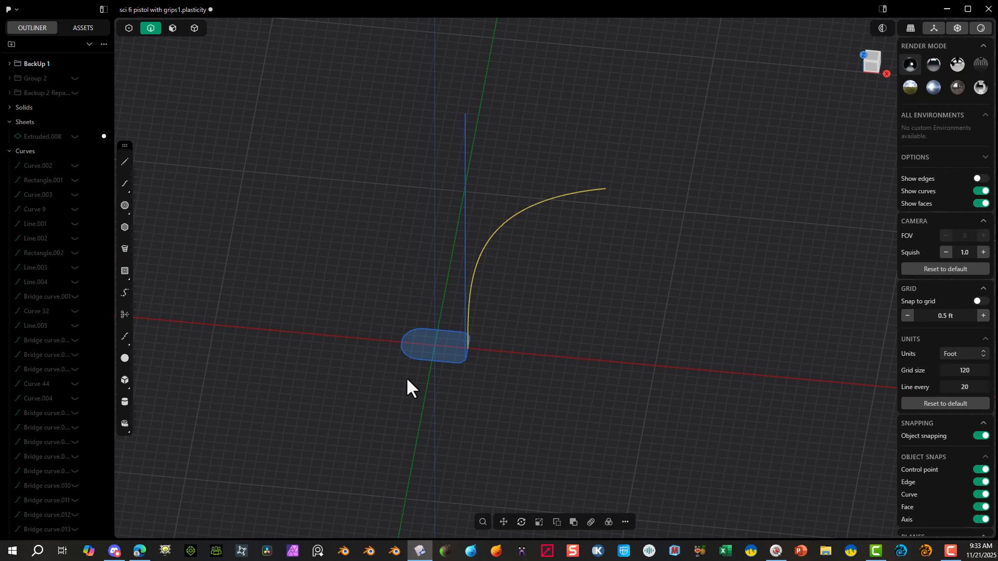
pyautogui.moveTo(406, 377); pyautogui.dragTo(434, 337, button='middle')
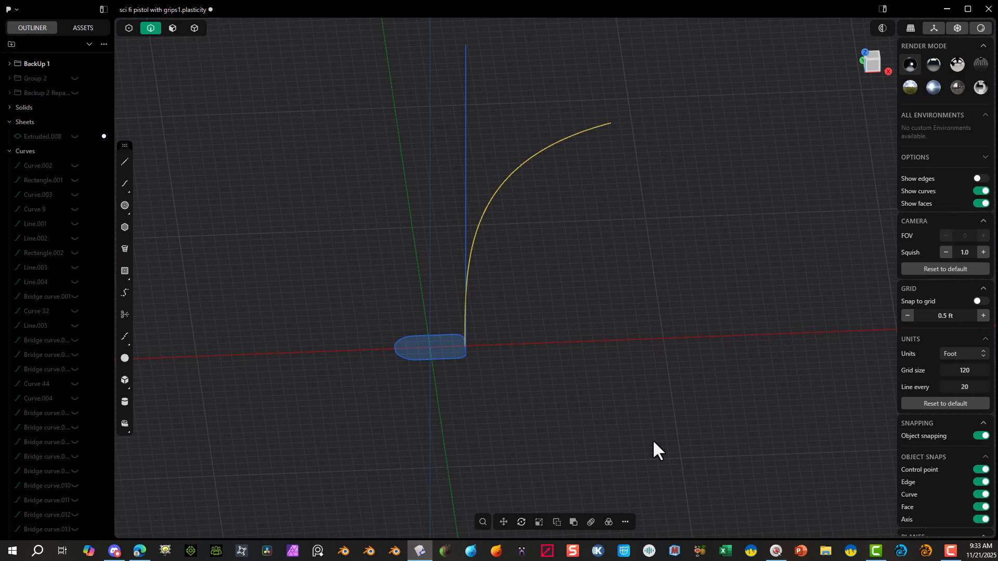
pyautogui.click(625, 521)
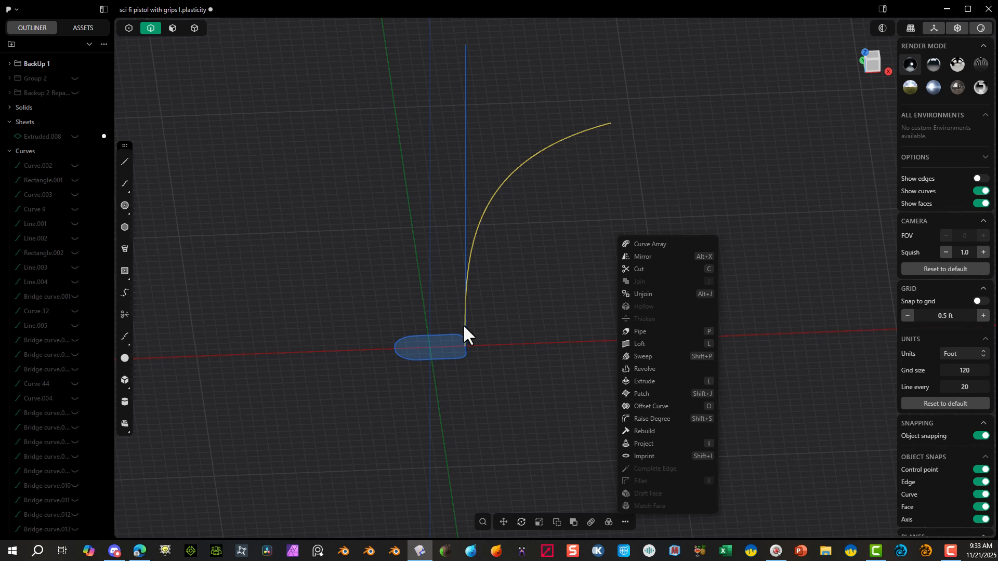
pyautogui.click(861, 61)
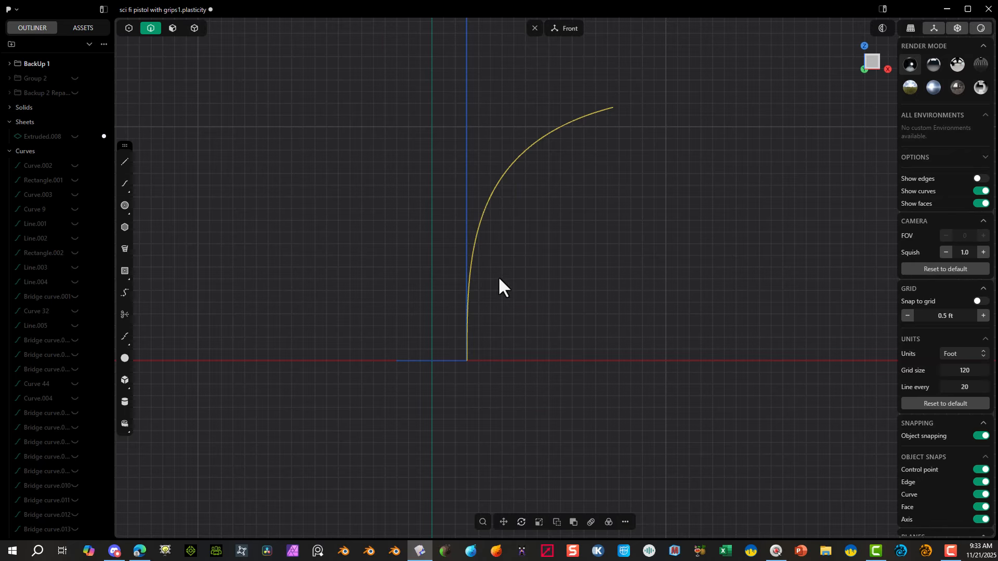
pyautogui.moveTo(528, 322); pyautogui.dragTo(447, 360, button='middle')
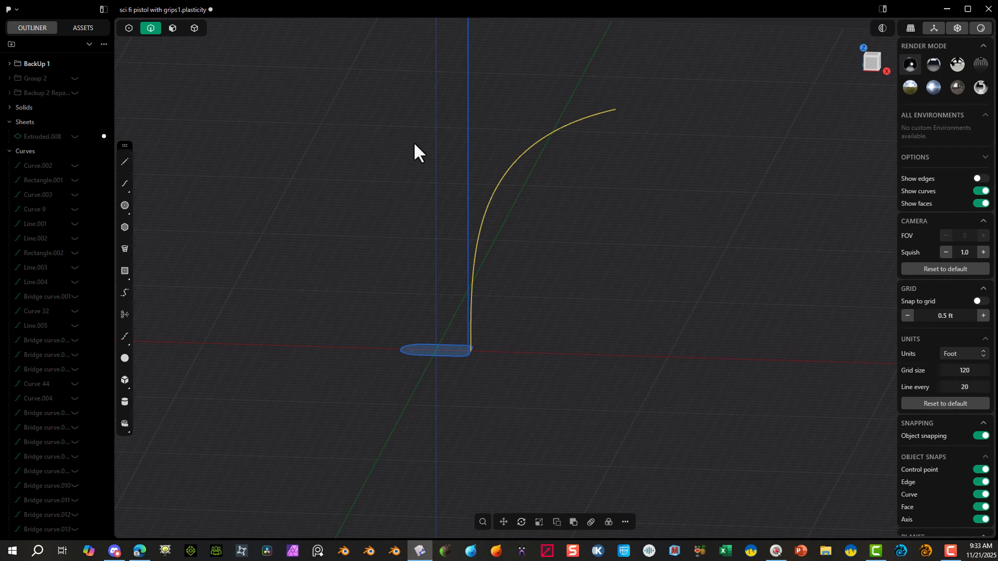
pyautogui.moveTo(512, 356); pyautogui.dragTo(540, 298, button='middle')
# Step: Sweep the rounded grip profile along the curved spline with Normal alignment to form the handle
pyautogui.click(587, 260)
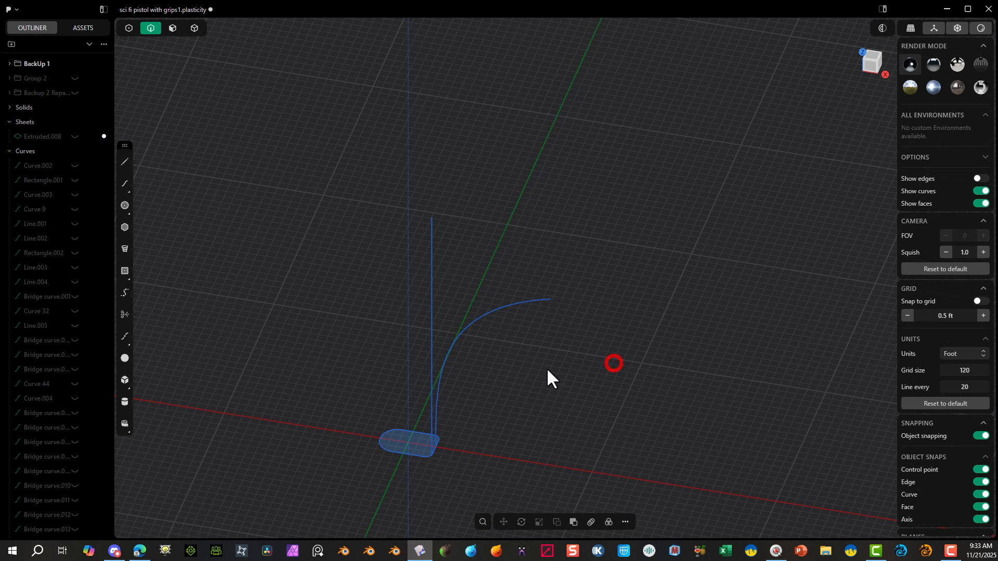
pyautogui.click(409, 453)
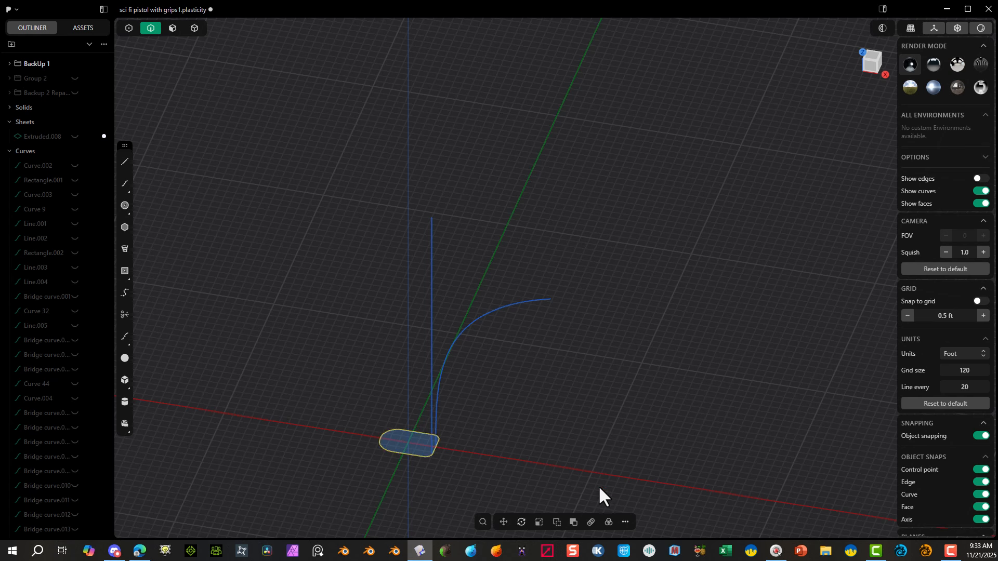
pyautogui.click(625, 522)
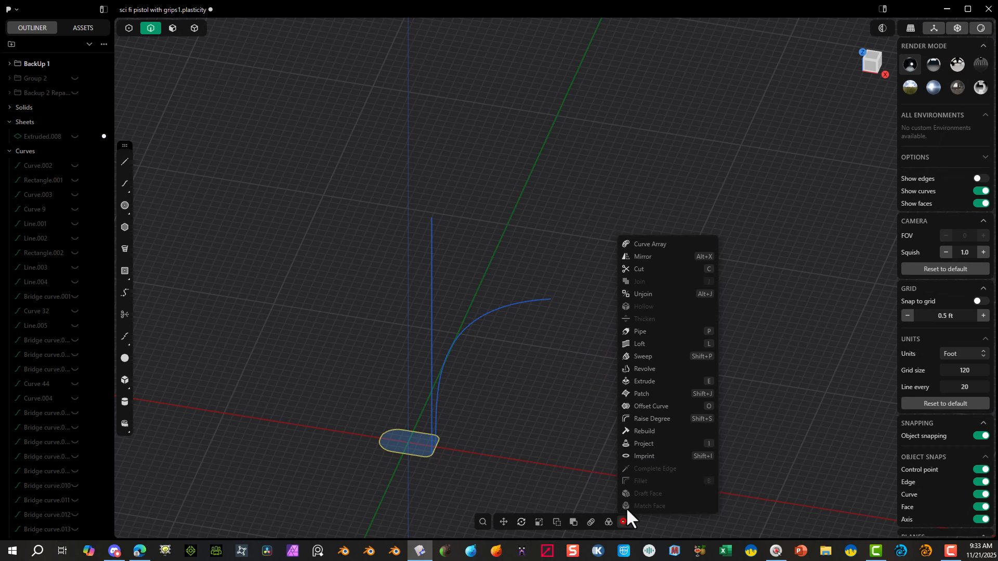
pyautogui.click(653, 358)
pyautogui.click(537, 301)
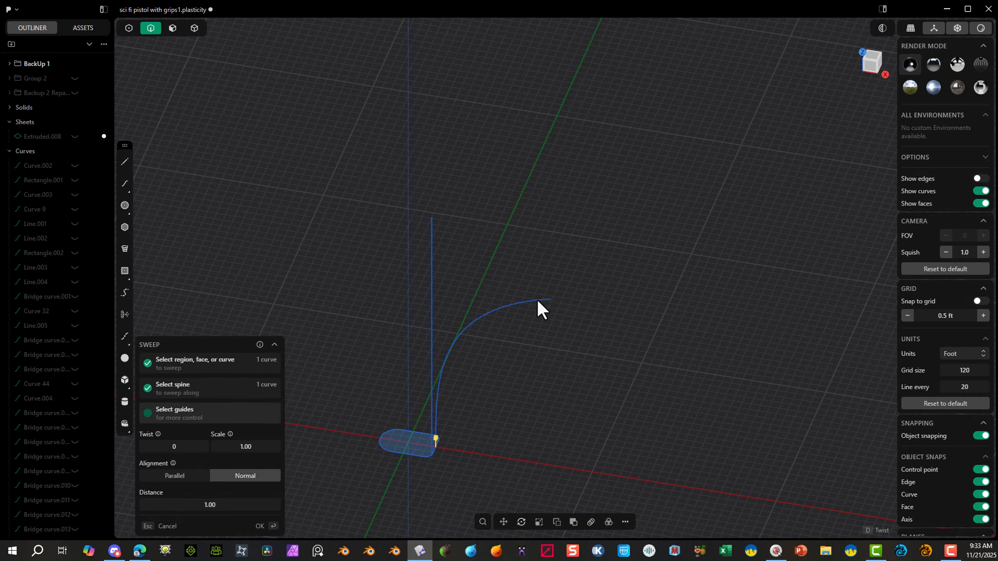
pyautogui.moveTo(499, 352); pyautogui.dragTo(578, 278, button='right')
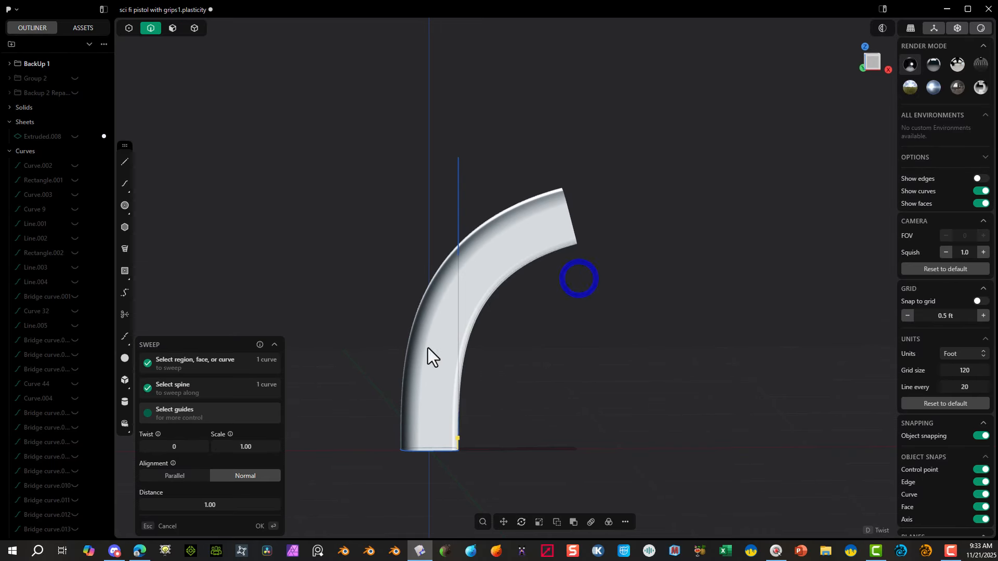
pyautogui.click(260, 527)
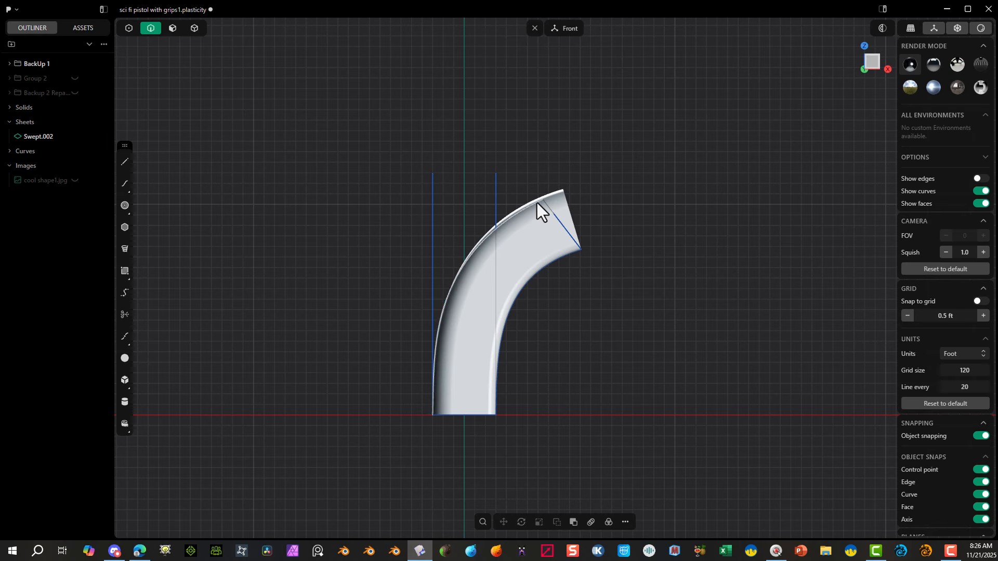
# Step: In the right view, turn on grid snapping and draw a center square about 3.1 ft wide on the vertical axis above the handle
pyautogui.moveTo(503, 138); pyautogui.dragTo(463, 177, button='middle')
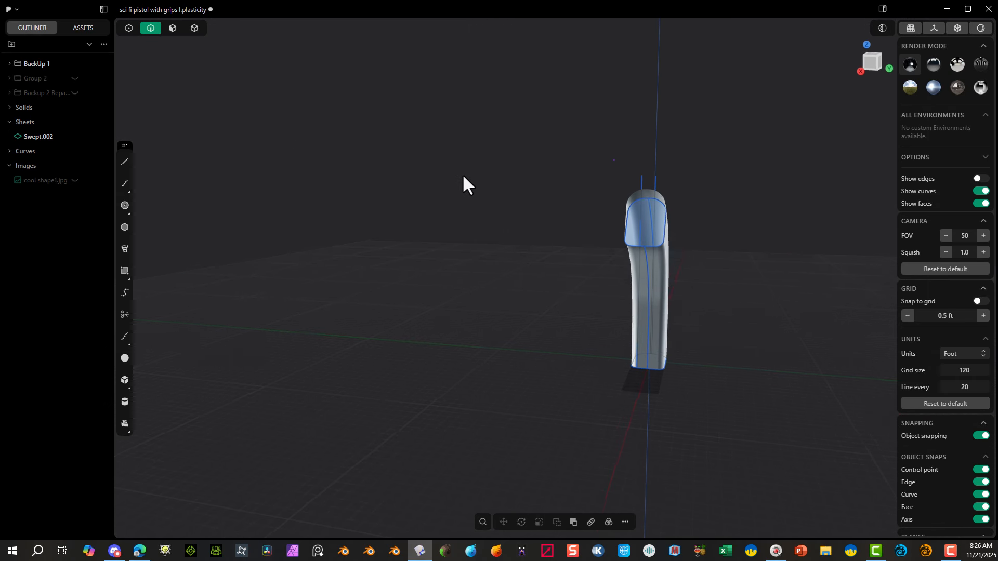
pyautogui.click(869, 60)
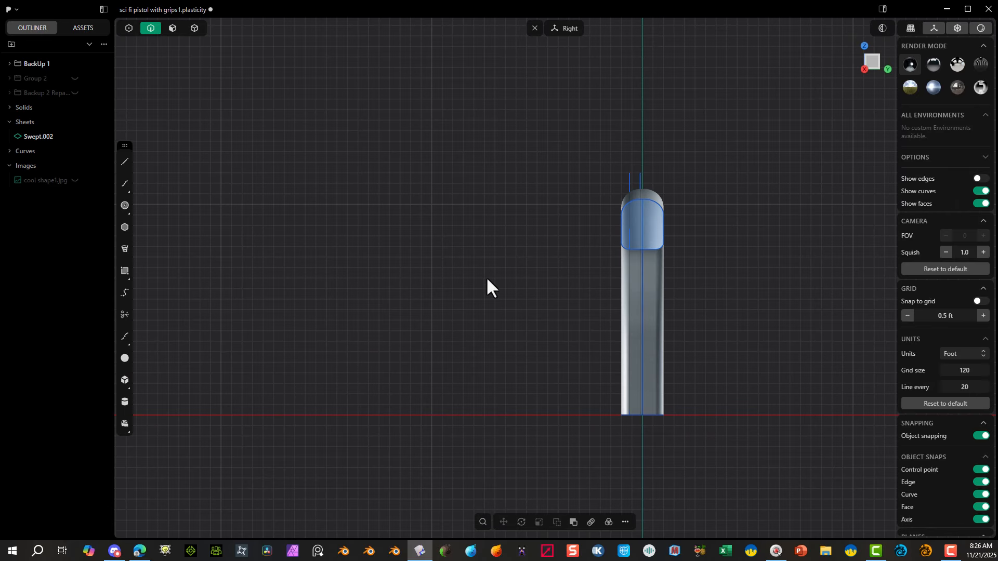
pyautogui.click(126, 275)
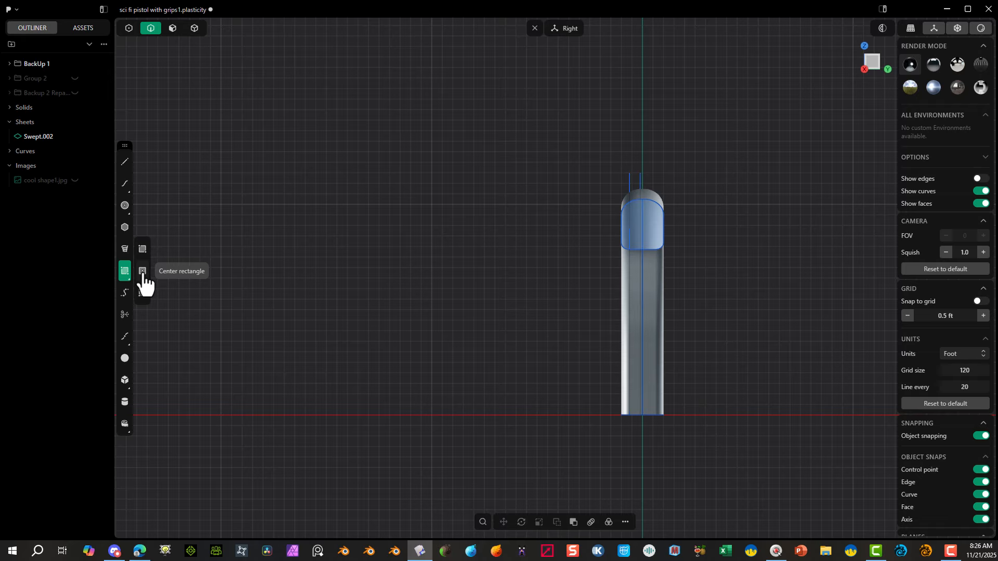
pyautogui.click(142, 272)
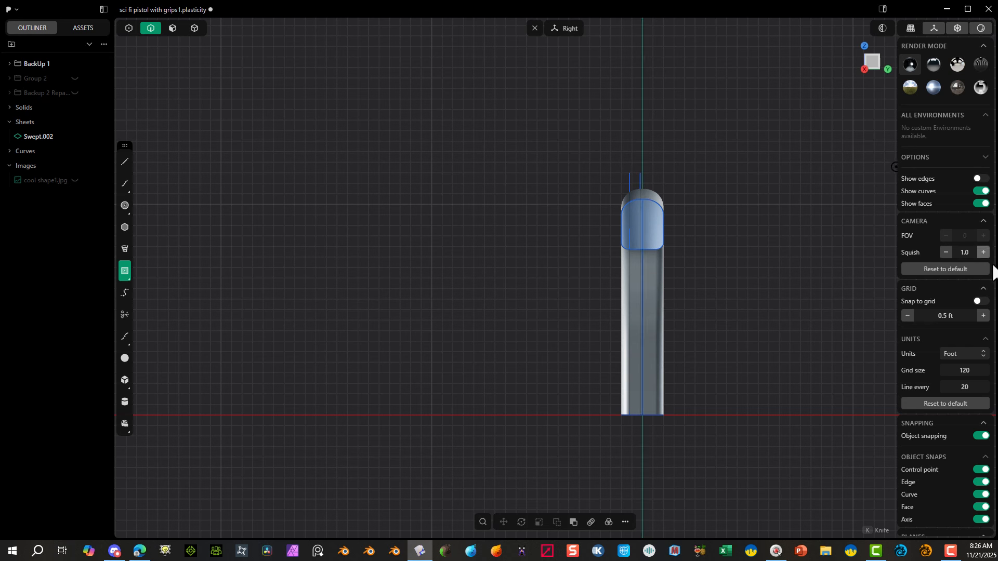
pyautogui.click(982, 302)
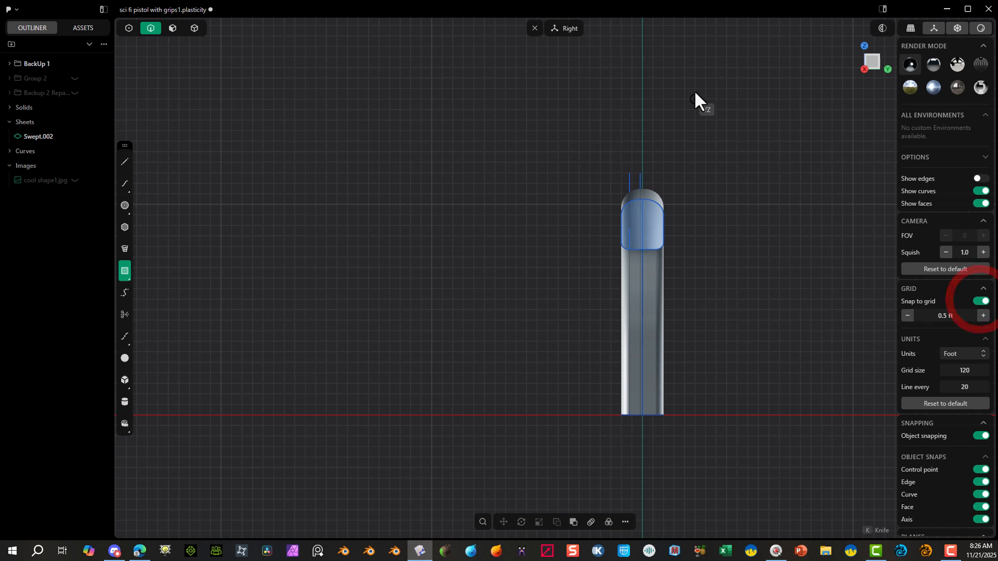
pyautogui.click(642, 133)
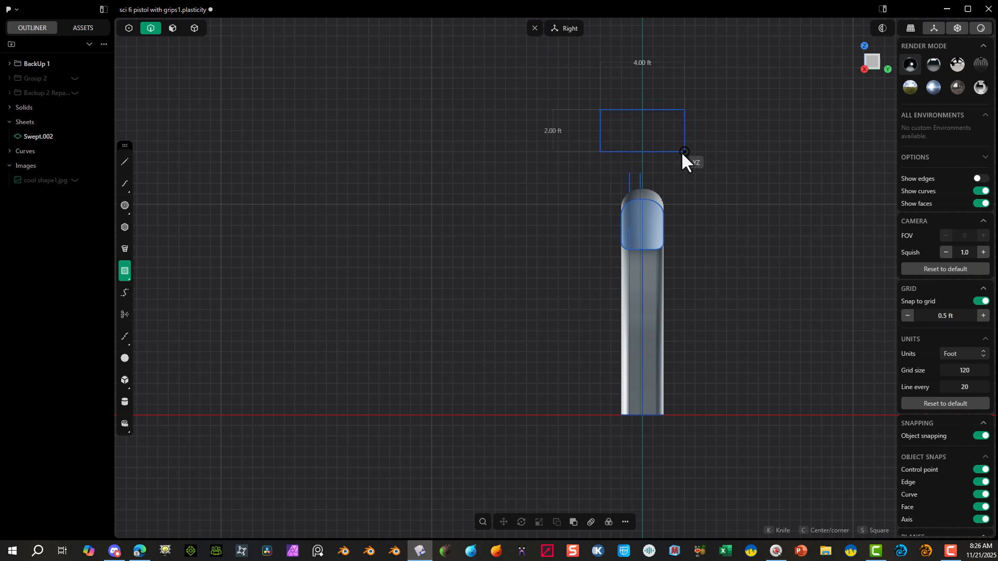
pyautogui.press('s')
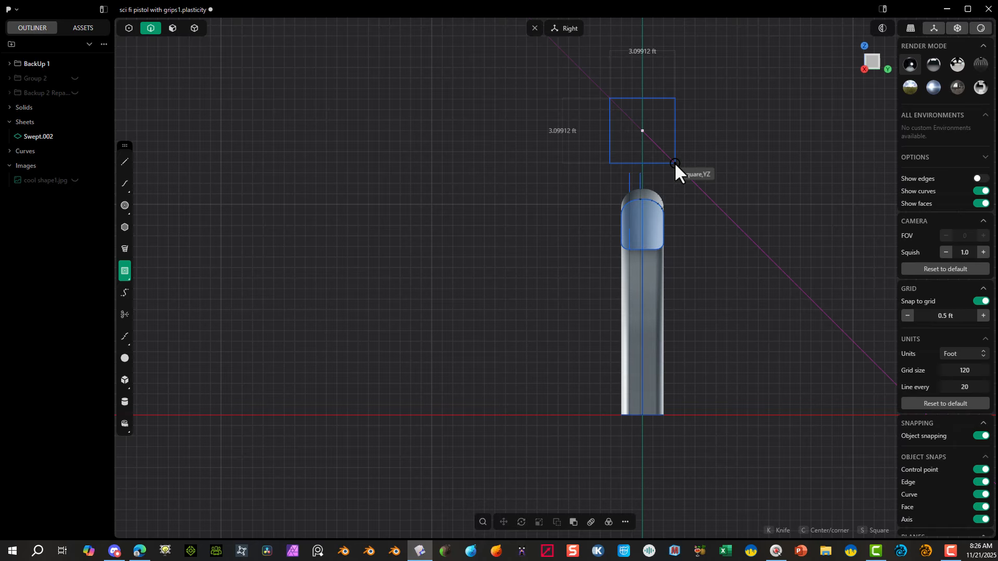
pyautogui.click(675, 162)
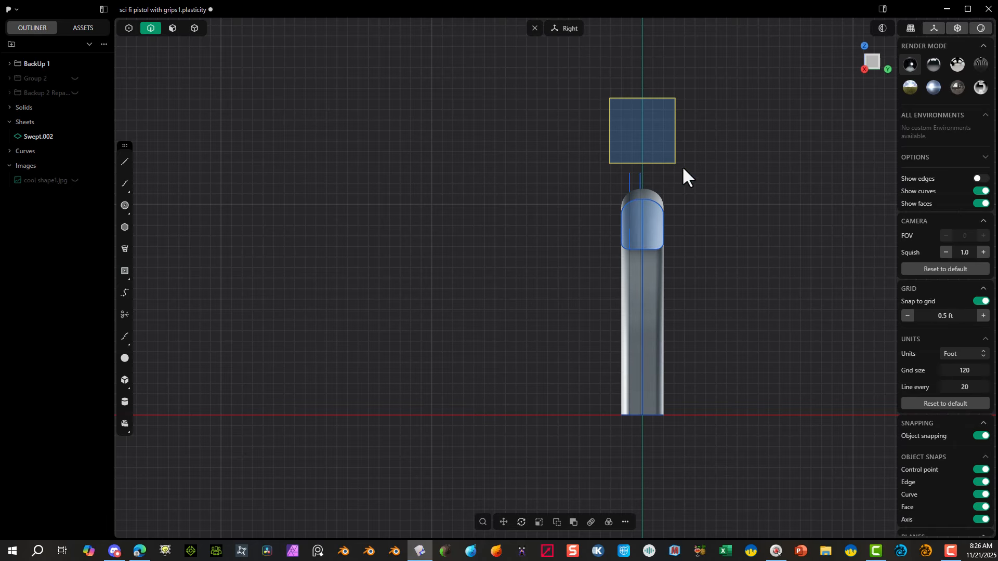
# Step: Turn off grid snapping and fillet all four corners of the square with a radius of about 0.64 ft
pyautogui.click(130, 28)
pyautogui.moveTo(581, 64); pyautogui.dragTo(689, 170)
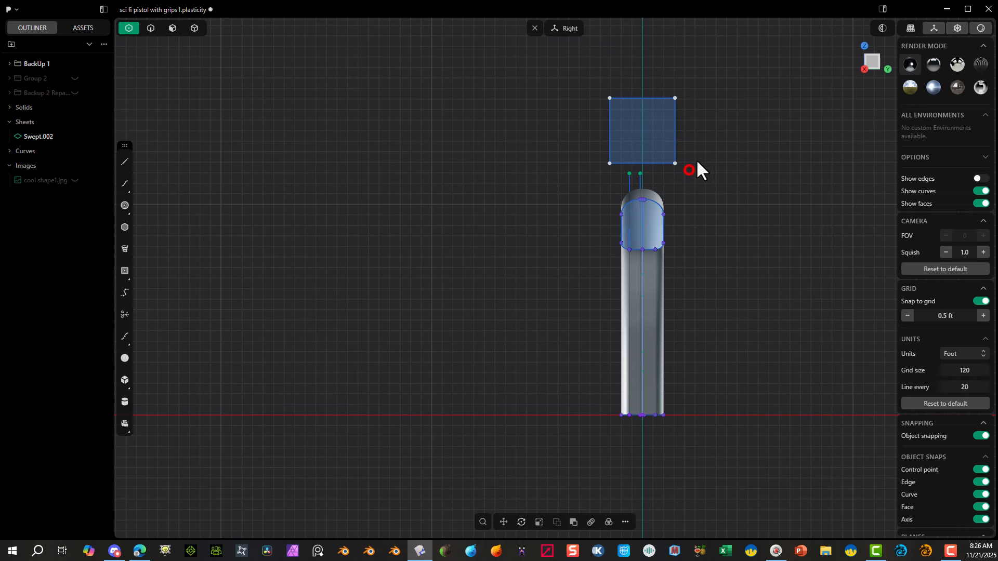
pyautogui.click(980, 301)
pyautogui.press('b')
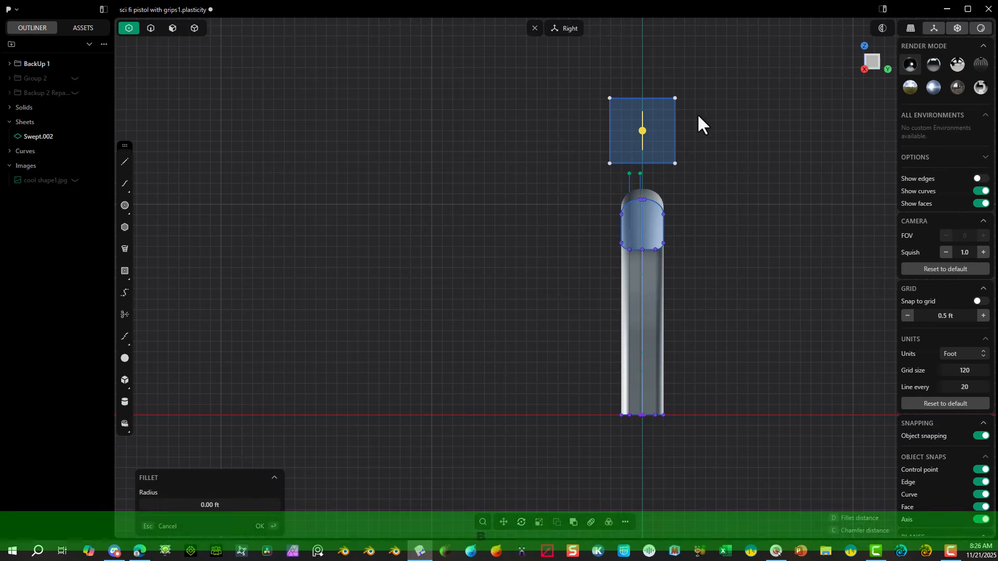
pyautogui.moveTo(646, 126); pyautogui.dragTo(627, 118)
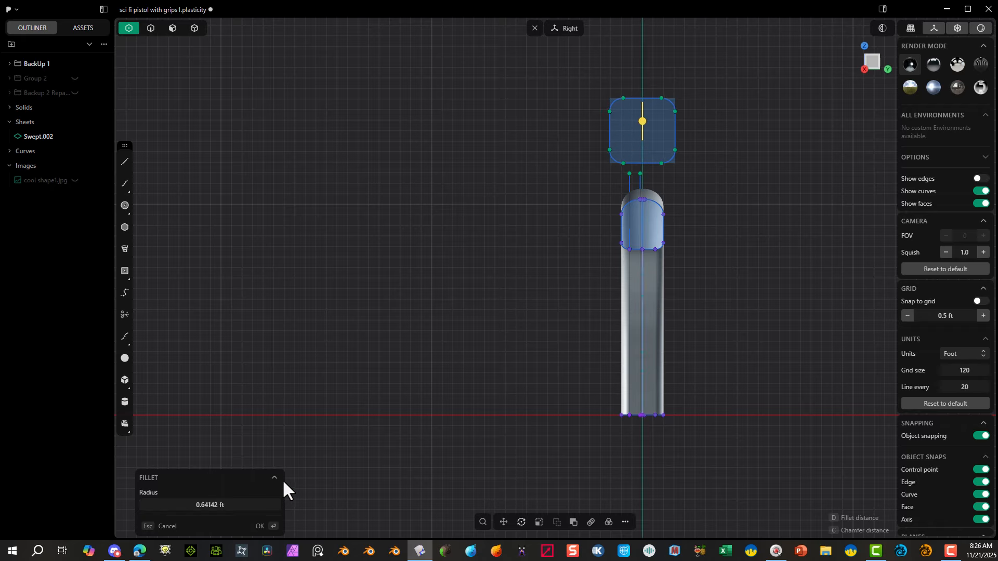
pyautogui.click(260, 526)
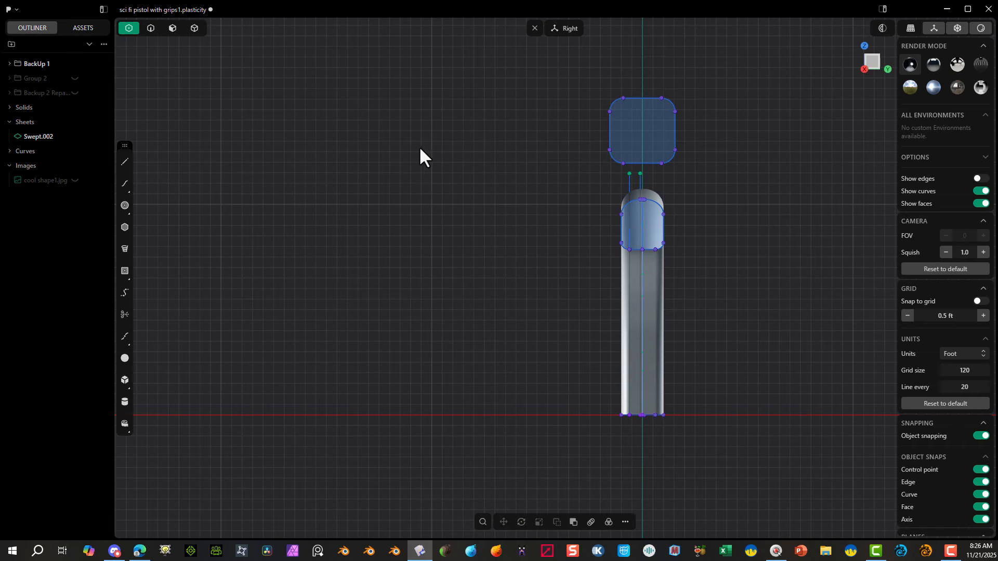
pyautogui.moveTo(420, 155); pyautogui.dragTo(430, 111, button='middle')
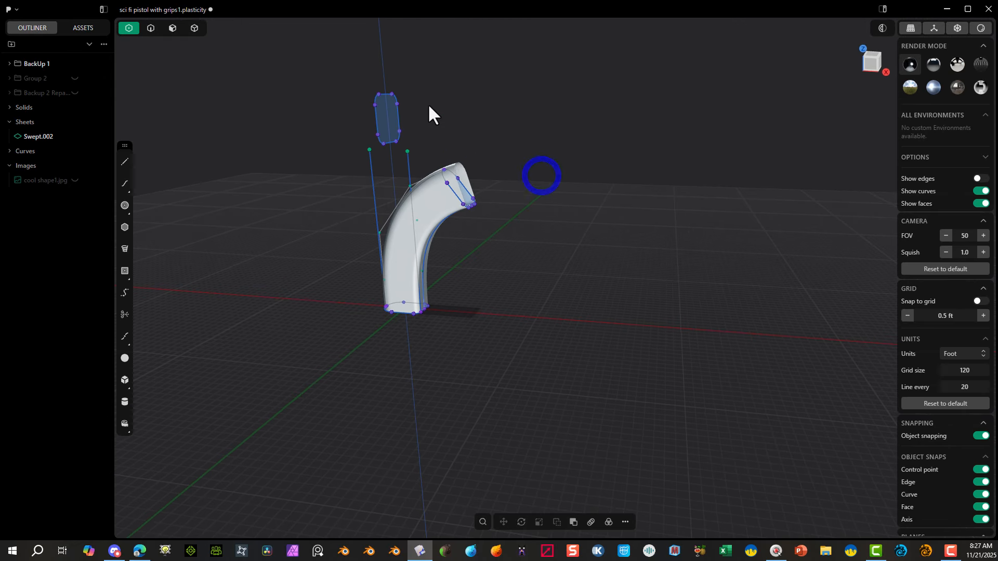
# Step: Extrude the rounded-square profile about 23.9 ft along the X axis to form the pistol's upper body
pyautogui.click(151, 28)
pyautogui.click(370, 123)
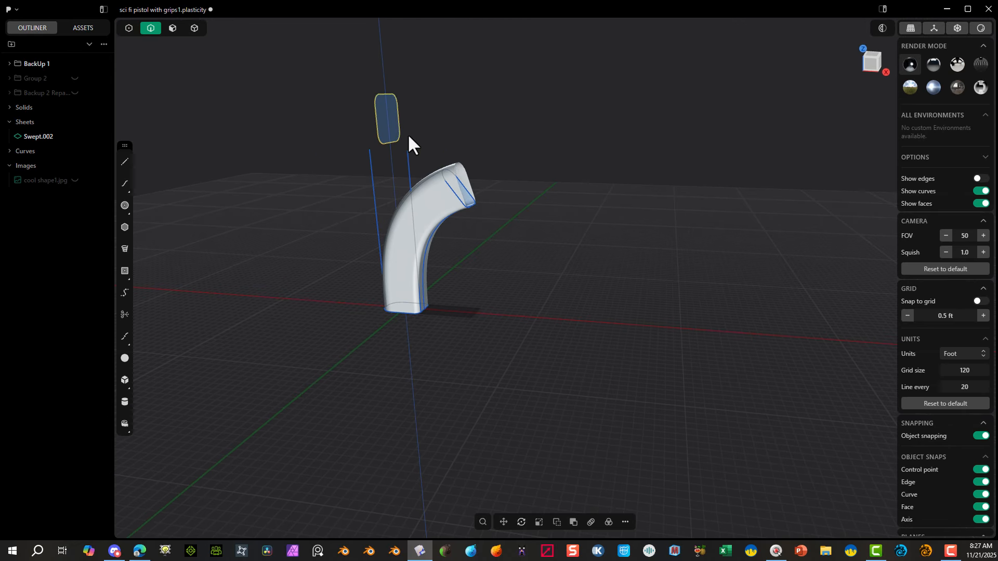
pyautogui.press('e')
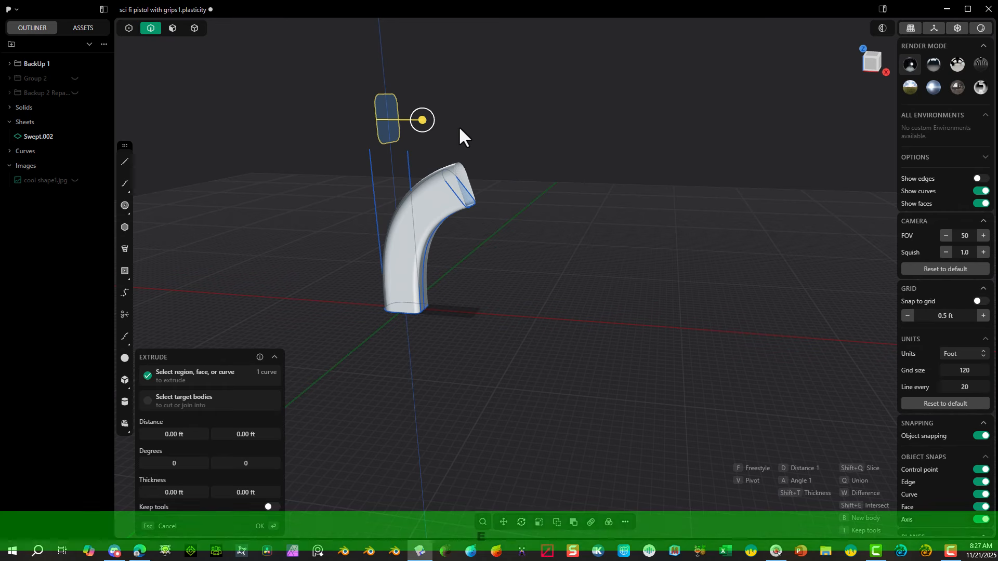
pyautogui.click(815, 189)
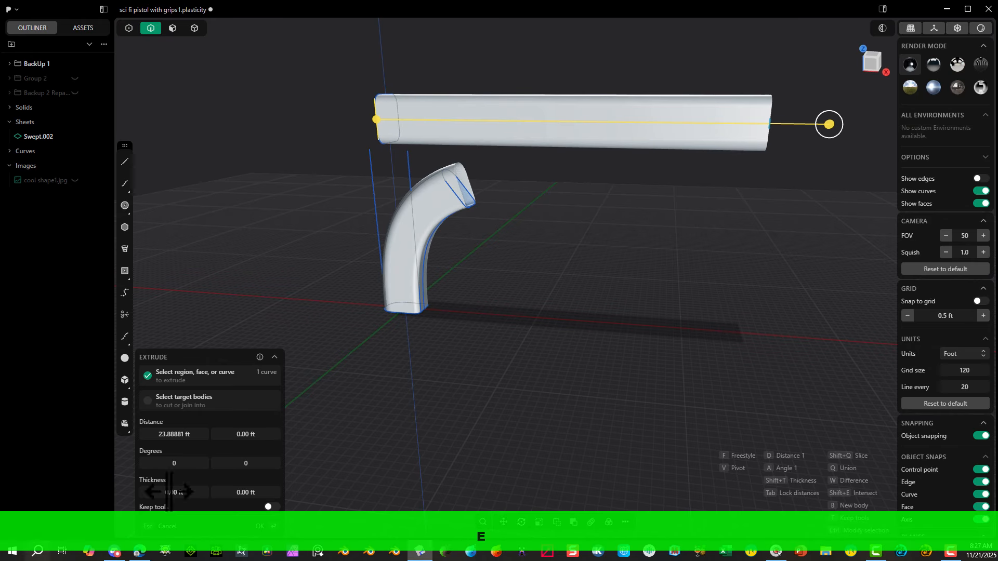
pyautogui.click(259, 529)
# Step: In the front view, move the extruded upper body about -6.95 ft along the X axis
pyautogui.moveTo(579, 344); pyautogui.dragTo(599, 319, button='middle')
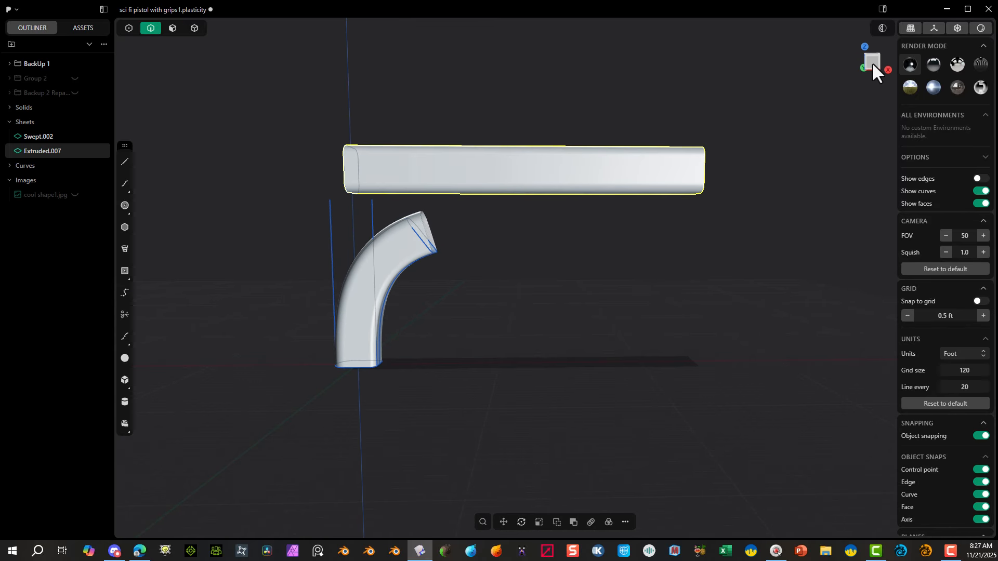
pyautogui.click(872, 62)
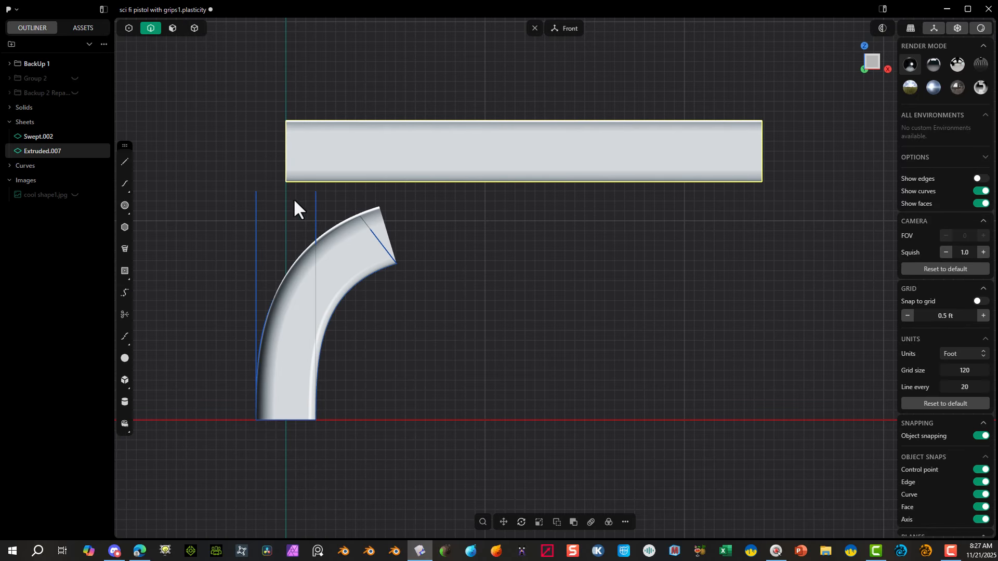
pyautogui.scroll(-1, 414, 278)
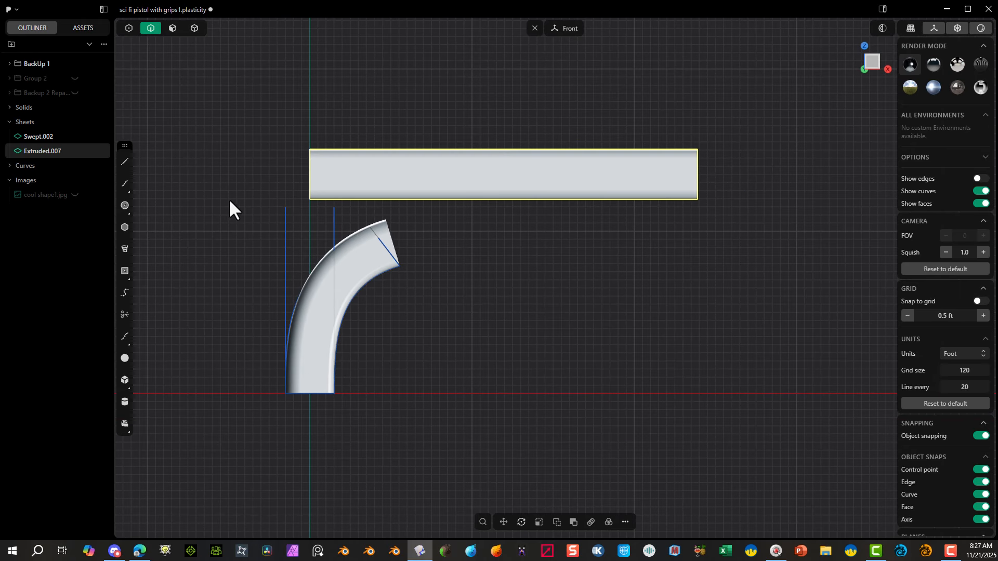
pyautogui.press('g')
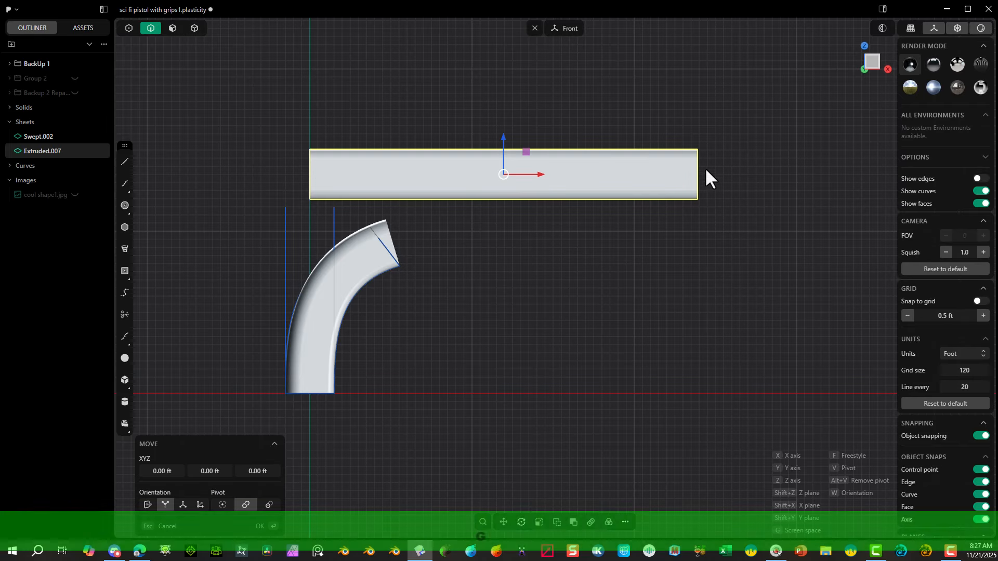
pyautogui.moveTo(540, 174); pyautogui.dragTo(428, 193)
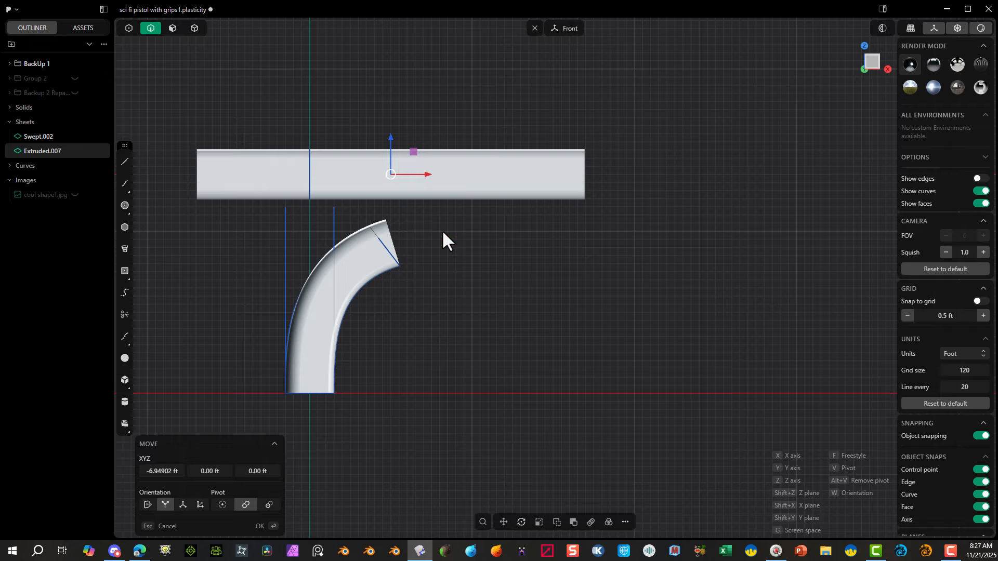
pyautogui.click(260, 526)
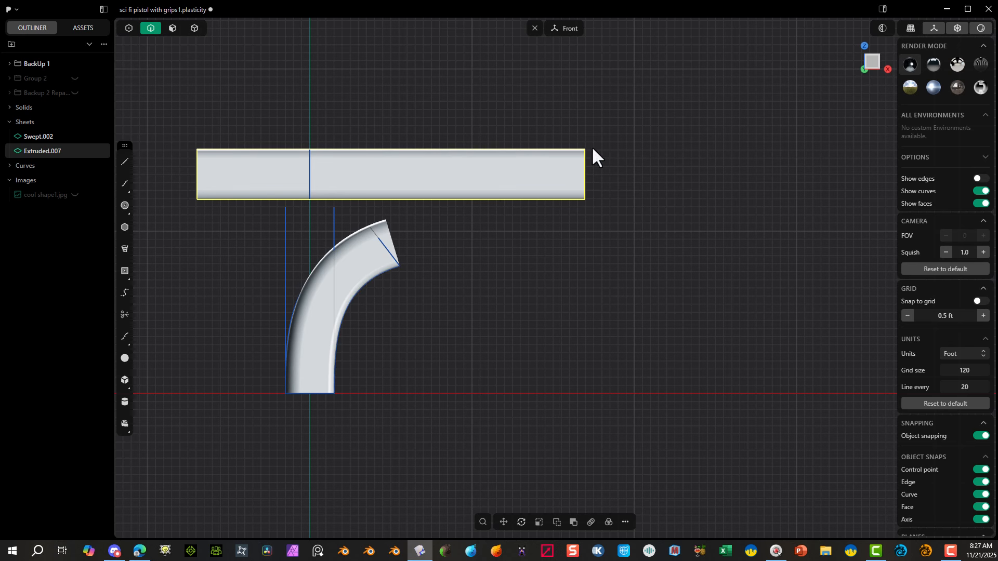
# Step: Delete the leftover rounded-square profile, the curves at the handle's upper end, and the long vertical guide curves
pyautogui.moveTo(562, 173); pyautogui.dragTo(527, 196, button='middle')
pyautogui.scroll(1, 527, 196)
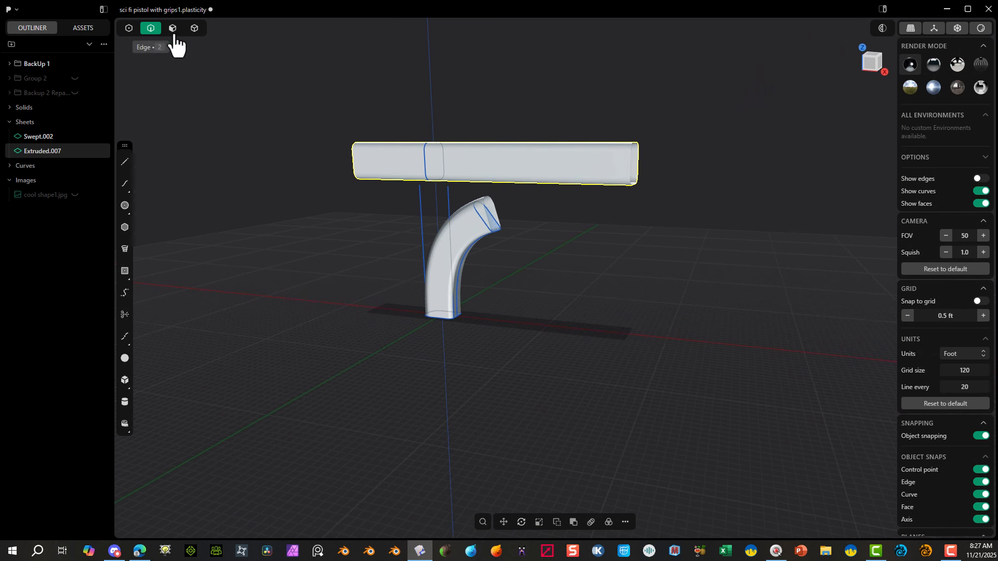
pyautogui.click(431, 128)
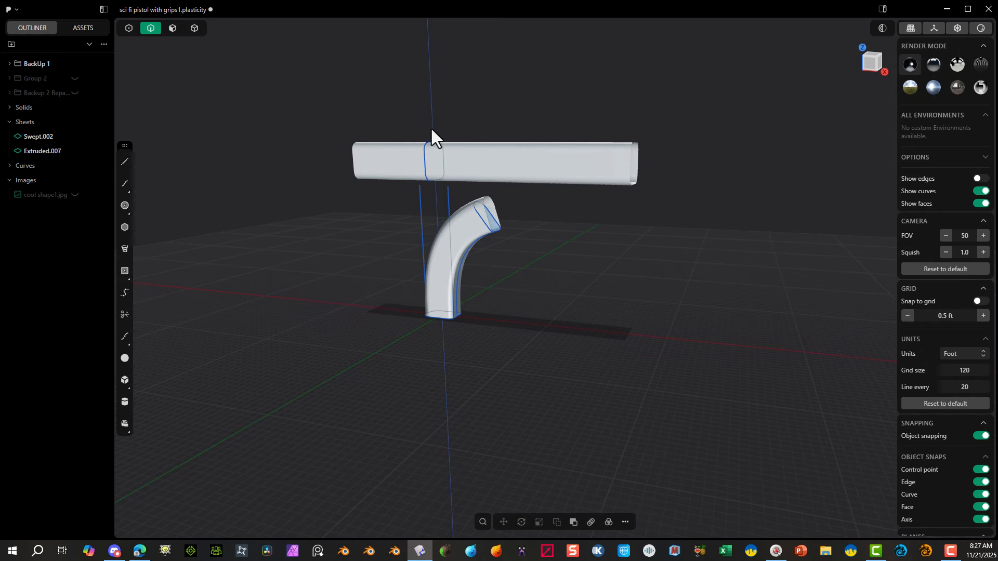
pyautogui.click(426, 163)
pyautogui.press('Delete')
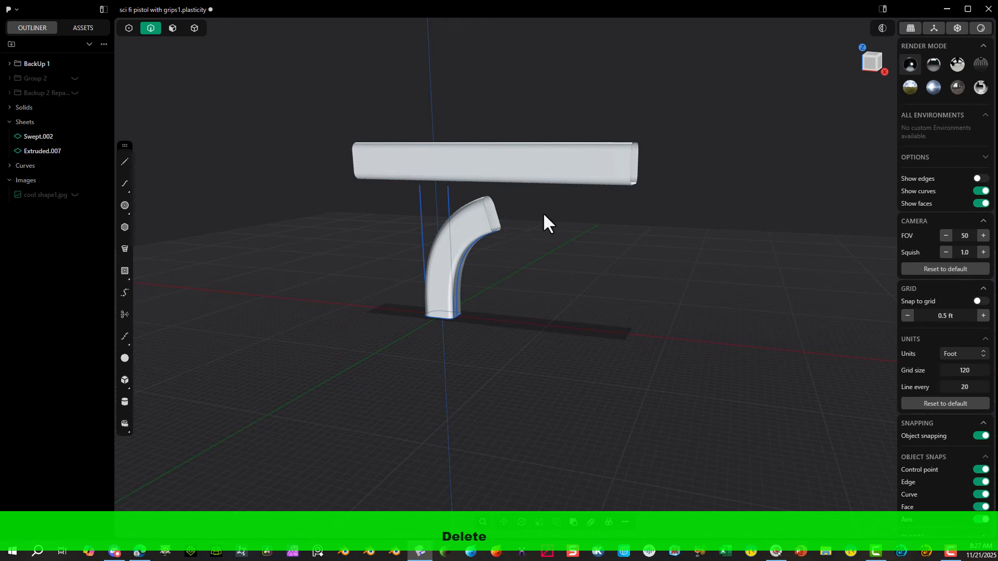
pyautogui.moveTo(446, 188); pyautogui.dragTo(388, 207)
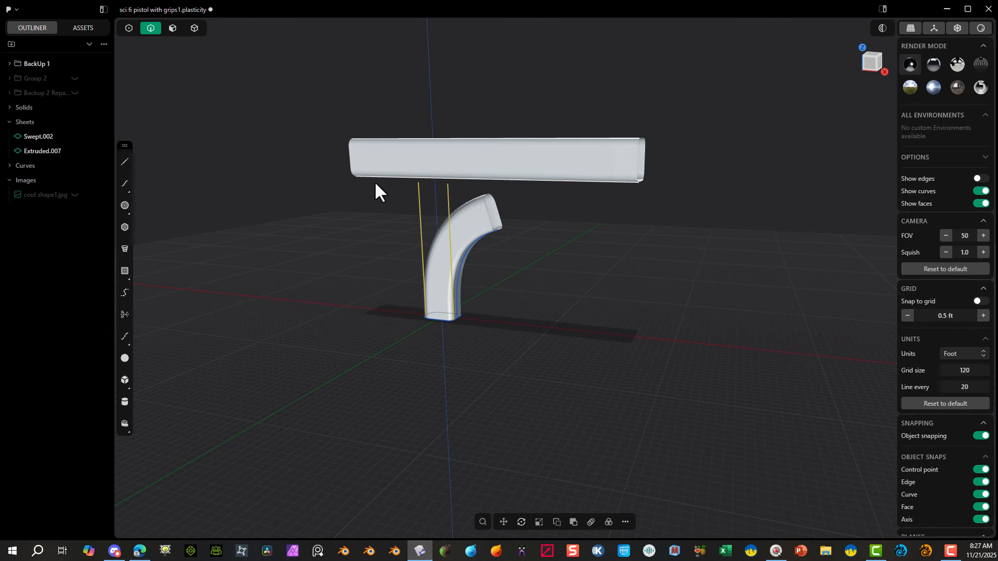
pyautogui.press('Delete')
pyautogui.click(469, 245)
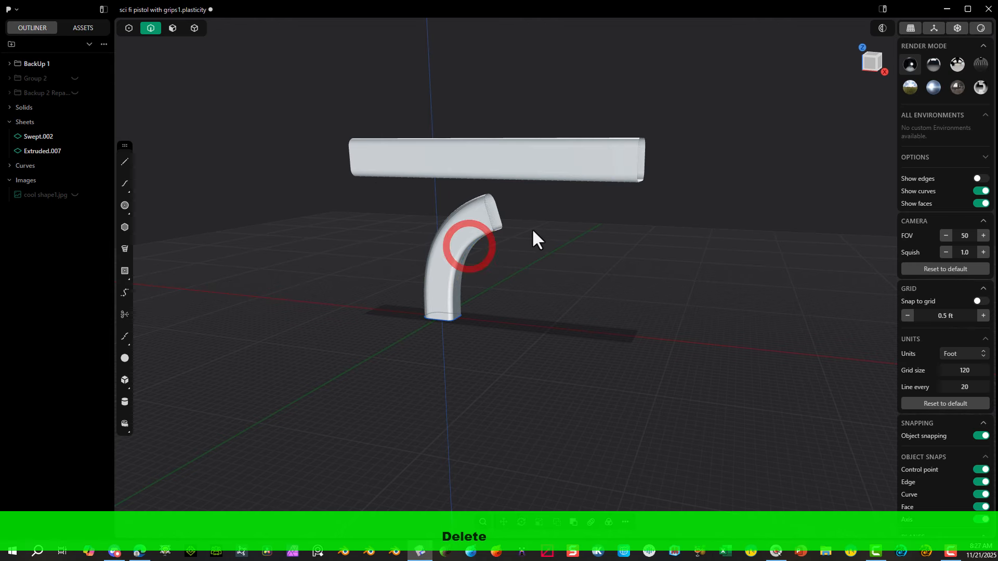
# Step: Turn on edge display and inspect the handle and upper body from several angles
pyautogui.click(867, 66)
pyautogui.scroll(2, 314, 263)
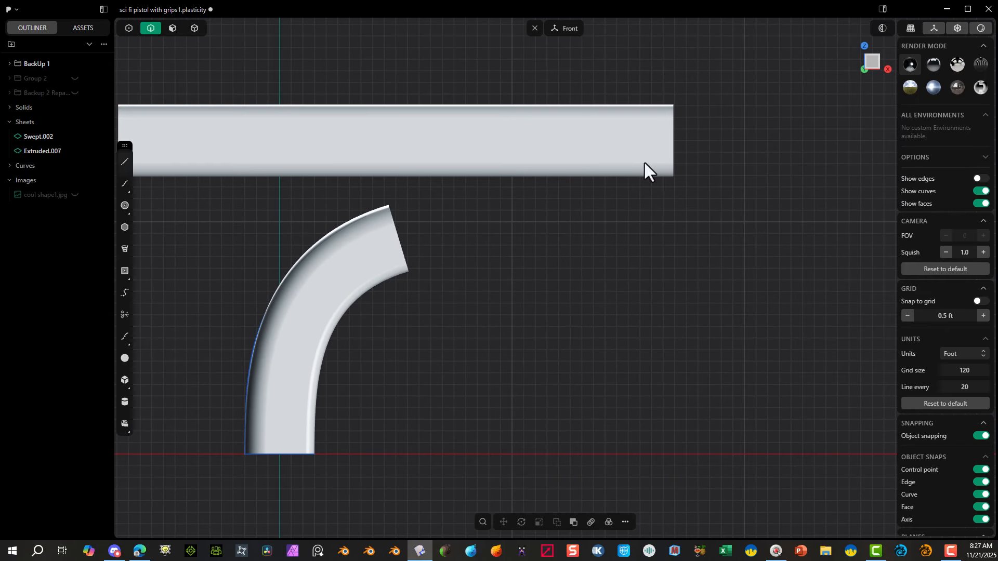
pyautogui.click(980, 178)
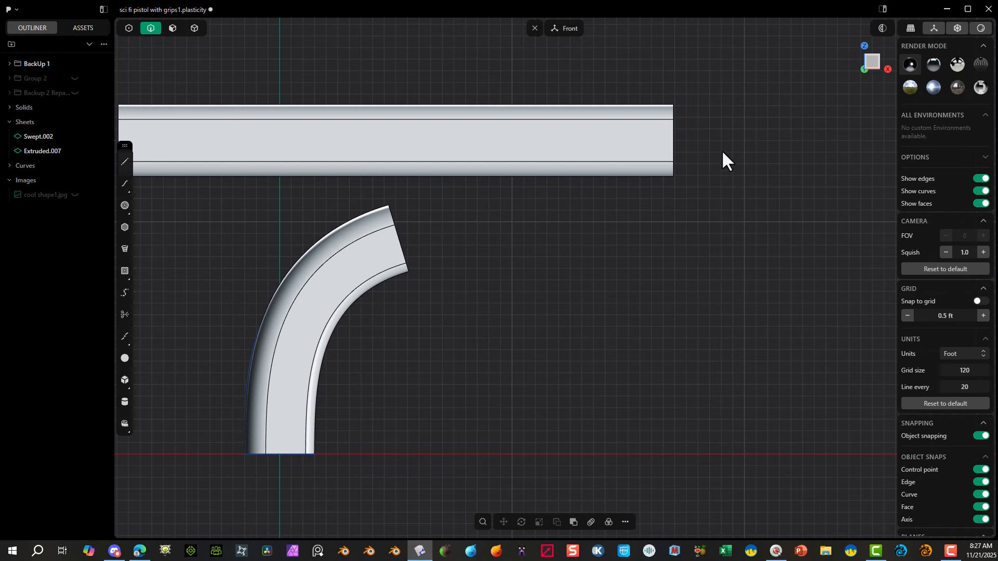
pyautogui.moveTo(723, 152); pyautogui.dragTo(401, 187, button='middle')
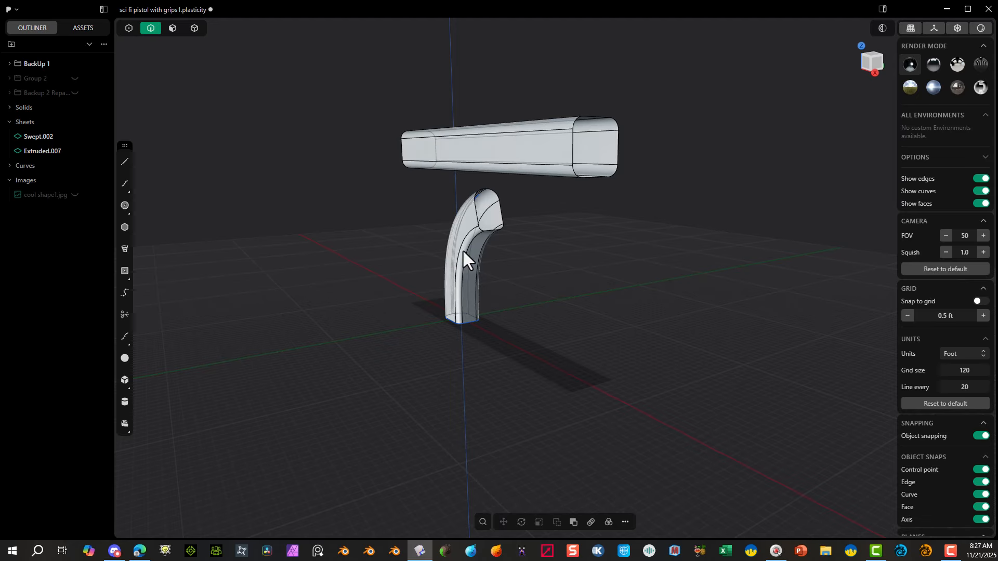
pyautogui.moveTo(572, 166); pyautogui.dragTo(819, 55, button='middle')
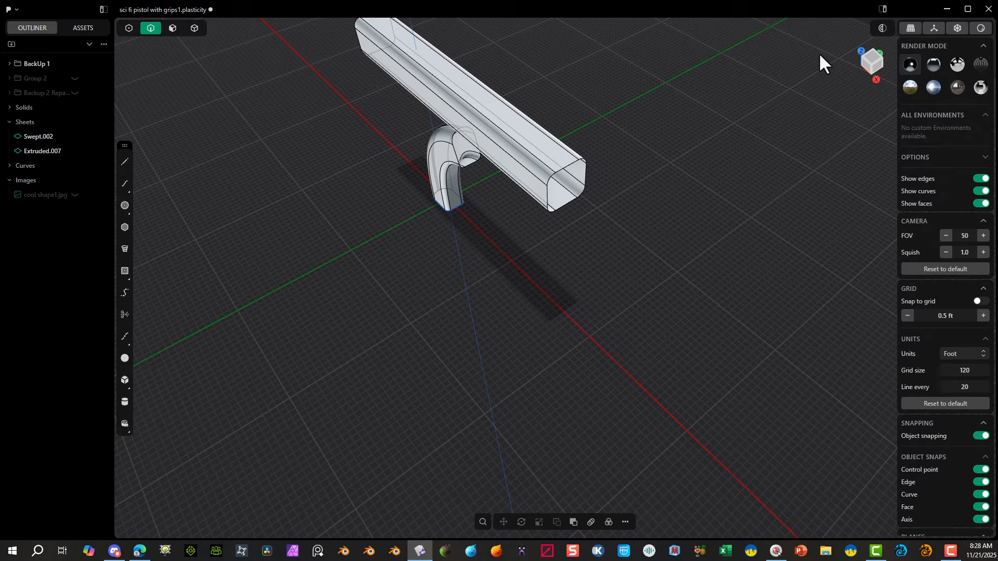
# Step: In the right view, draw a straight line along the vertical axis from below the handle to above the upper body
pyautogui.click(873, 68)
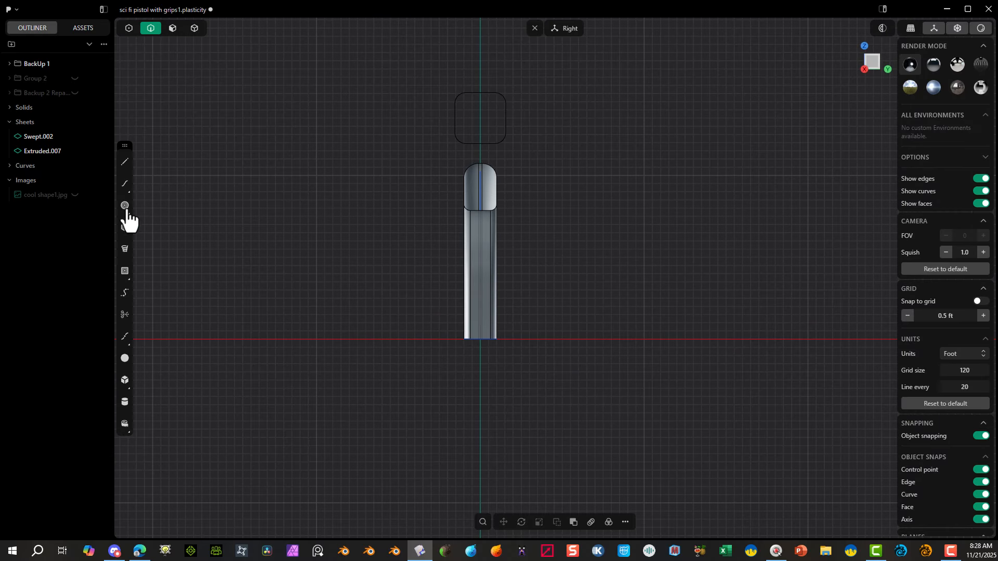
pyautogui.click(125, 162)
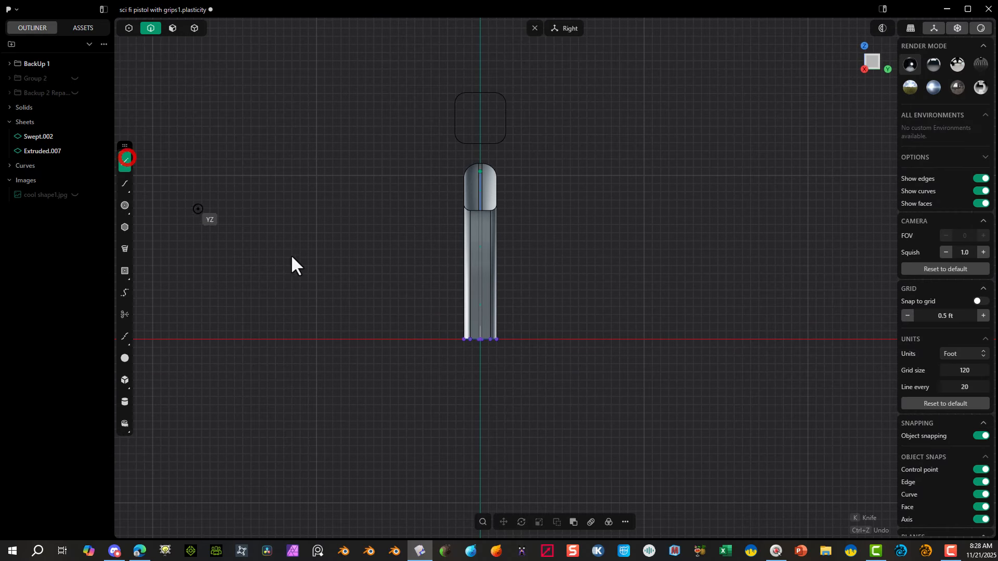
pyautogui.click(479, 405)
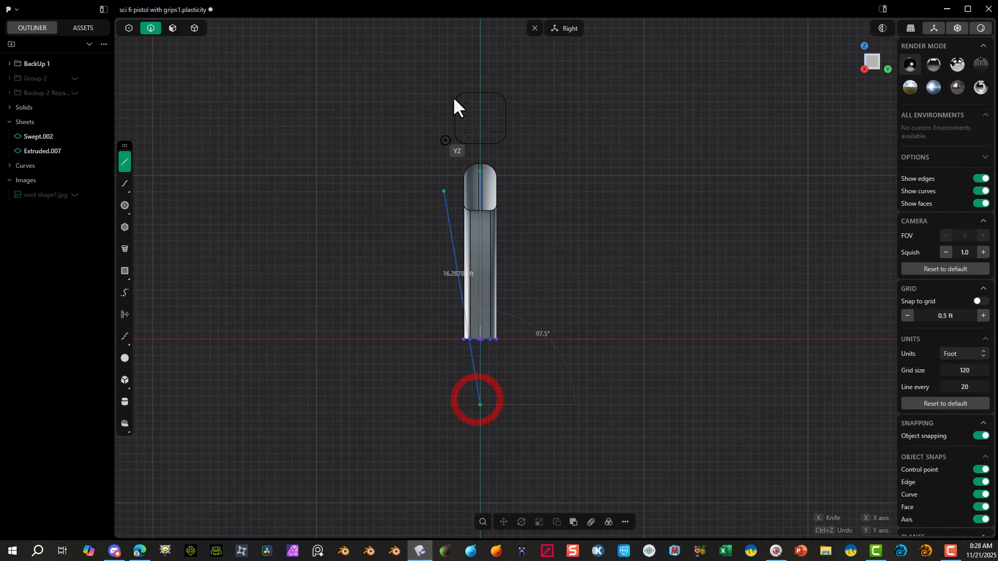
pyautogui.rightClick(486, 80)
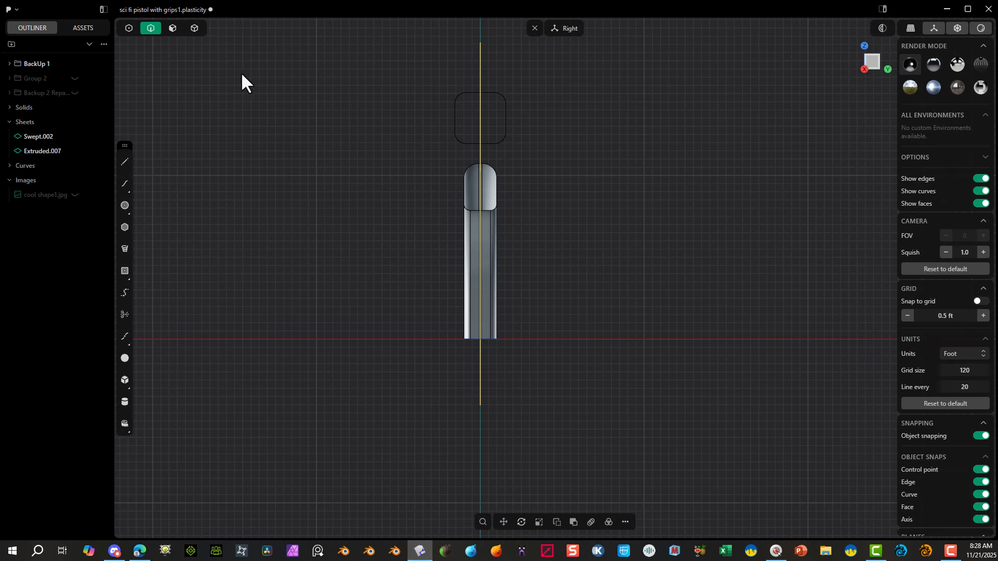
# Step: Cut the handle and upper body in half, using the vertical center line as the cutter in the right view
pyautogui.click(194, 28)
pyautogui.moveTo(573, 118); pyautogui.dragTo(482, 231)
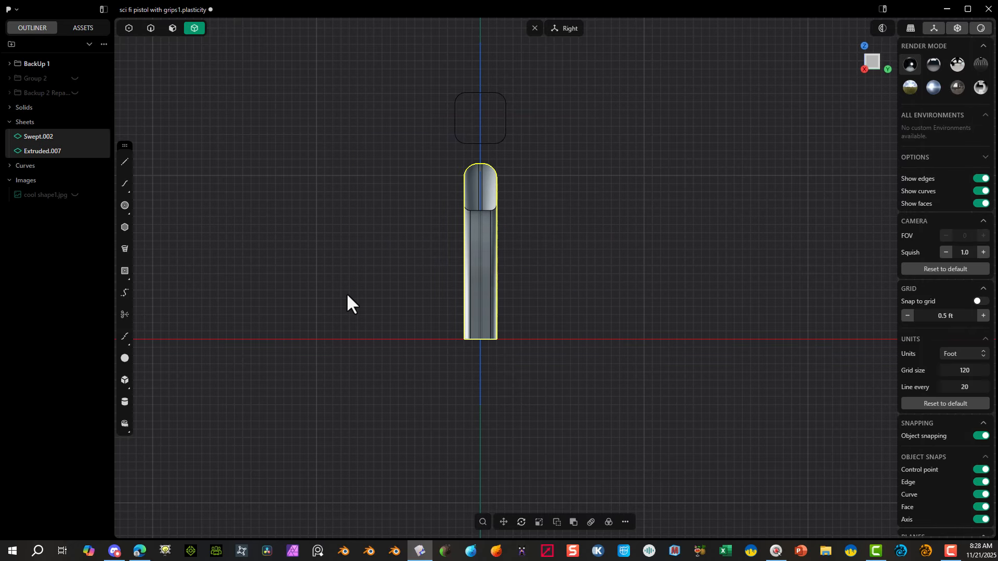
pyautogui.moveTo(348, 301); pyautogui.dragTo(557, 185, button='middle')
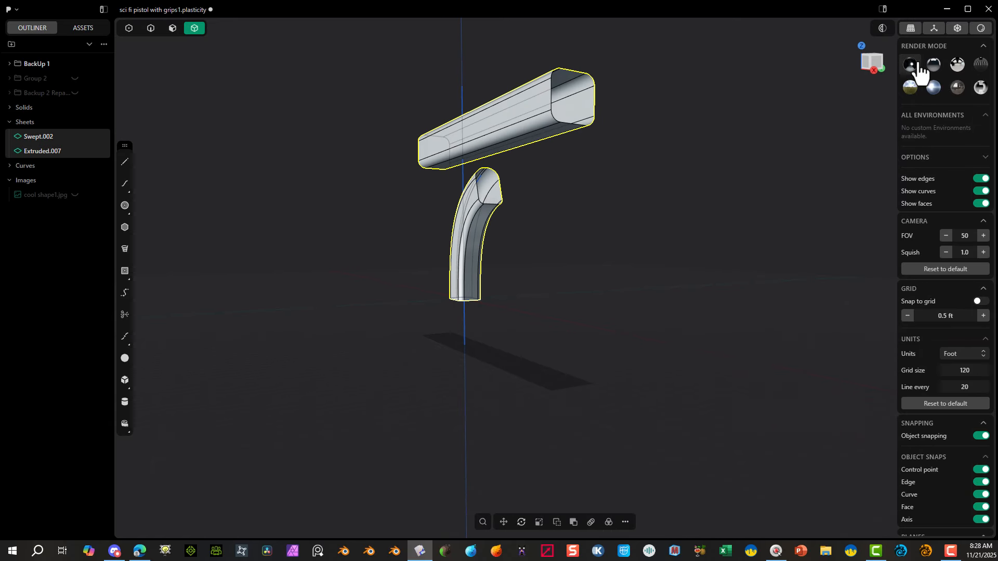
pyautogui.click(877, 61)
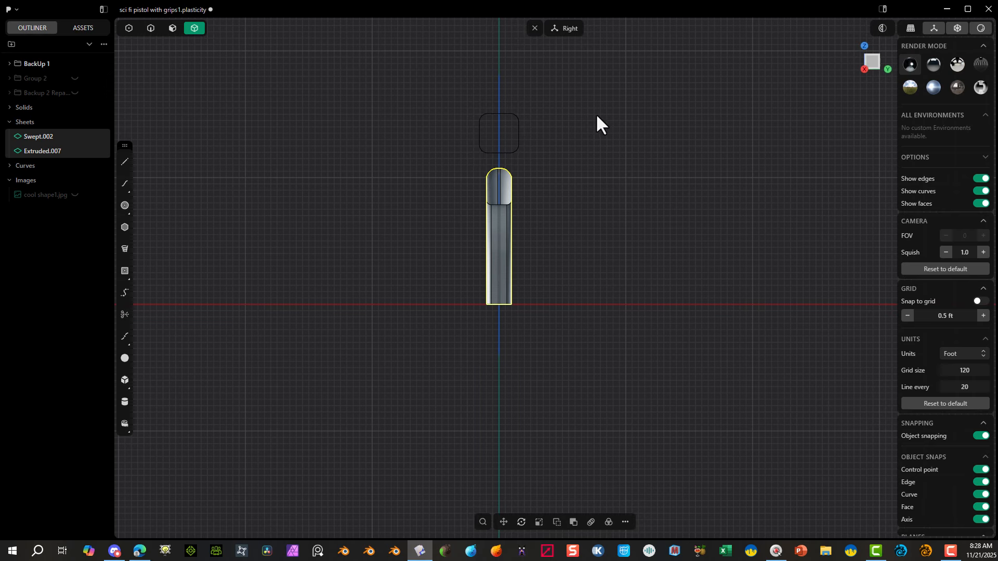
pyautogui.press('c')
pyautogui.moveTo(586, 78); pyautogui.dragTo(450, 93)
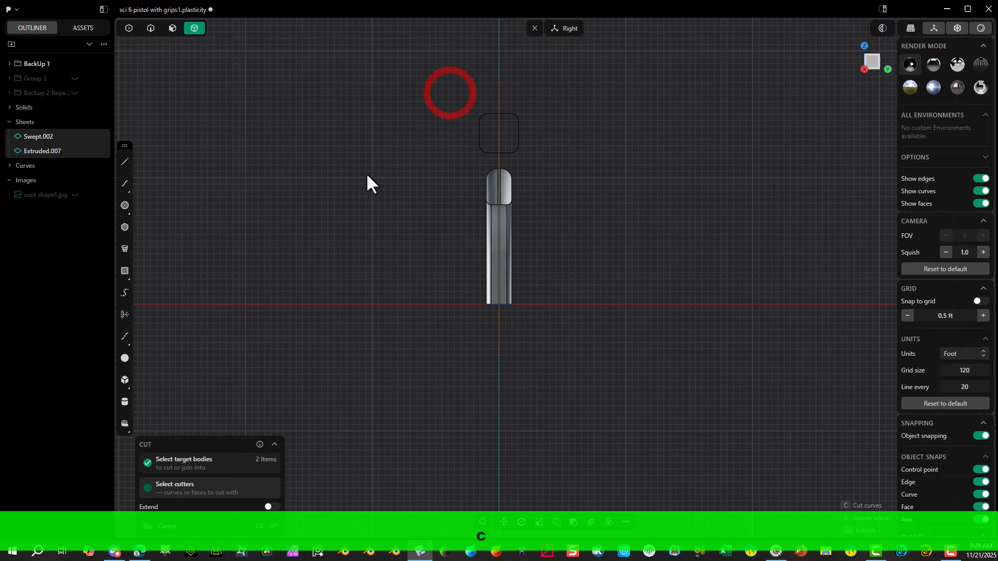
pyautogui.click(260, 525)
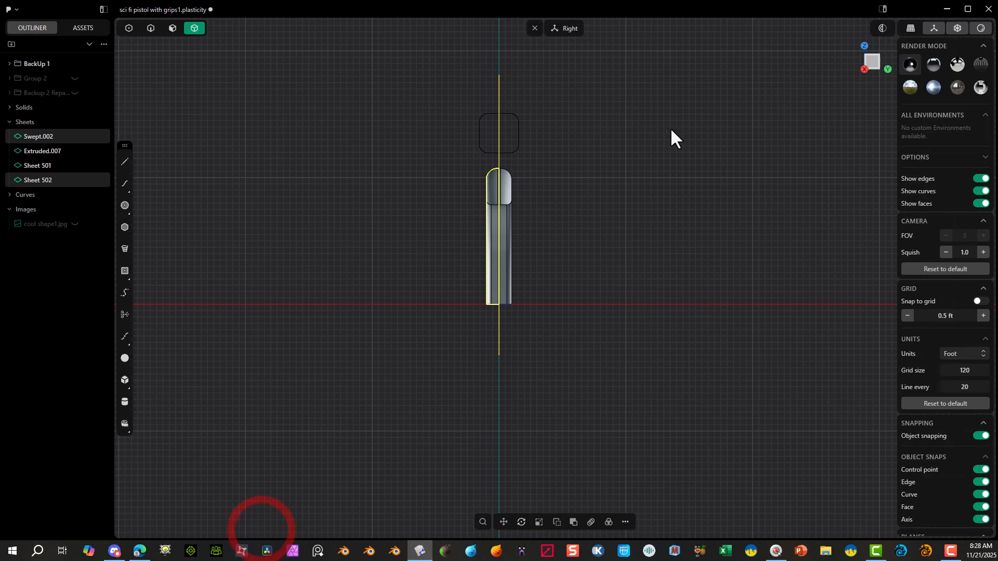
# Step: Delete the positive-Y halves of the handle and upper body, along with the vertical cutting line
pyautogui.moveTo(658, 104); pyautogui.dragTo(505, 227)
pyautogui.press('Delete')
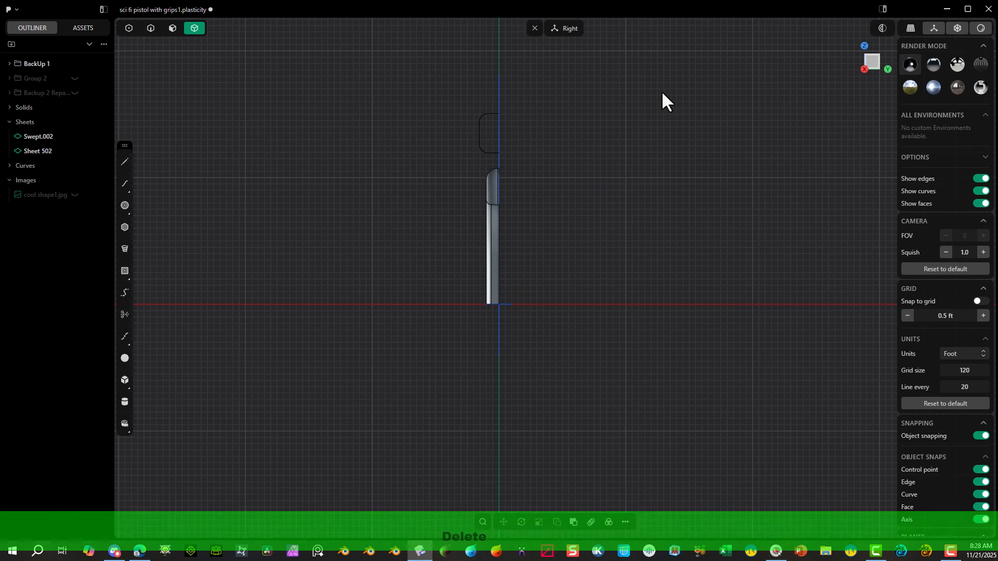
pyautogui.moveTo(586, 127); pyautogui.dragTo(778, 163, button='middle')
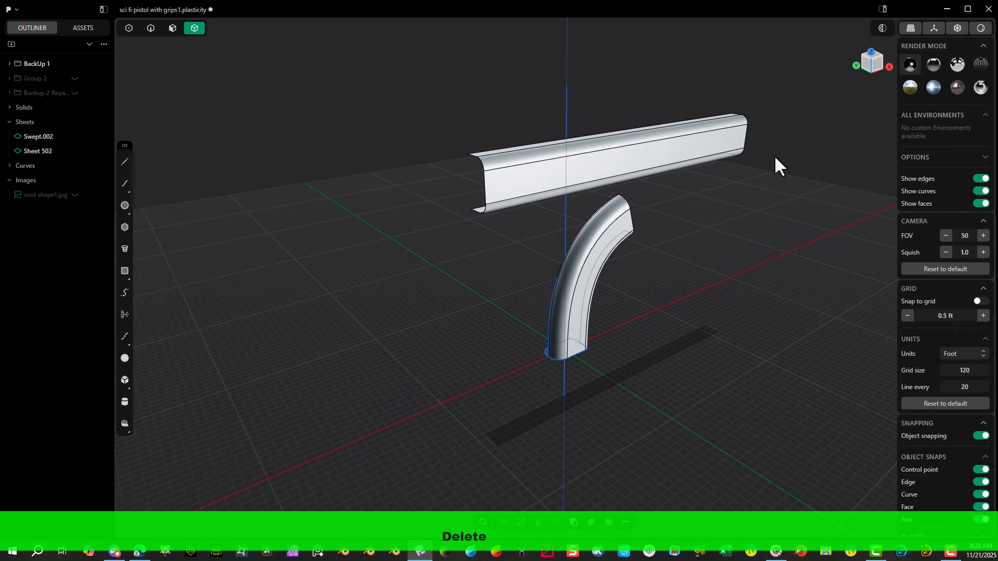
pyautogui.click(150, 28)
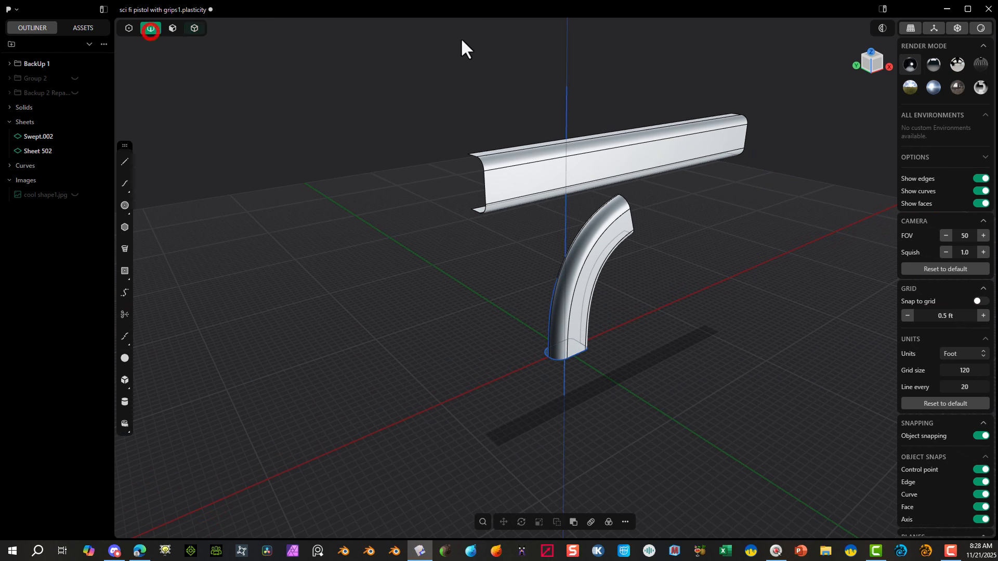
pyautogui.moveTo(619, 55); pyautogui.dragTo(521, 94)
pyautogui.press('Delete')
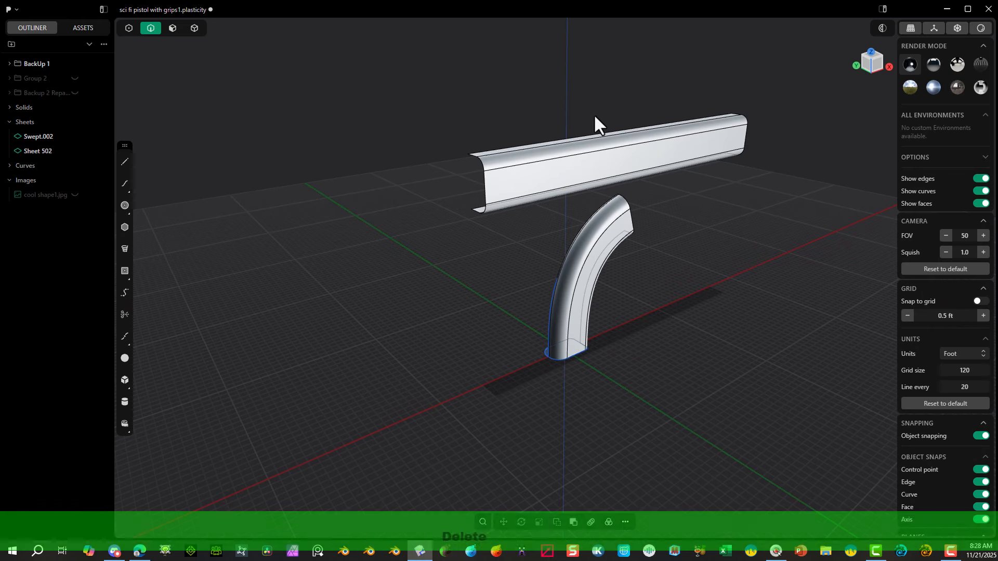
# Step: Lower the upper body about 2.95 ft along the Z axis so it overlaps the handle's upper end
pyautogui.moveTo(664, 227); pyautogui.dragTo(557, 225, button='middle')
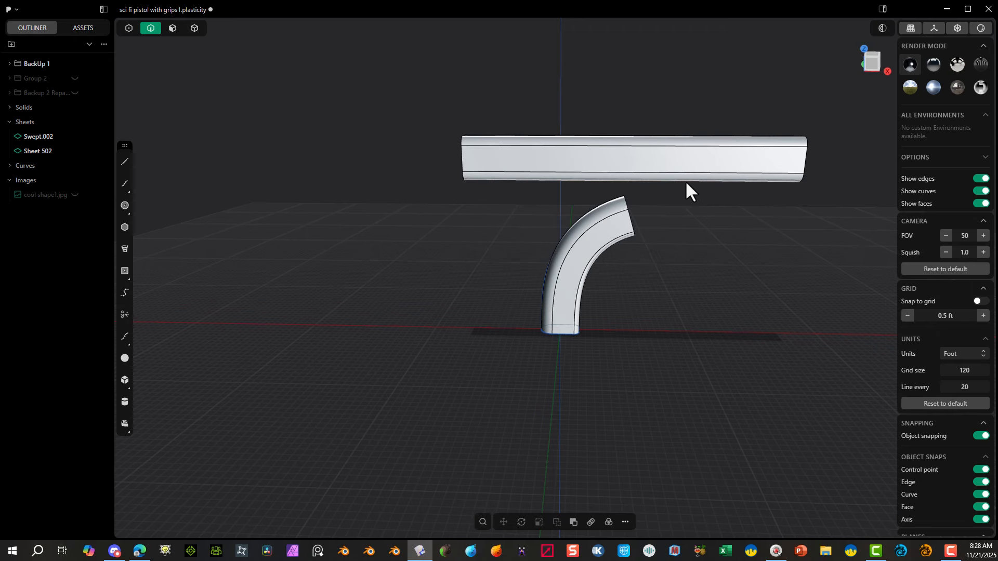
pyautogui.moveTo(685, 179); pyautogui.dragTo(669, 139, button='middle')
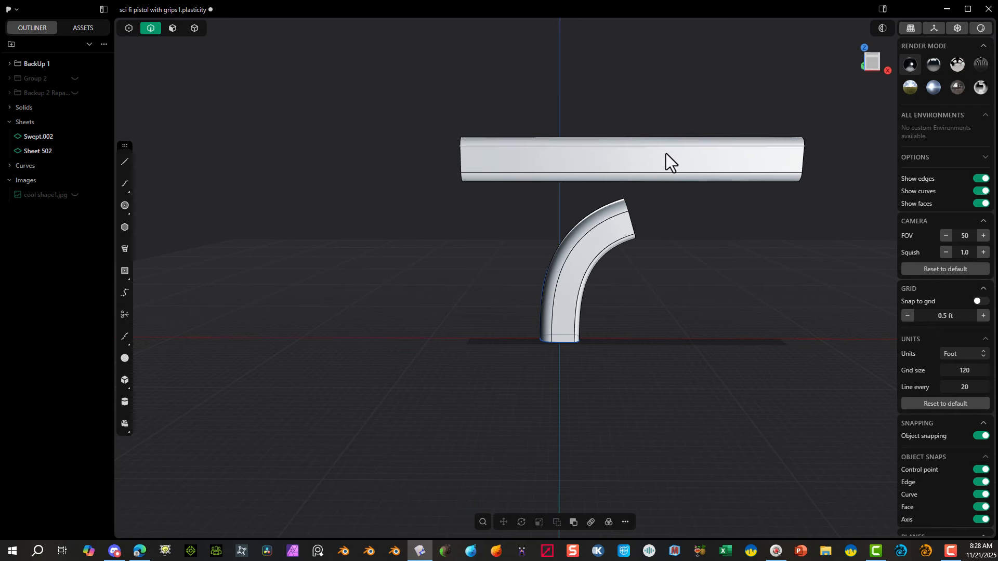
pyautogui.click(195, 29)
pyautogui.click(620, 150)
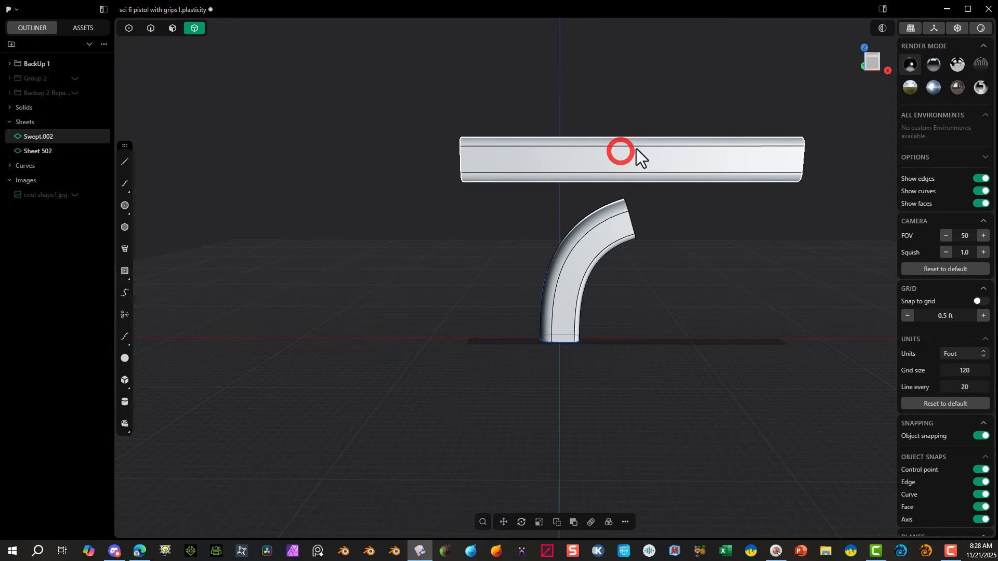
pyautogui.press('g')
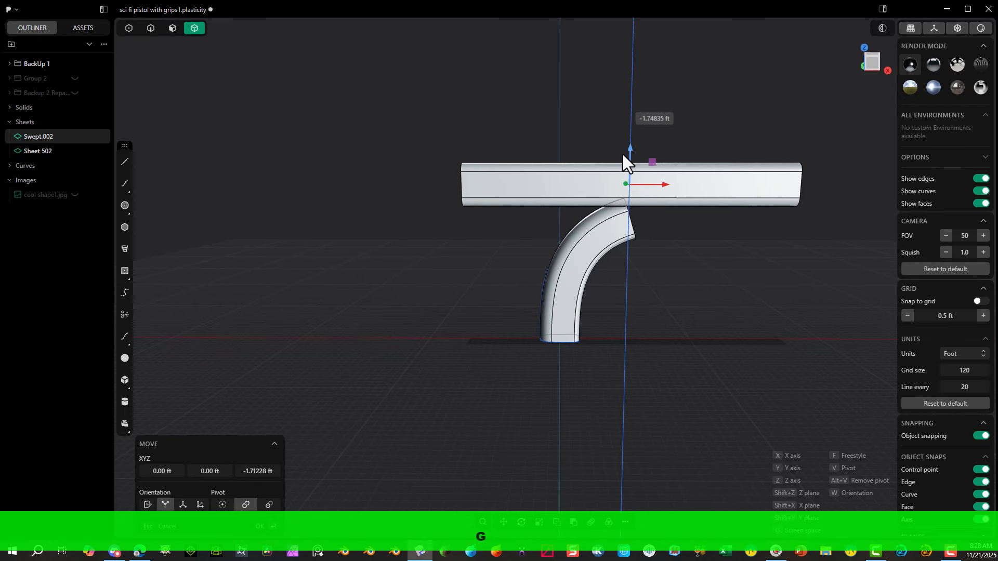
pyautogui.click(619, 172)
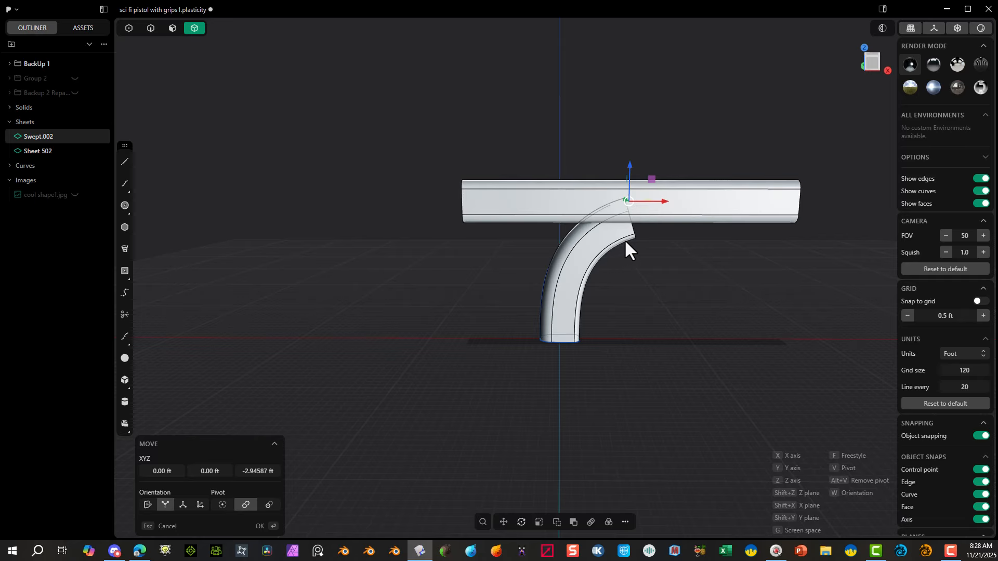
pyautogui.click(872, 61)
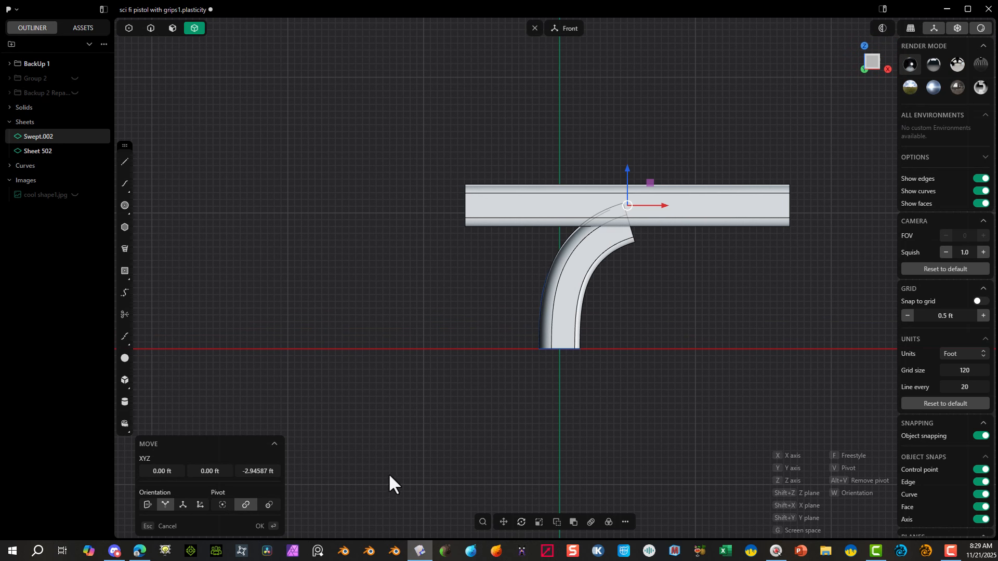
# Step: In the front view, draw a horizontal line across the handle below the upper body and shift it about -1.22 ft in X and Z
pyautogui.click(125, 162)
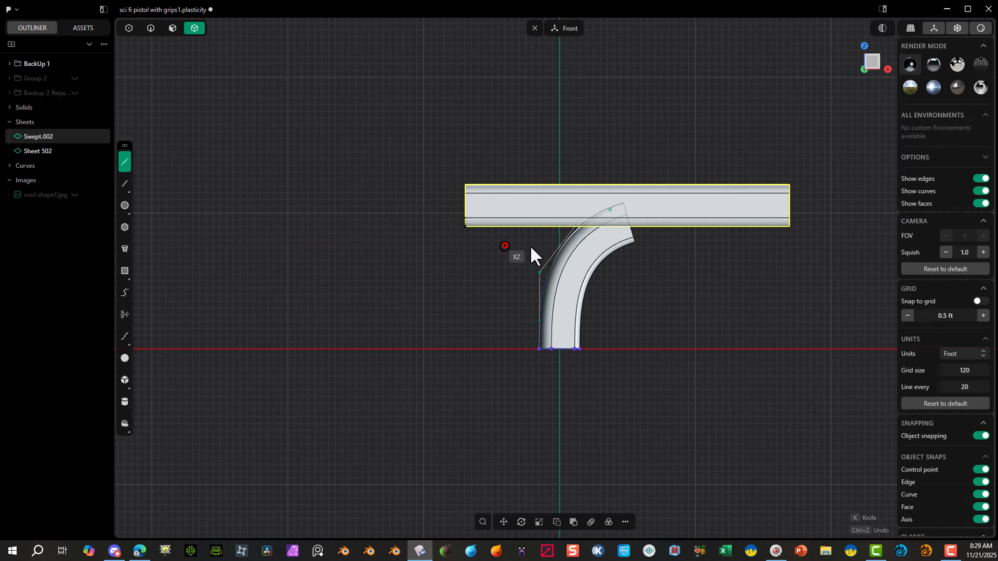
pyautogui.click(505, 246)
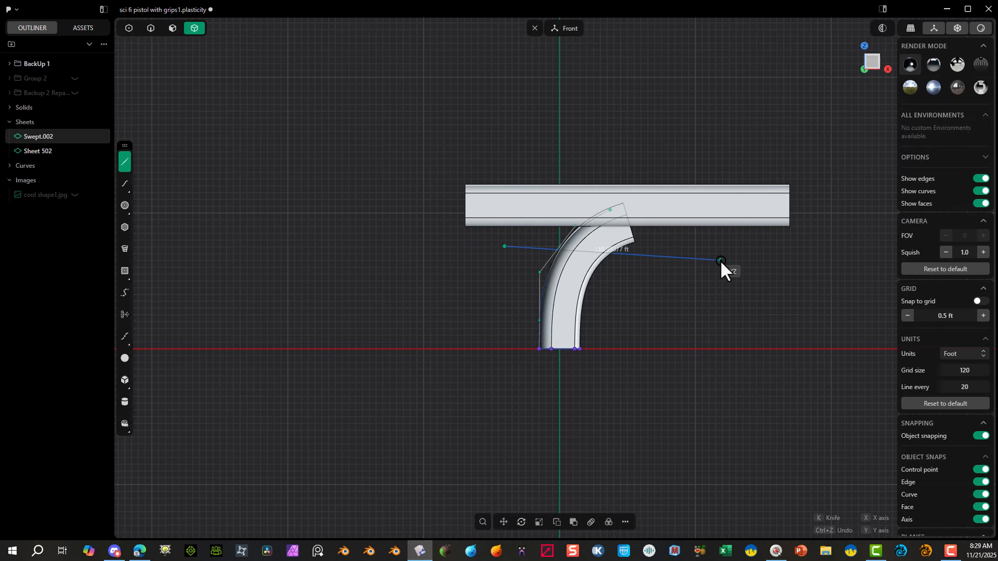
pyautogui.rightClick(644, 250)
pyautogui.press('g')
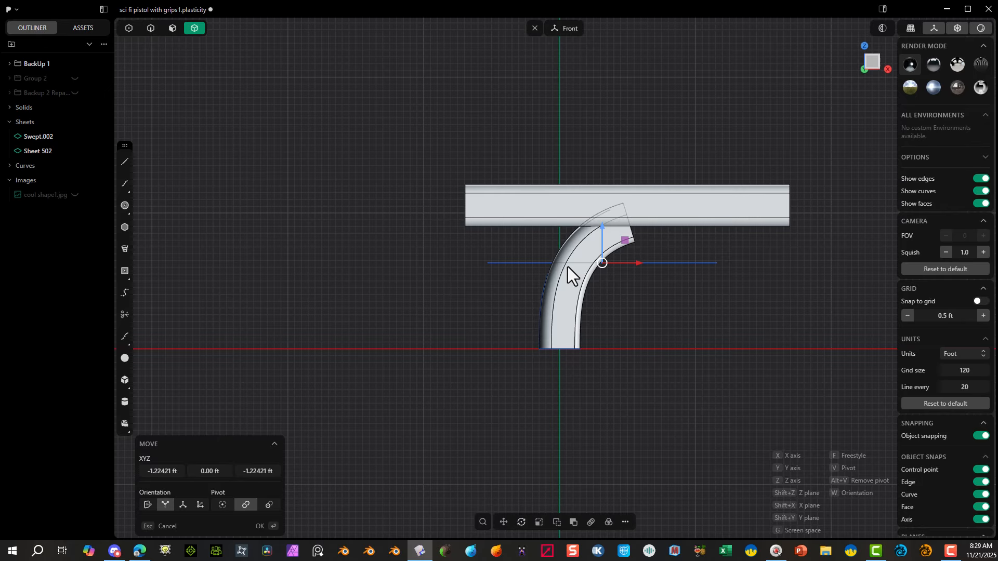
pyautogui.click(259, 527)
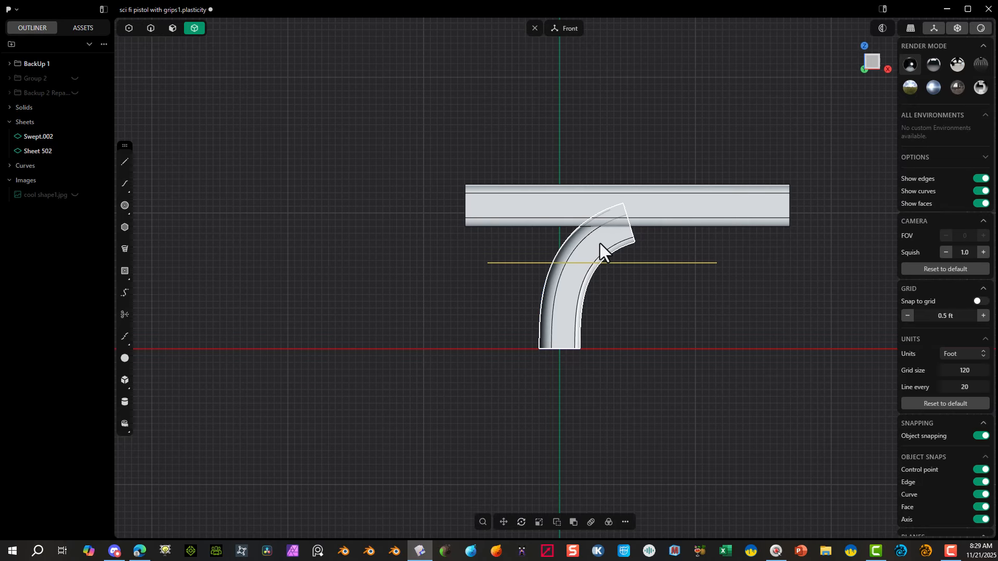
# Step: Cut the handle body, using the horizontal line across it as the cutter
pyautogui.press('c')
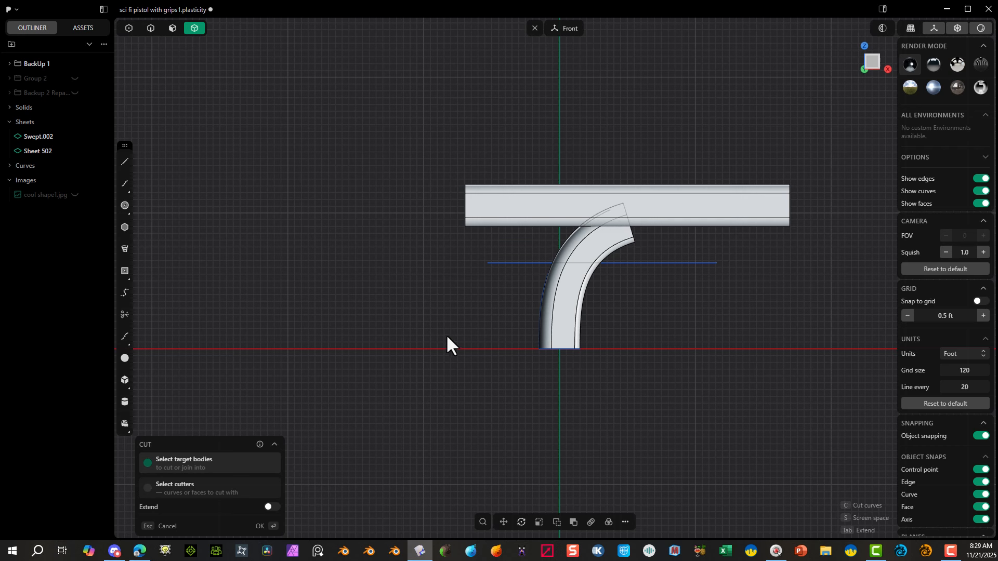
pyautogui.click(553, 298)
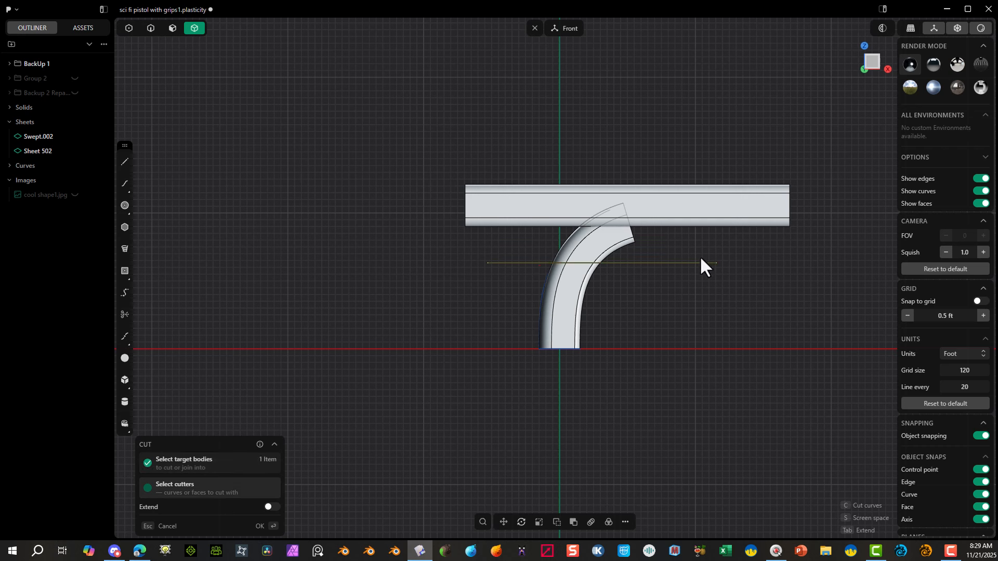
pyautogui.click(701, 258)
pyautogui.press('c')
pyautogui.moveTo(701, 257); pyautogui.dragTo(637, 333)
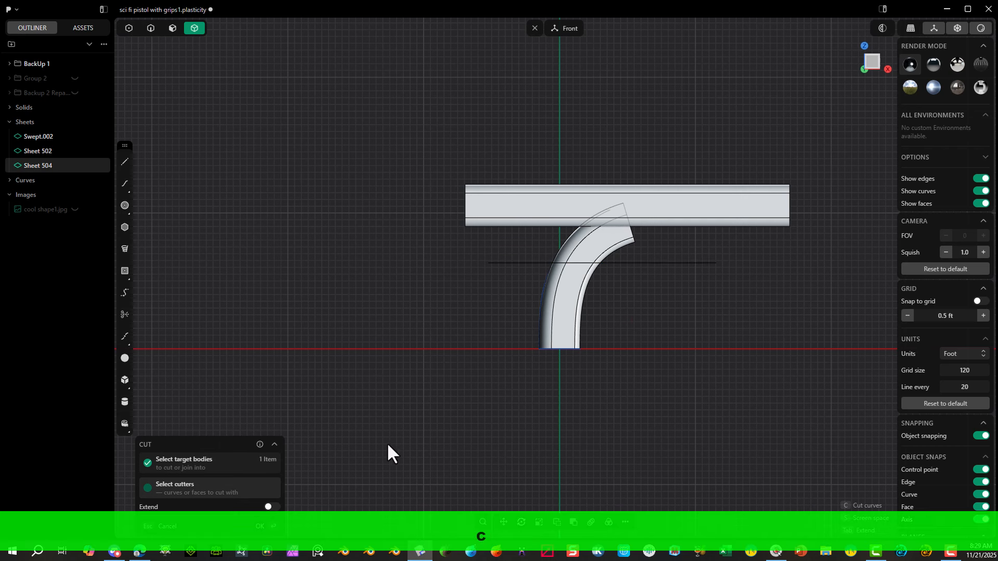
pyautogui.click(264, 526)
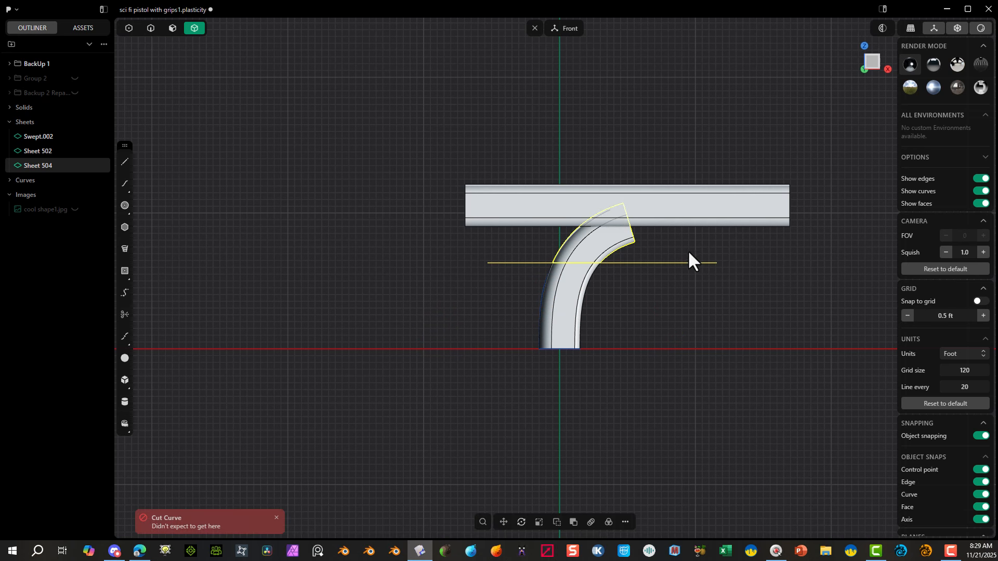
# Step: Delete the handle's upper piece with the horizontal cutting line, and delete the leftover sweep path curve
pyautogui.press('Delete')
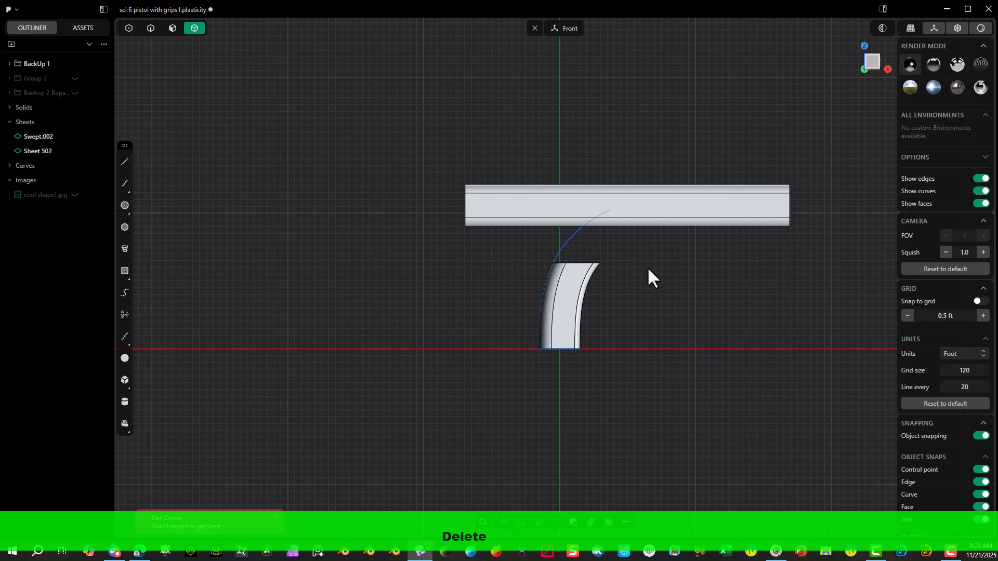
pyautogui.click(151, 29)
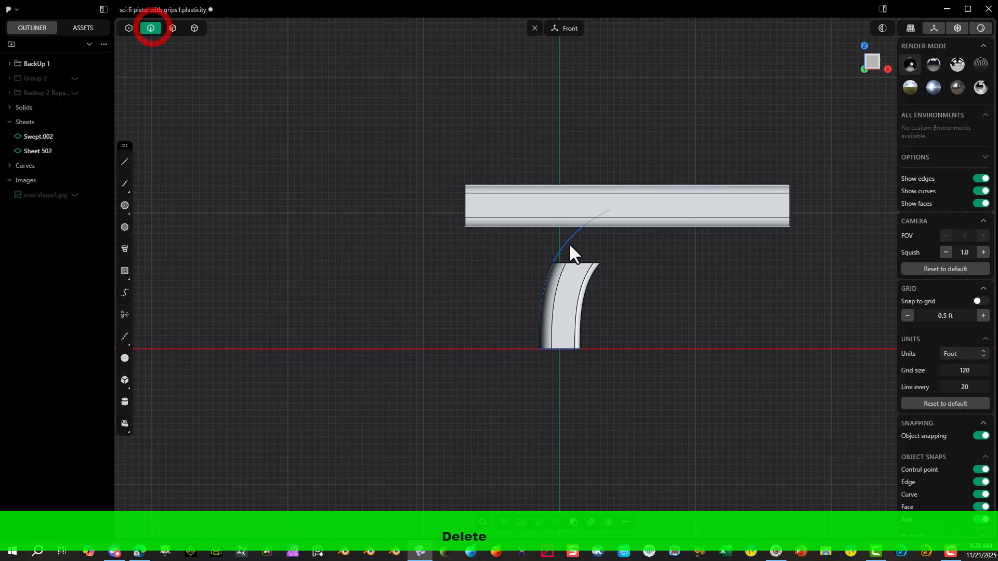
pyautogui.click(544, 255)
pyautogui.press('Delete')
# Step: In the front view, draw a vertical line crossing the upper body forward of the handle
pyautogui.scroll(1, 603, 283)
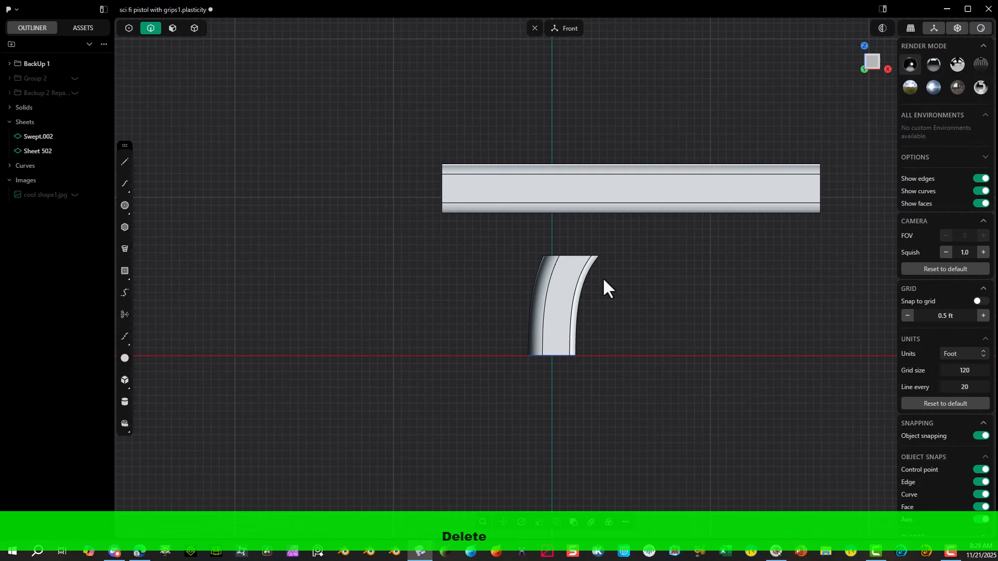
pyautogui.moveTo(603, 277); pyautogui.dragTo(482, 265, button='middle')
pyautogui.moveTo(419, 176); pyautogui.dragTo(672, 155, button='middle')
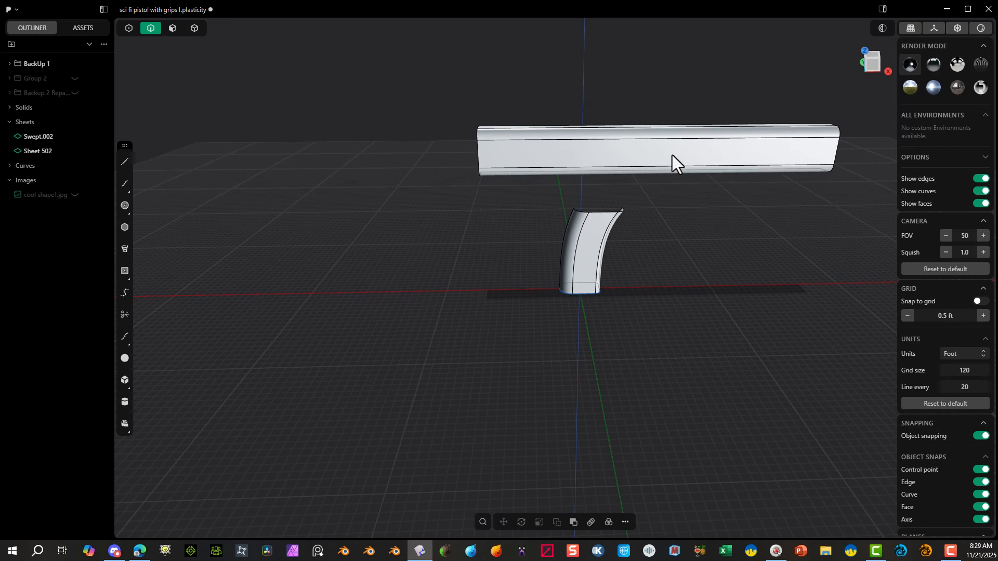
pyautogui.click(871, 66)
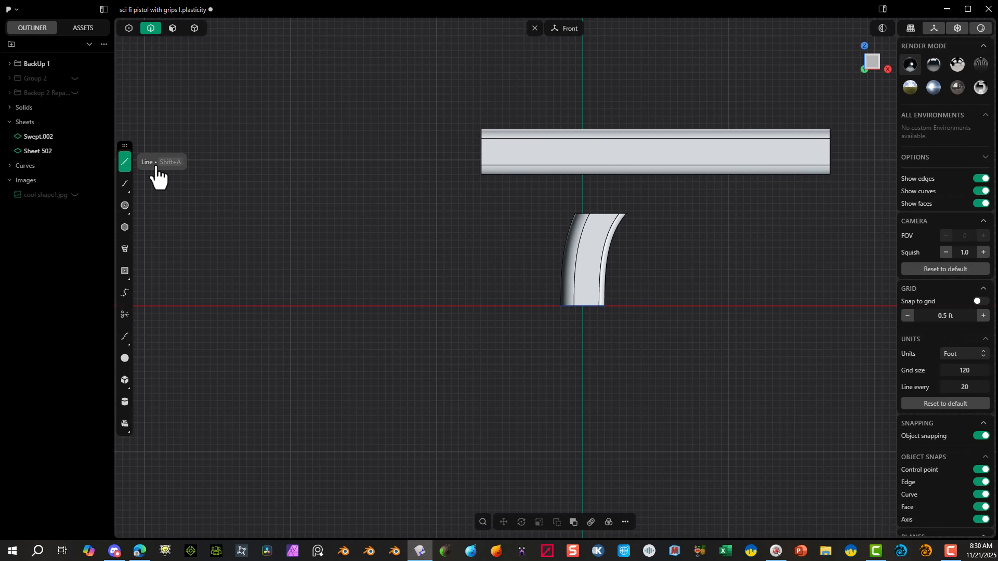
pyautogui.click(709, 91)
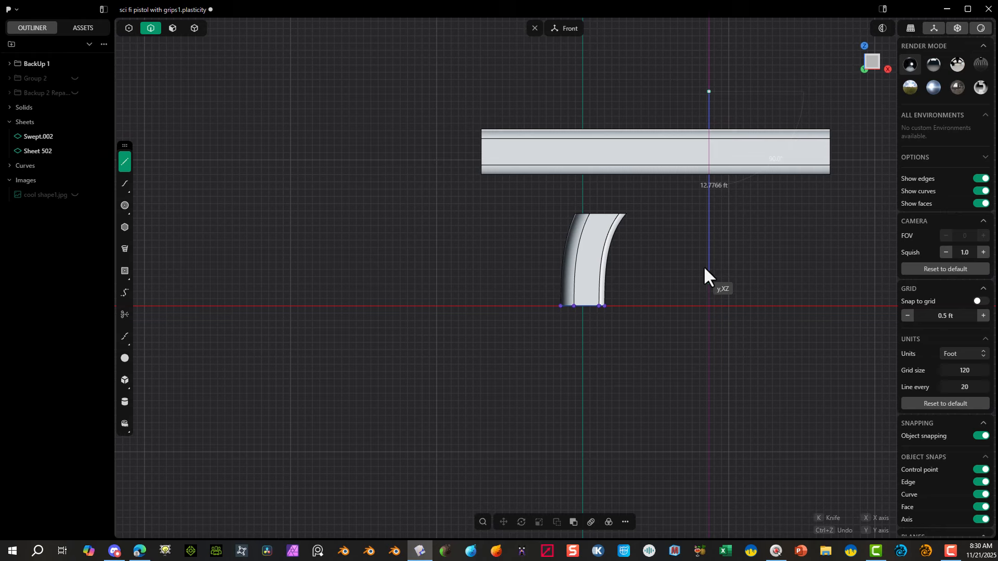
pyautogui.click(709, 239)
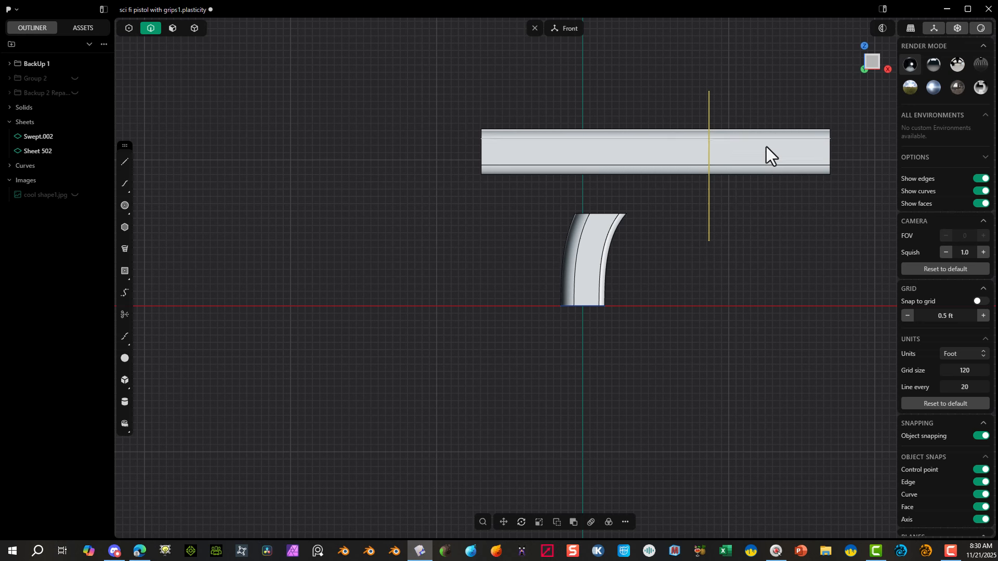
pyautogui.moveTo(804, 102); pyautogui.dragTo(751, 279)
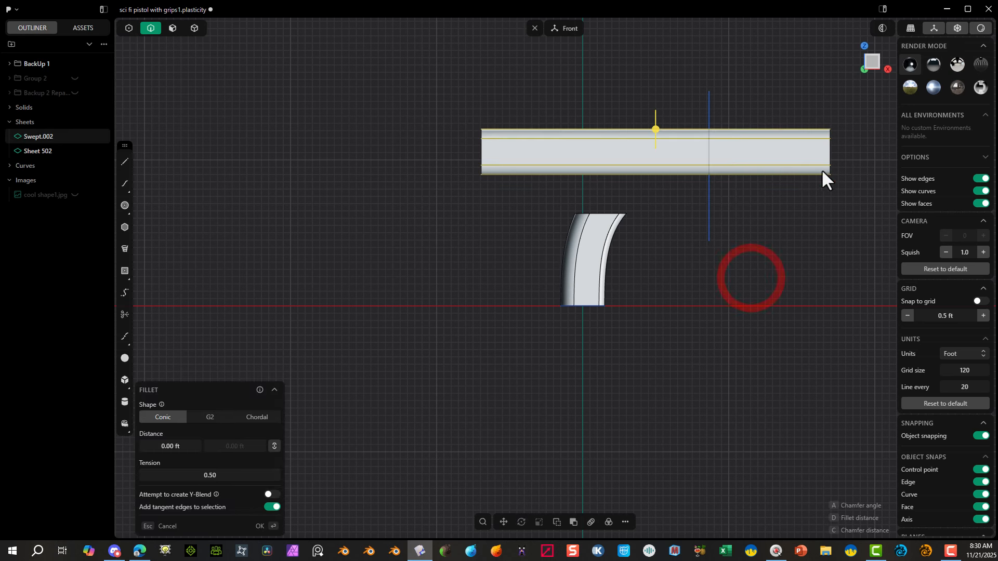
pyautogui.click(805, 79)
pyautogui.click(195, 28)
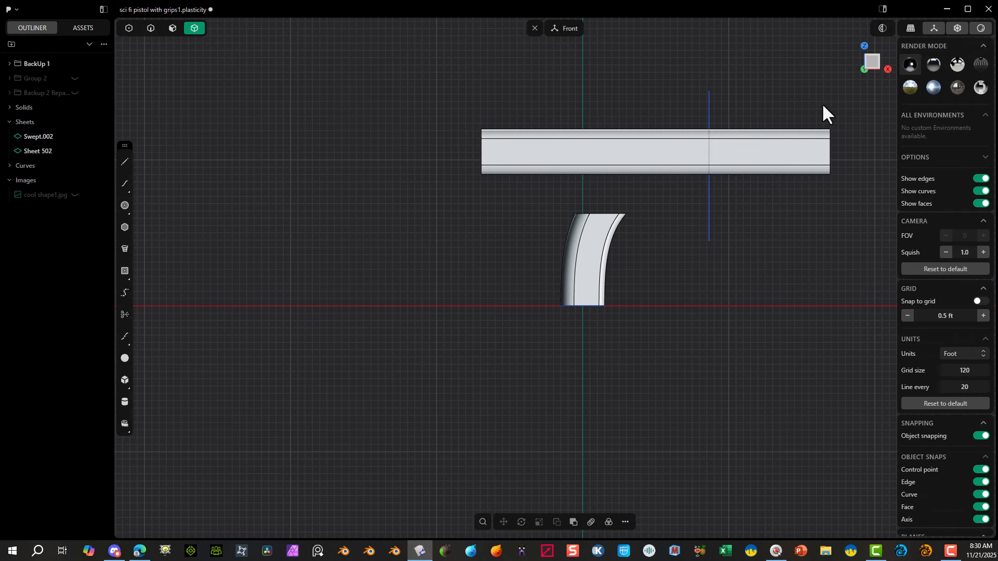
# Step: Split the upper body's flat side face crosswise forward of the handle with a single U-direction isoparam at 0.31133
pyautogui.click(562, 150)
pyautogui.hotkey('ctrl', 'r')
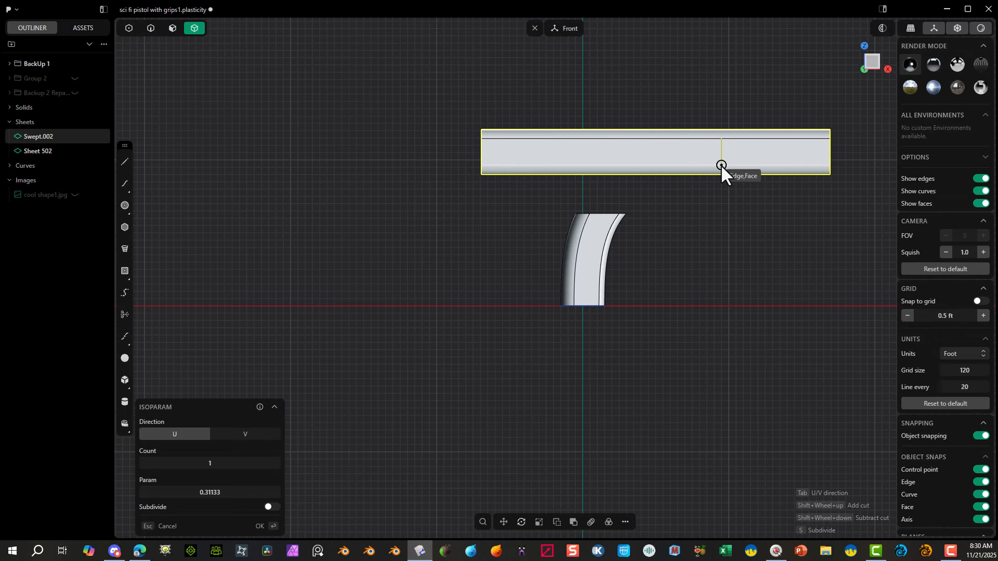
pyautogui.click(721, 164)
# Step: Continue the crosswise split over the upper rounded face with a V-direction isoparam snapped to the end of the side face's split
pyautogui.moveTo(741, 141); pyautogui.dragTo(688, 152, button='middle')
pyautogui.scroll(3, 724, 145)
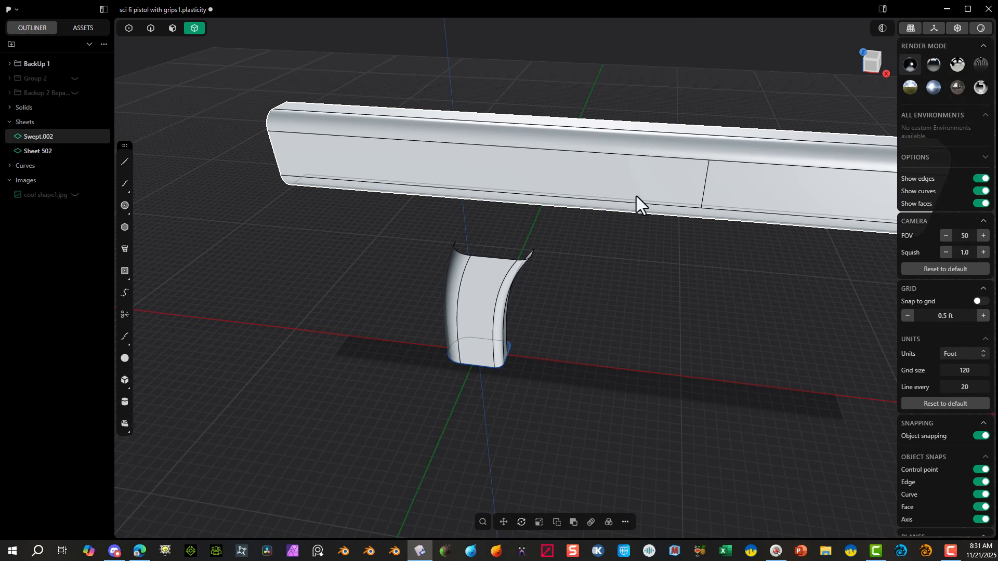
pyautogui.click(150, 28)
pyautogui.click(710, 142)
pyautogui.click(722, 153)
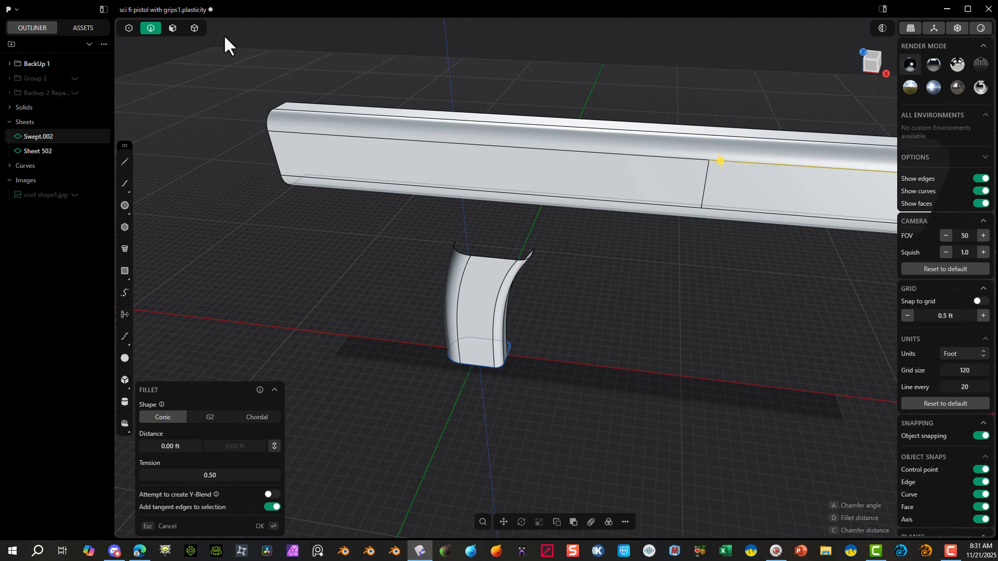
pyautogui.click(174, 29)
pyautogui.click(715, 143)
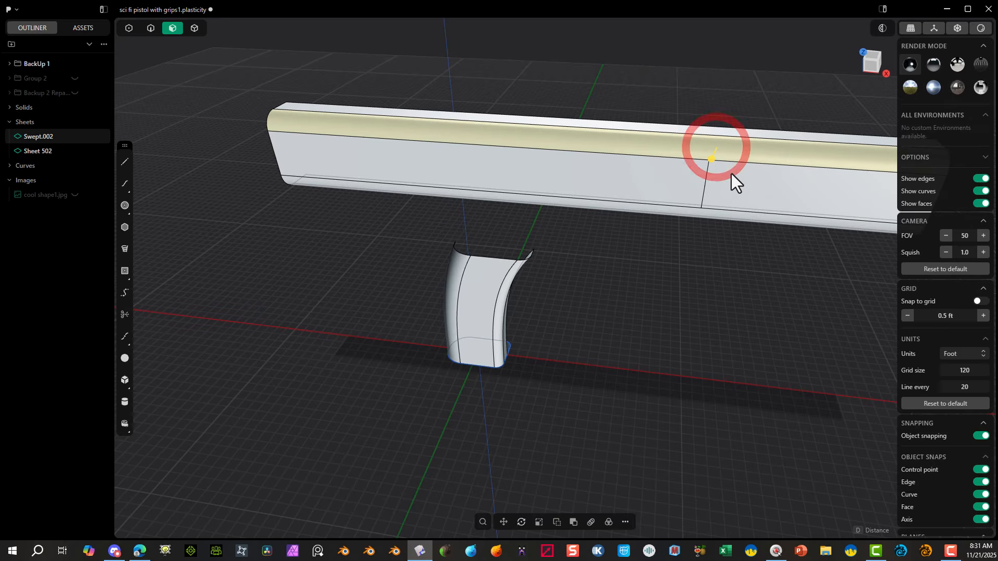
pyautogui.hotkey('ctrl', 'r')
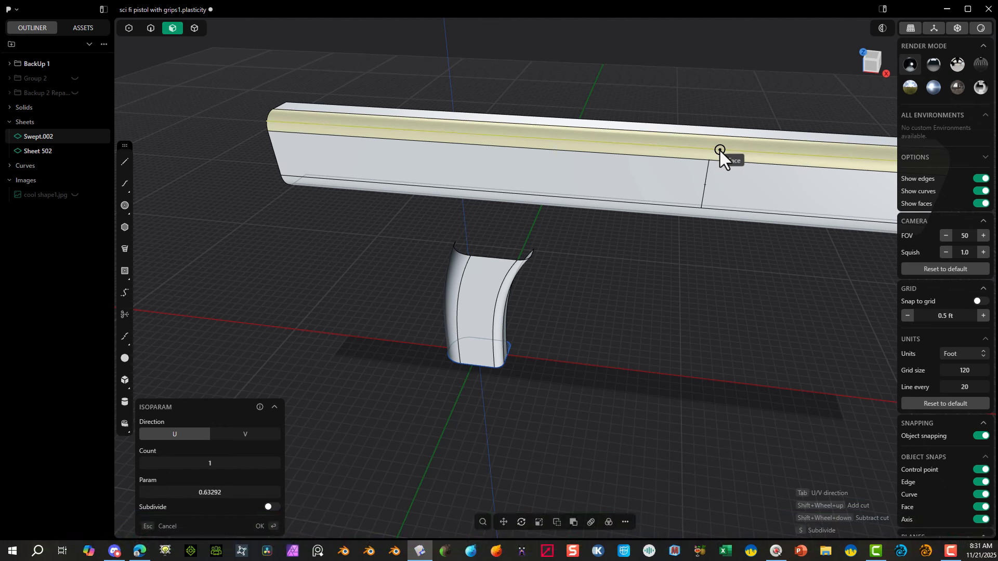
pyautogui.press('Tab')
pyautogui.click(710, 161)
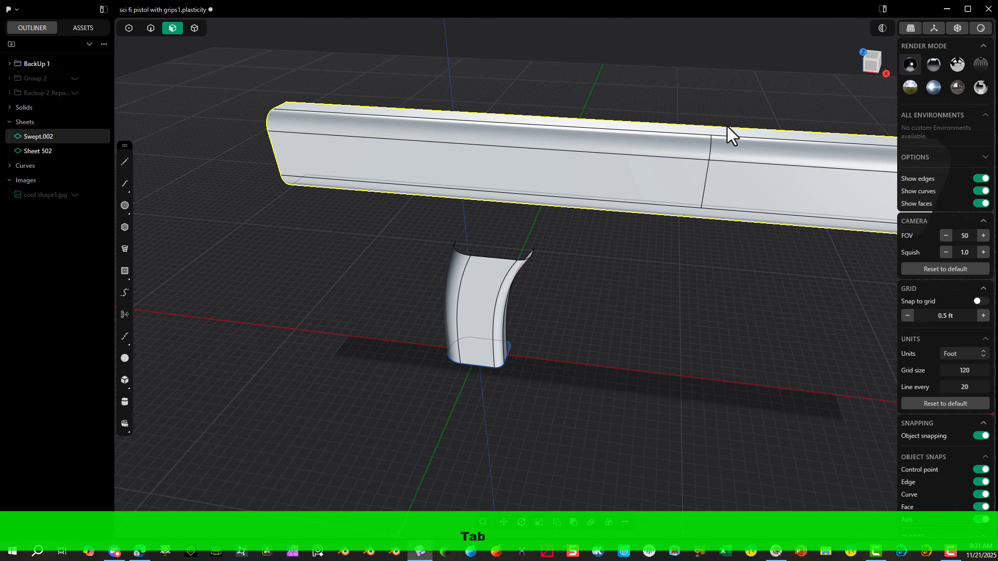
# Step: Split the upper body's top face with a U-direction isoparam at 0.31133, snapped to the end of the rounded face's split
pyautogui.click(722, 129)
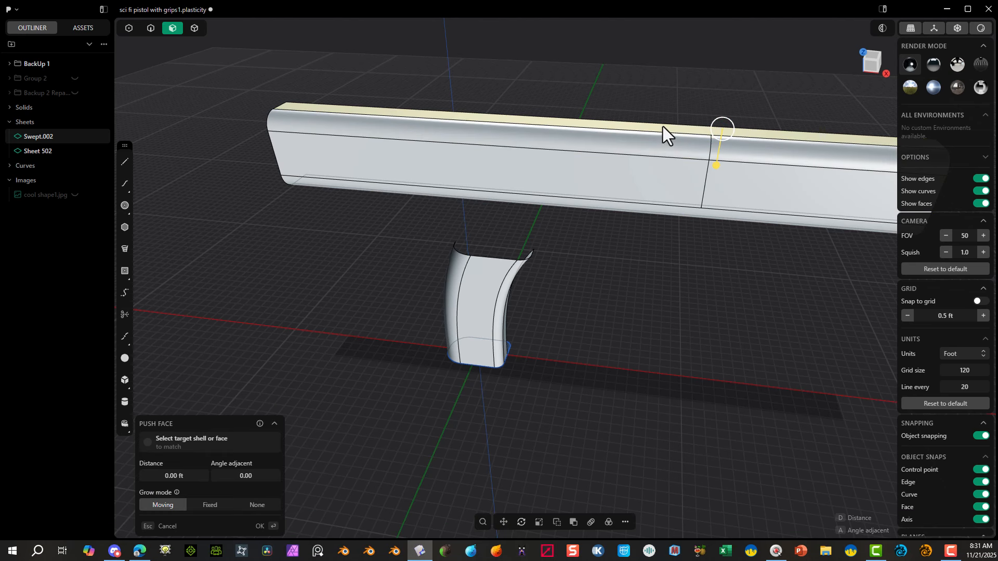
pyautogui.hotkey('ctrl', 'r')
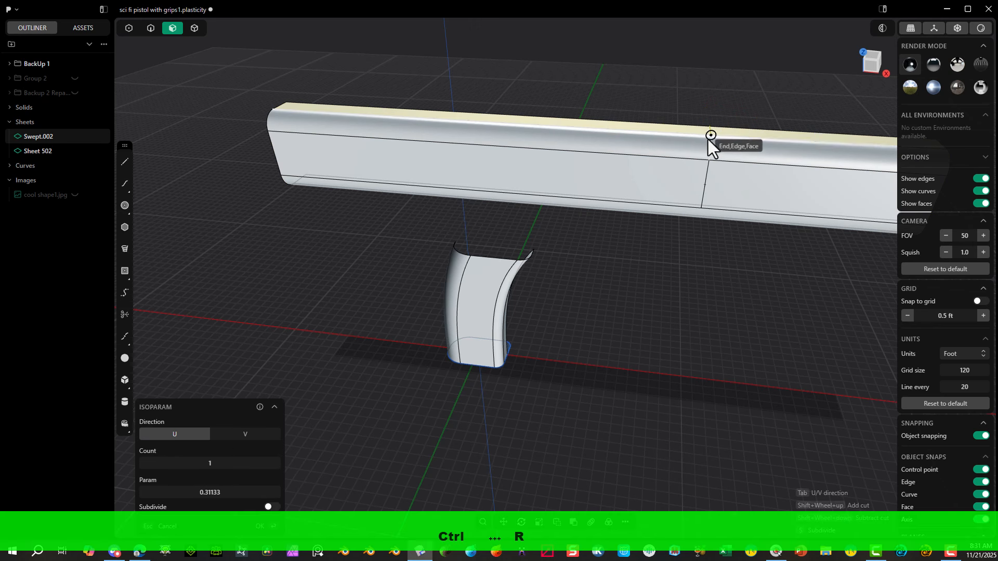
pyautogui.click(709, 140)
# Step: Split the upper body's lower rounded face forward of the handle with a V-direction isoparam at 0.68867, snapped to the side face's split
pyautogui.moveTo(694, 238); pyautogui.dragTo(694, 196, button='middle')
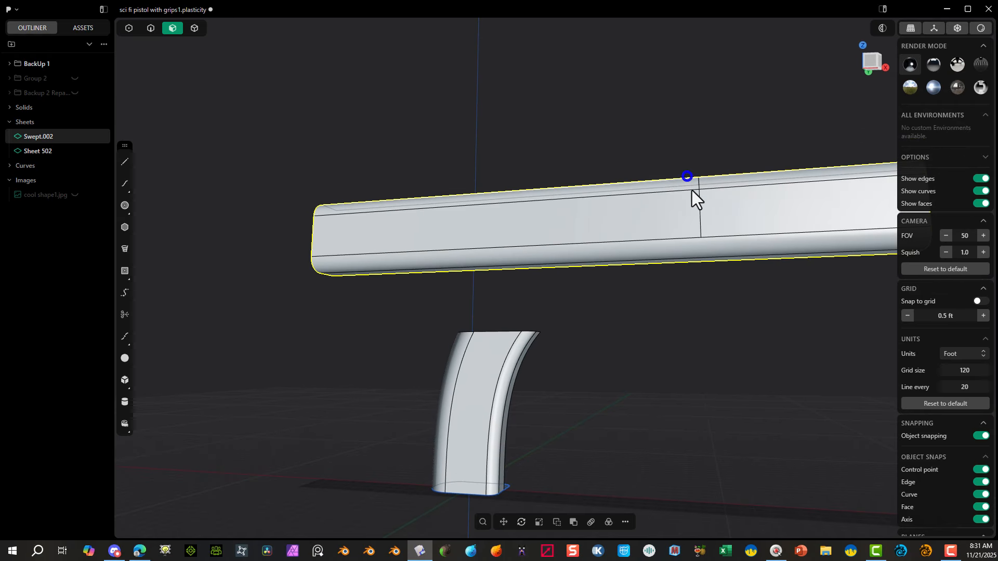
pyautogui.press('d')
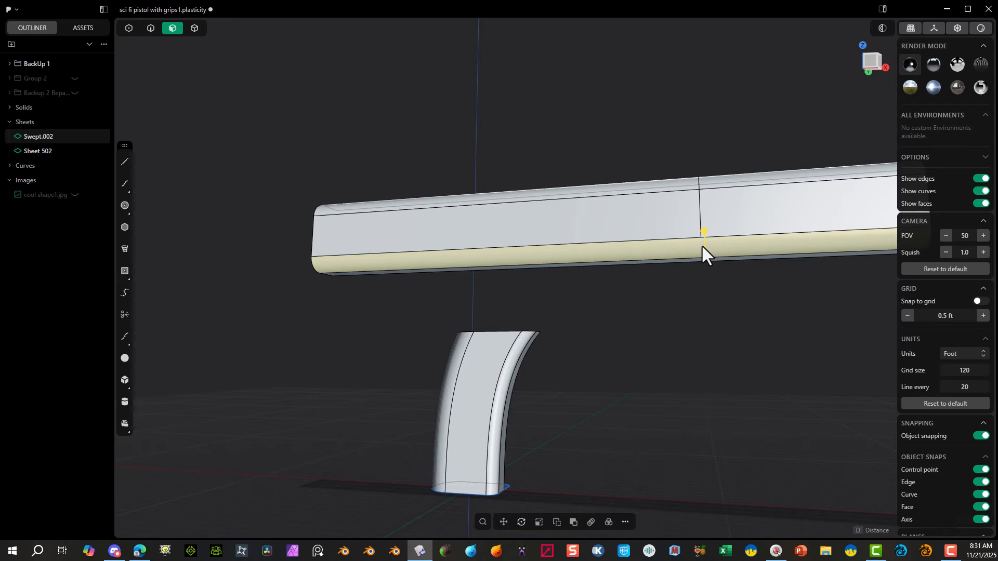
pyautogui.hotkey('ctrl', 'r')
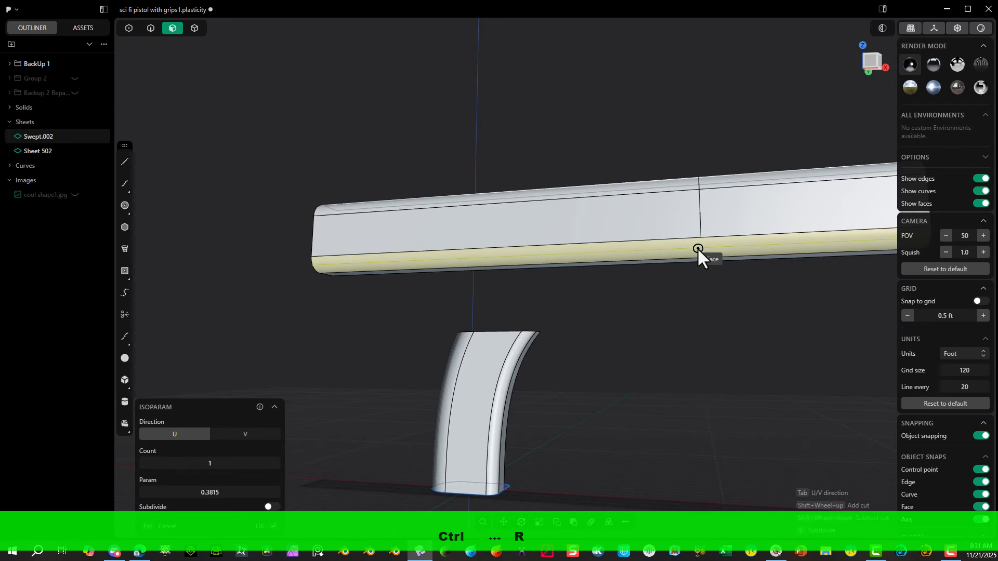
pyautogui.press('Tab')
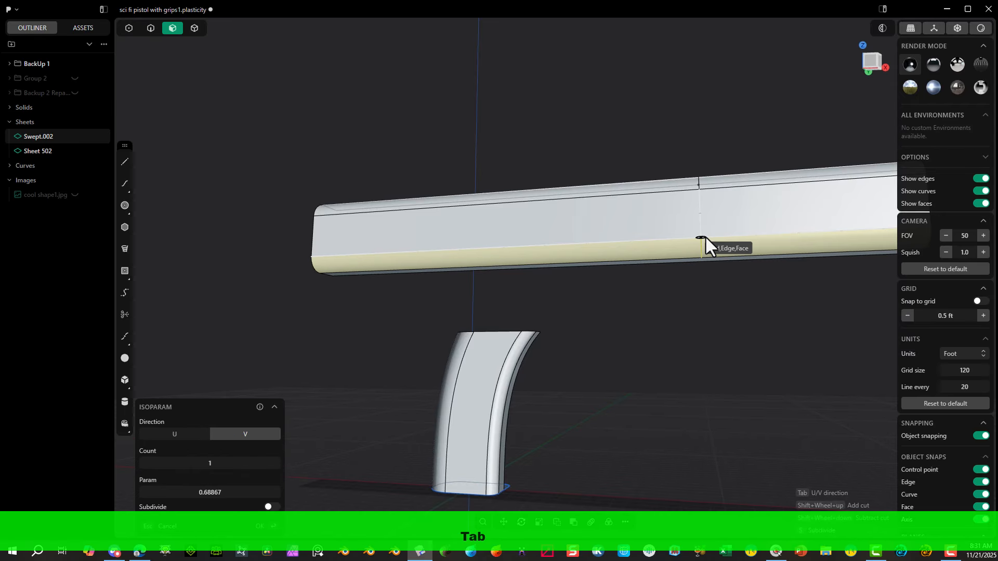
pyautogui.click(706, 236)
# Step: Split the upper body's bottom face with a U-direction isoparam at 0.68867, snapped to the end of the lower rounded face's split
pyautogui.moveTo(704, 294); pyautogui.dragTo(714, 324, button='middle')
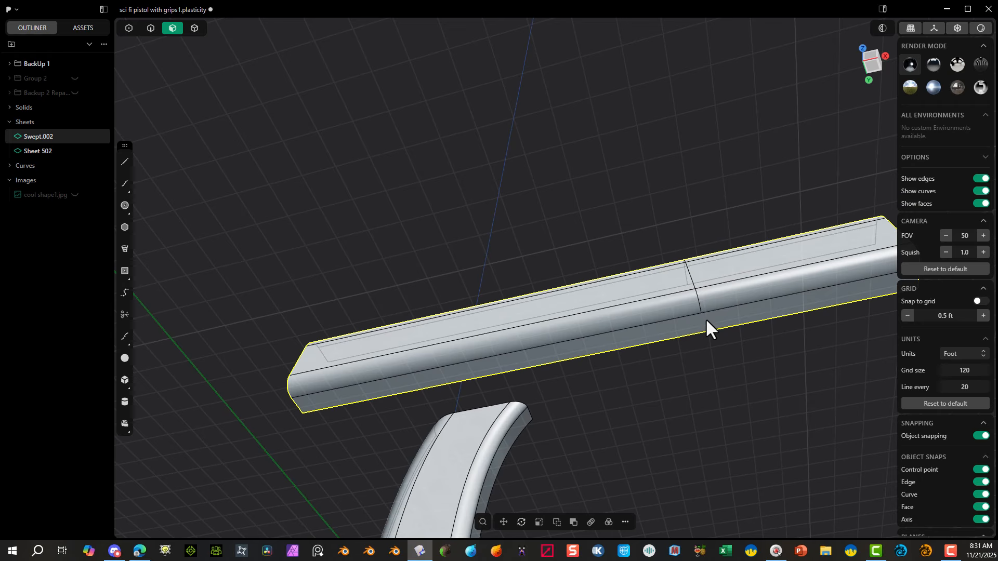
pyautogui.click(706, 319)
pyautogui.hotkey('ctrl', 'r')
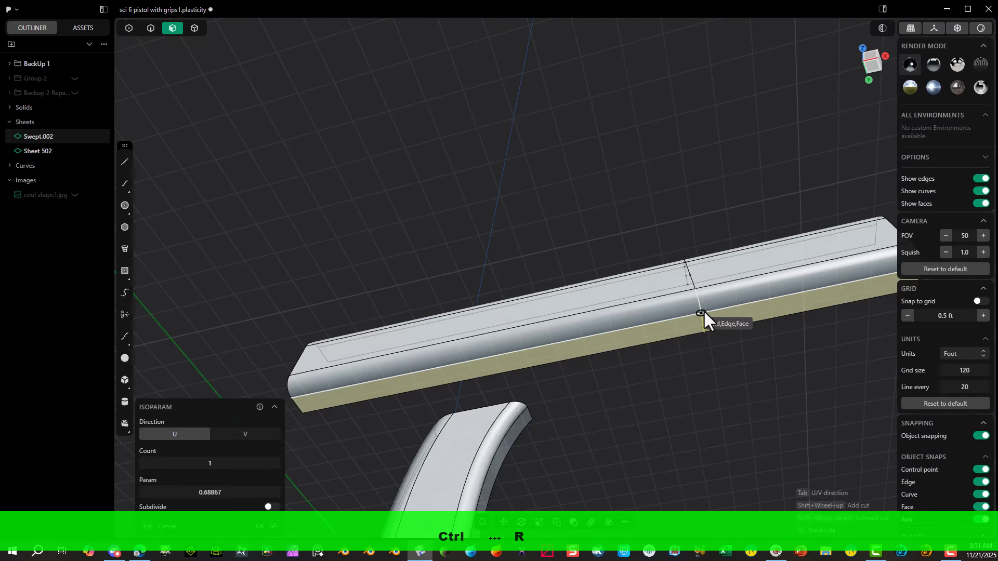
pyautogui.click(703, 310)
# Step: Split the flat side face of the upper body's rear section crosswise behind the handle with a single U-direction isoparam
pyautogui.moveTo(703, 310); pyautogui.dragTo(698, 415, button='middle')
pyautogui.moveTo(746, 361); pyautogui.dragTo(581, 444, button='middle')
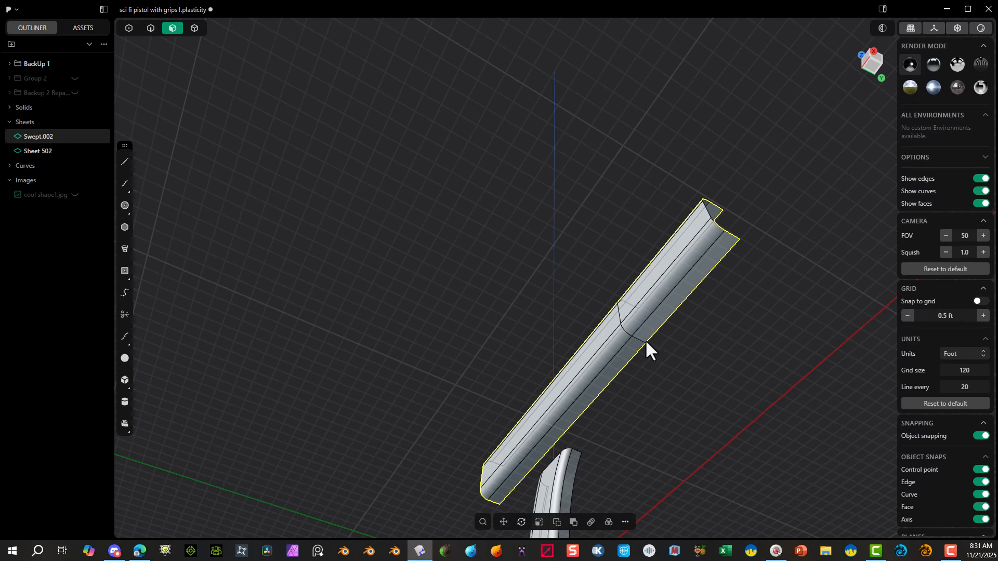
pyautogui.press('KP_1')
pyautogui.moveTo(829, 178); pyautogui.dragTo(871, 64, button='middle')
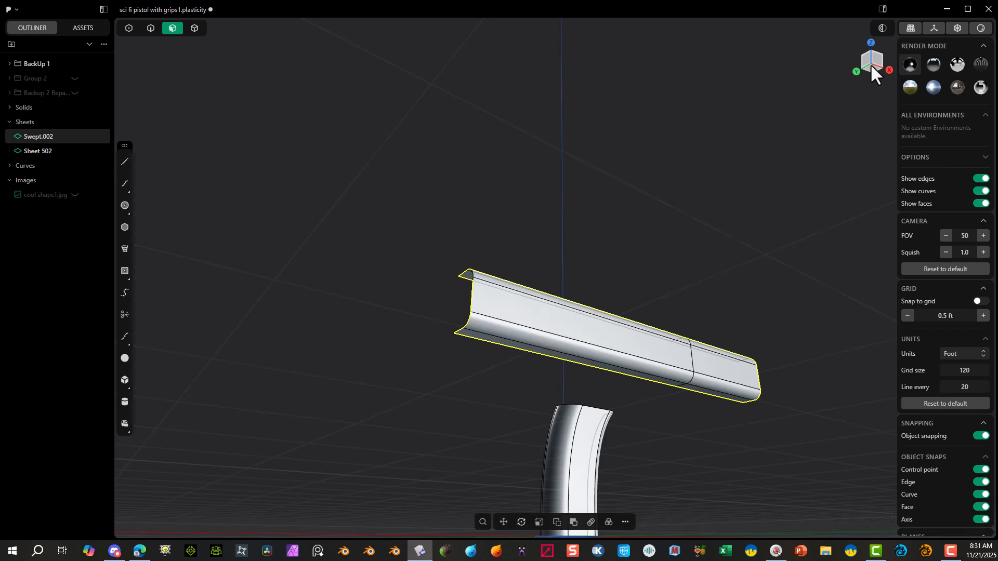
pyautogui.click(879, 58)
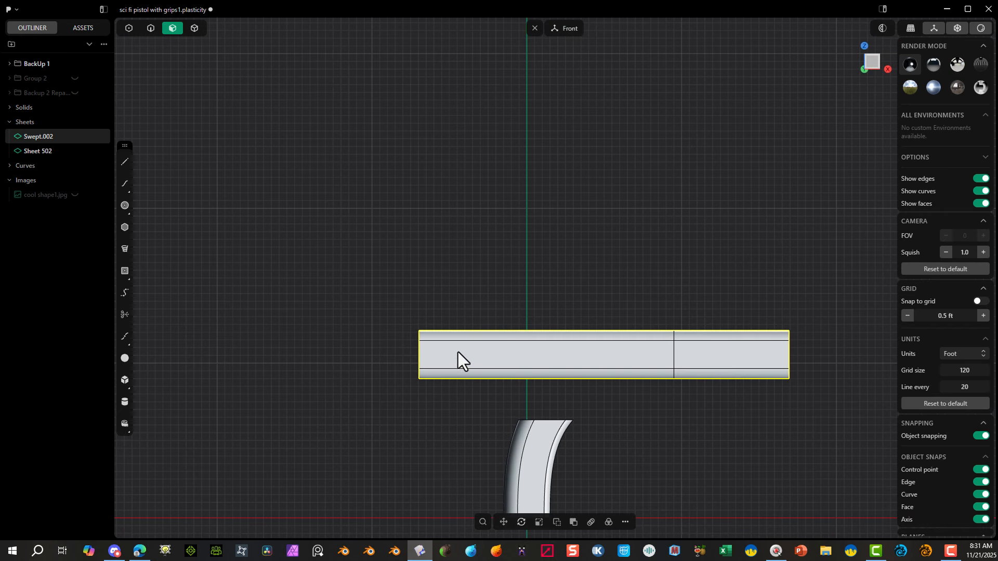
pyautogui.moveTo(460, 272); pyautogui.dragTo(380, 457)
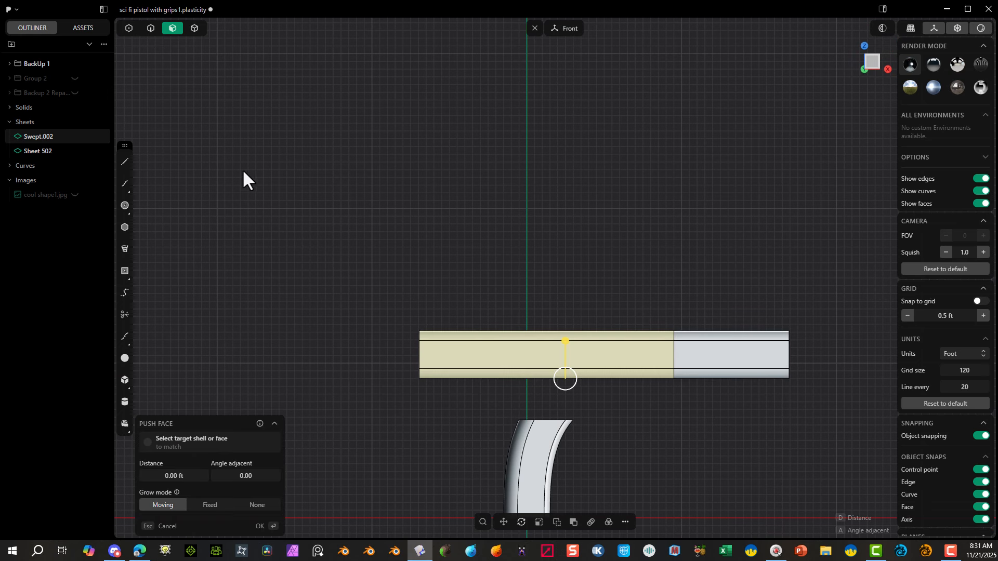
pyautogui.moveTo(490, 301); pyautogui.dragTo(472, 341, button='middle')
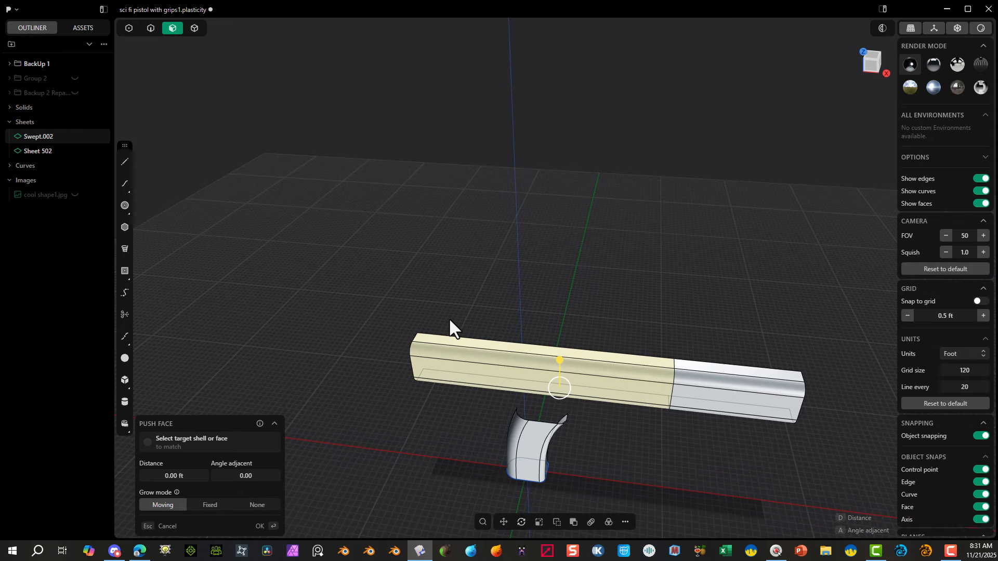
pyautogui.hotkey('ctrl', 'r')
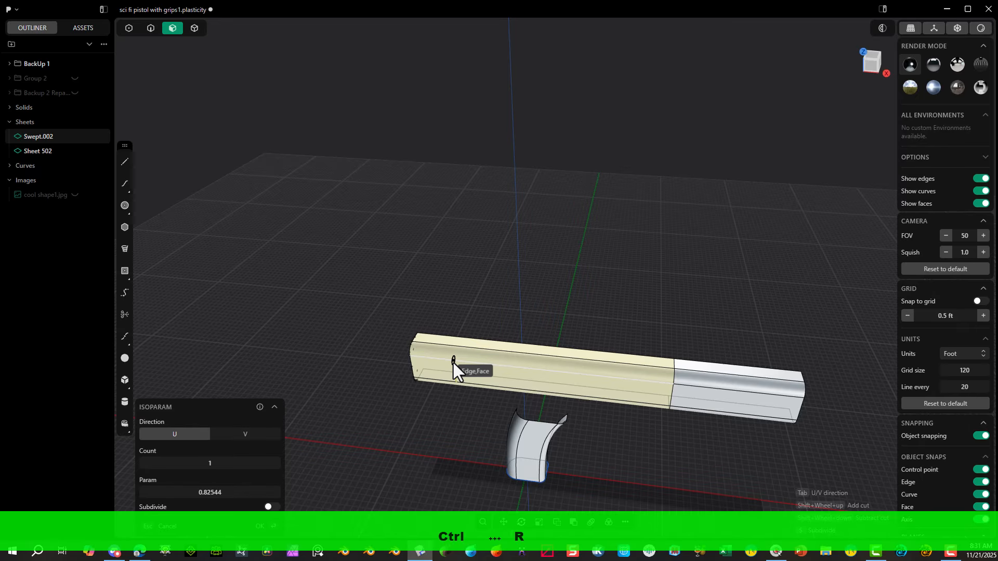
pyautogui.click(461, 365)
# Step: Continue the rear split across the lower rounded face with a V-direction isoparam snapped to the end of the side face's rear split
pyautogui.moveTo(457, 391); pyautogui.dragTo(460, 426, button='middle')
pyautogui.scroll(4, 455, 420)
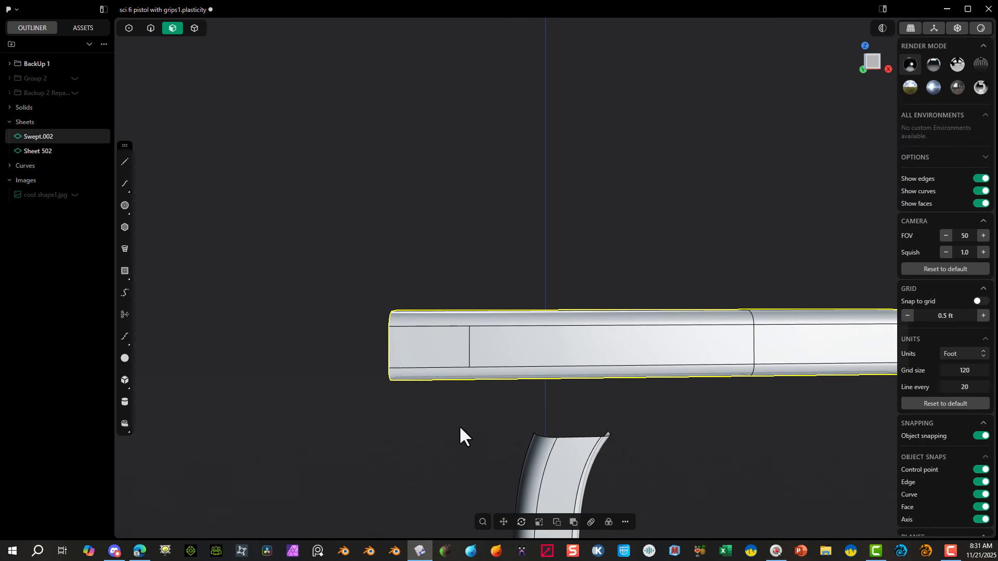
pyautogui.moveTo(490, 350); pyautogui.dragTo(484, 279, button='middle')
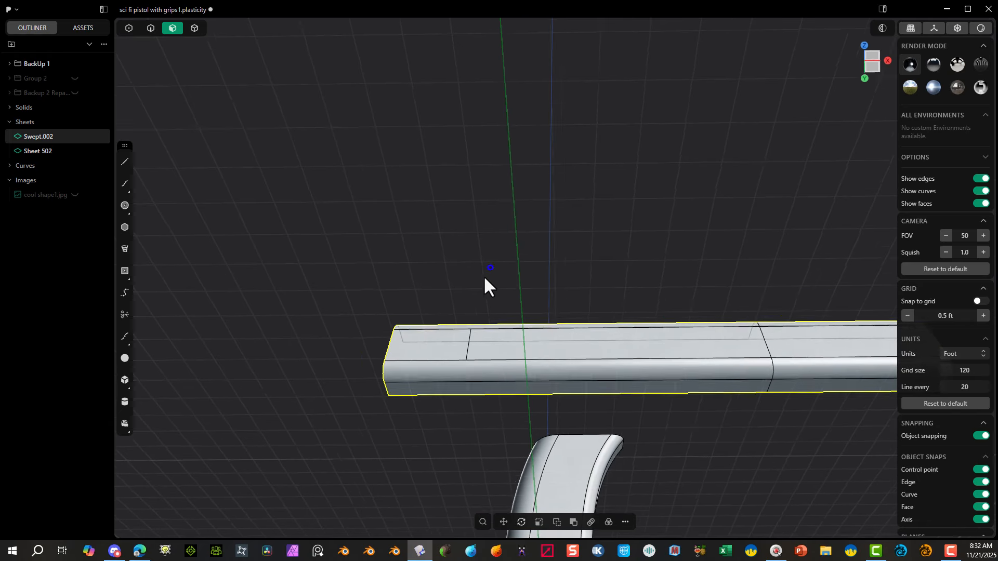
pyautogui.scroll(1, 484, 278)
pyautogui.click(474, 376)
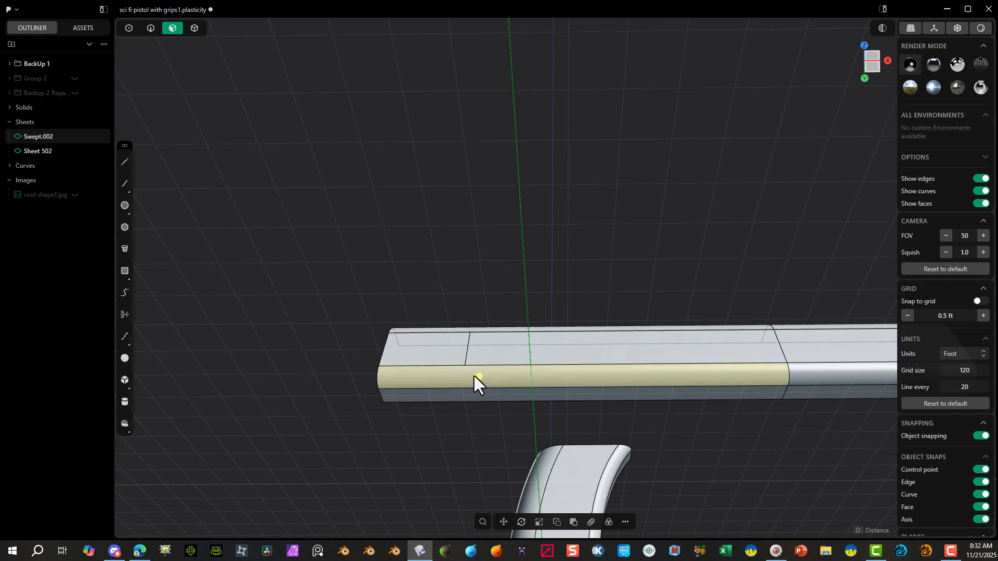
pyautogui.hotkey('ctrl', 'r')
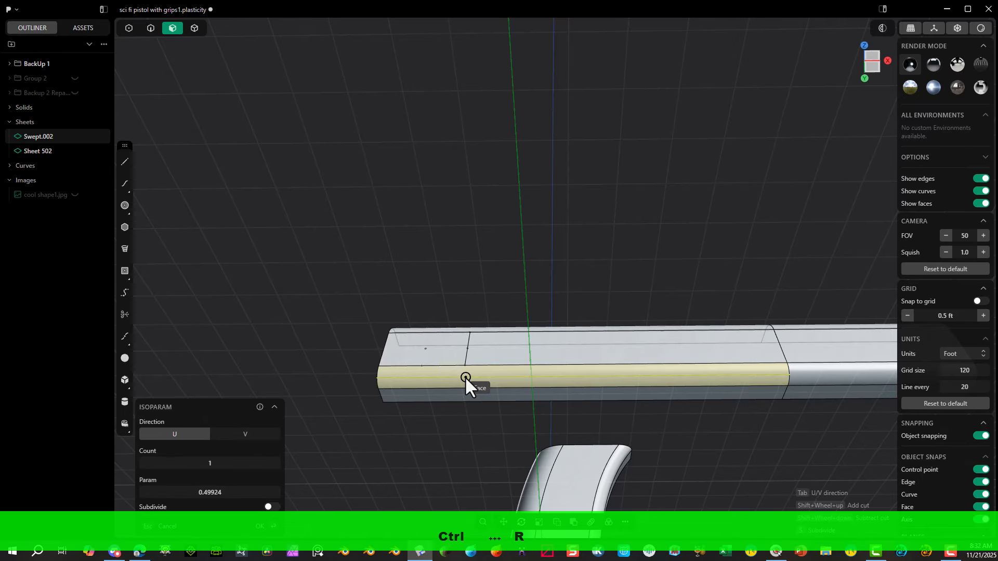
pyautogui.press('Tab')
pyautogui.click(465, 365)
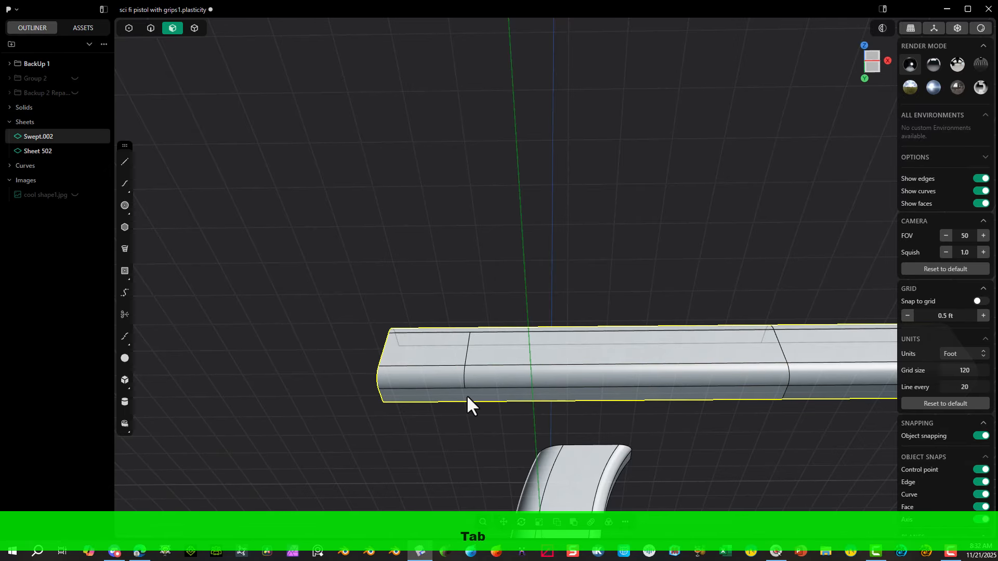
# Step: Split the bottom face behind the handle with a U-direction isoparam at 0.2123, snapped to the lower rounded face's rear split
pyautogui.click(466, 396)
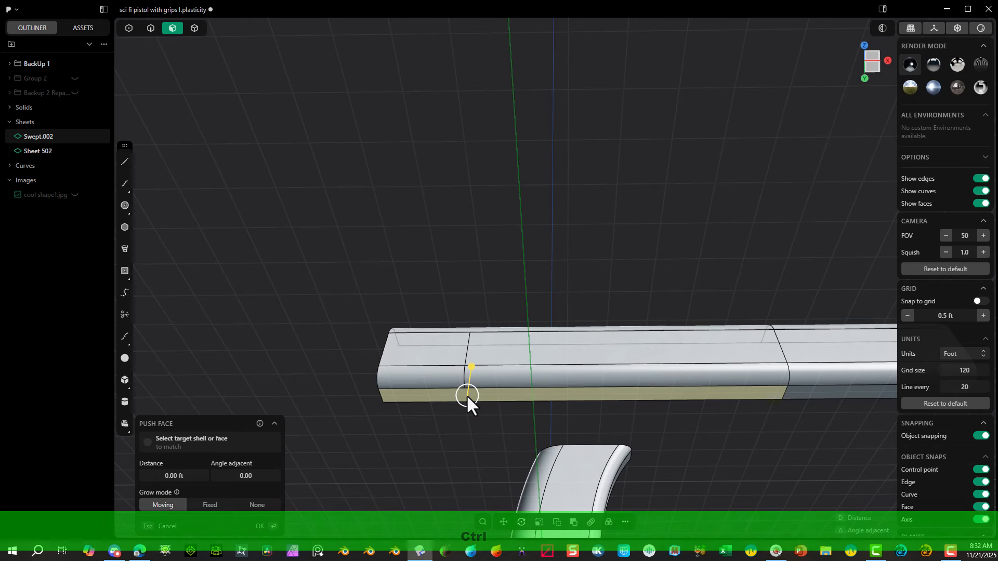
pyautogui.hotkey('ctrl', 'r')
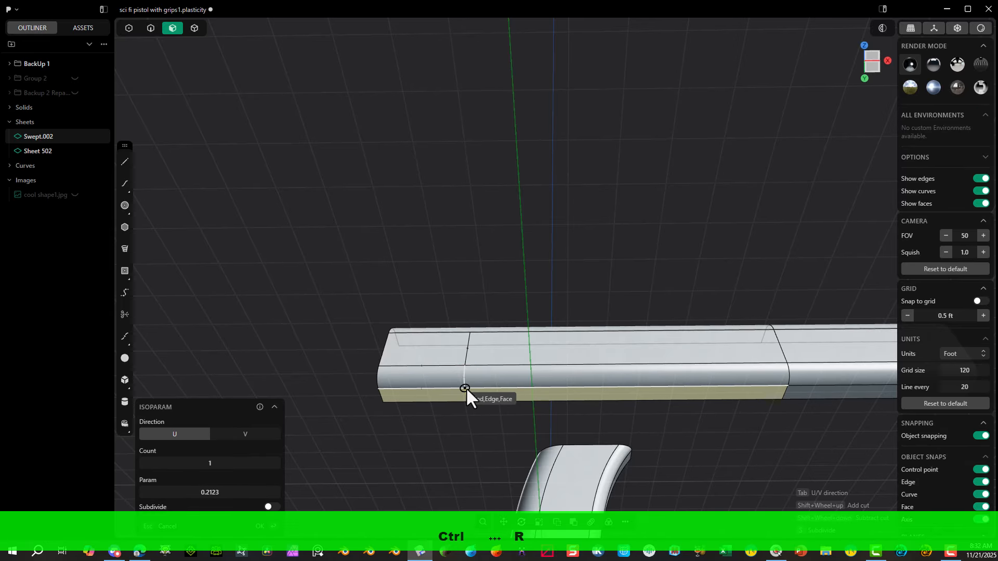
pyautogui.click(466, 389)
# Step: Split the upper rounded face behind the handle with a V-direction isoparam at 0.2123, snapped to the side face's rear split
pyautogui.moveTo(510, 327); pyautogui.dragTo(508, 408, button='middle')
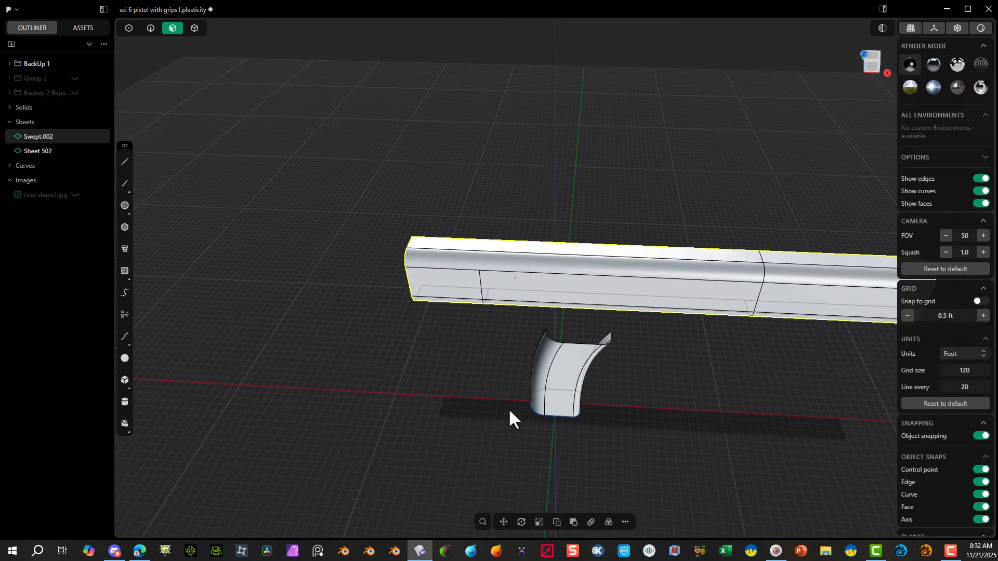
pyautogui.click(487, 263)
pyautogui.hotkey('ctrl', 'r')
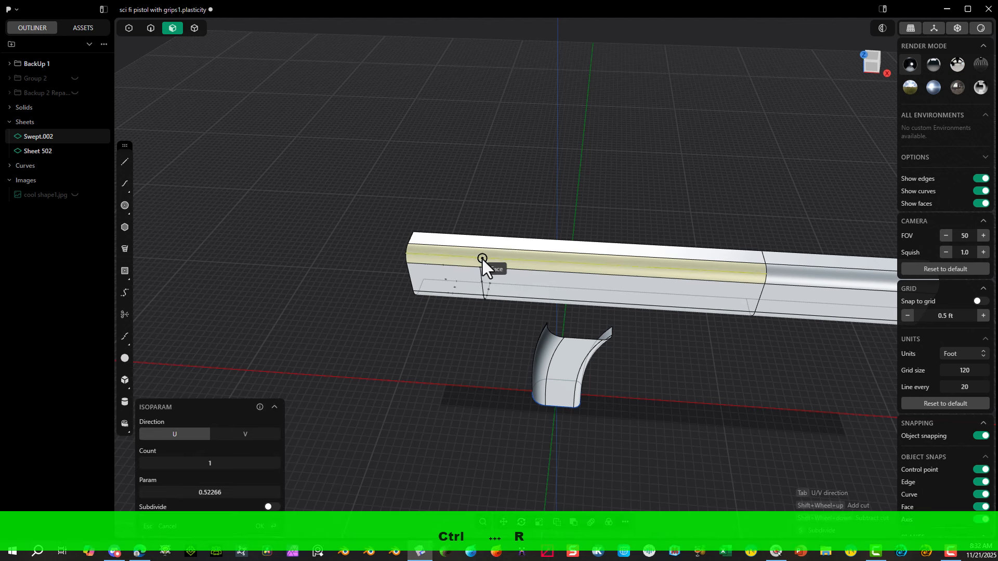
pyautogui.press('Tab')
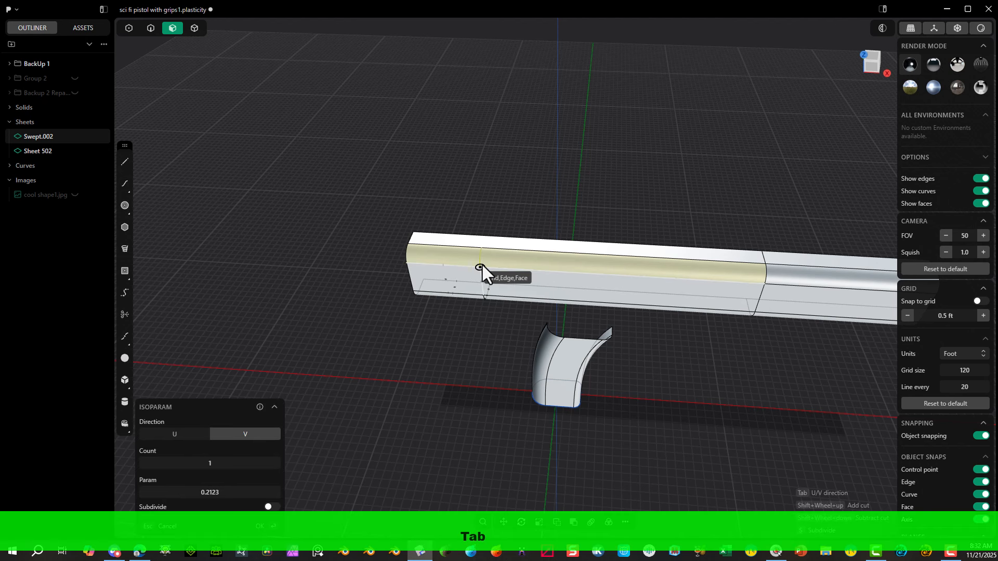
pyautogui.click(483, 265)
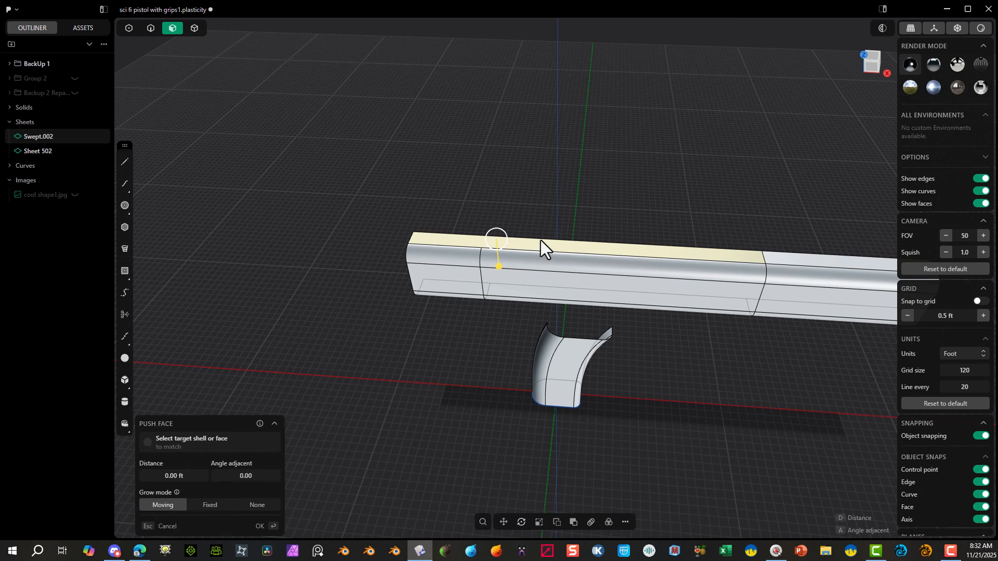
# Step: Split the top face behind the handle with a U-direction isoparam at 0.7877, snapped to the upper rounded face's rear split
pyautogui.hotkey('ctrl', 'r')
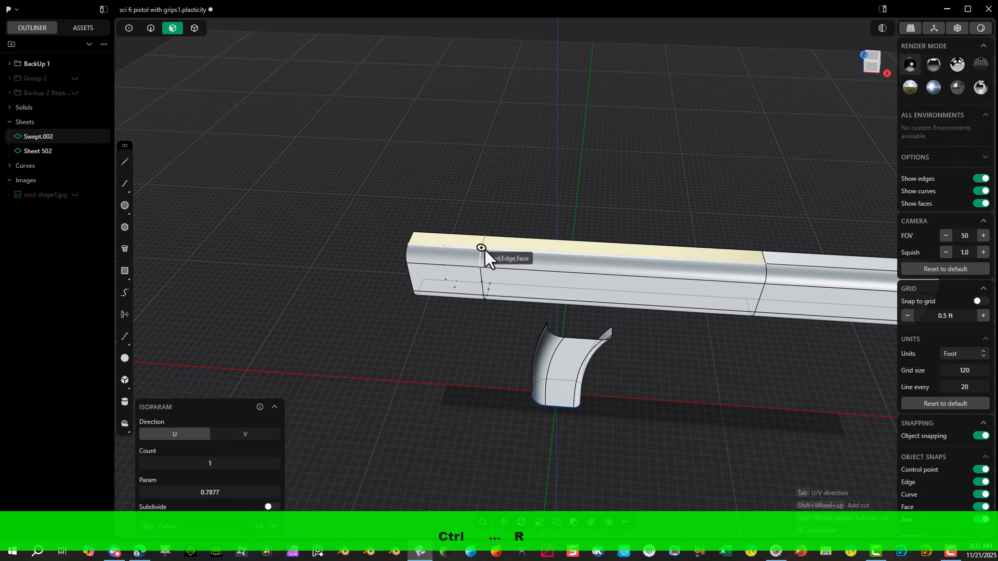
pyautogui.click(482, 250)
pyautogui.moveTo(525, 204); pyautogui.dragTo(573, 338, button='middle')
pyautogui.scroll(3, 479, 295)
pyautogui.moveTo(598, 379); pyautogui.dragTo(585, 388, button='middle')
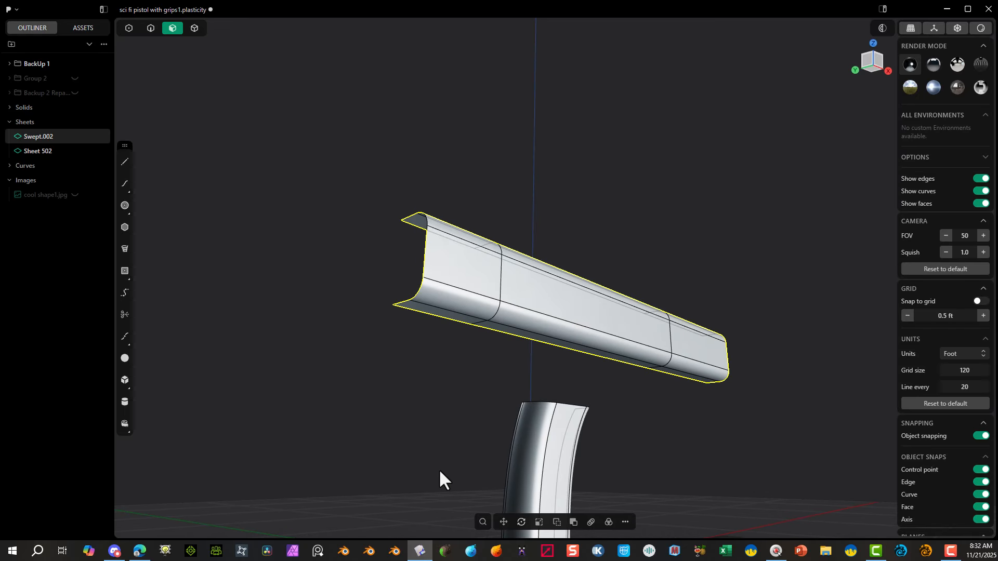
# Step: Create a bridge curve from the top of the handle's rear edge to the upper body's bottom edge just behind the rear split
pyautogui.click(495, 346)
pyautogui.keyDown('shift'); pyautogui.moveTo(495, 346); pyautogui.dragTo(485, 217, button='middle'); pyautogui.keyUp('shift')
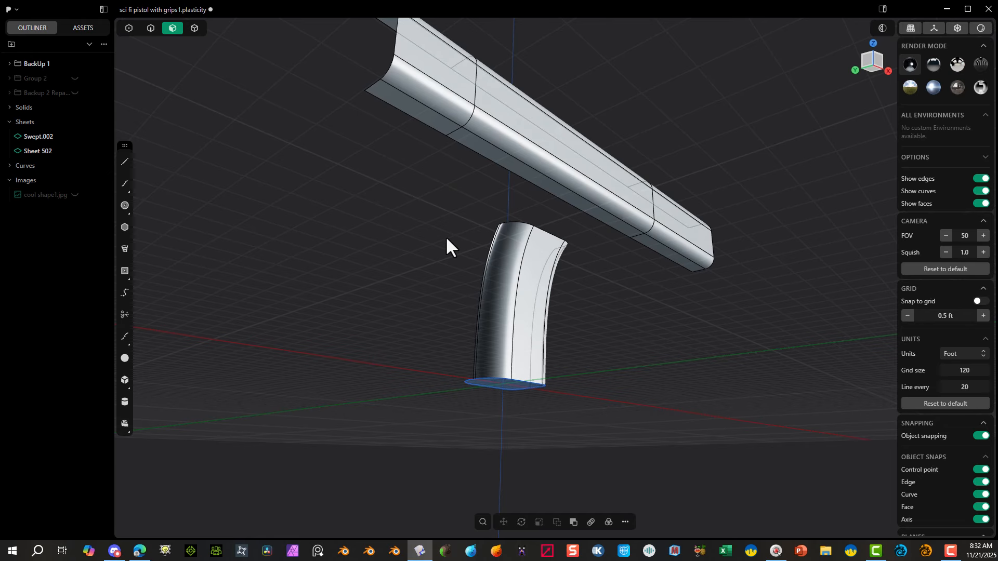
pyautogui.press('f')
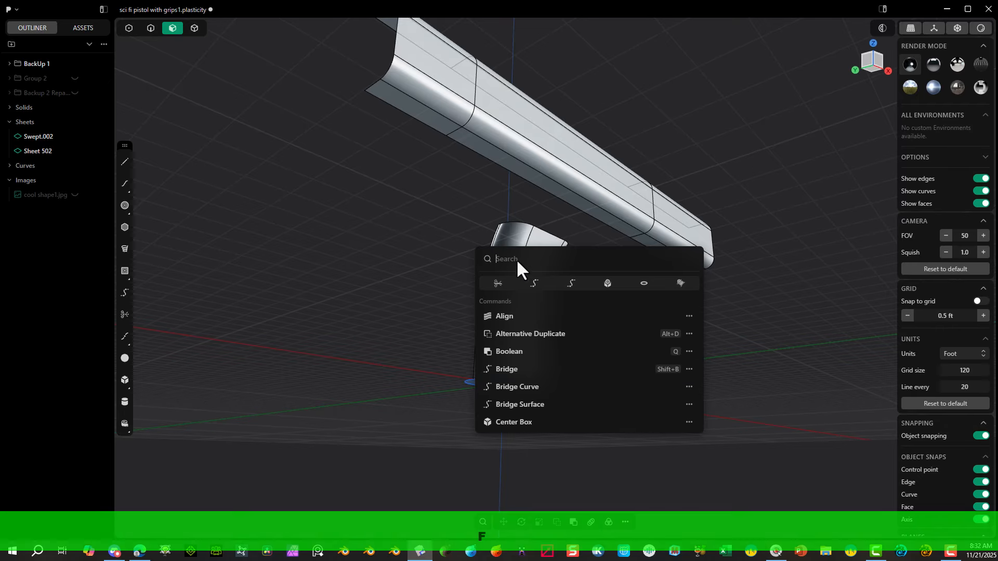
pyautogui.click(571, 284)
pyautogui.scroll(6, 491, 231)
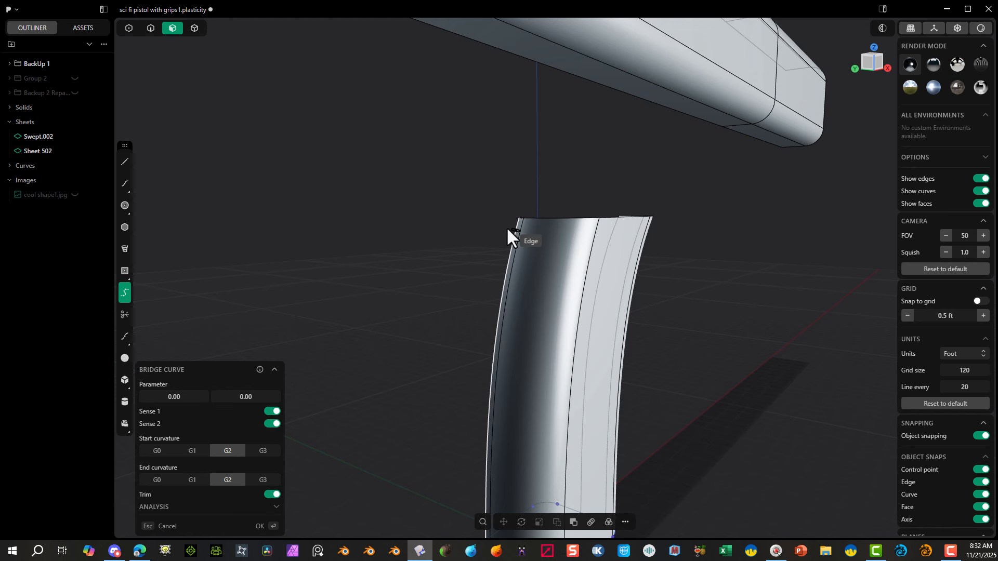
pyautogui.press('x')
pyautogui.click(506, 222)
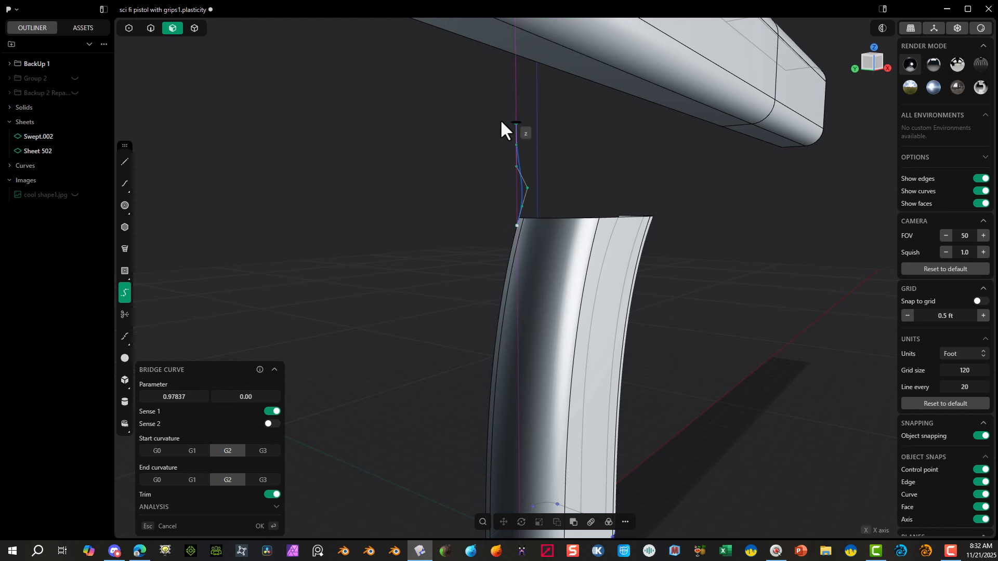
pyautogui.moveTo(577, 176); pyautogui.dragTo(468, 190, button='middle')
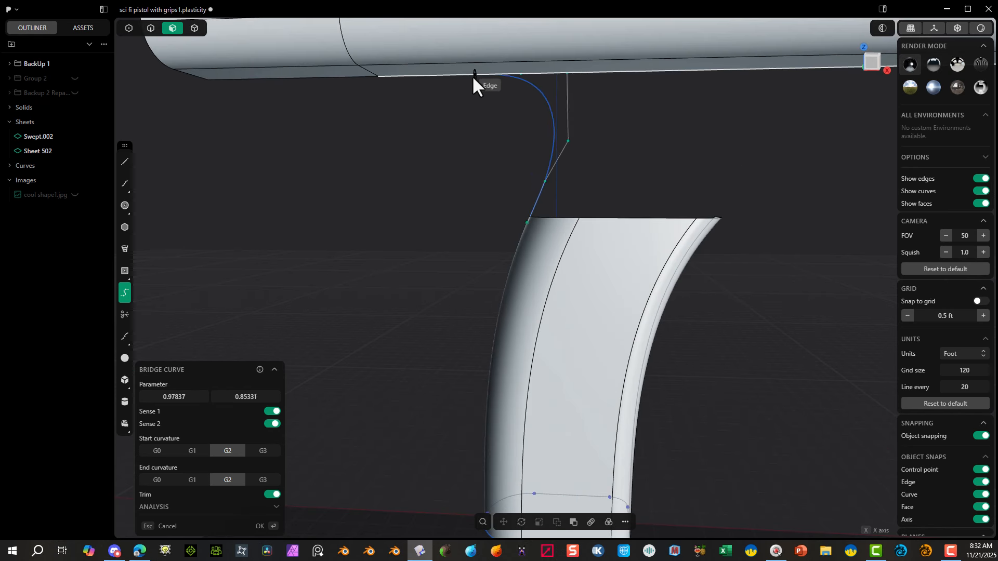
pyautogui.moveTo(471, 76); pyautogui.dragTo(408, 111, button='middle')
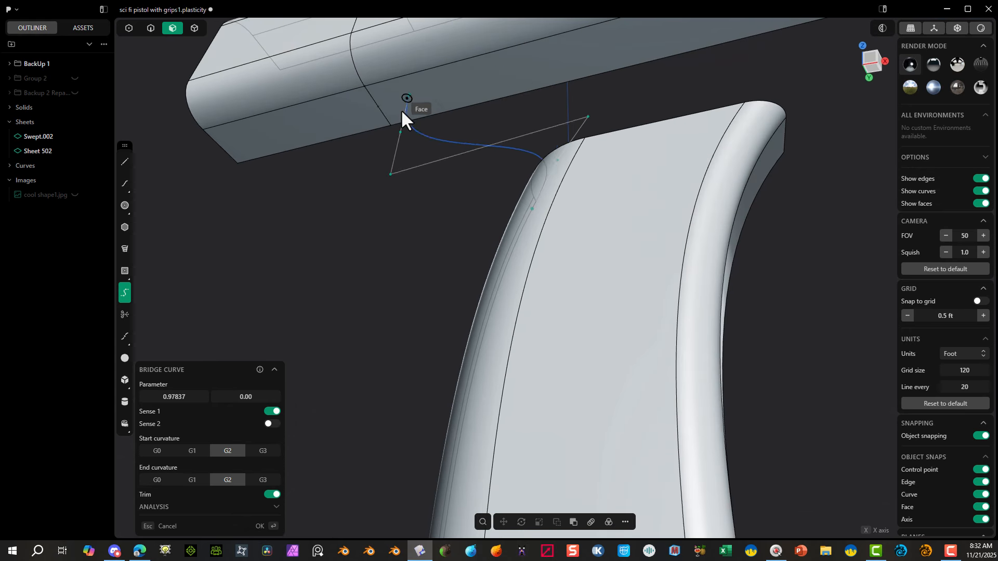
pyautogui.click(377, 129)
# Step: Set the bridge curve's start and end curvature to G1 and its two parameters to 1.00 and 0.00
pyautogui.moveTo(376, 212); pyautogui.dragTo(416, 237, button='middle')
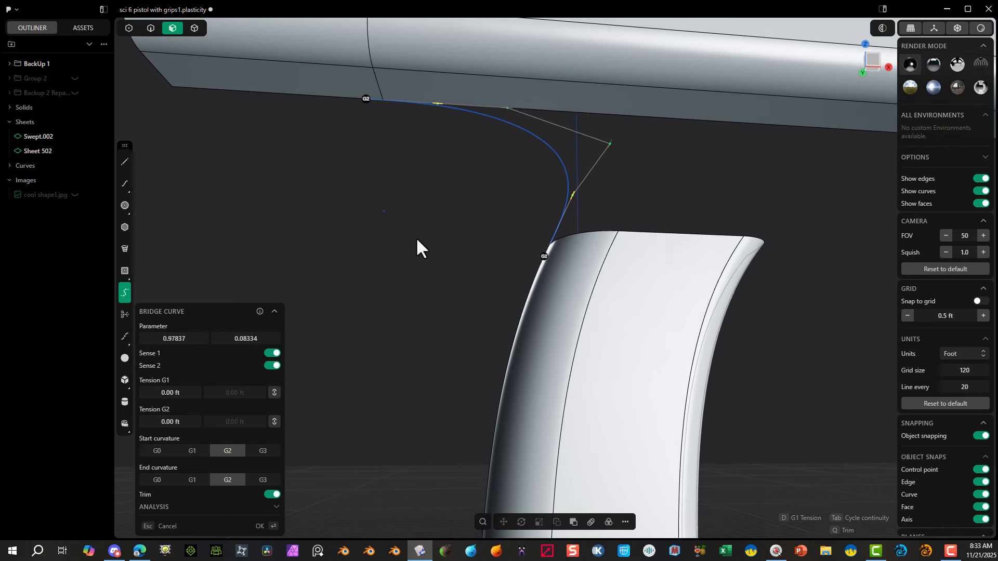
pyautogui.click(192, 450)
pyautogui.click(192, 480)
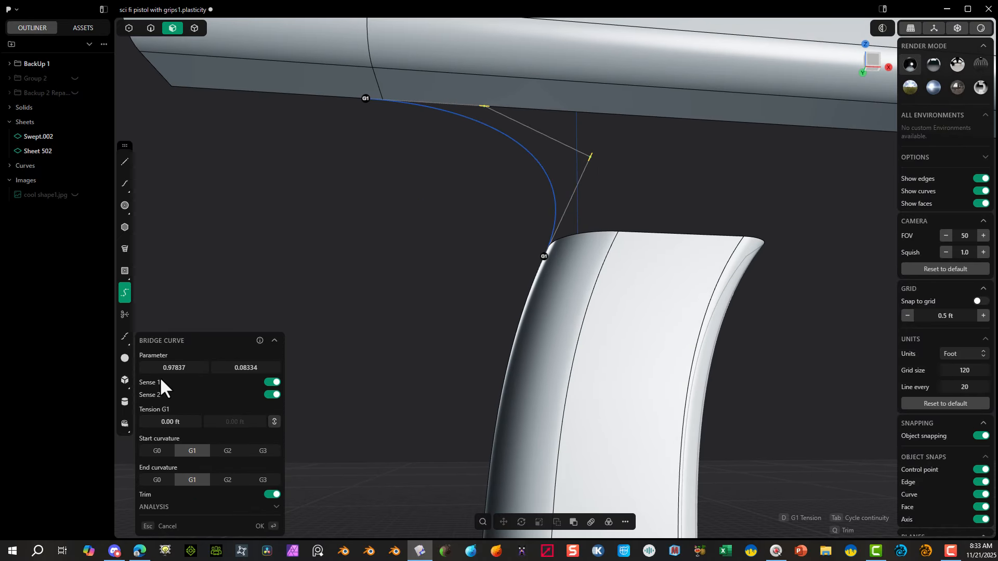
pyautogui.moveTo(168, 368); pyautogui.dragTo(182, 368)
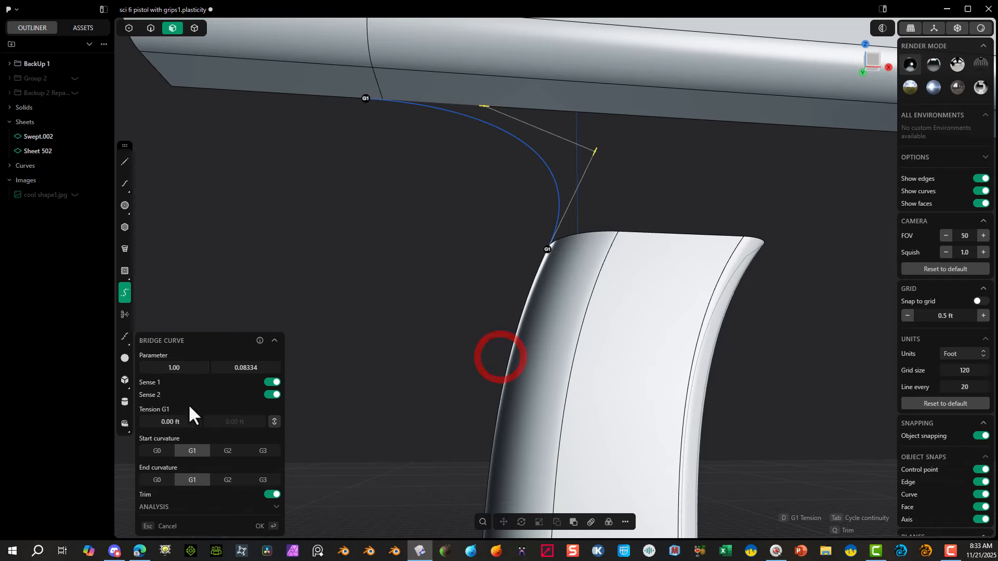
pyautogui.moveTo(246, 367); pyautogui.dragTo(229, 367)
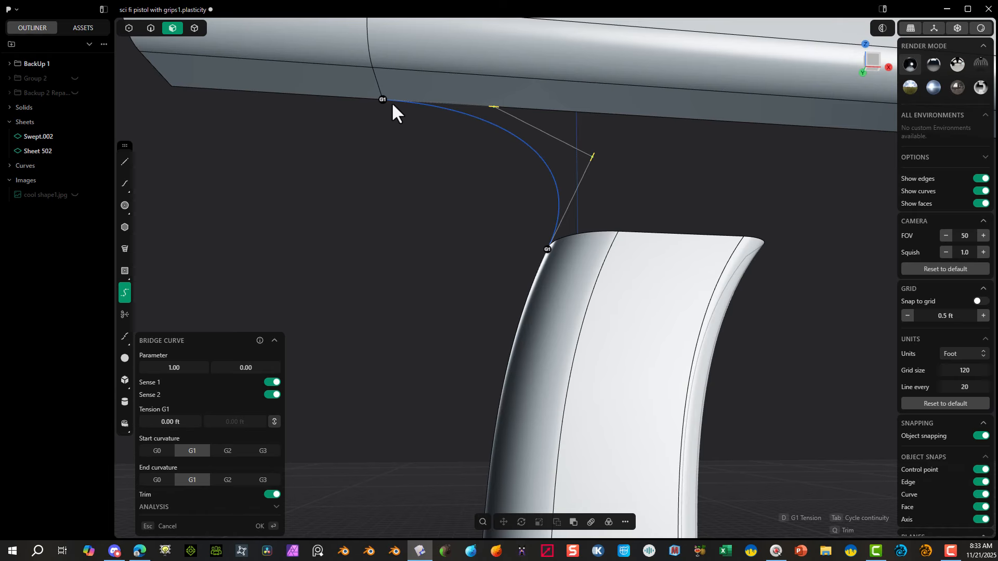
# Step: Set the rear bridge curve's G1 tension to 0 ft and finish the curve
pyautogui.click(875, 66)
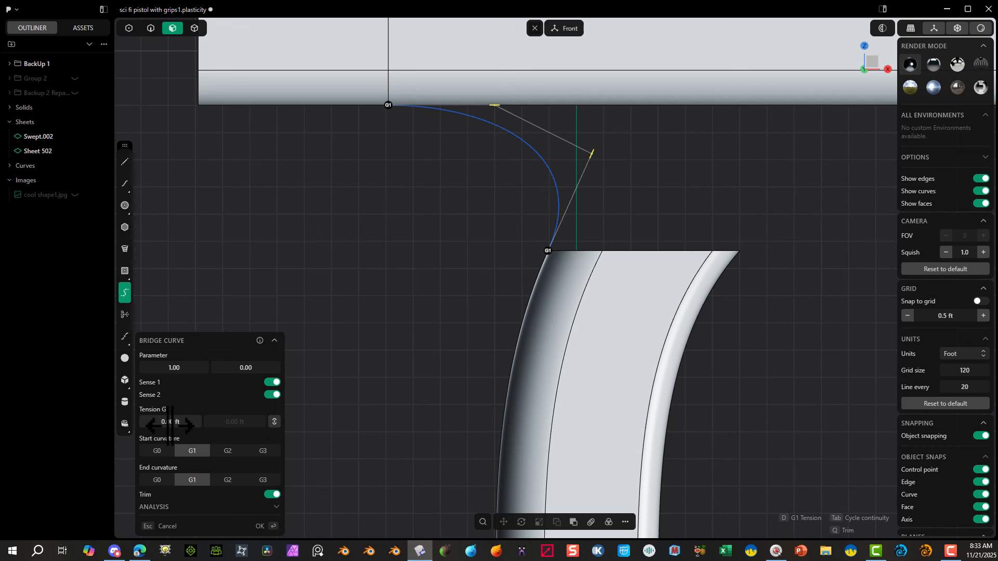
pyautogui.moveTo(169, 425)
pyautogui.mouseDown()
pyautogui.moveTo(135, 426)
pyautogui.moveTo(170, 425)
pyautogui.moveTo(161, 426)
pyautogui.mouseUp()
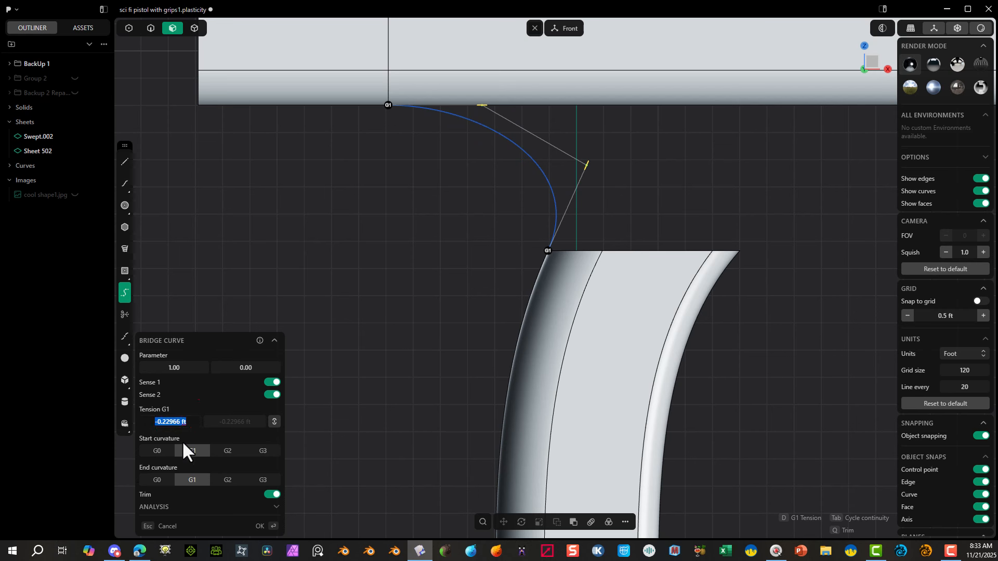
pyautogui.write('0')
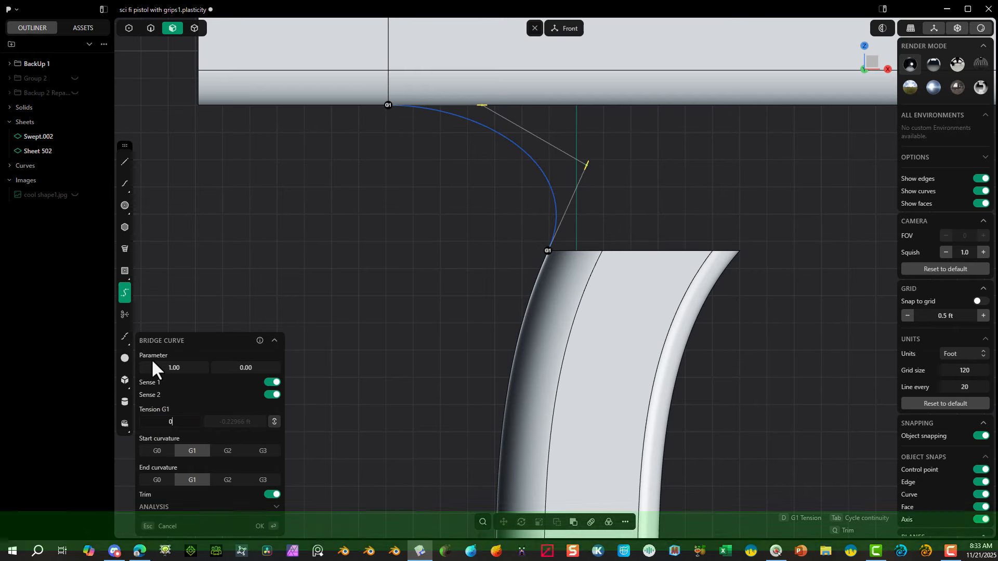
pyautogui.press('Tab')
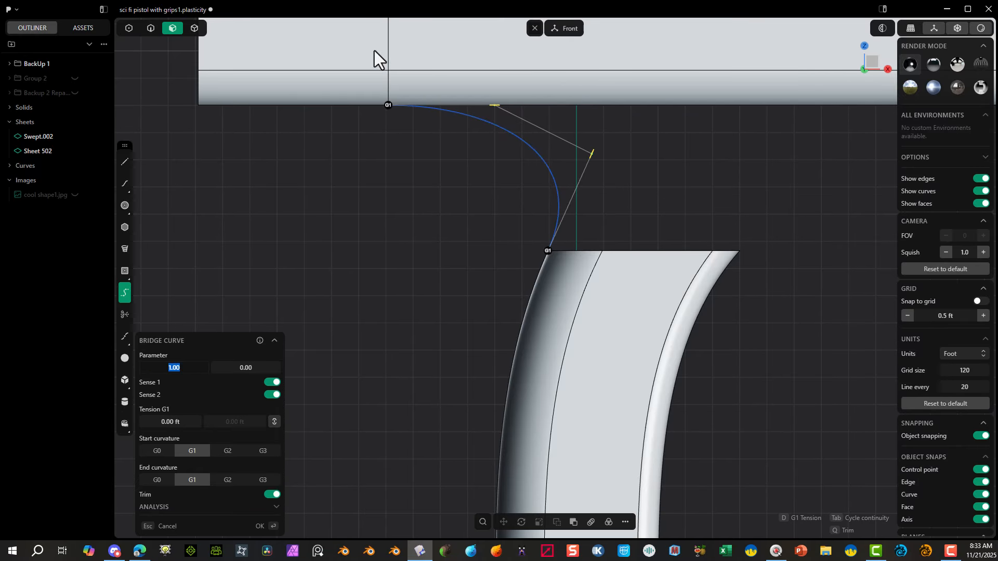
pyautogui.scroll(-3, 555, 258)
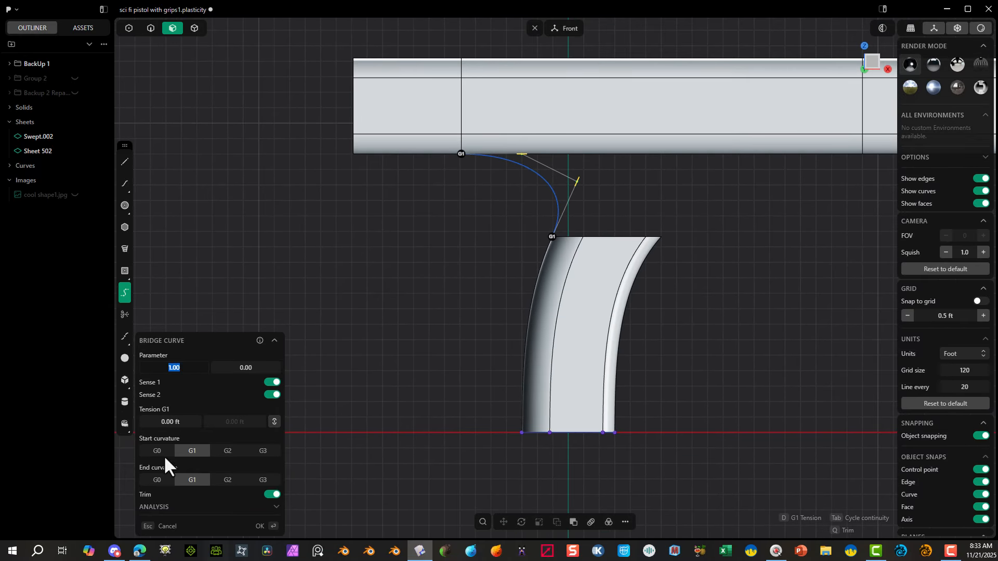
pyautogui.click(259, 526)
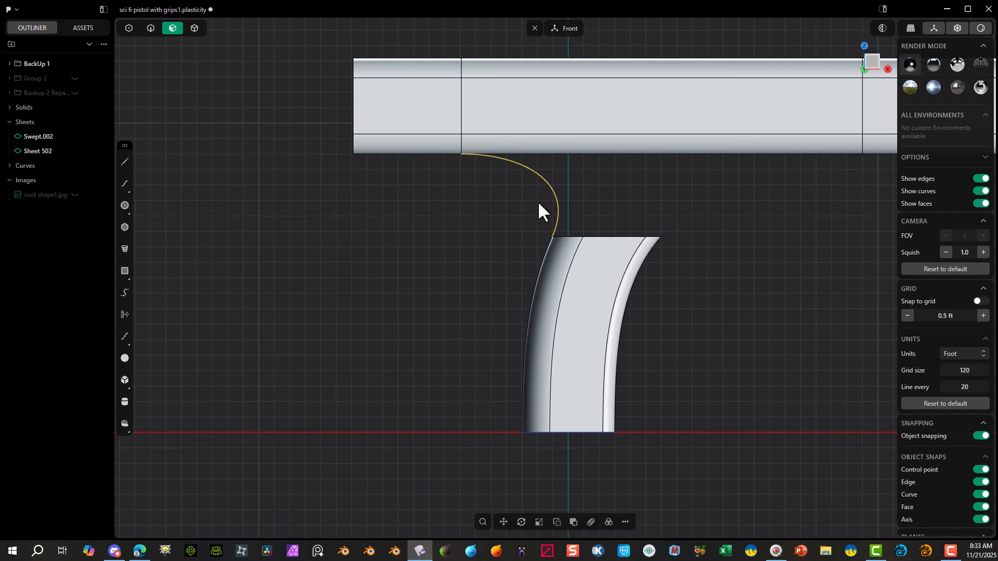
# Step: Extrude the rear bridge curve sideways into a sheet running away from the handle's open side
pyautogui.moveTo(525, 223); pyautogui.dragTo(559, 220, button='middle')
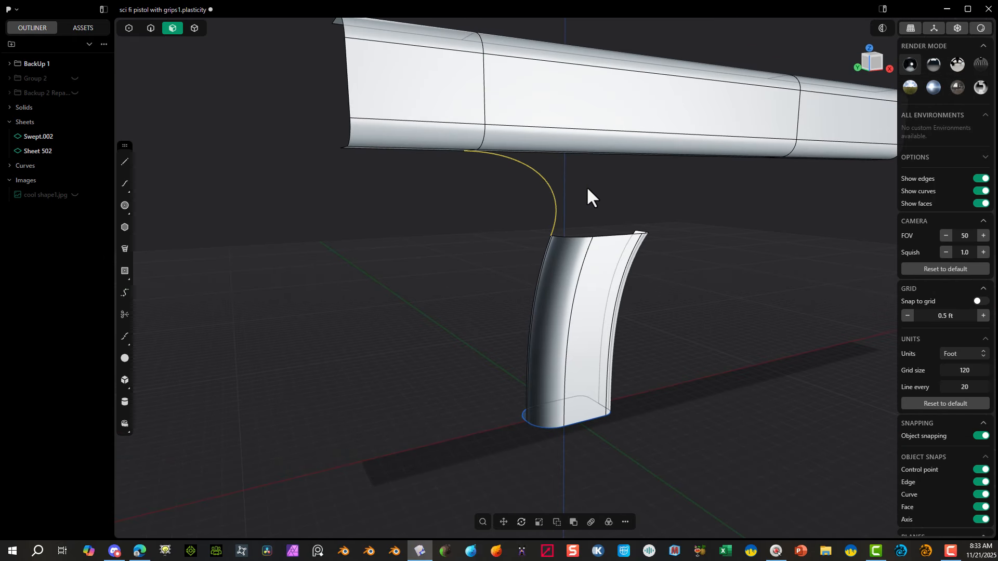
pyautogui.press('e')
pyautogui.moveTo(491, 201)
pyautogui.mouseDown(button='middle')
pyautogui.moveTo(560, 207)
pyautogui.moveTo(486, 202)
pyautogui.mouseUp(button='middle')
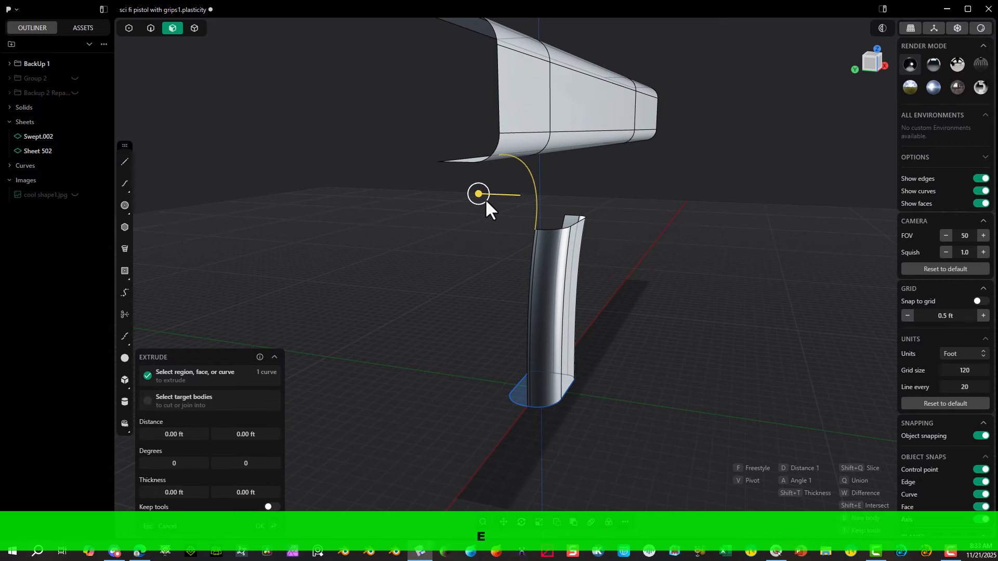
pyautogui.moveTo(485, 198); pyautogui.dragTo(352, 205)
pyautogui.click(259, 527)
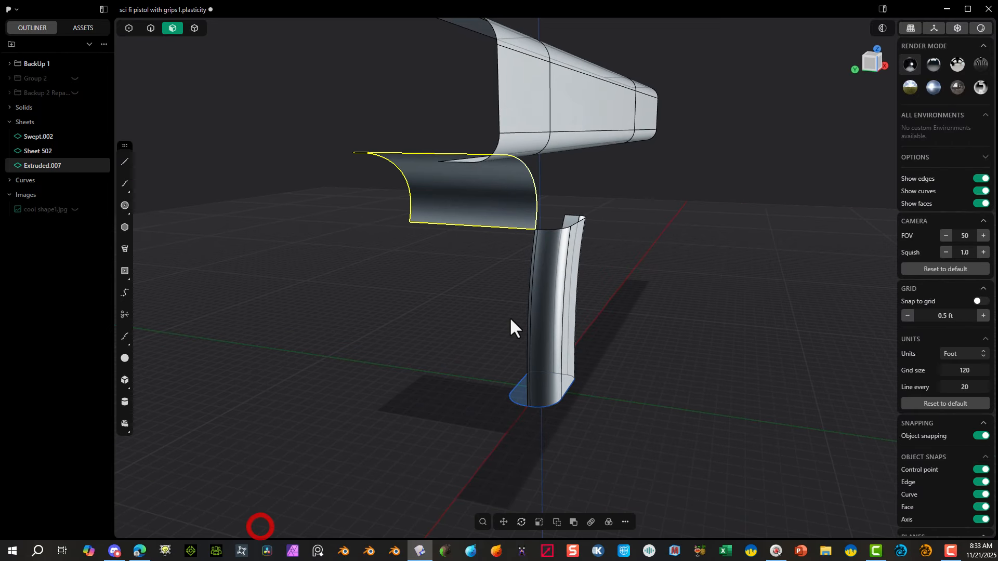
pyautogui.click(470, 318)
pyautogui.moveTo(470, 318); pyautogui.dragTo(538, 209, button='middle')
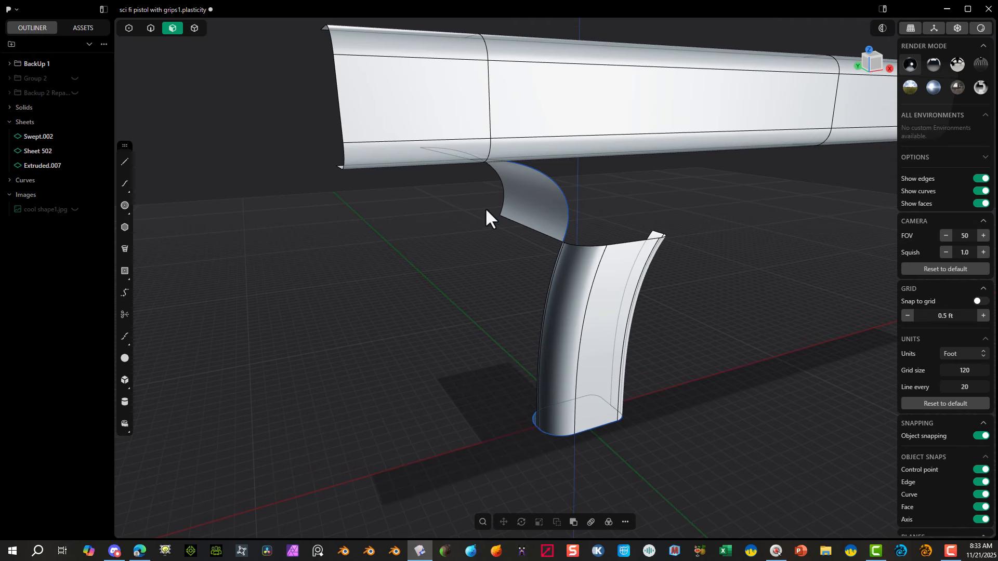
pyautogui.moveTo(643, 240); pyautogui.dragTo(541, 204, button='middle')
pyautogui.scroll(2, 677, 235)
pyautogui.moveTo(677, 235); pyautogui.dragTo(690, 251, button='middle')
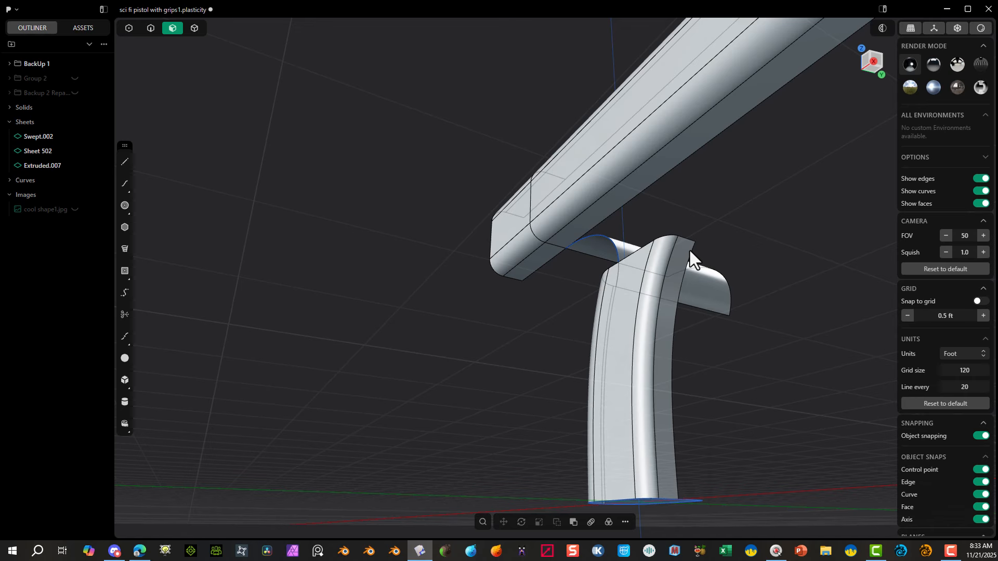
pyautogui.press('f')
pyautogui.click(740, 287)
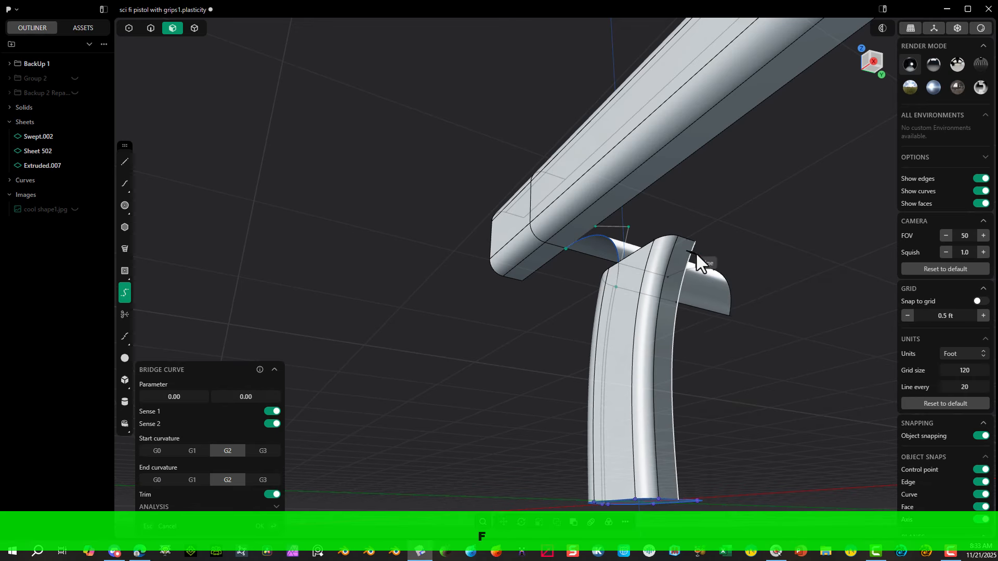
pyautogui.click(695, 245)
pyautogui.scroll(5, 720, 226)
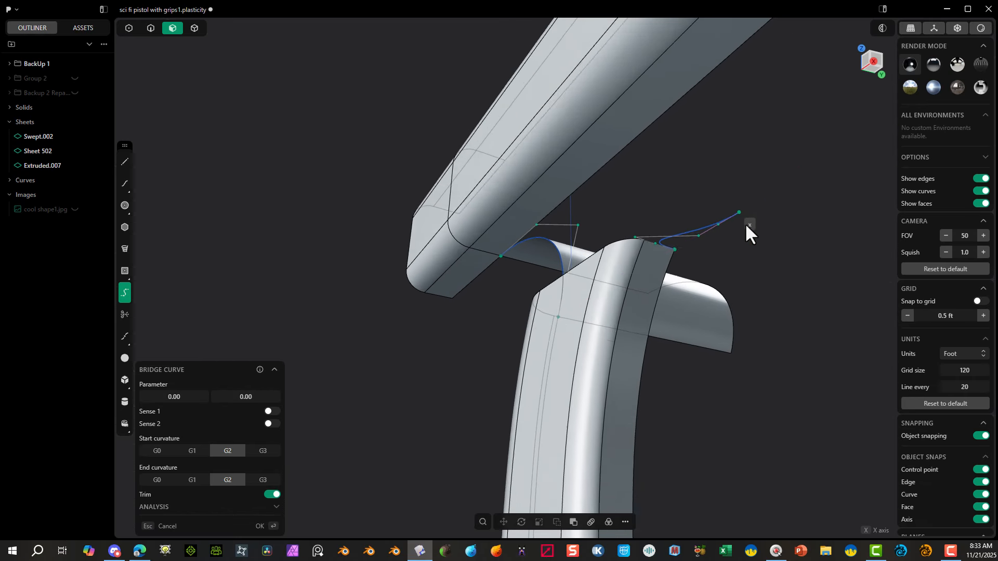
pyautogui.moveTo(729, 271); pyautogui.dragTo(677, 262, button='middle')
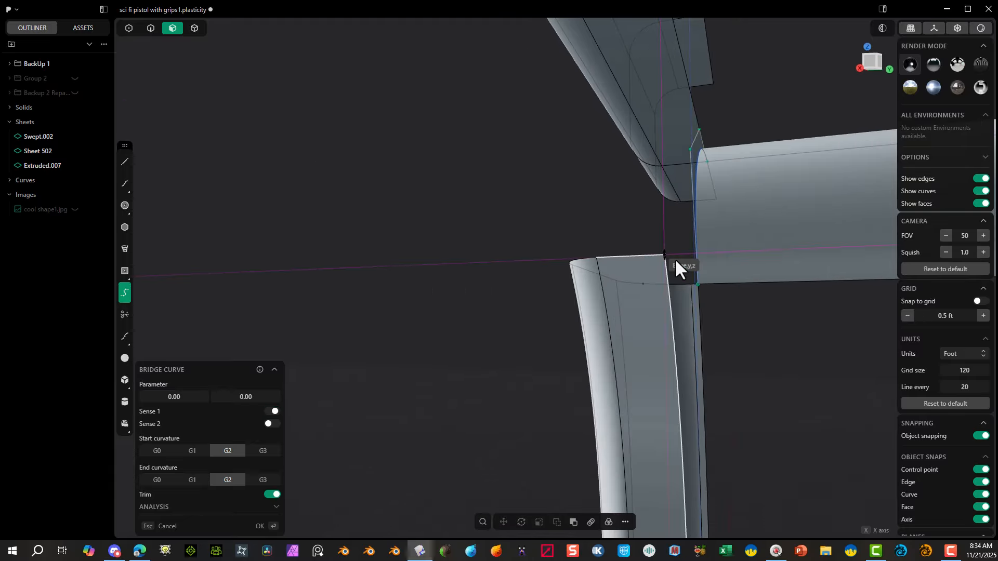
pyautogui.moveTo(690, 207); pyautogui.dragTo(823, 189, button='middle')
pyautogui.scroll(-3, 822, 189)
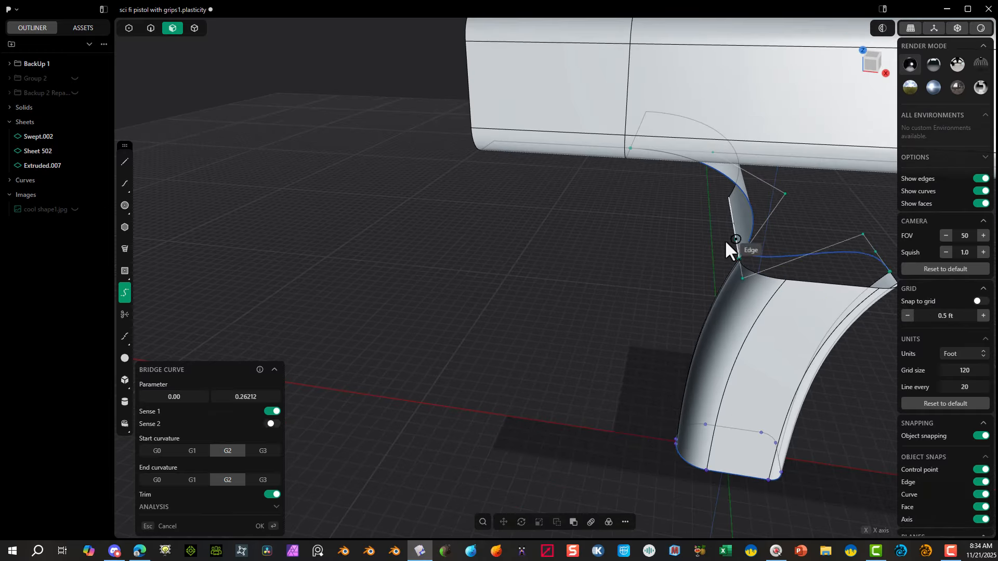
pyautogui.press('Escape')
# Step: Create a bridge curve from the upper body's bottom edge just ahead of the front split to the top of the handle's front edge
pyautogui.moveTo(724, 239); pyautogui.dragTo(499, 134, button='middle')
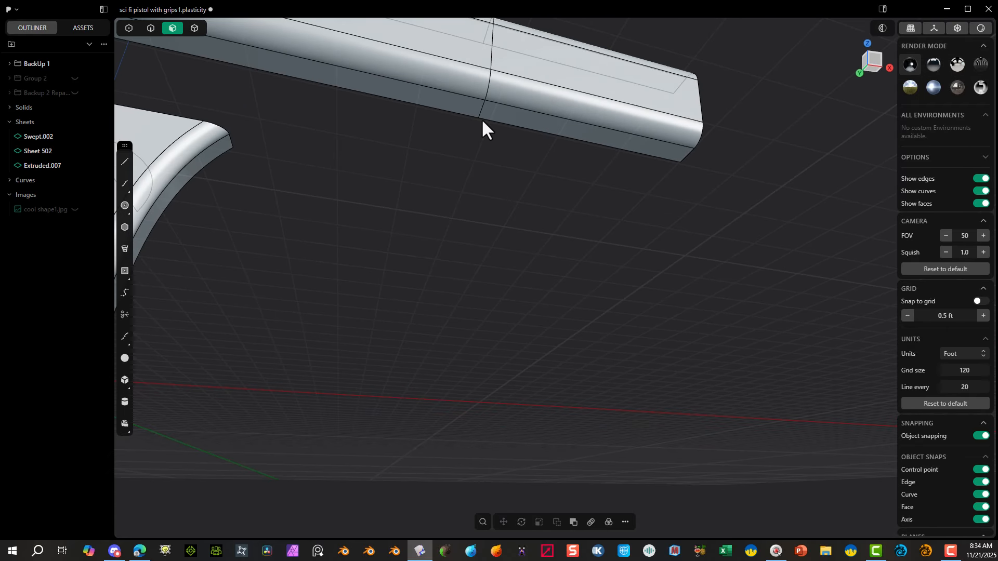
pyautogui.press('f')
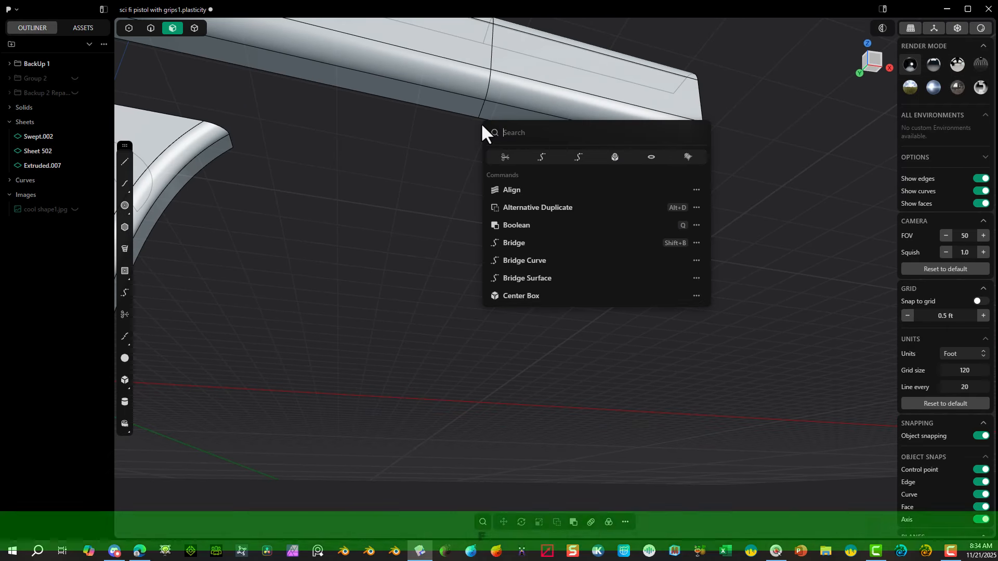
pyautogui.click(578, 159)
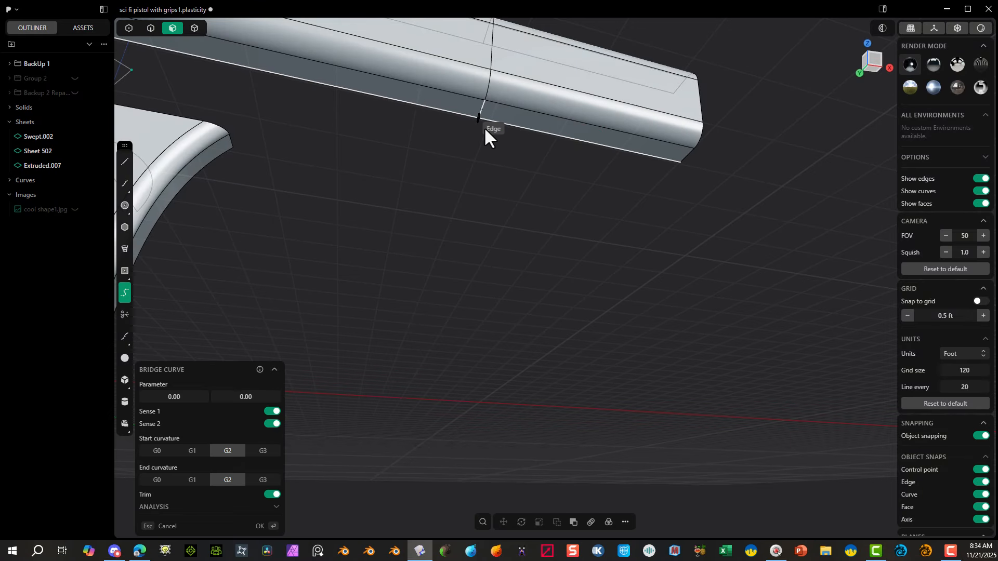
pyautogui.scroll(5, 487, 129)
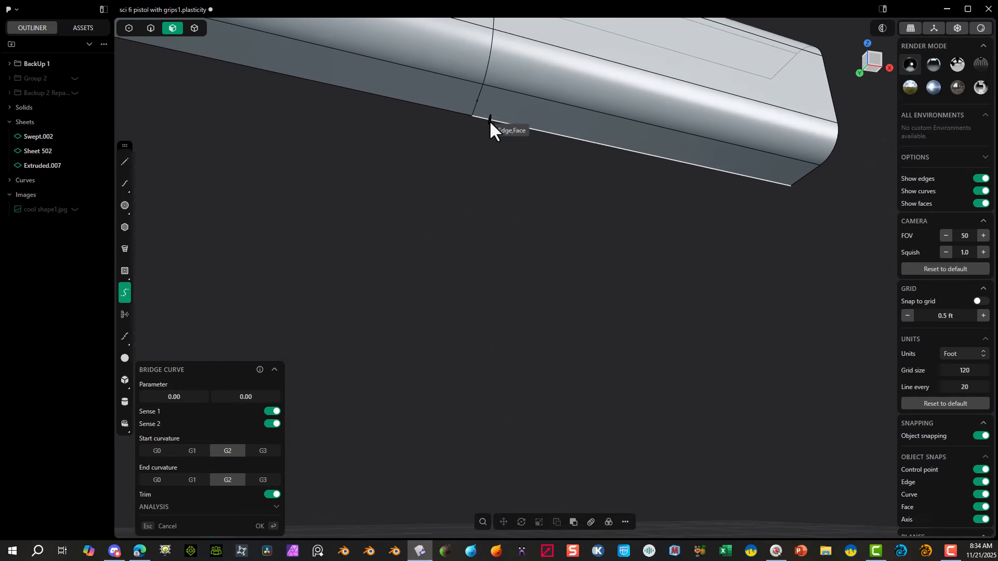
pyautogui.click(476, 118)
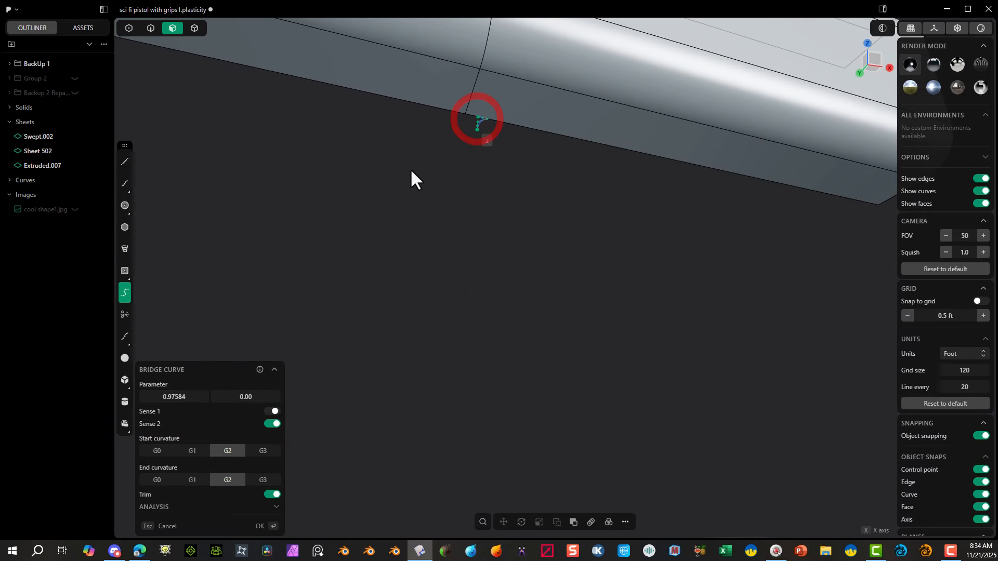
pyautogui.scroll(-5, 393, 185)
pyautogui.scroll(-2, 313, 222)
pyautogui.keyDown('shift'); pyautogui.moveTo(314, 222); pyautogui.dragTo(712, 194, button='middle'); pyautogui.keyUp('shift')
pyautogui.click(713, 194)
pyautogui.keyDown('shift'); pyautogui.moveTo(483, 205); pyautogui.dragTo(384, 312, button='middle'); pyautogui.keyUp('shift')
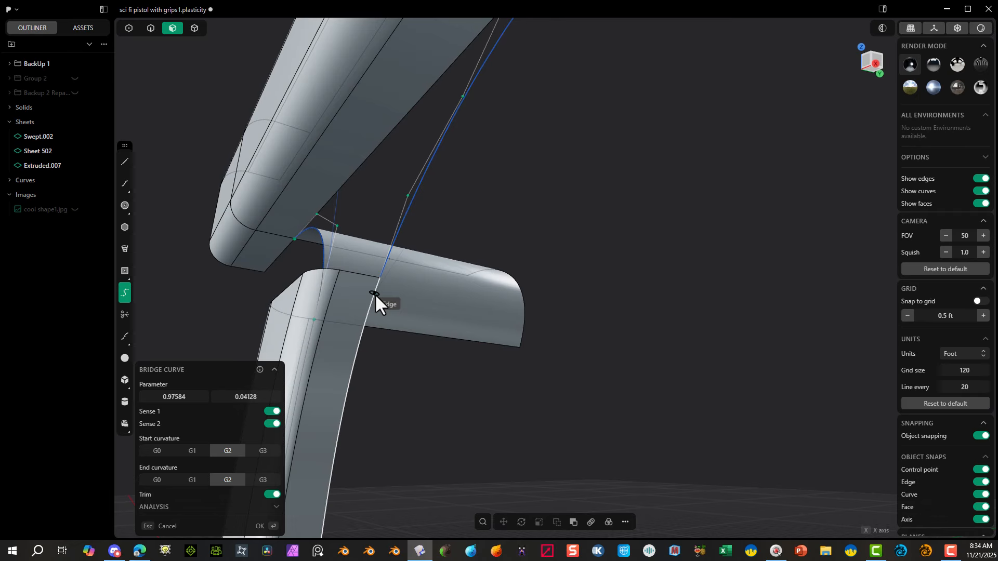
pyautogui.click(375, 294)
# Step: Set the front bridge curve's parameters to 1.00 and 0.00 and its start and end curvature to G1
pyautogui.scroll(-2, 411, 313)
pyautogui.moveTo(532, 185); pyautogui.dragTo(602, 202, button='middle')
pyautogui.moveTo(175, 340); pyautogui.dragTo(187, 340)
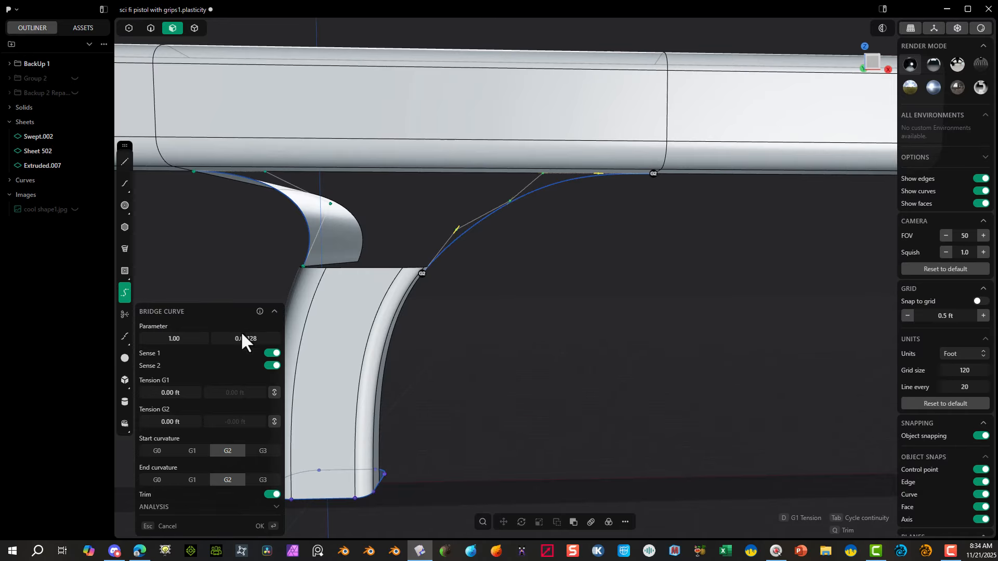
pyautogui.moveTo(241, 339)
pyautogui.mouseDown()
pyautogui.moveTo(229, 339)
pyautogui.moveTo(242, 336)
pyautogui.mouseUp()
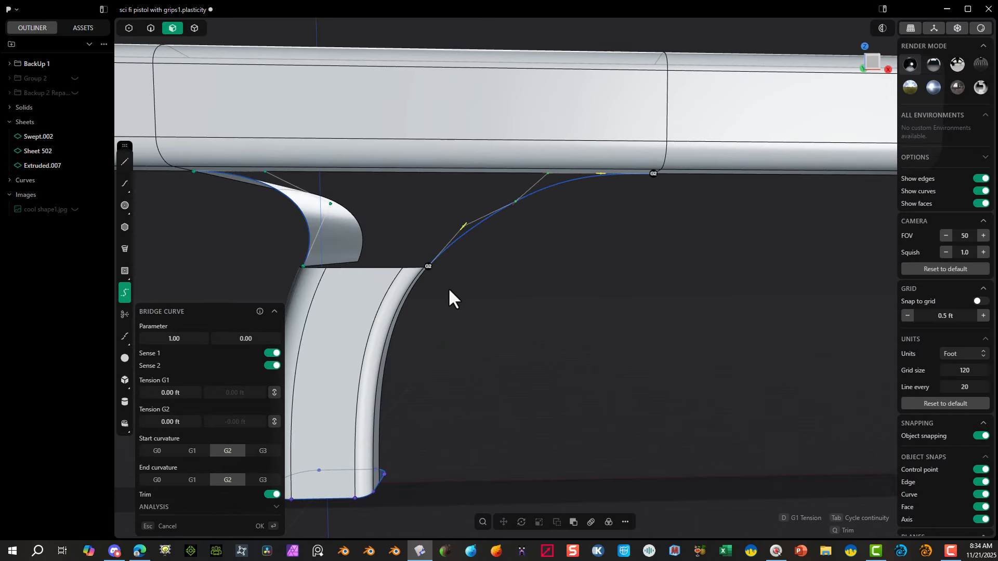
pyautogui.moveTo(449, 291); pyautogui.dragTo(370, 320, button='middle')
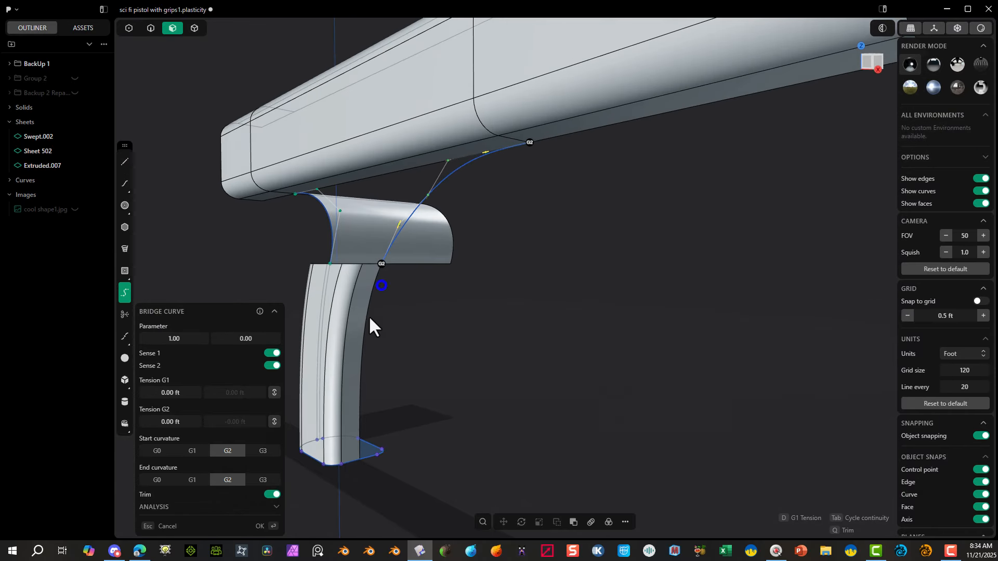
pyautogui.click(193, 451)
pyautogui.click(191, 479)
pyautogui.moveTo(508, 327); pyautogui.dragTo(566, 341, button='middle')
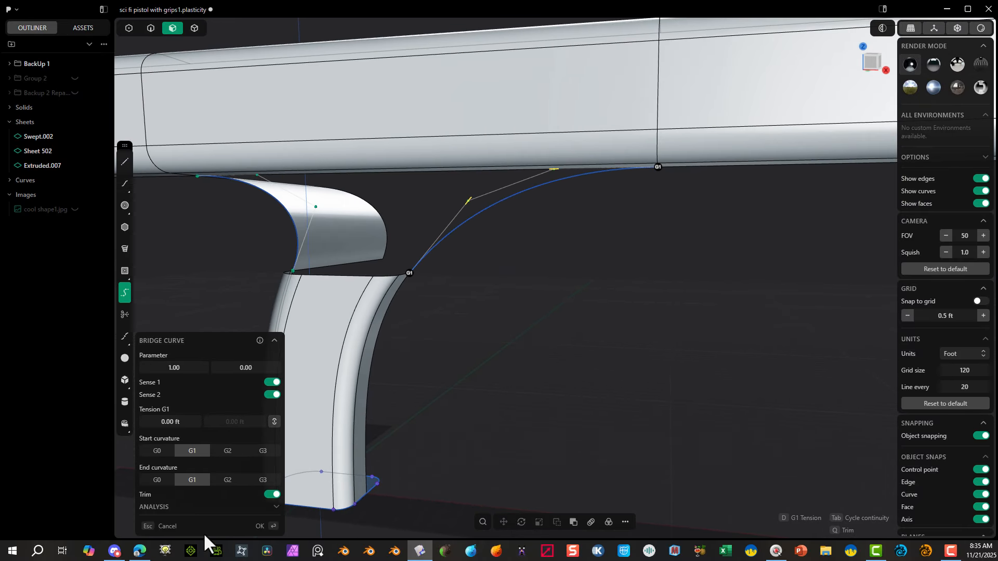
pyautogui.click(260, 527)
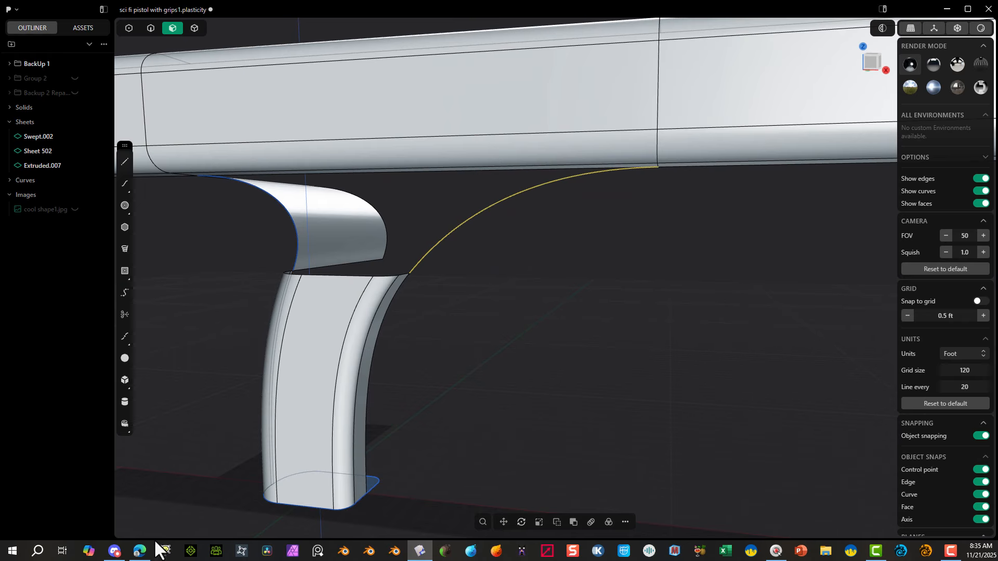
# Step: Extrude the front bridge curve sideways about 8.03 ft into a sheet
pyautogui.press('e')
pyautogui.moveTo(479, 460); pyautogui.dragTo(460, 447, button='middle')
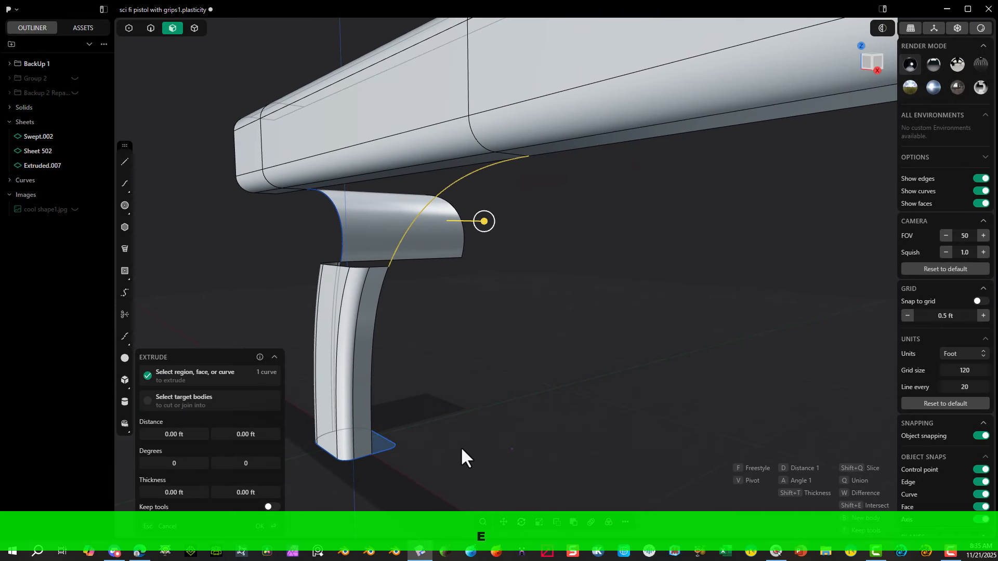
pyautogui.moveTo(484, 221); pyautogui.dragTo(656, 225)
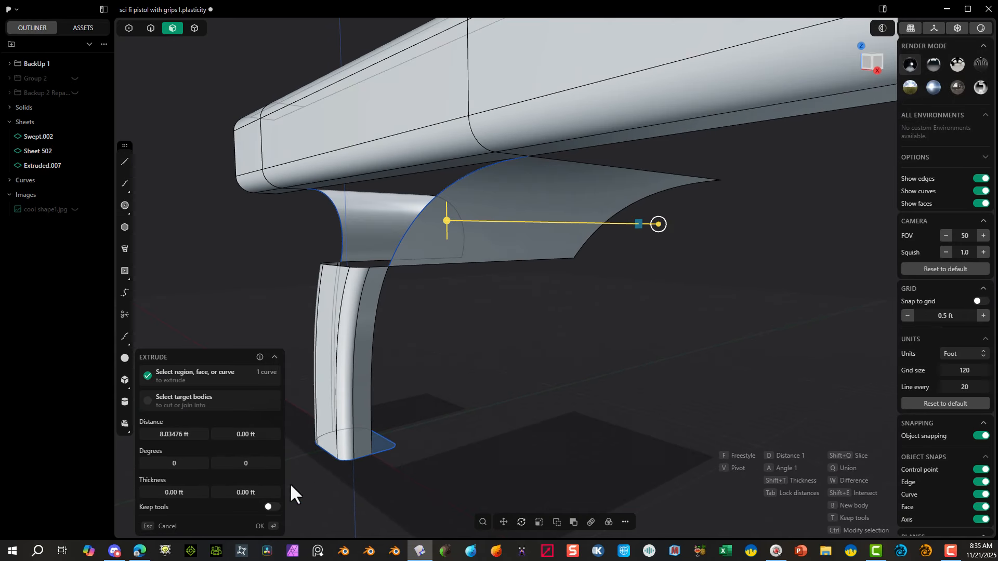
pyautogui.click(260, 527)
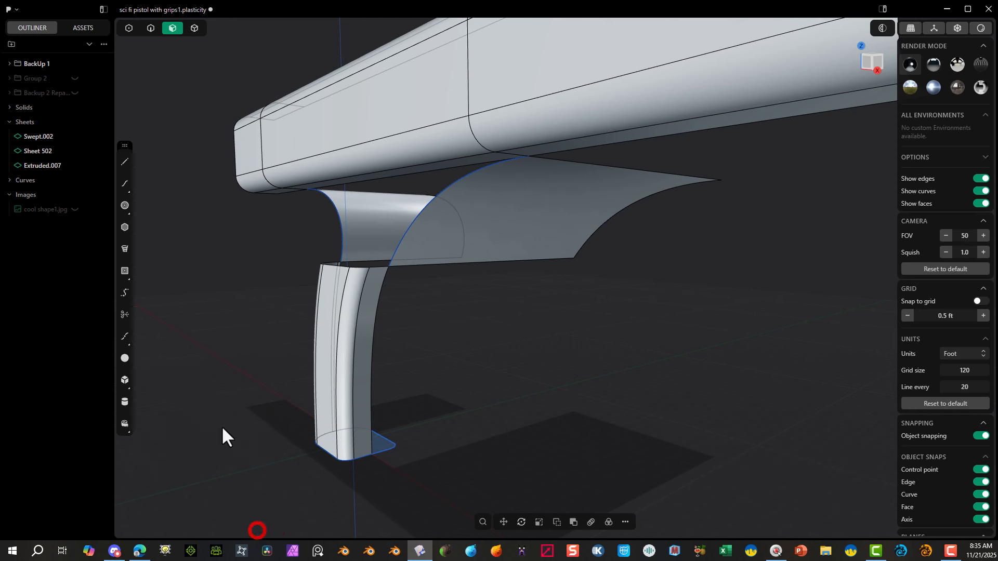
# Step: Hide the rear and front bridge curves lying on the edges of the two extruded sheets
pyautogui.click(150, 32)
pyautogui.click(333, 207)
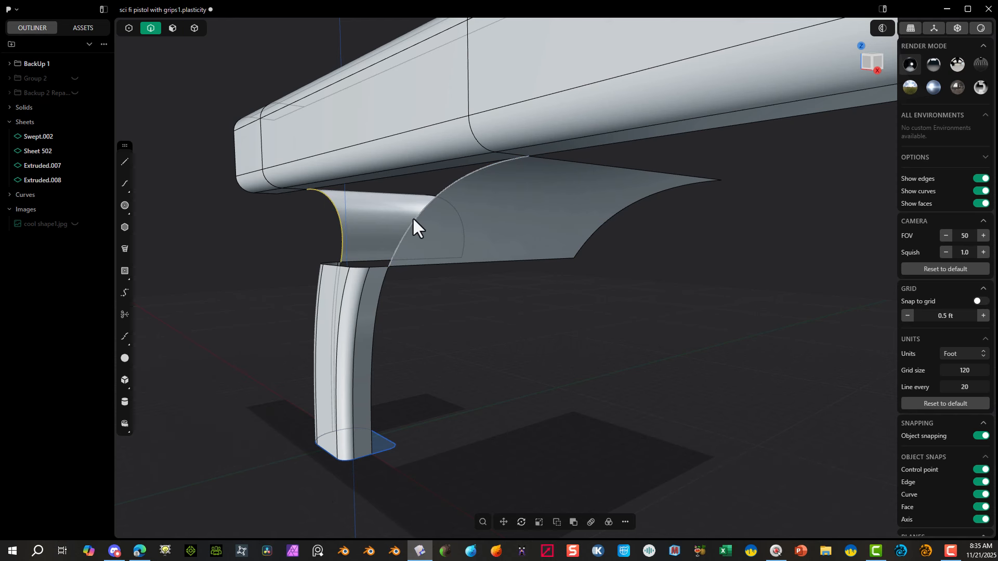
pyautogui.keyDown('shift'); pyautogui.click(413, 216); pyautogui.keyUp('shift')
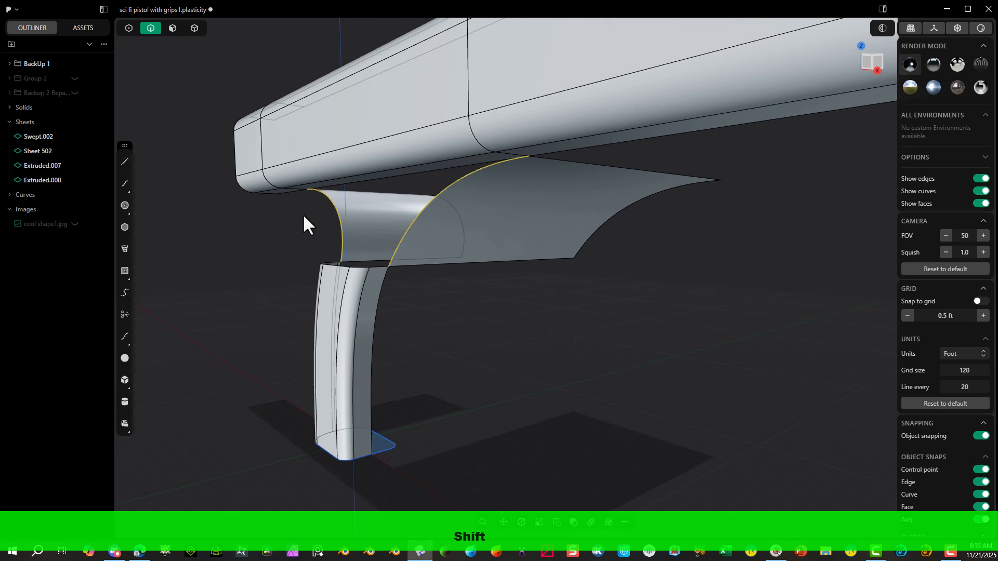
pyautogui.press('h')
pyautogui.moveTo(292, 219); pyautogui.dragTo(347, 263, button='middle')
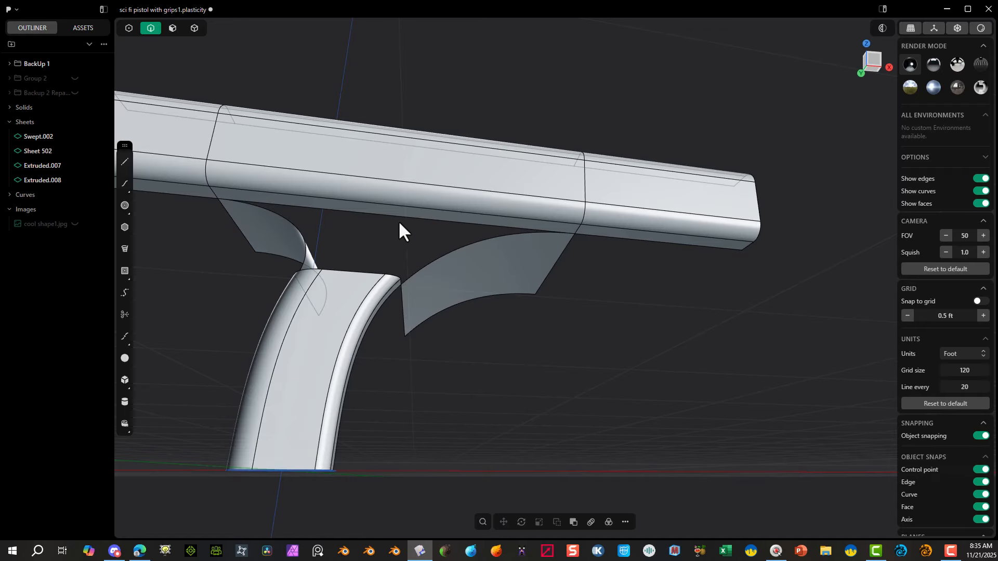
pyautogui.moveTo(391, 232)
pyautogui.mouseDown(button='middle')
pyautogui.moveTo(349, 241)
pyautogui.moveTo(364, 280)
pyautogui.moveTo(392, 258)
pyautogui.moveTo(421, 274)
pyautogui.moveTo(435, 268)
pyautogui.moveTo(401, 252)
pyautogui.moveTo(407, 240)
pyautogui.mouseUp(button='middle')
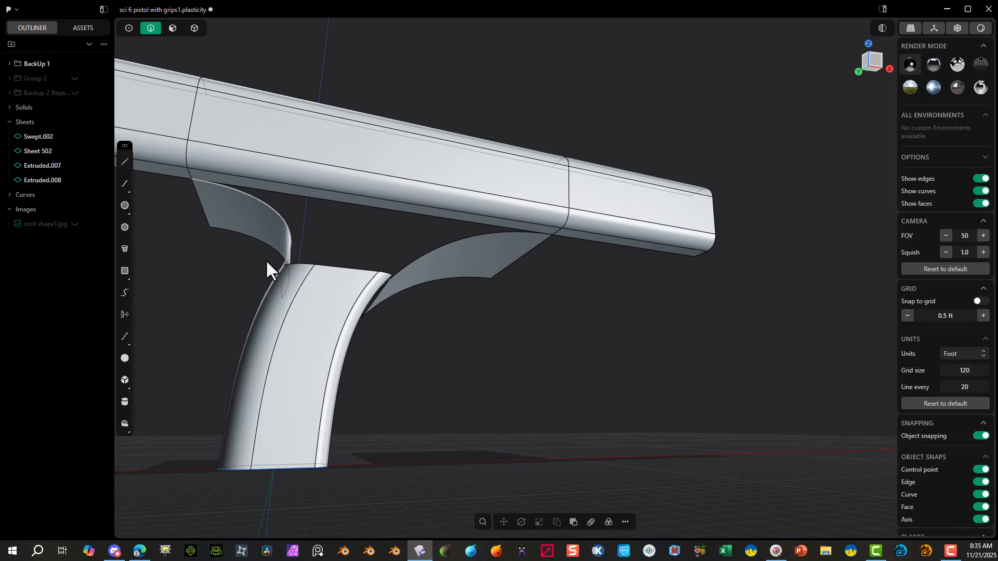
pyautogui.moveTo(279, 379); pyautogui.dragTo(244, 316, button='middle')
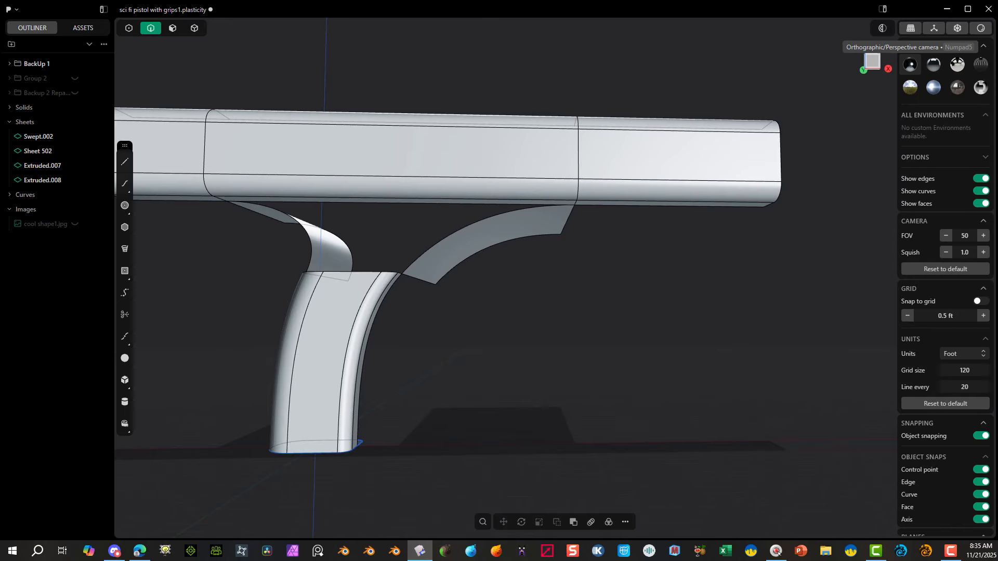
pyautogui.moveTo(624, 499); pyautogui.dragTo(522, 328, button='middle')
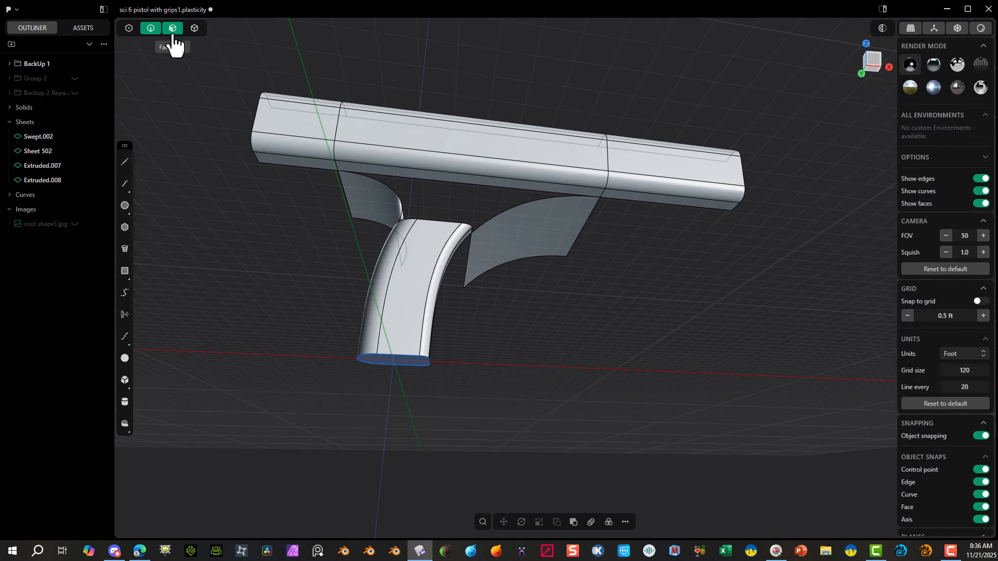
# Step: Delete the upper body's lower faces between the rear and front splits, above the handle
pyautogui.click(173, 34)
pyautogui.moveTo(446, 195); pyautogui.dragTo(428, 159)
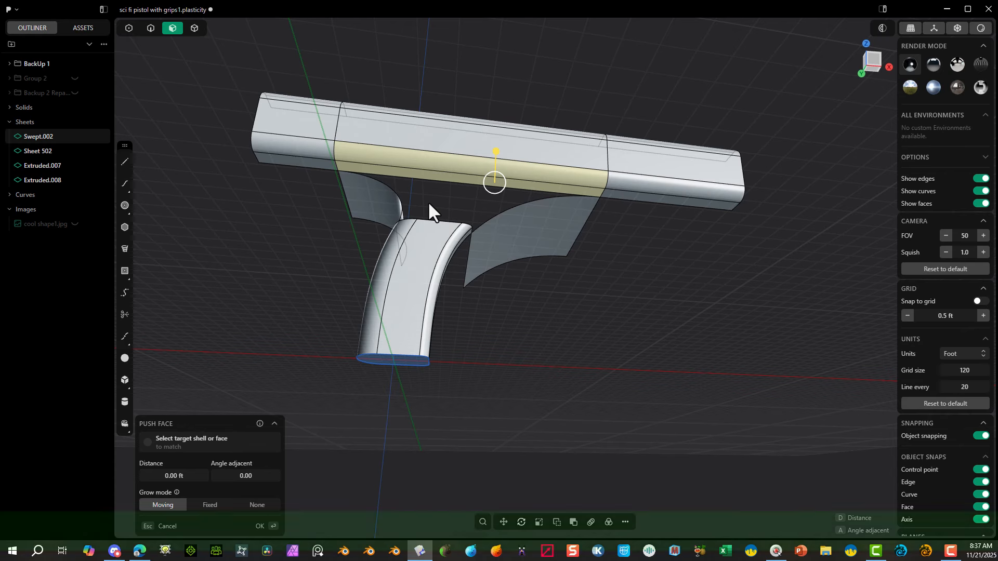
pyautogui.hotkey('shift', 'x')
# Step: Create a bridge curve from the handle's front corner edge to the upper body's lower lengthwise edge just ahead of the front split
pyautogui.moveTo(452, 204); pyautogui.dragTo(479, 289, button='middle')
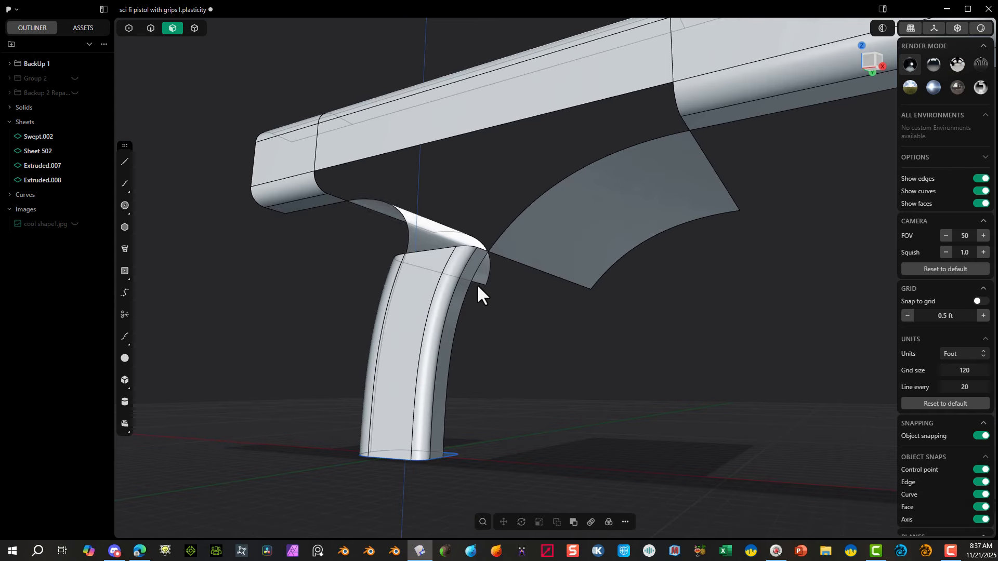
pyautogui.press('f')
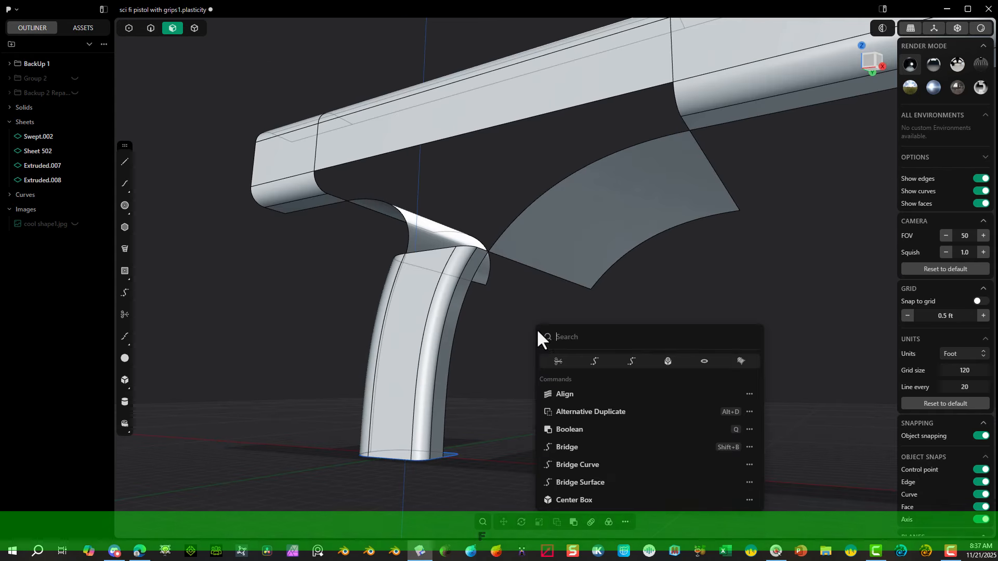
pyautogui.click(631, 362)
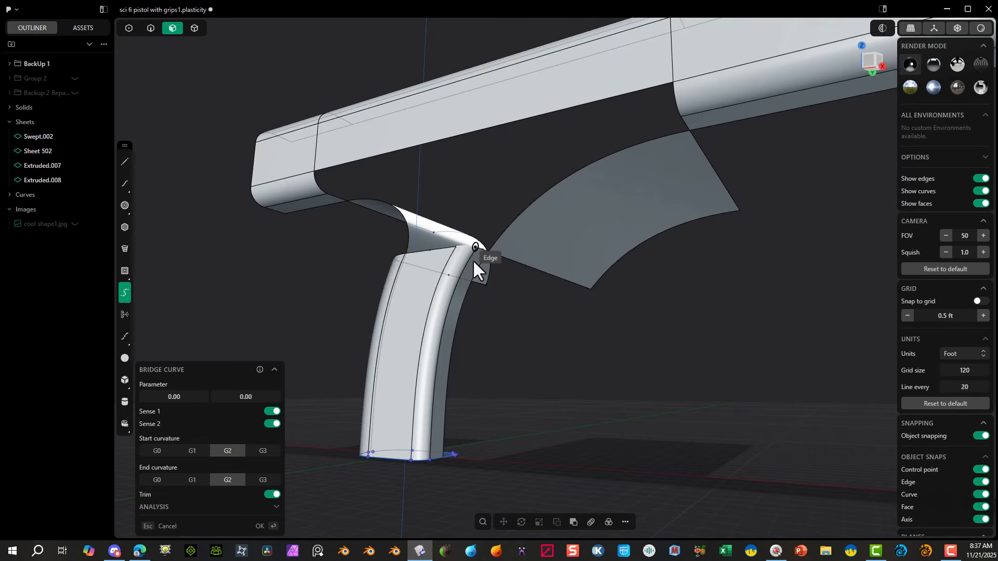
pyautogui.click(472, 260)
pyautogui.click(693, 116)
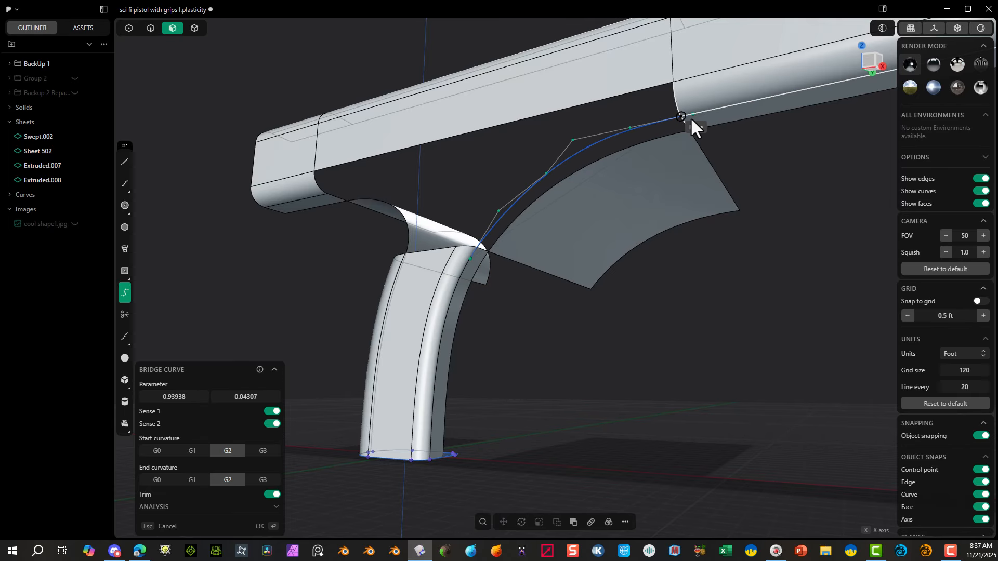
# Step: Set the new bridge curve's start and end curvature to G1 and its parameters to 1.00 and 0.00
pyautogui.click(192, 451)
pyautogui.click(192, 480)
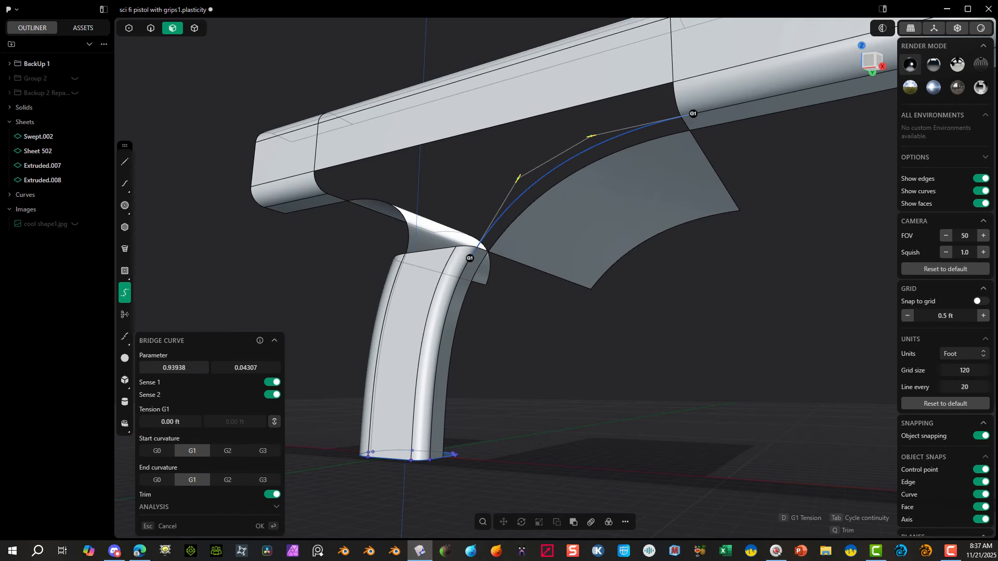
pyautogui.moveTo(174, 368); pyautogui.dragTo(182, 368)
pyautogui.moveTo(248, 371); pyautogui.dragTo(244, 371)
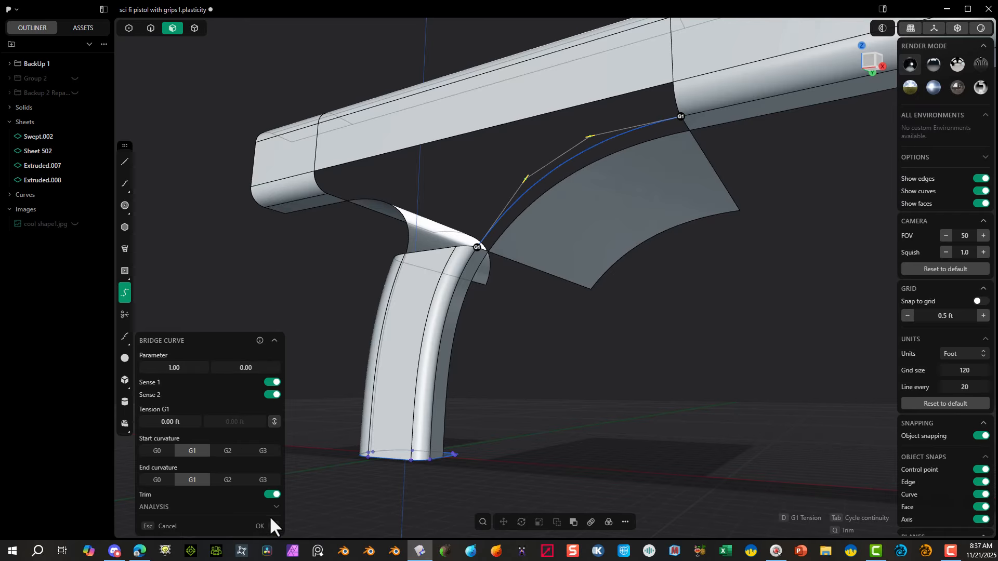
pyautogui.click(260, 526)
# Step: Extrude the new bridge curve sideways about 4.3 ft into a sheet, away from the existing guide sheets, and hide the curve
pyautogui.moveTo(591, 342); pyautogui.dragTo(523, 330, button='middle')
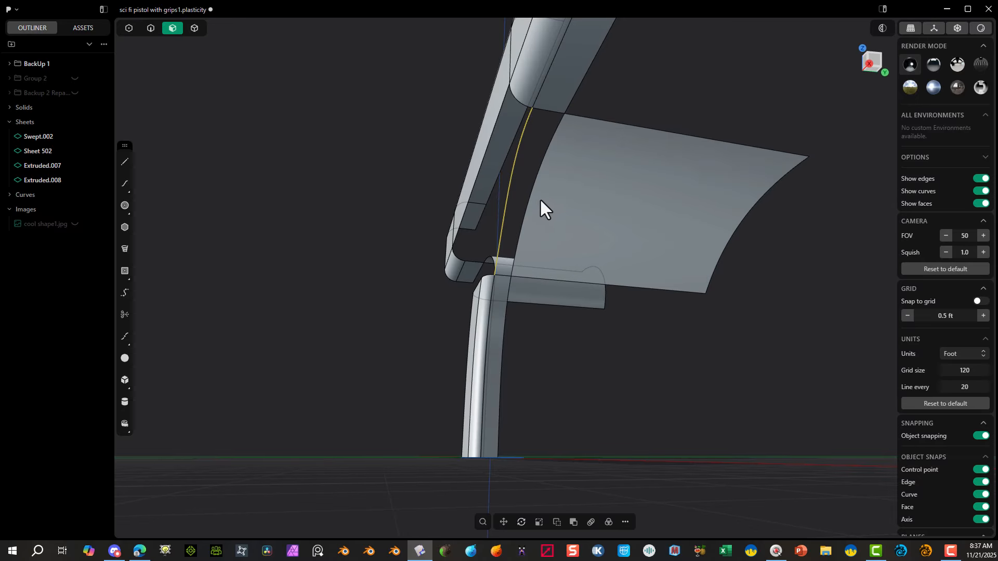
pyautogui.moveTo(528, 207); pyautogui.dragTo(528, 236, button='middle')
pyautogui.press('e')
pyautogui.click(854, 70)
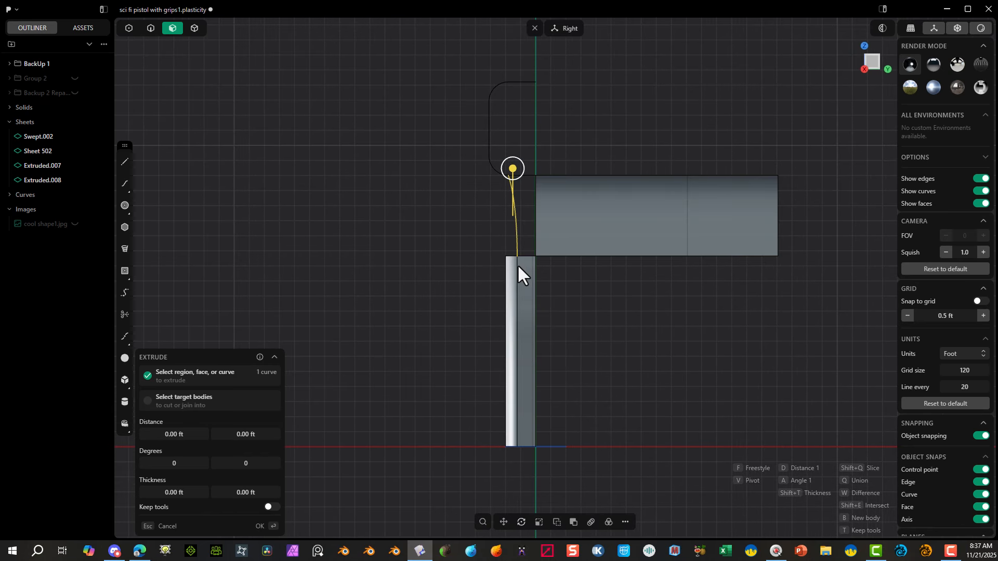
pyautogui.press('f')
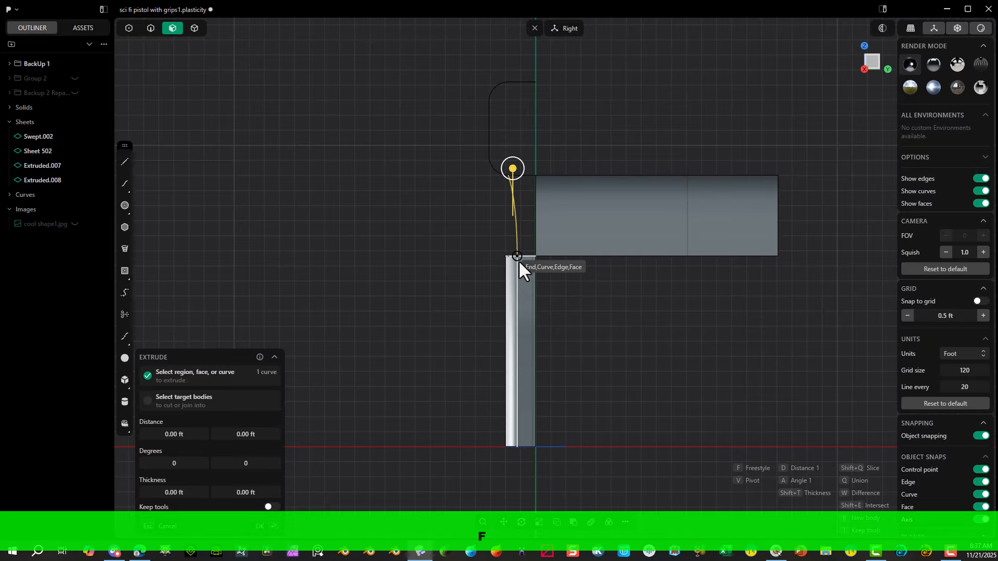
pyautogui.click(518, 259)
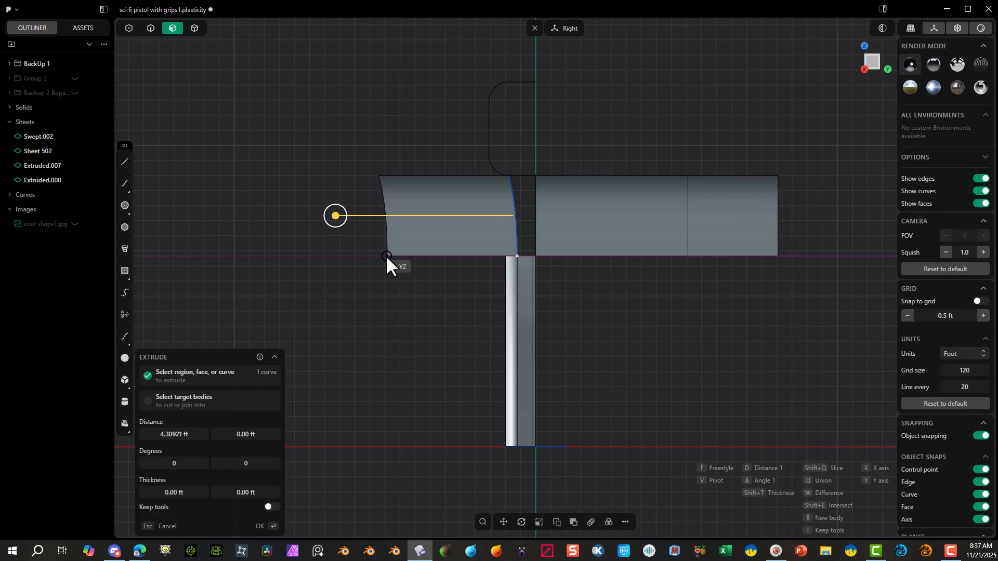
pyautogui.click(386, 255)
pyautogui.click(260, 527)
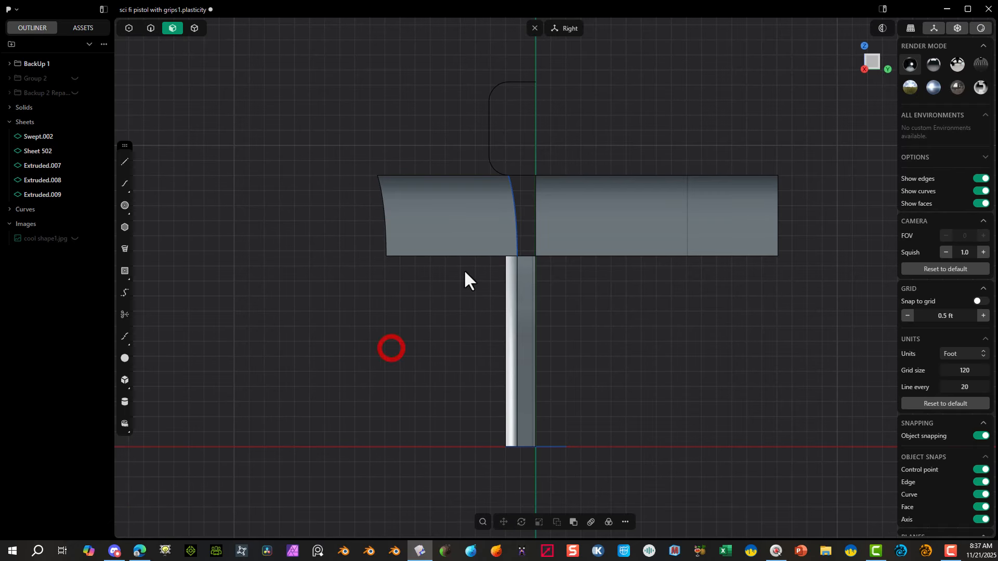
pyautogui.click(150, 28)
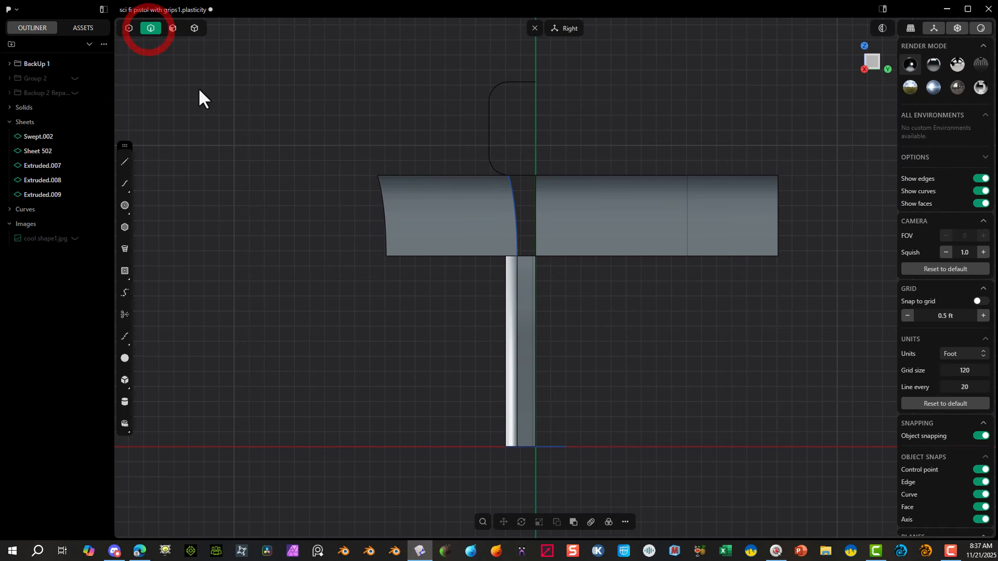
pyautogui.press('h')
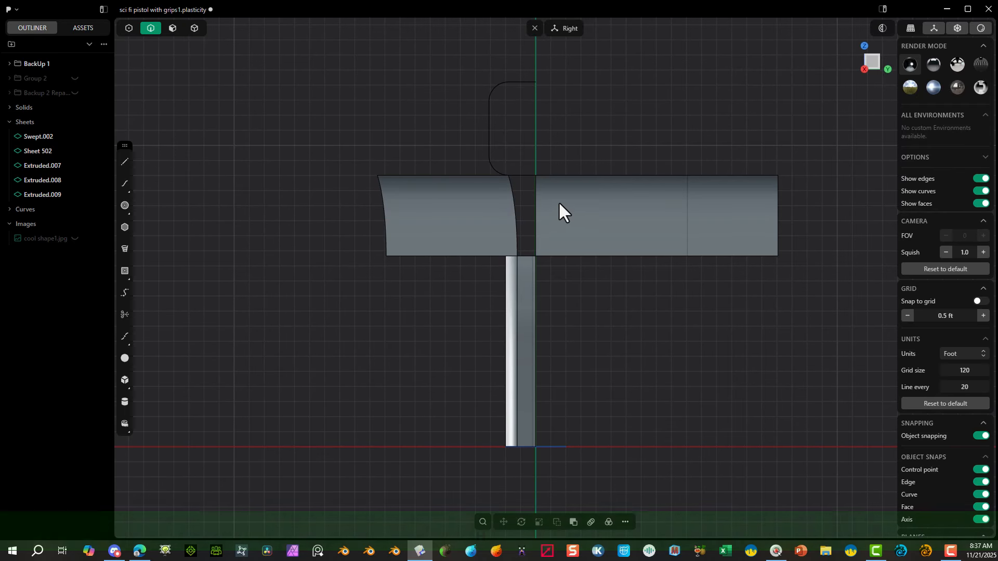
# Step: Patch the four-sided gap between the two front guide sheets, the upper body and the handle, with G1 continuity at the upper body edge
pyautogui.moveTo(559, 211); pyautogui.dragTo(596, 234, button='middle')
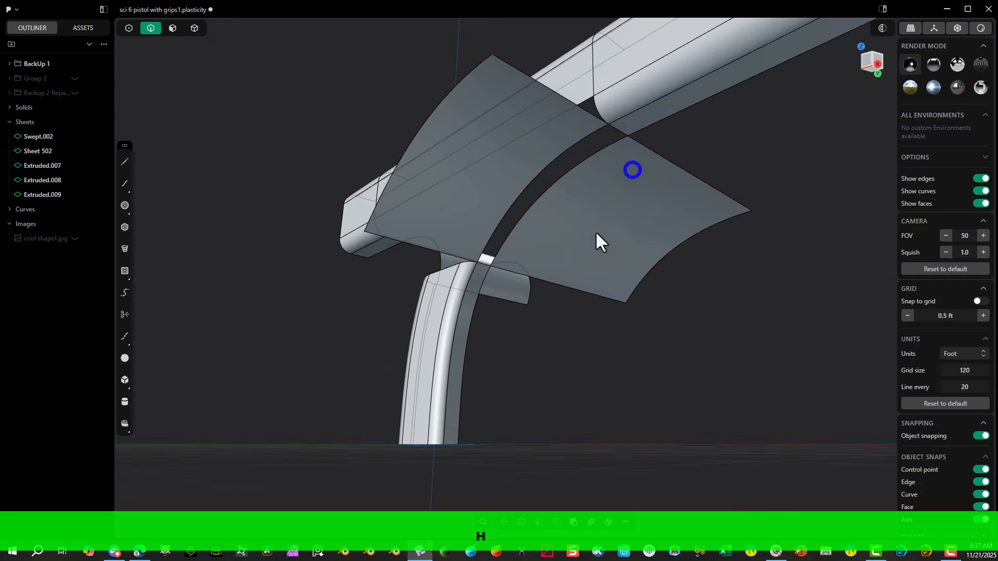
pyautogui.scroll(3, 596, 234)
pyautogui.click(518, 166)
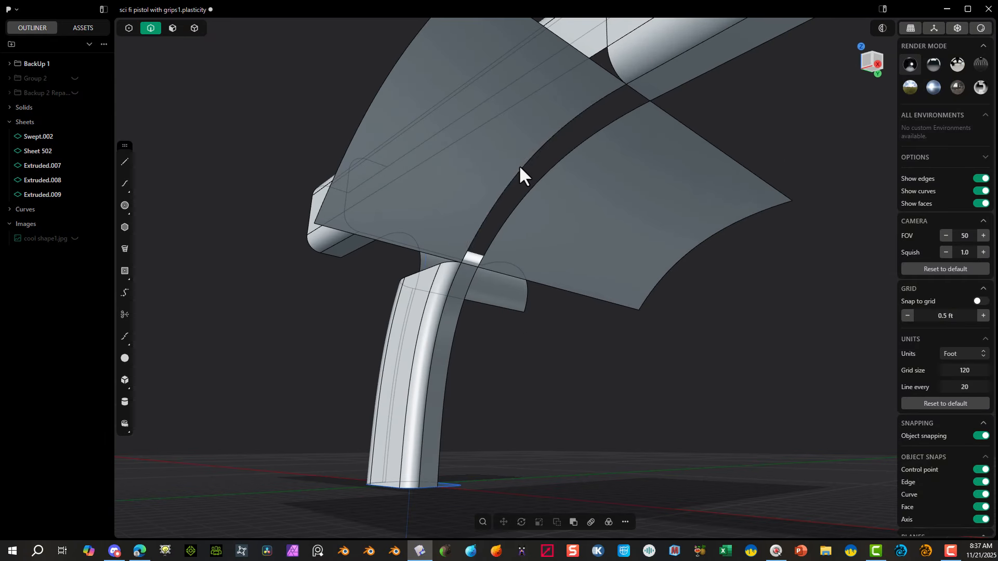
pyautogui.press('e')
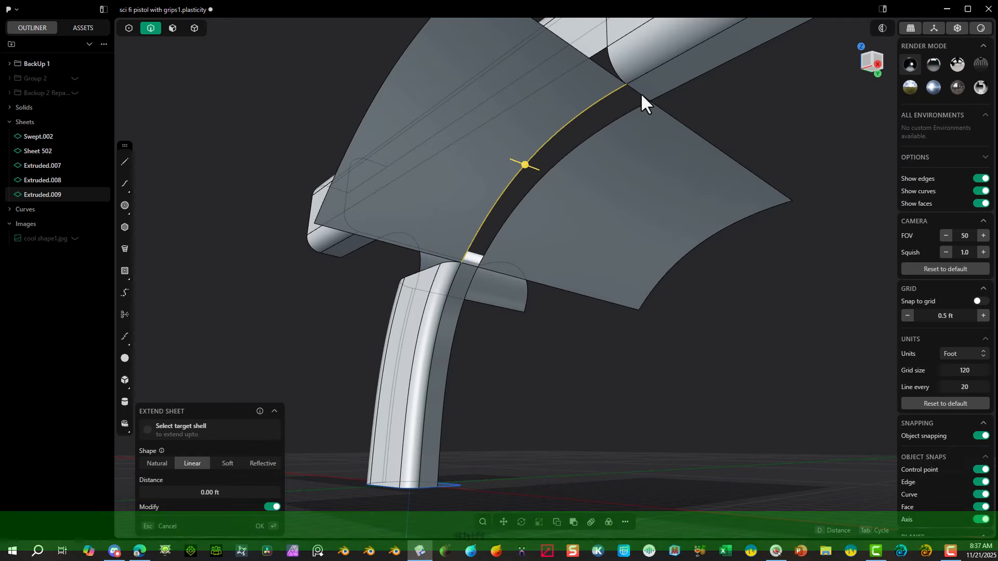
pyautogui.keyDown('shift'); pyautogui.click(641, 93); pyautogui.keyUp('shift')
pyautogui.keyDown('shift'); pyautogui.click(635, 108); pyautogui.keyUp('shift')
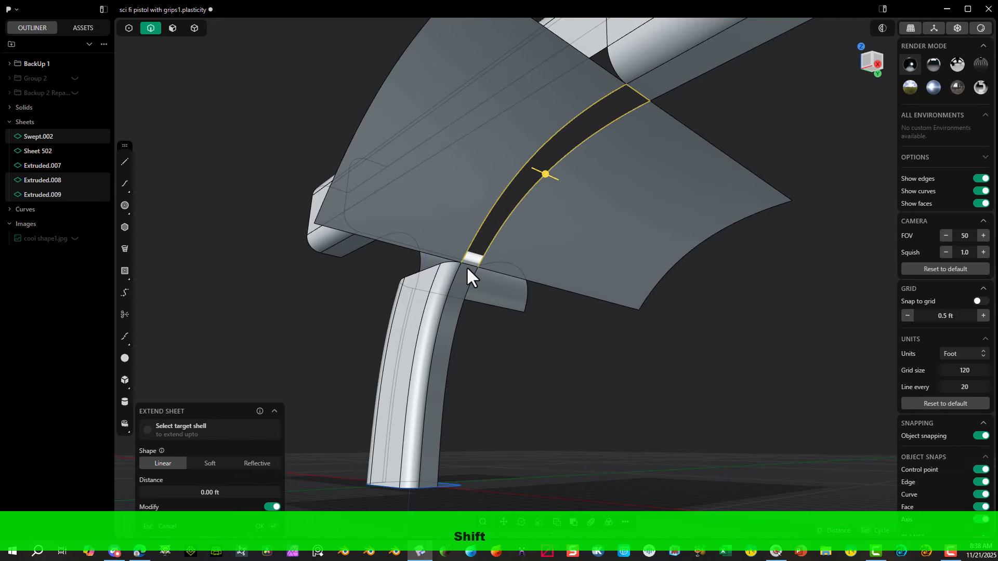
pyautogui.keyDown('shift'); pyautogui.click(467, 266); pyautogui.keyUp('shift')
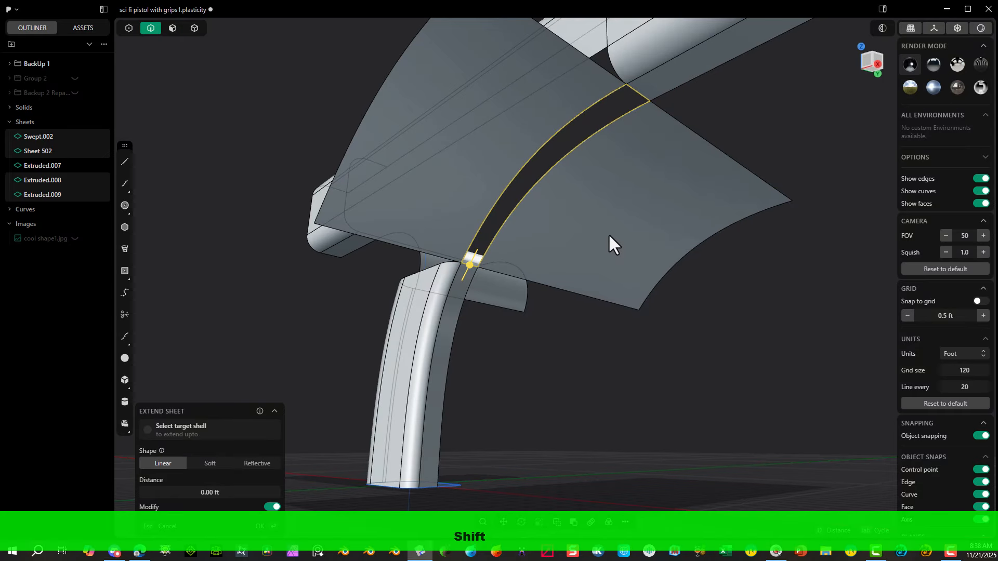
pyautogui.hotkey('shift', 'j')
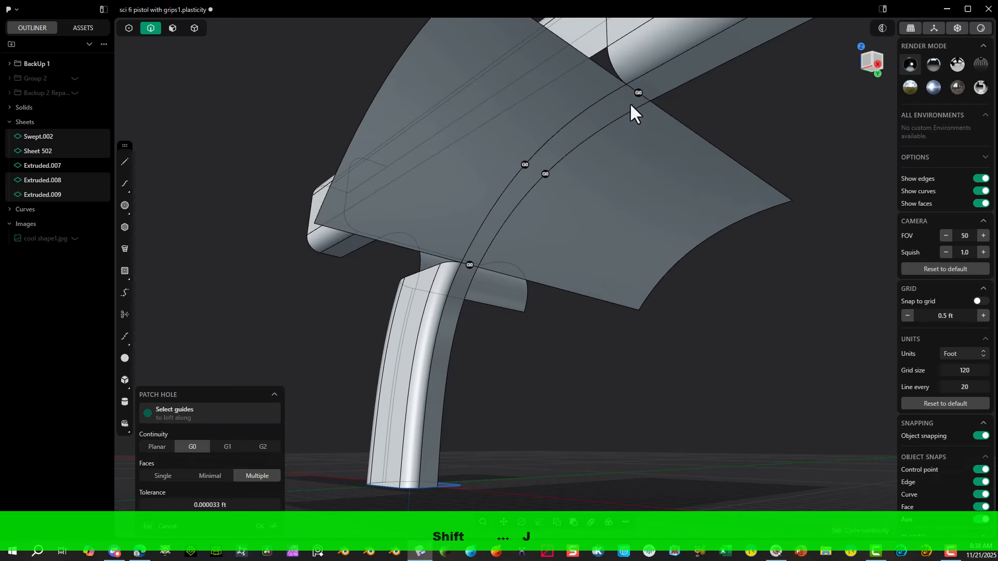
pyautogui.click(638, 93)
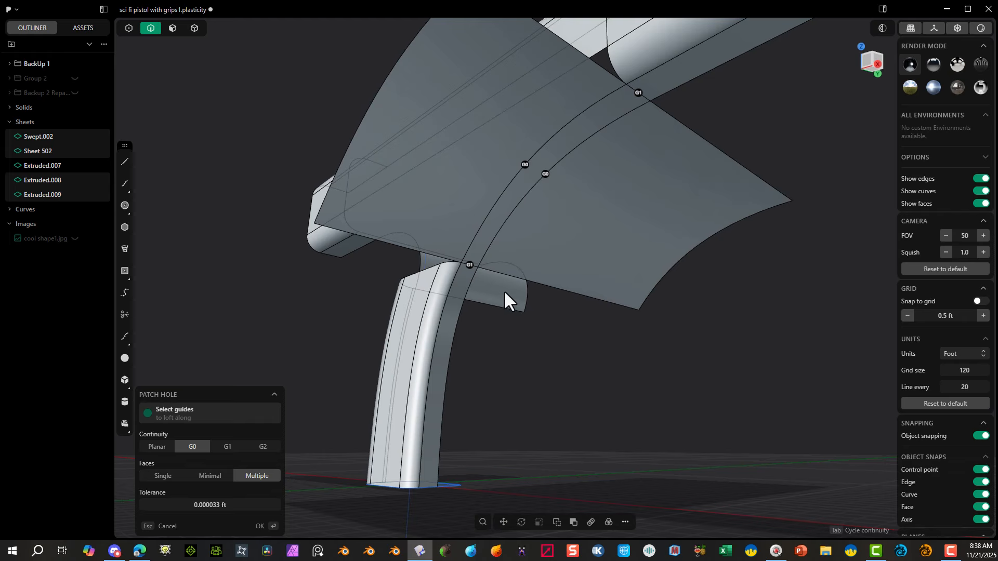
# Step: Finish the front patch and delete the two guide sheet faces on either side of it, keeping the strip
pyautogui.press('Return')
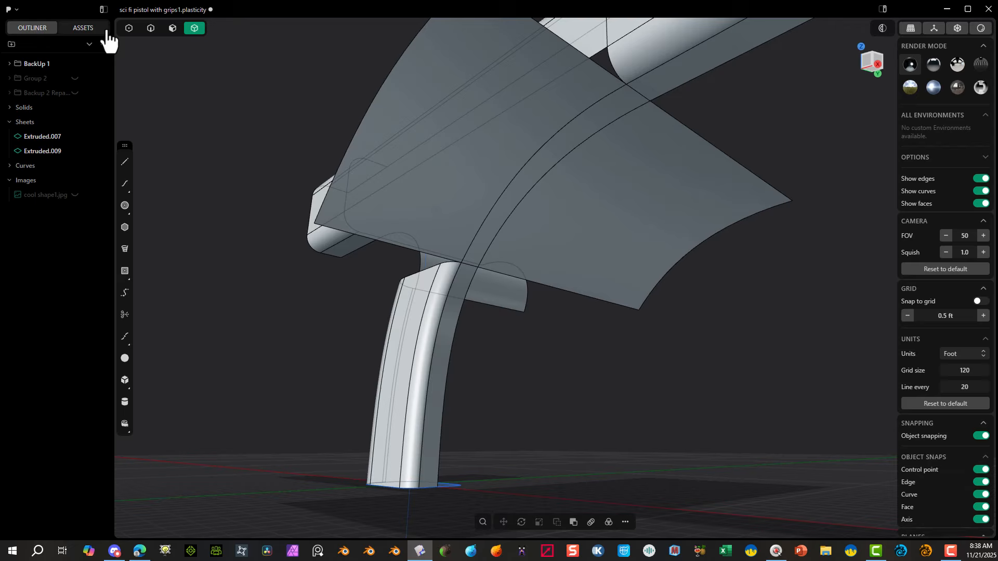
pyautogui.click(173, 28)
pyautogui.click(400, 88)
pyautogui.press('shift')
pyautogui.press('shift')
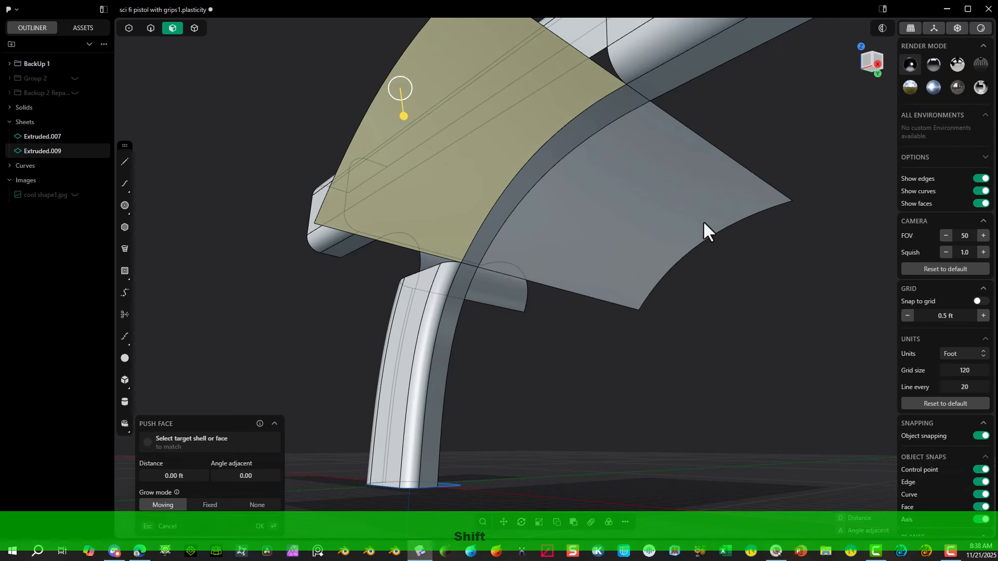
pyautogui.press('x')
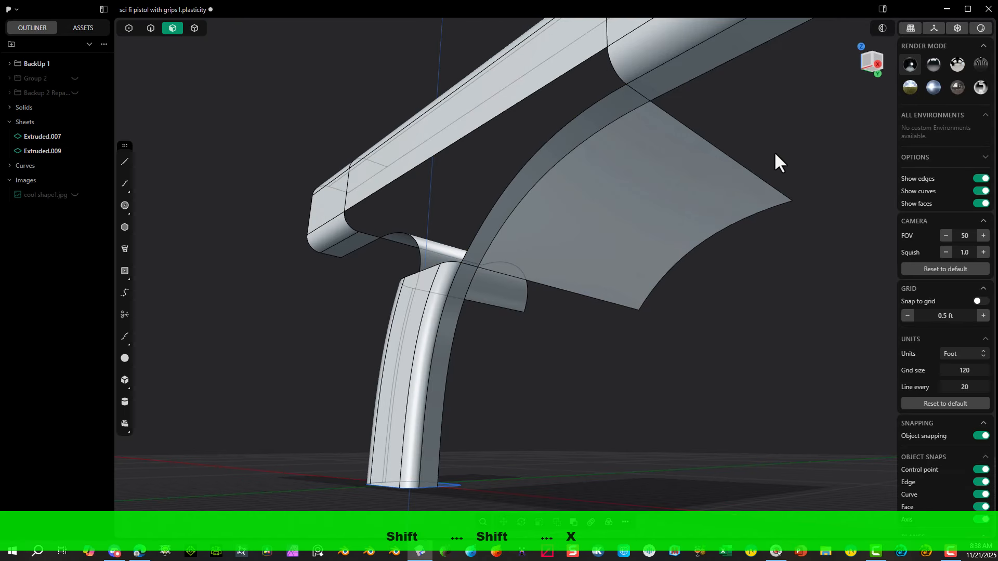
pyautogui.click(740, 211)
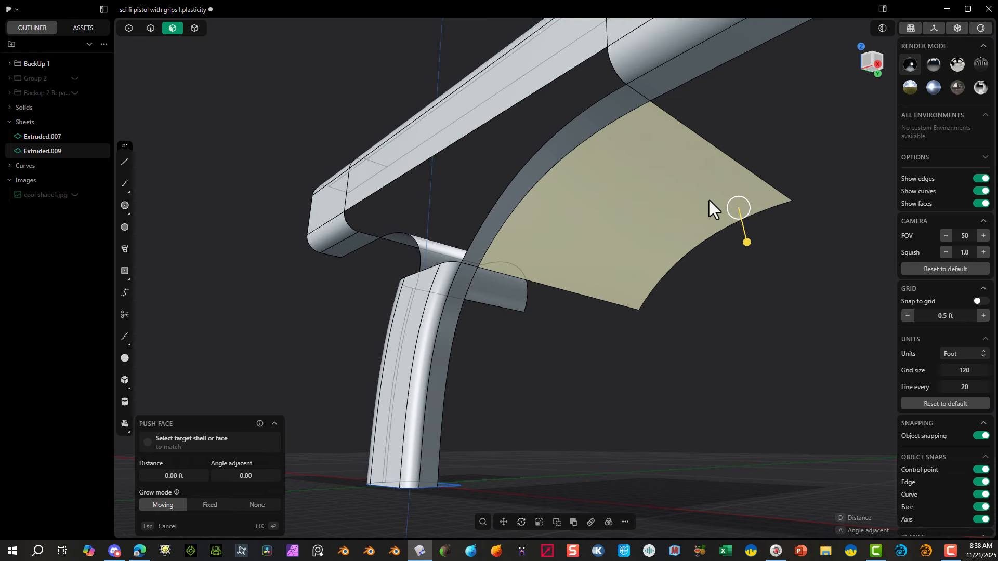
pyautogui.press('shift')
pyautogui.press('x')
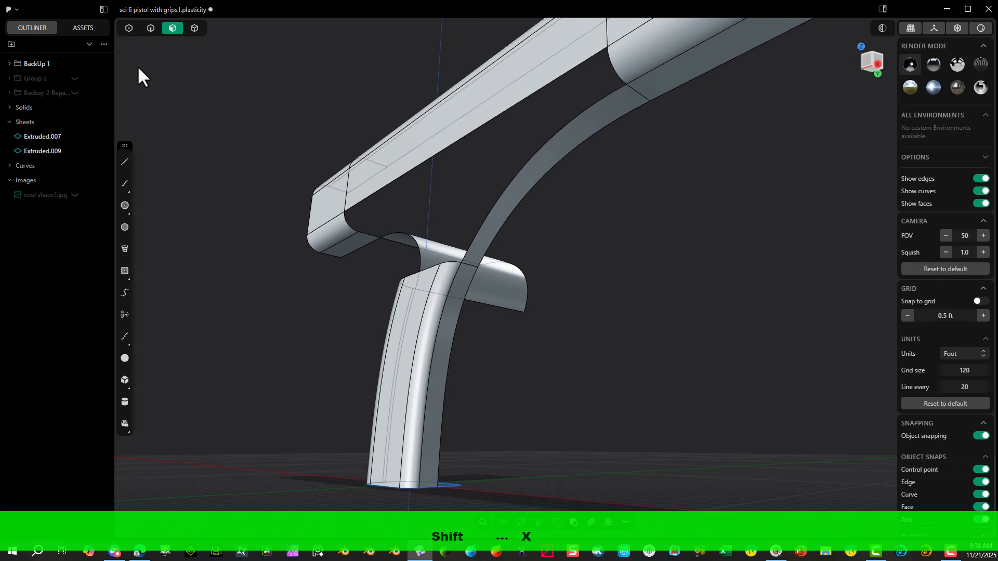
# Step: Create a bridge curve from the handle's rear corner edge to the upper body's lower lengthwise edge just behind the rear split
pyautogui.click(194, 29)
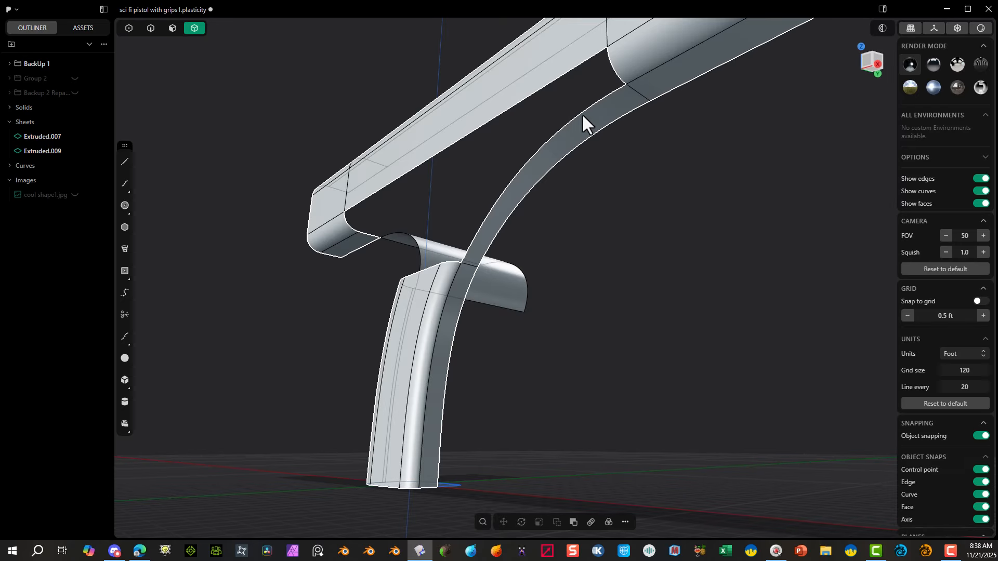
pyautogui.moveTo(582, 116); pyautogui.dragTo(401, 245, button='middle')
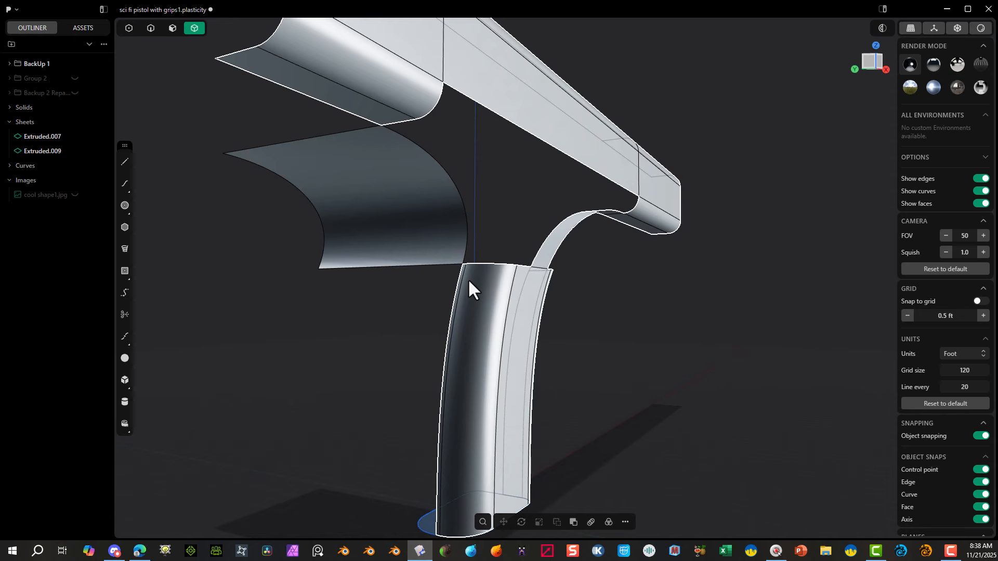
pyautogui.press('f')
pyautogui.click(560, 315)
pyautogui.scroll(5, 457, 270)
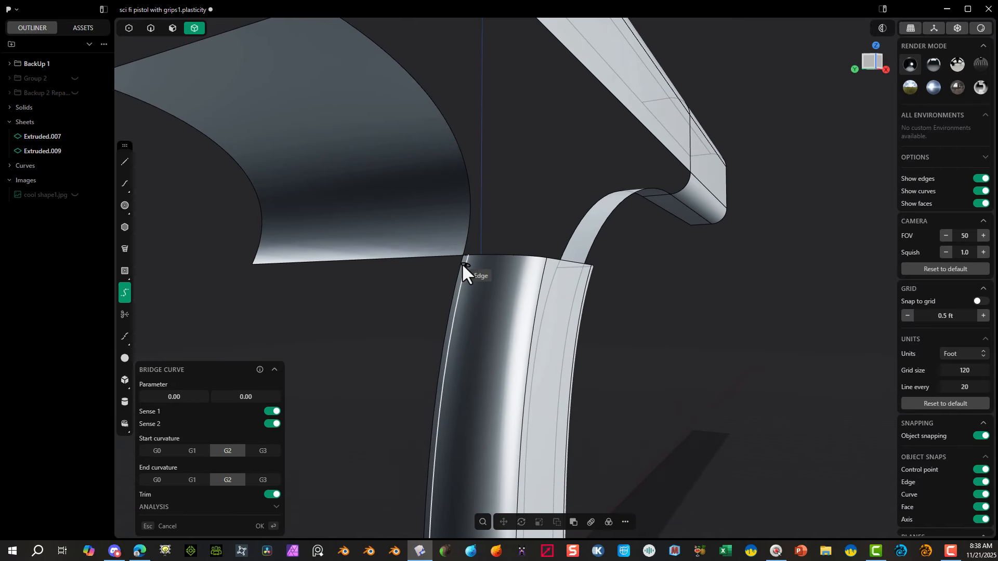
pyautogui.click(463, 263)
pyautogui.moveTo(481, 155); pyautogui.dragTo(345, 95, button='middle')
pyautogui.scroll(-4, 333, 81)
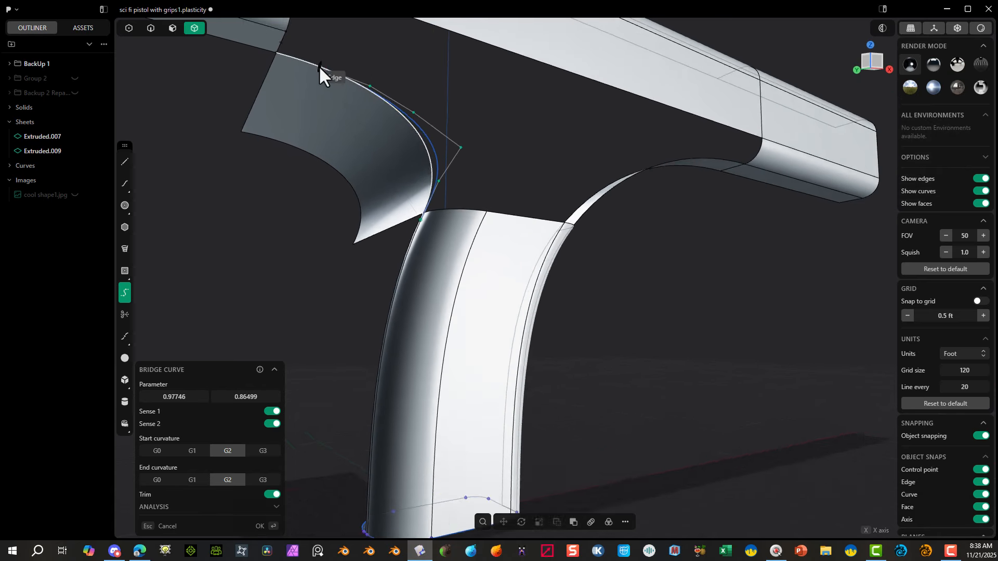
pyautogui.click(273, 31)
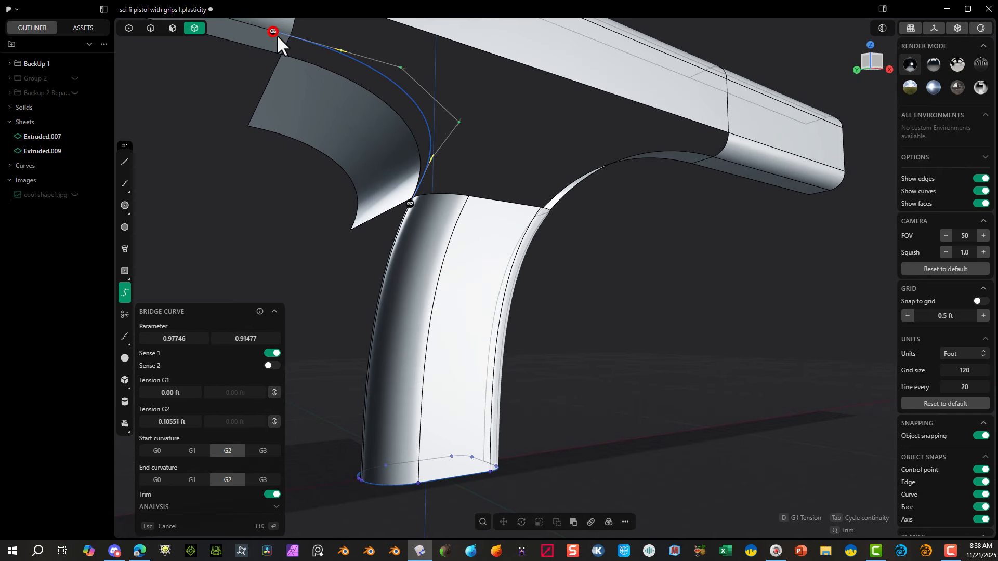
# Step: Set the rear bridge curve's start and end curvature to G1 and both parameters to 1.00
pyautogui.scroll(-2, 296, 59)
pyautogui.click(193, 450)
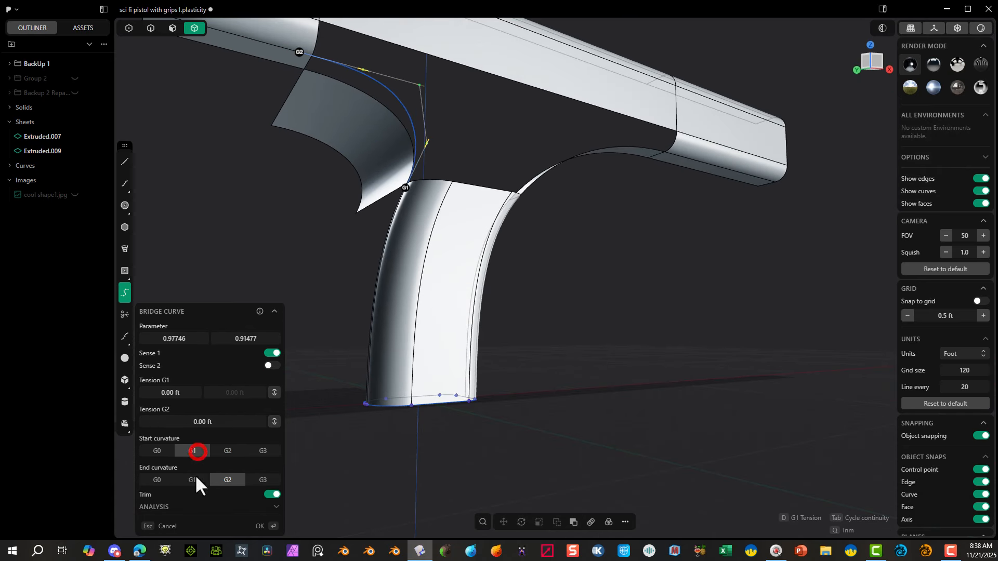
pyautogui.click(193, 480)
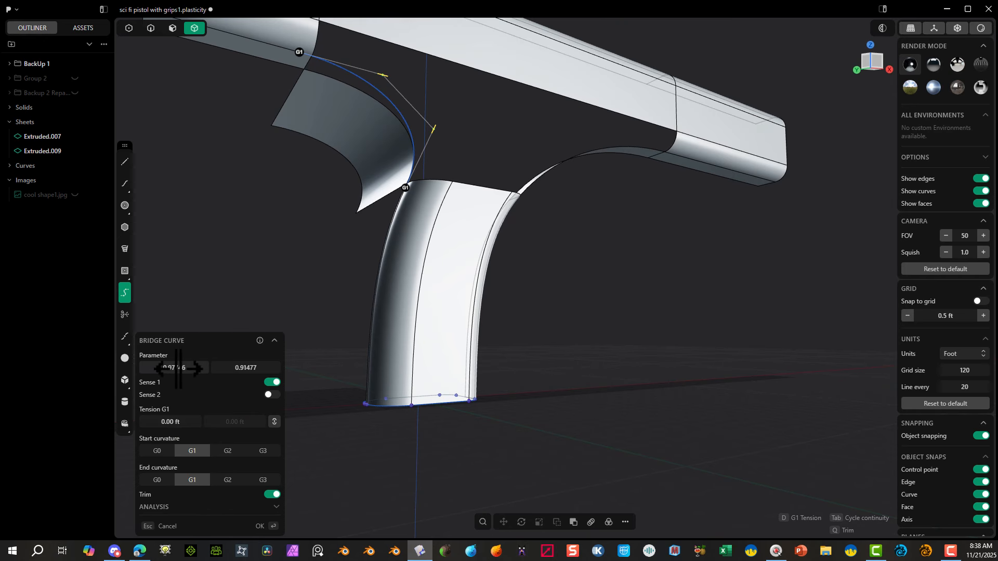
pyautogui.moveTo(178, 370); pyautogui.dragTo(267, 371)
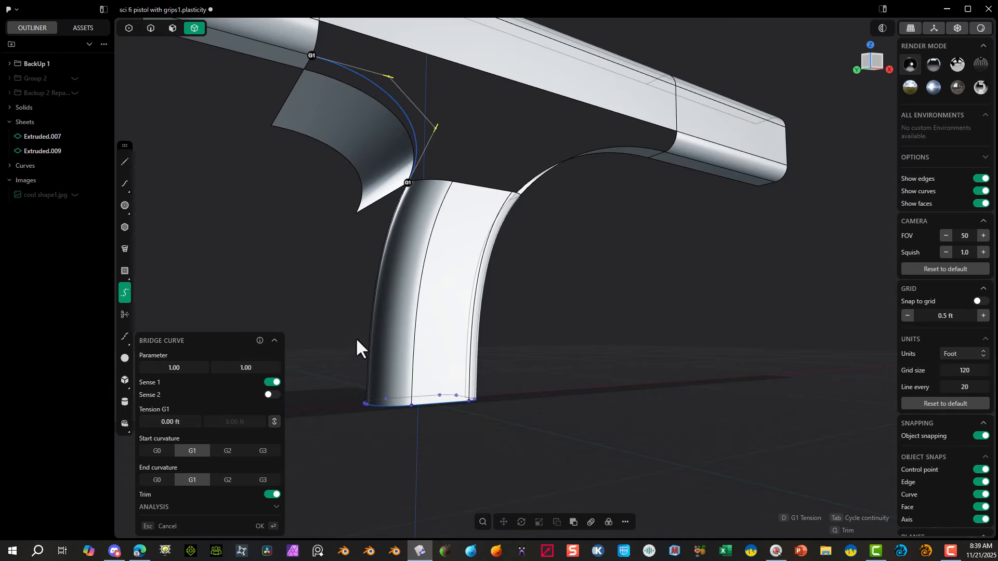
pyautogui.click(259, 526)
# Step: Extrude the rear bridge curve sideways into a guide sheet, away from the existing rear guide sheet
pyautogui.moveTo(325, 268); pyautogui.dragTo(250, 291, button='middle')
pyautogui.scroll(2, 252, 296)
pyautogui.scroll(-3, 253, 307)
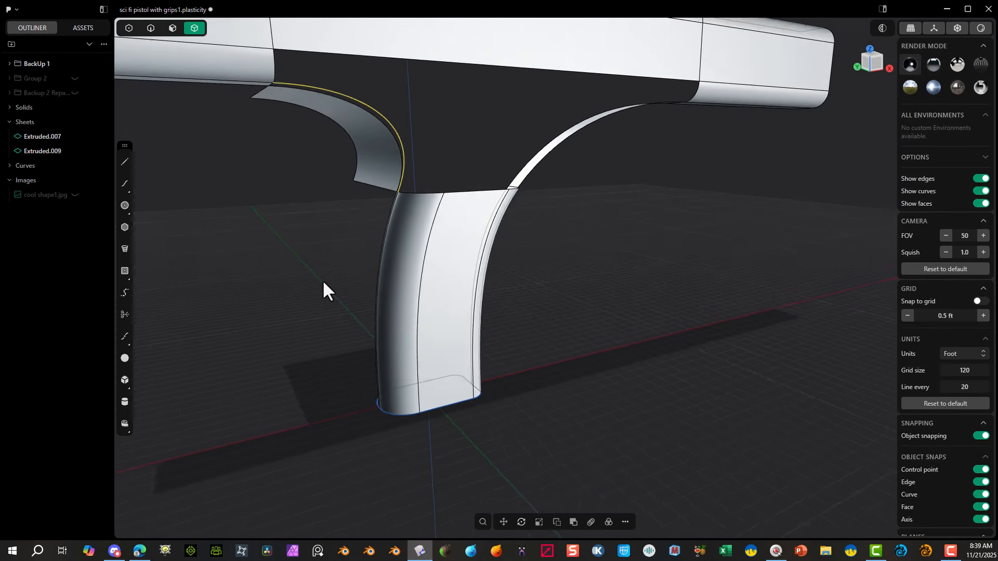
pyautogui.moveTo(323, 289); pyautogui.dragTo(350, 141, button='middle')
pyautogui.scroll(3, 396, 175)
pyautogui.moveTo(396, 175); pyautogui.dragTo(408, 100, button='middle')
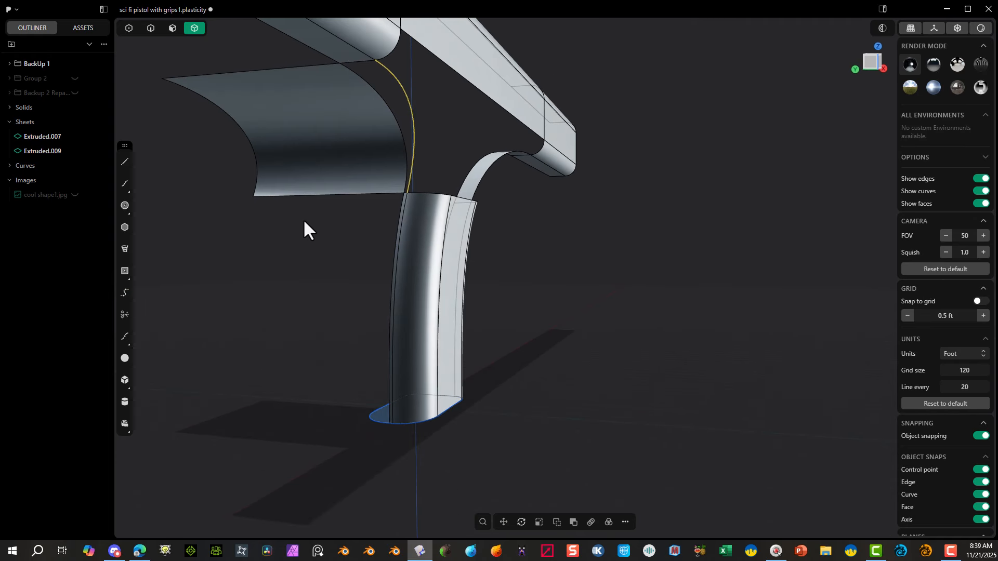
pyautogui.press('e')
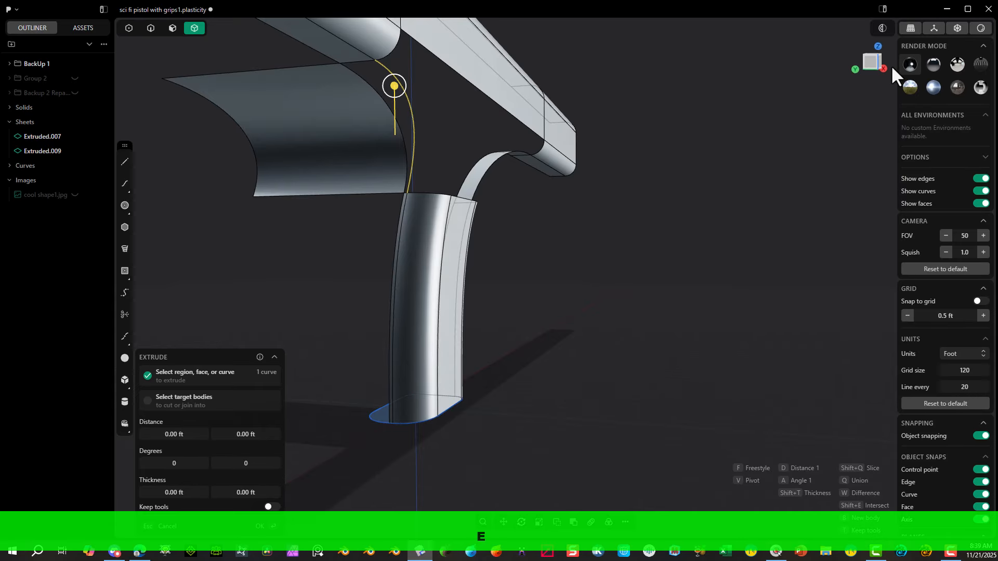
pyautogui.click(874, 60)
pyautogui.scroll(4, 416, 200)
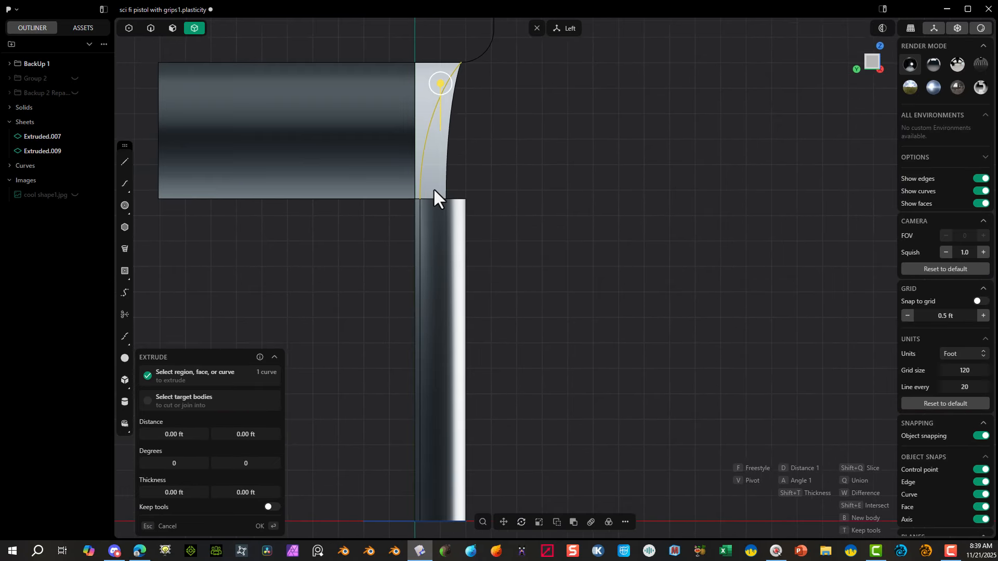
pyautogui.press('f')
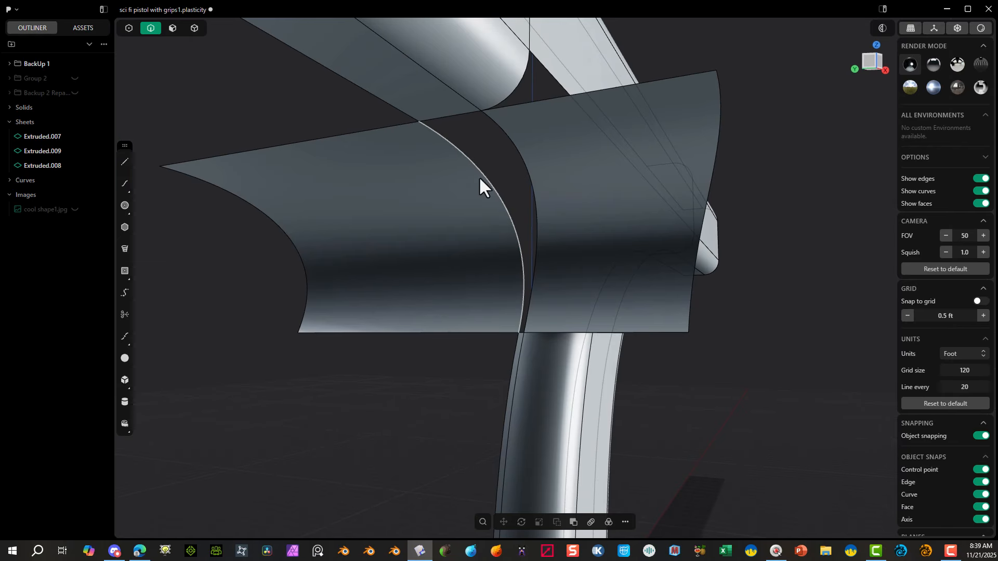
# Step: Patch the four-sided gap between the two rear guide sheets, the upper body and the handle, with G1 continuity at the handle edge
pyautogui.click(495, 193)
pyautogui.keyDown('shift'); pyautogui.click(490, 130); pyautogui.keyUp('shift')
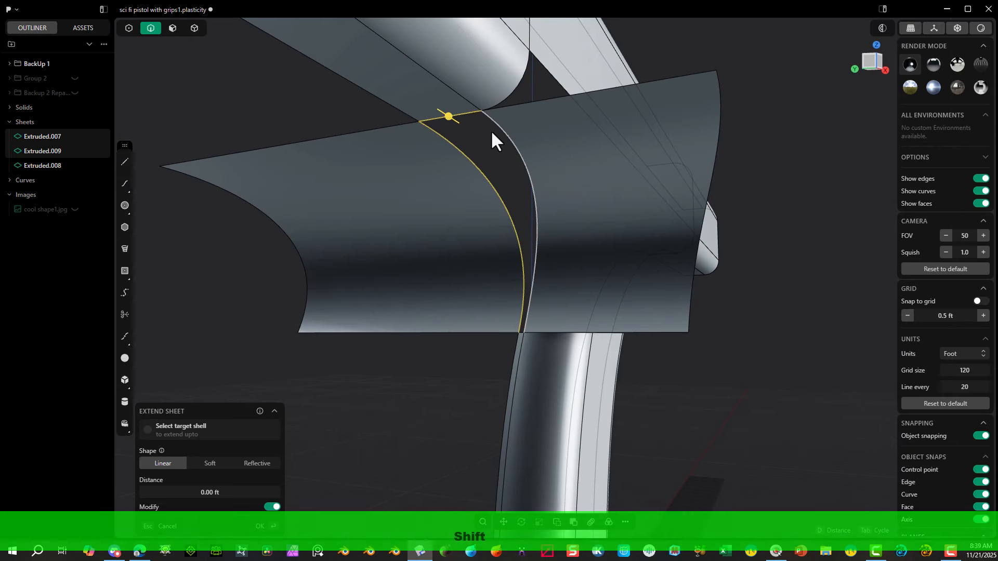
pyautogui.scroll(5, 513, 379)
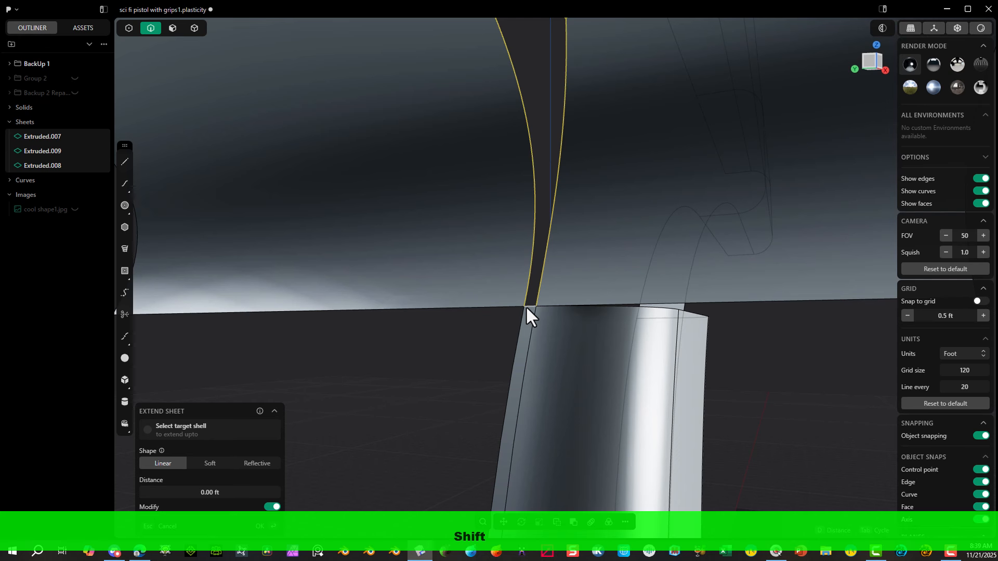
pyautogui.click(524, 306)
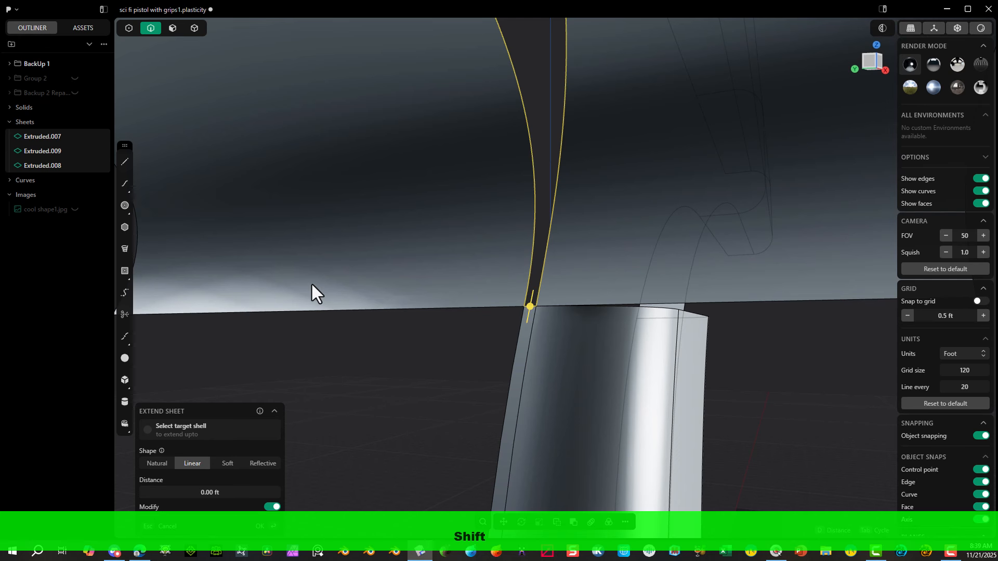
pyautogui.hotkey('shift', 'j')
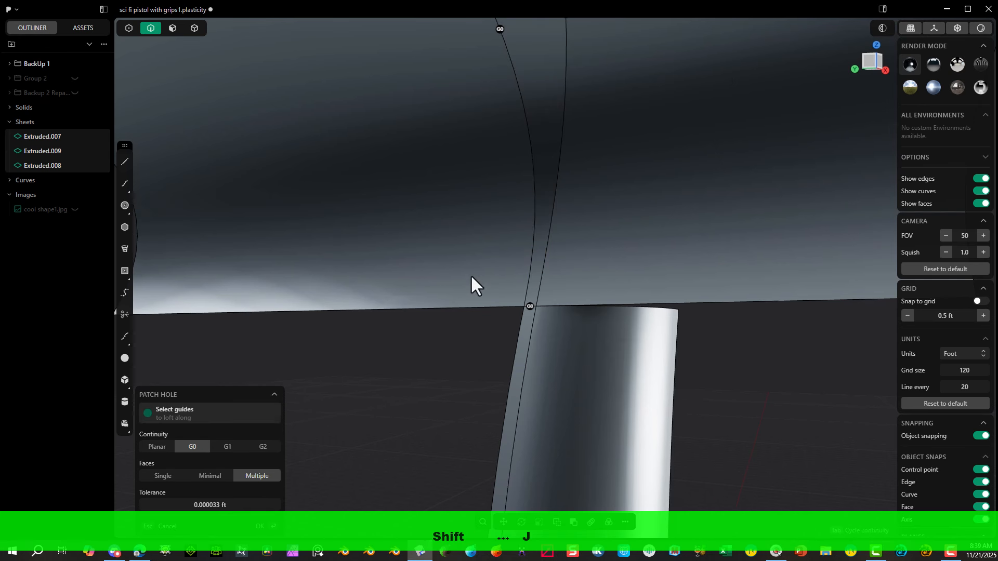
pyautogui.click(528, 304)
pyautogui.scroll(-3, 493, 168)
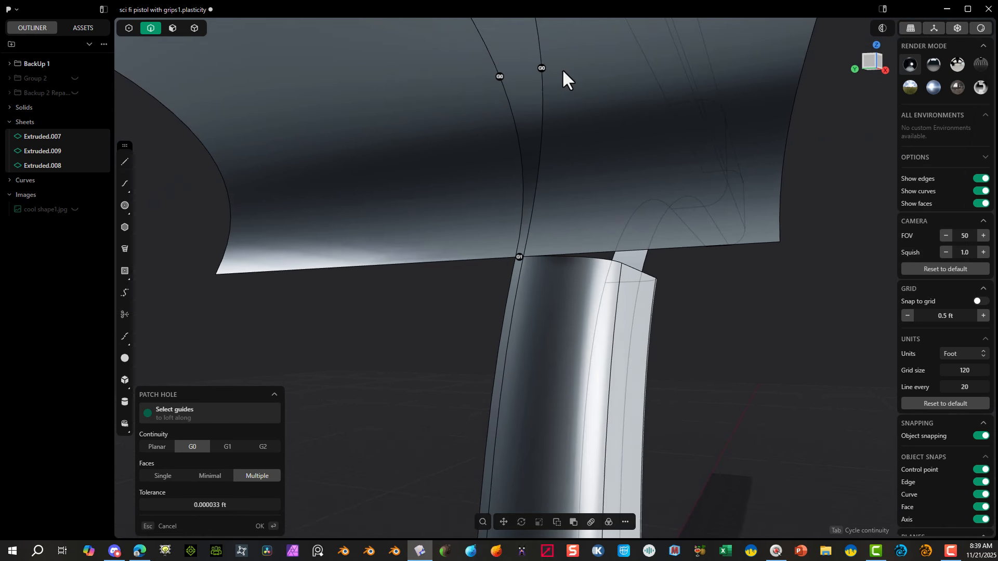
pyautogui.moveTo(562, 69); pyautogui.dragTo(585, 368, button='right')
pyautogui.moveTo(503, 357); pyautogui.dragTo(460, 244, button='right')
pyautogui.click(260, 526)
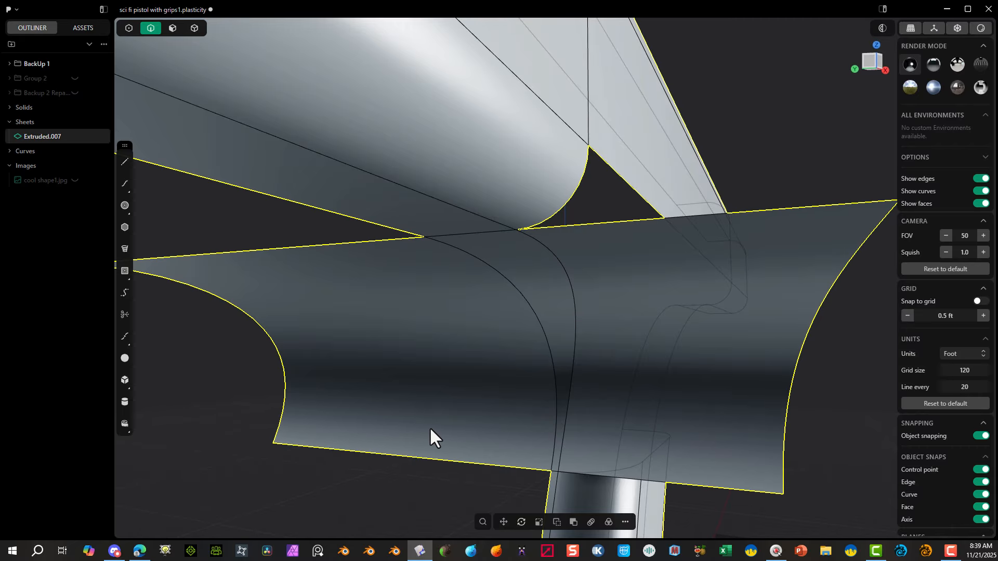
# Step: Delete the two rear guide sheet faces on either side of the new patch strip
pyautogui.click(172, 29)
pyautogui.press('Escape')
pyautogui.click(247, 292)
pyautogui.press('o')
pyautogui.keyDown('shift'); pyautogui.click(759, 263); pyautogui.keyUp('shift')
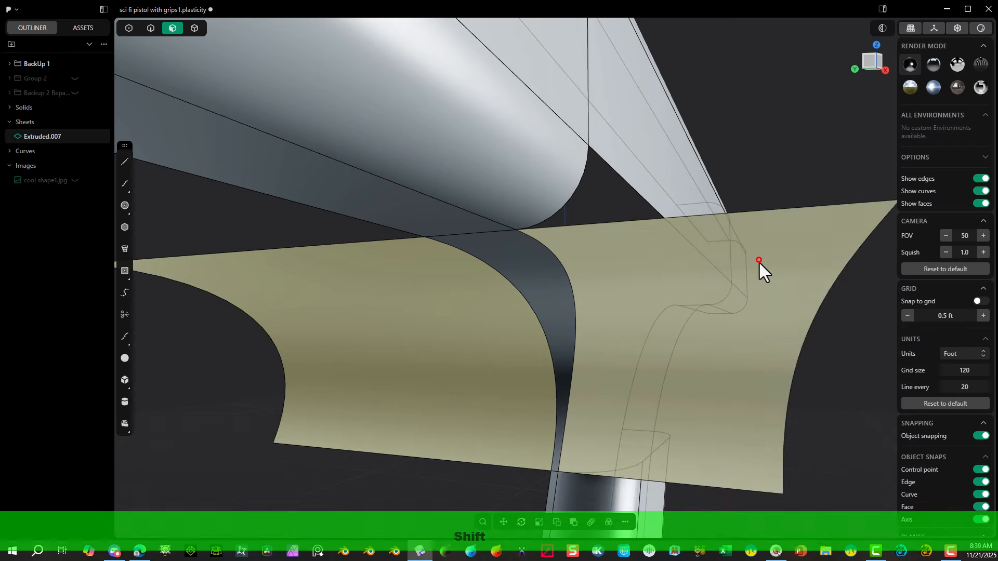
pyautogui.press('x')
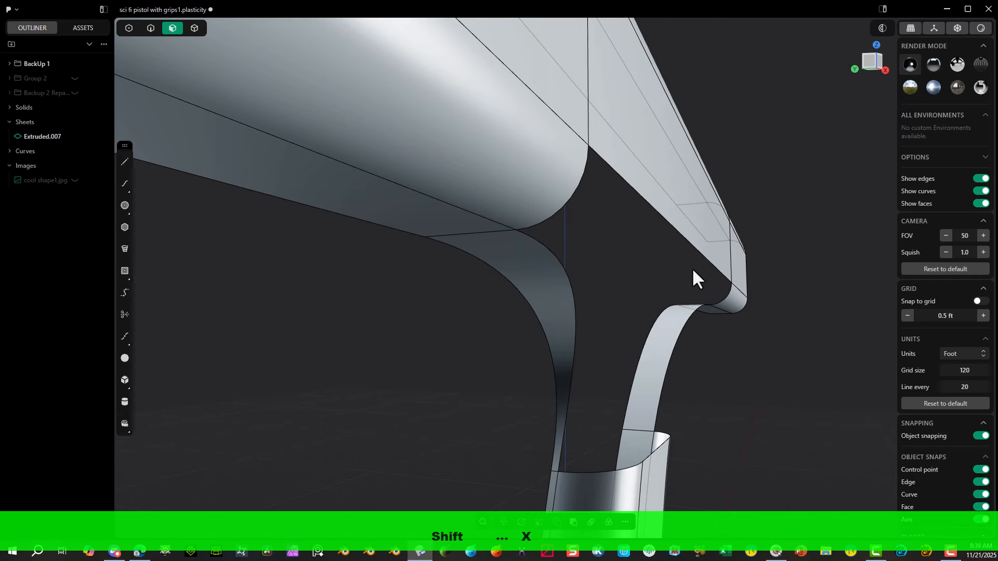
# Step: Create a bridge curve from the handle's lengthwise side edge to the upper body's edge above its rounded lower face at the rear split
pyautogui.moveTo(717, 214); pyautogui.dragTo(671, 185, button='middle')
pyautogui.moveTo(593, 331); pyautogui.dragTo(616, 348, button='middle')
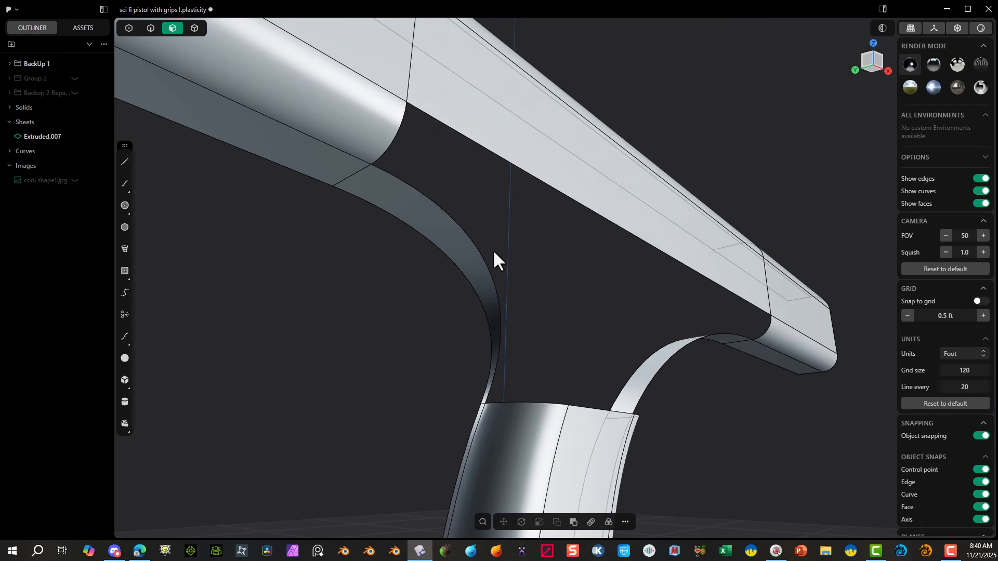
pyautogui.scroll(-3, 493, 255)
pyautogui.moveTo(590, 401); pyautogui.dragTo(559, 410, button='middle')
pyautogui.press('f')
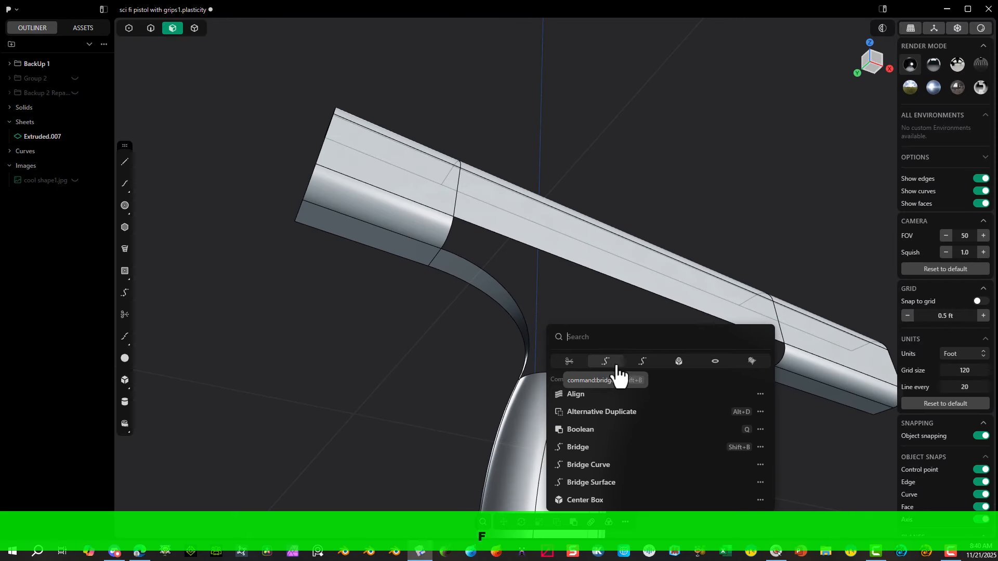
pyautogui.click(643, 362)
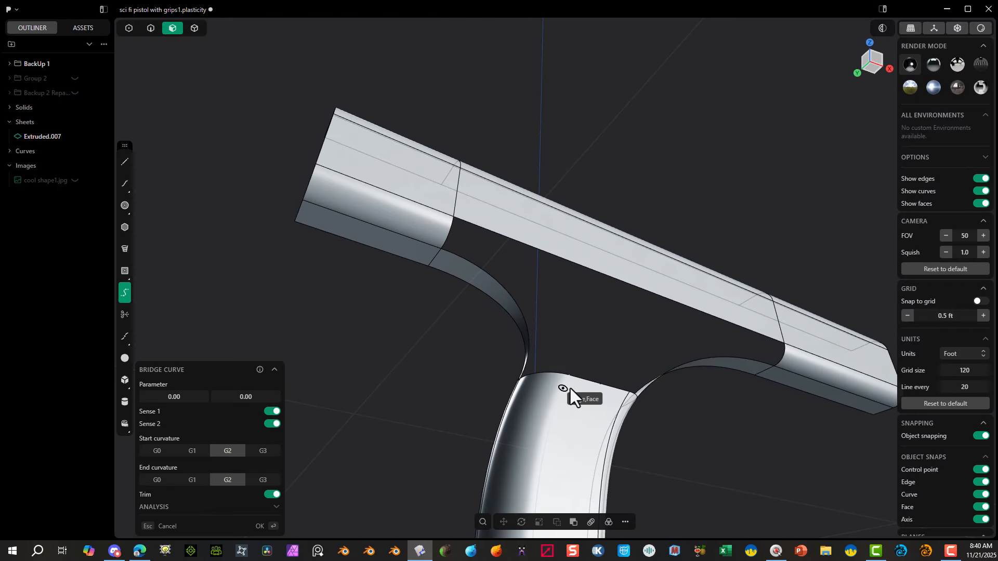
pyautogui.click(570, 384)
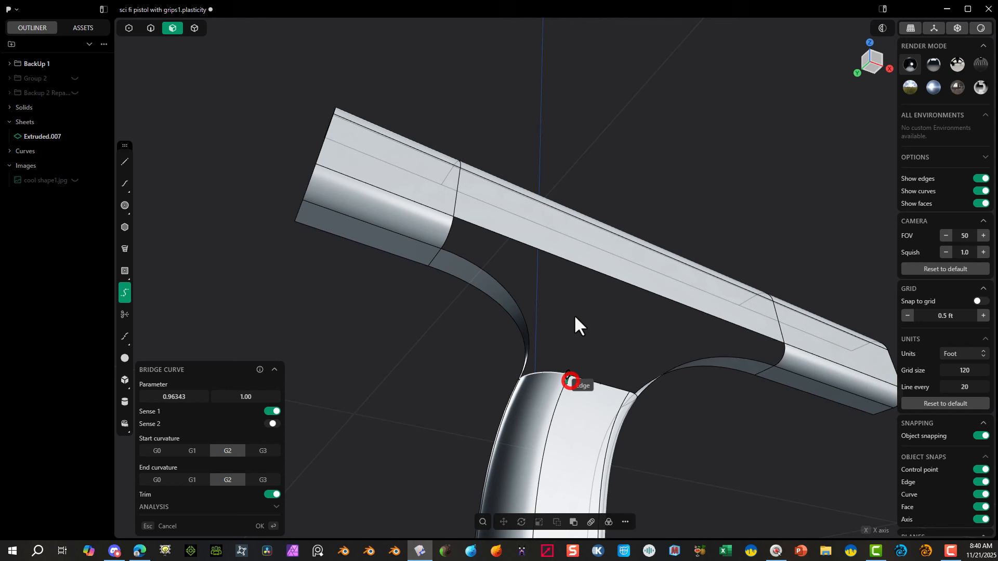
pyautogui.click(444, 210)
pyautogui.moveTo(447, 213); pyautogui.dragTo(442, 312, button='middle')
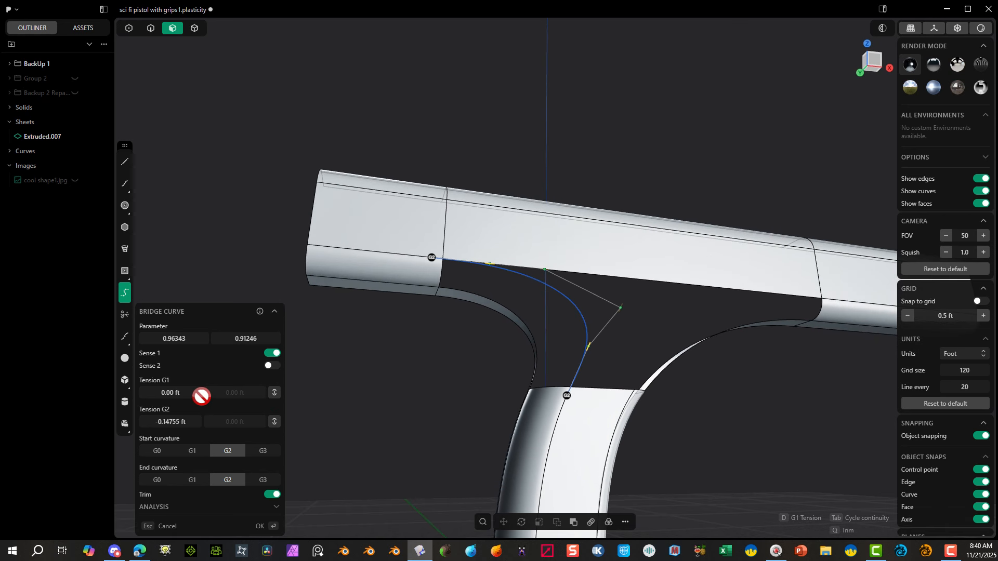
# Step: Set the side bridge curve's start and end curvature to G1 and both parameters to 1.00
pyautogui.click(205, 452)
pyautogui.click(195, 480)
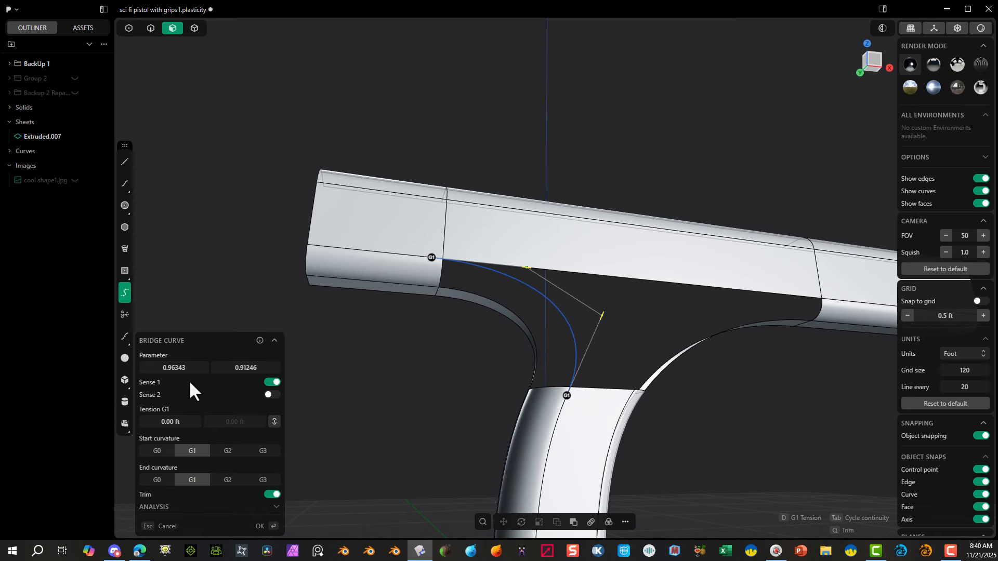
pyautogui.moveTo(182, 367); pyautogui.dragTo(182, 367)
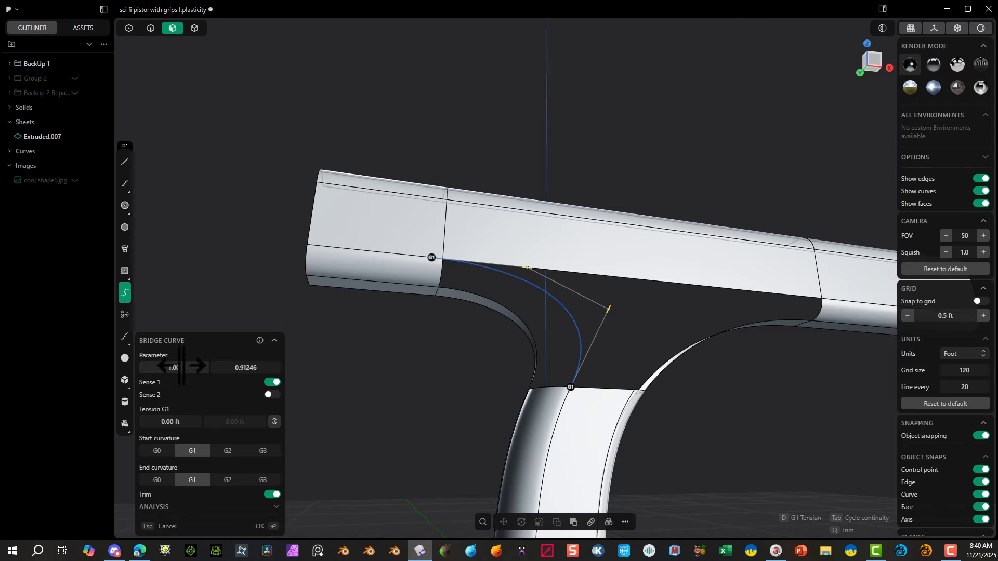
pyautogui.moveTo(243, 370); pyautogui.dragTo(253, 370)
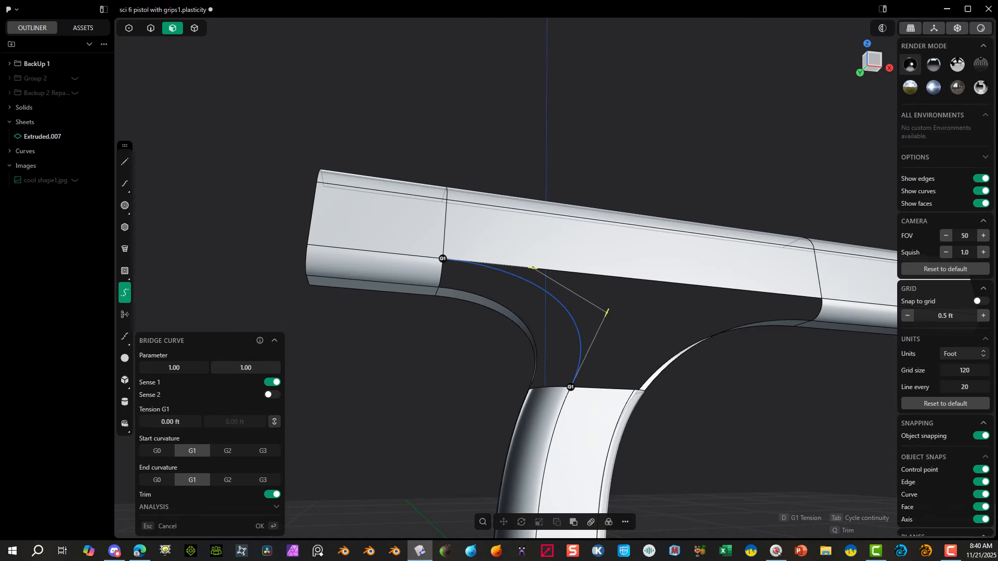
pyautogui.click(260, 526)
pyautogui.moveTo(387, 335); pyautogui.dragTo(501, 372, button='middle')
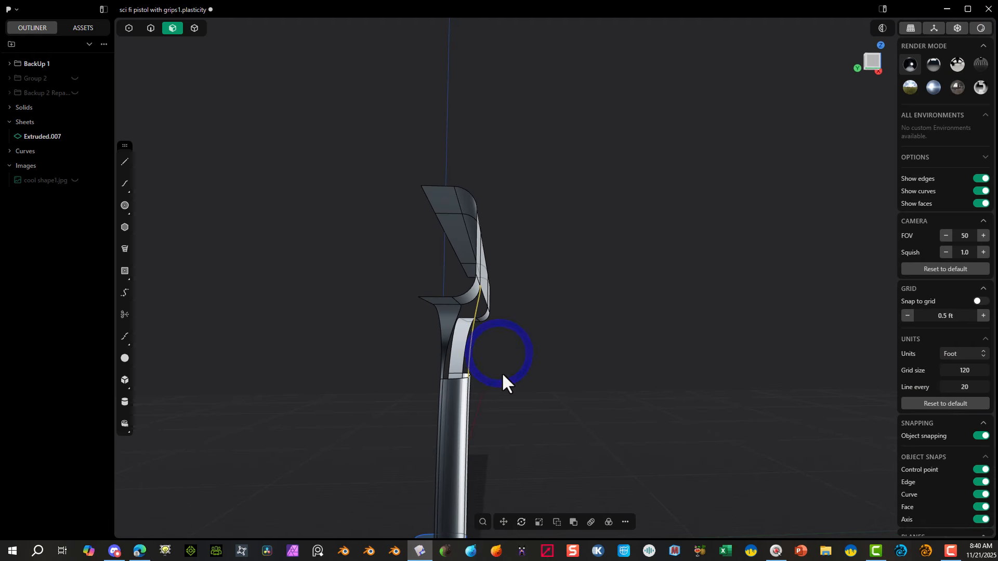
# Step: Extrude the rear side bridge curve about 1.70 ft outward, square to the side, as a guide sheet, and hide the curve
pyautogui.press('e')
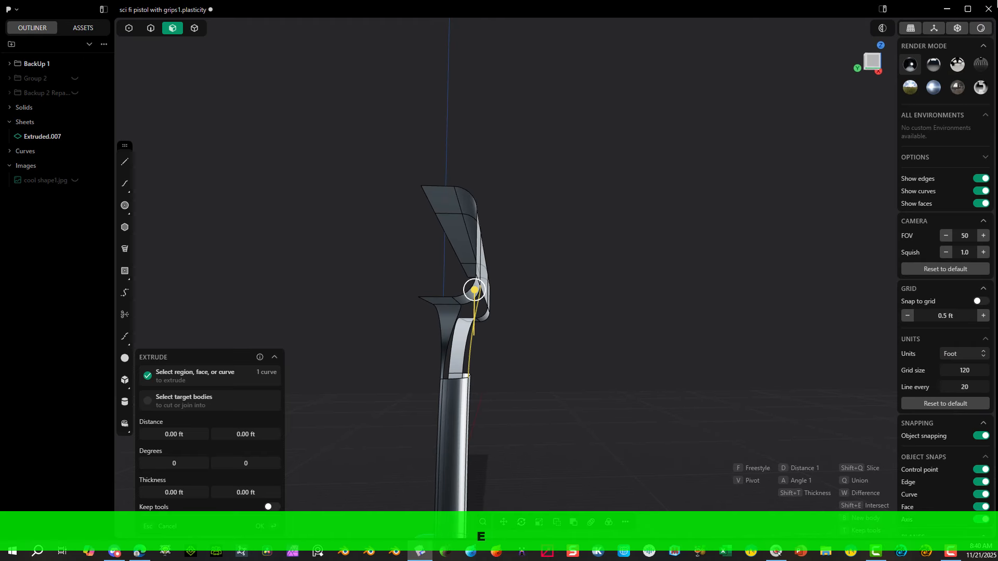
pyautogui.click(877, 62)
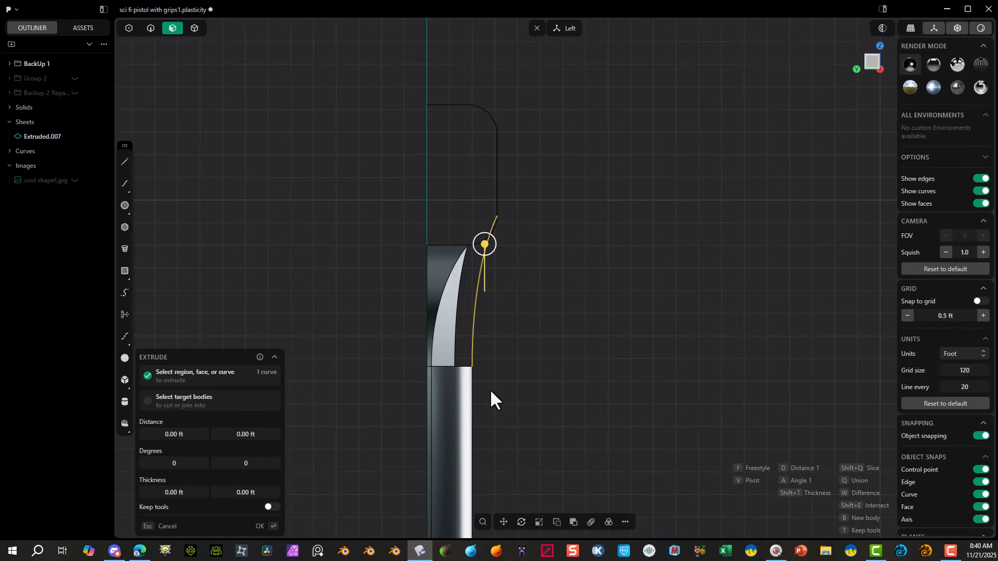
pyautogui.scroll(2, 491, 393)
pyautogui.press('f')
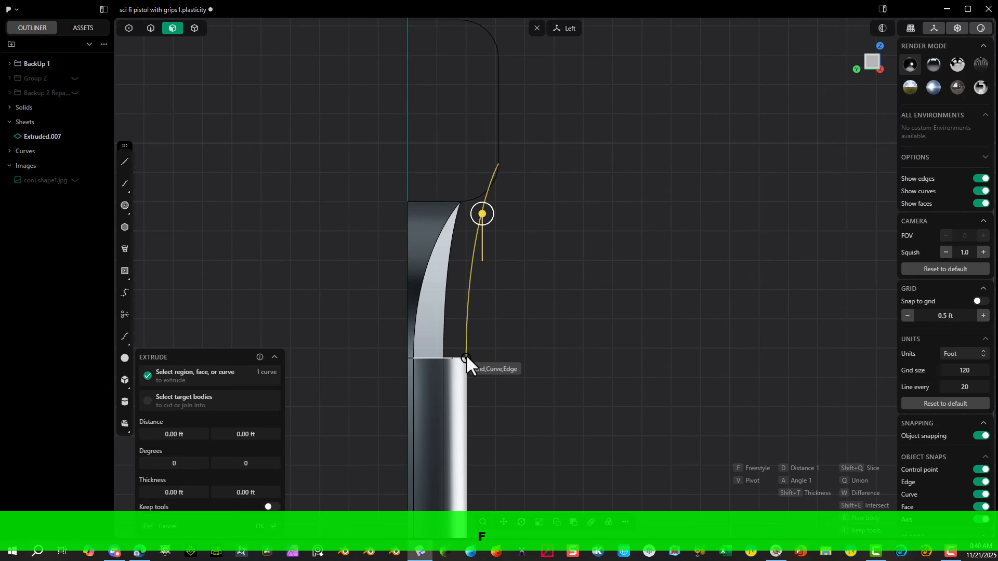
pyautogui.click(564, 353)
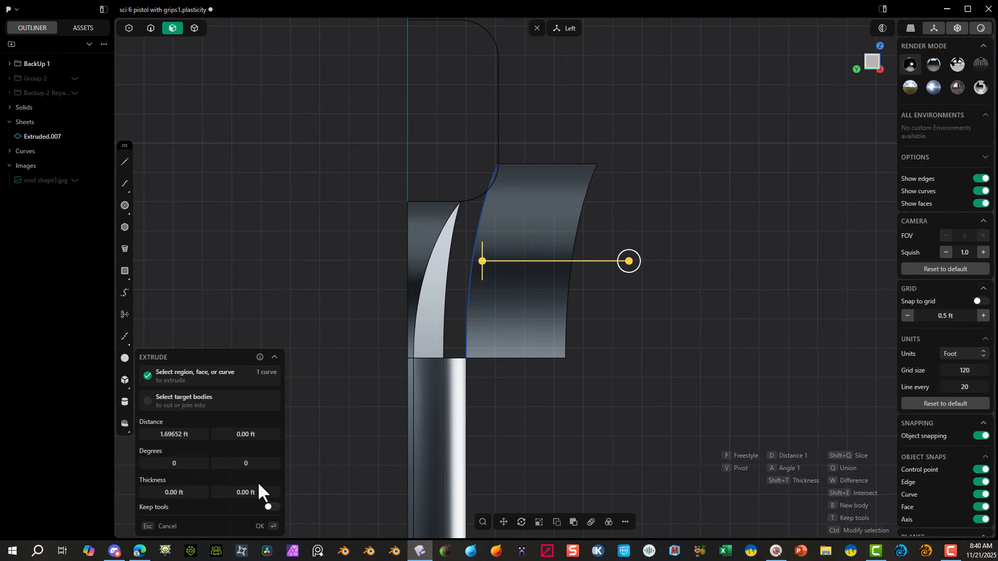
pyautogui.click(265, 528)
pyautogui.click(150, 29)
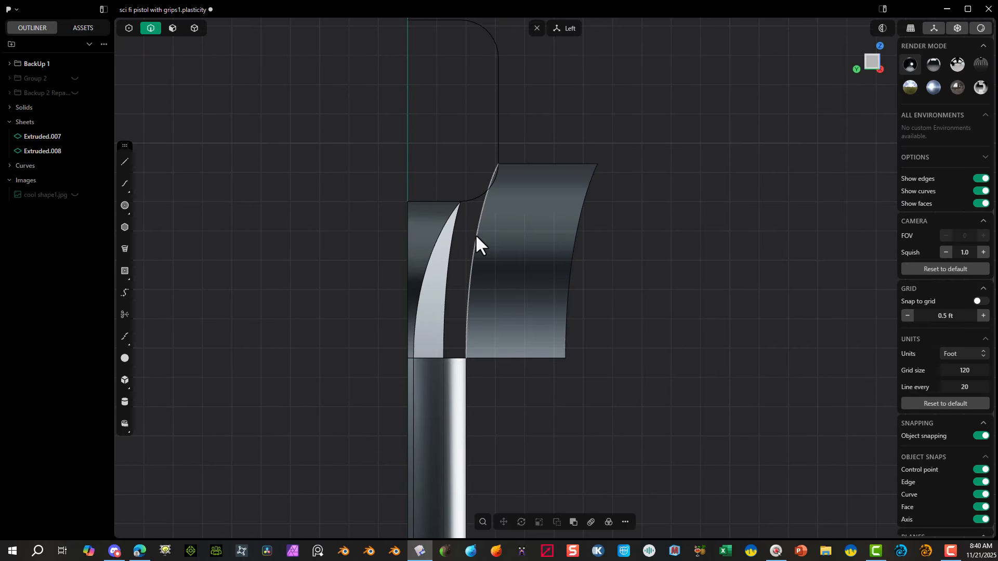
pyautogui.press('h')
# Step: Patch the four-sided rear corner gap with G1 at the upper body, handle and rear strip edges and G0 at the guide sheet
pyautogui.moveTo(713, 230); pyautogui.dragTo(613, 225, button='middle')
pyautogui.moveTo(711, 206); pyautogui.dragTo(690, 107, button='middle')
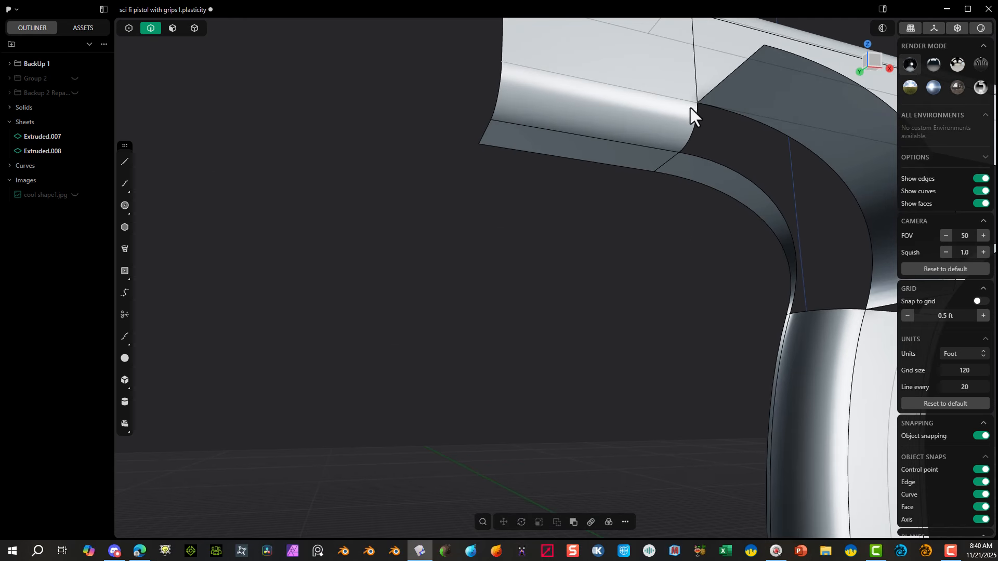
pyautogui.click(691, 128)
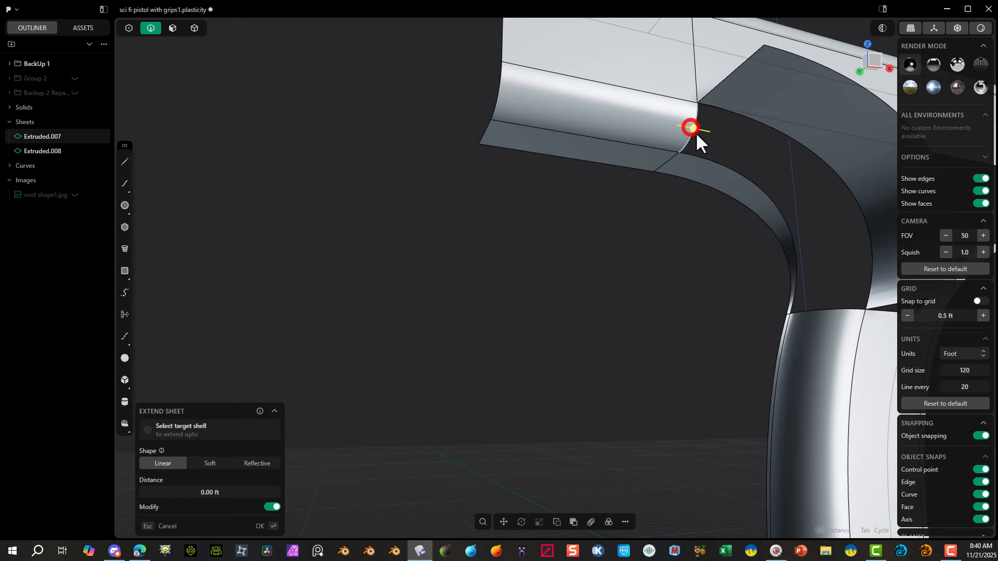
pyautogui.keyDown('shift'); pyautogui.click(775, 126); pyautogui.keyUp('shift')
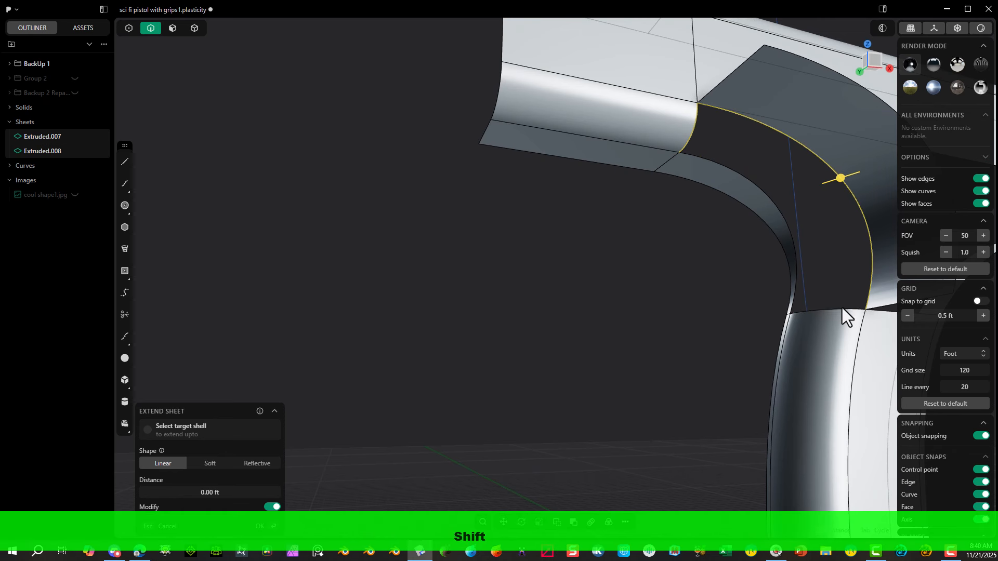
pyautogui.keyDown('shift'); pyautogui.click(791, 229); pyautogui.keyUp('shift')
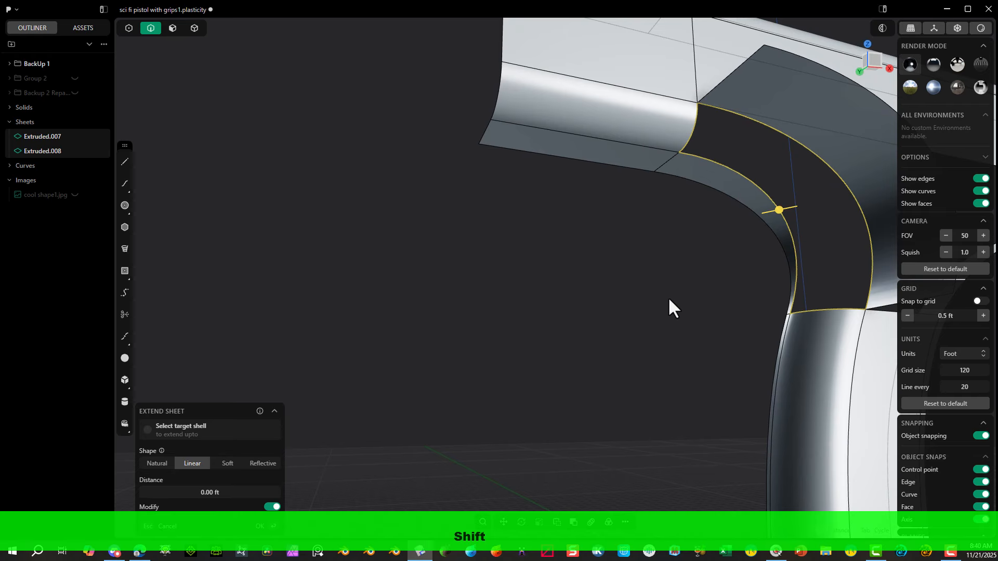
pyautogui.hotkey('shift', 'j')
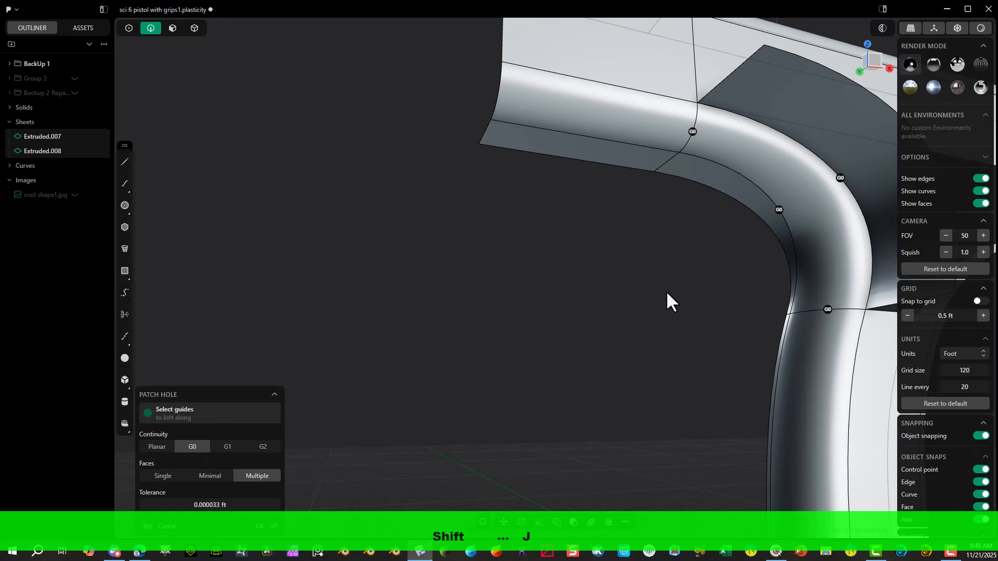
pyautogui.click(779, 210)
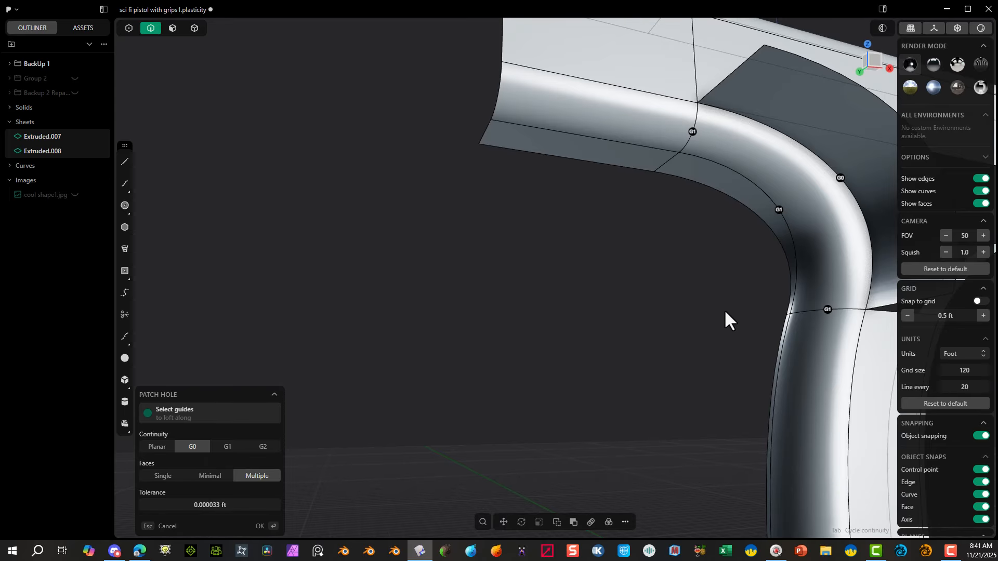
pyautogui.moveTo(725, 312); pyautogui.dragTo(715, 290, button='middle')
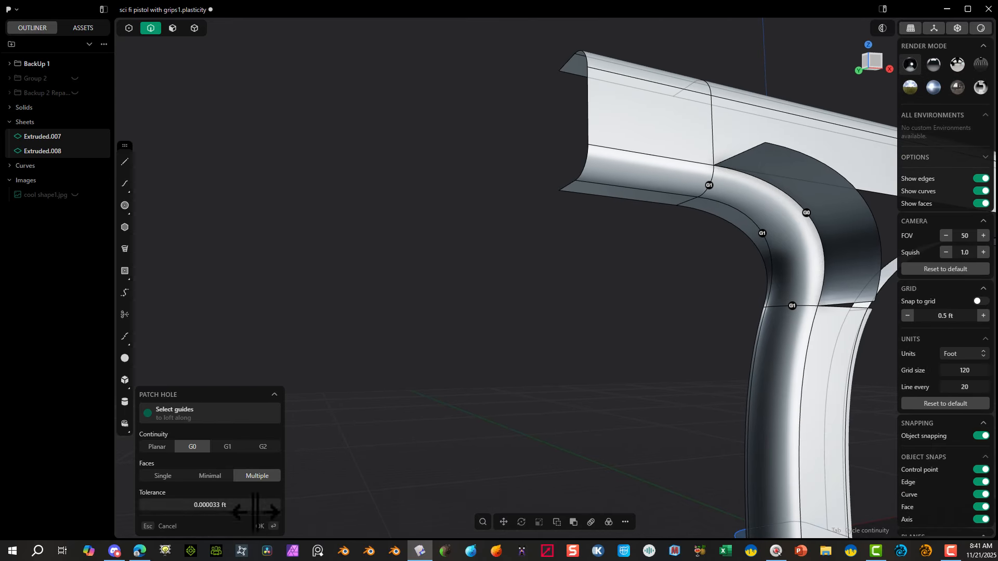
pyautogui.click(263, 526)
pyautogui.click(388, 248)
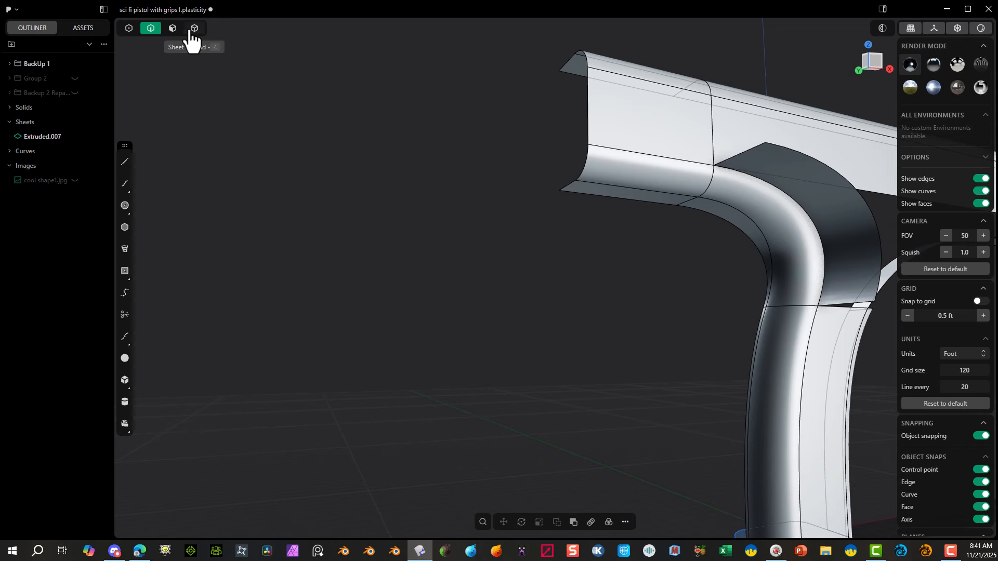
# Step: Delete the rear side guide sheet face beside the new corner patch
pyautogui.click(174, 28)
pyautogui.click(819, 184)
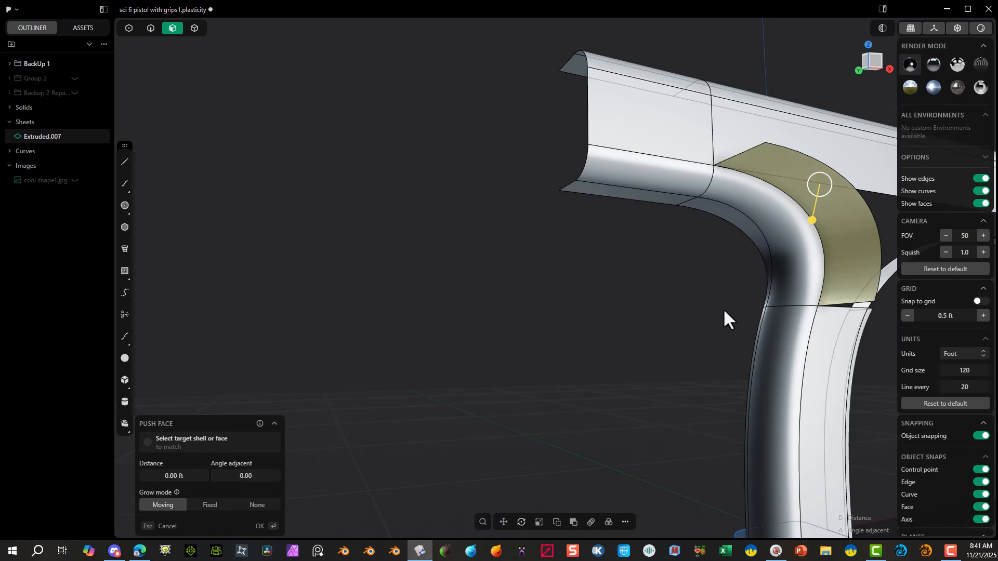
pyautogui.hotkey('shift', 'x')
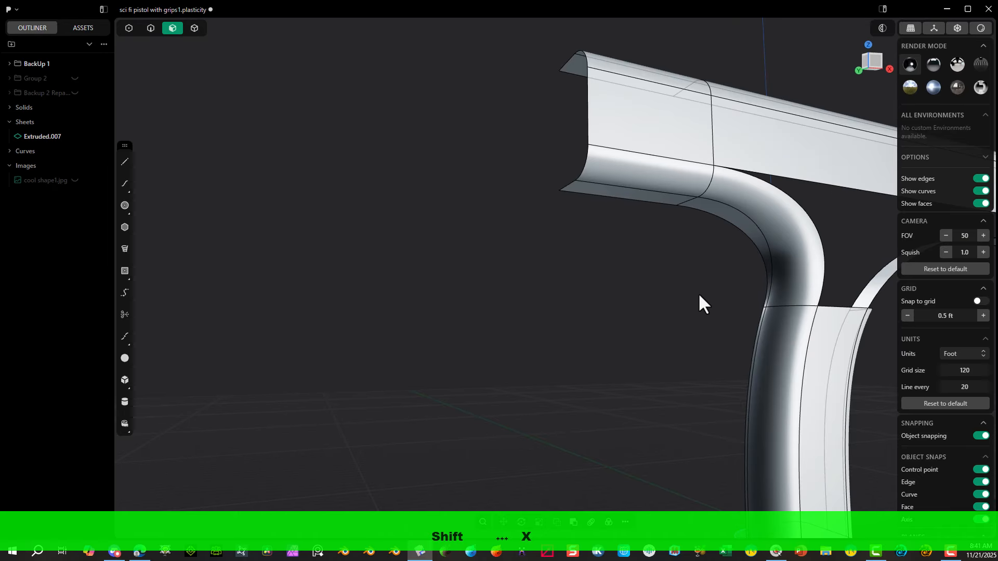
# Step: Create a bridge curve from the handle's front lengthwise side edge to the upper body's edge above its rounded lower face at the front split
pyautogui.click(194, 29)
pyautogui.click(699, 158)
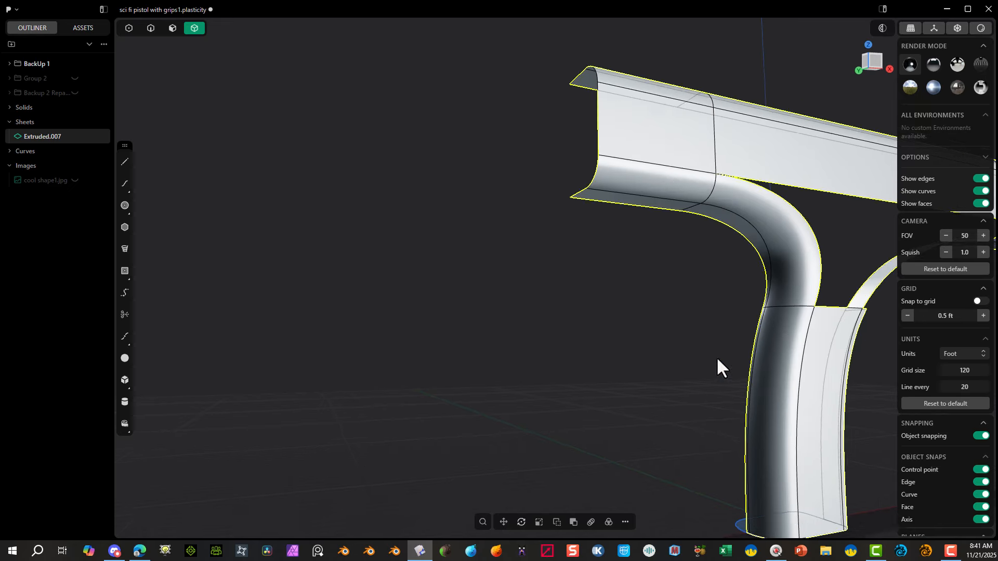
pyautogui.moveTo(718, 360); pyautogui.dragTo(580, 288, button='middle')
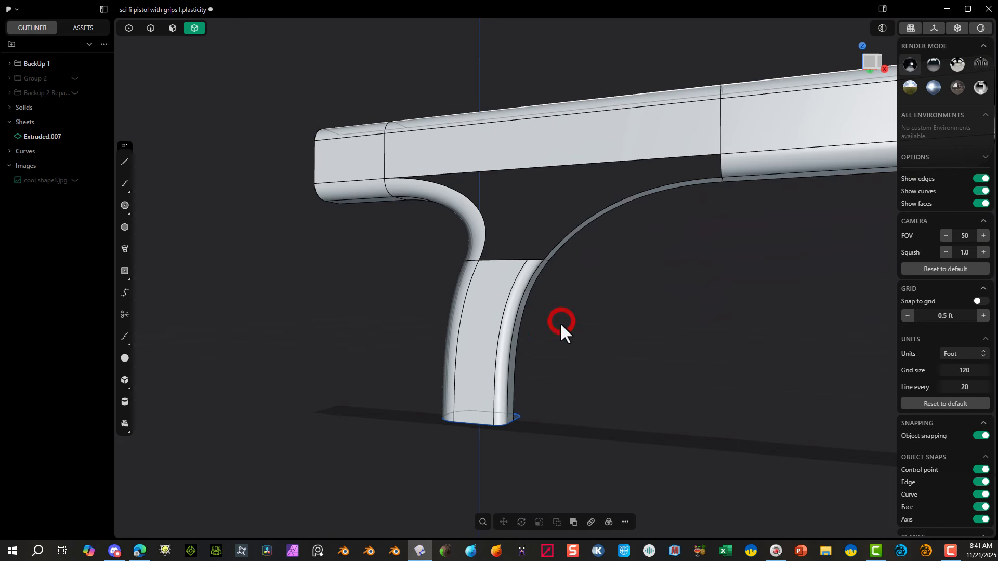
pyautogui.moveTo(560, 322); pyautogui.dragTo(524, 190, button='middle')
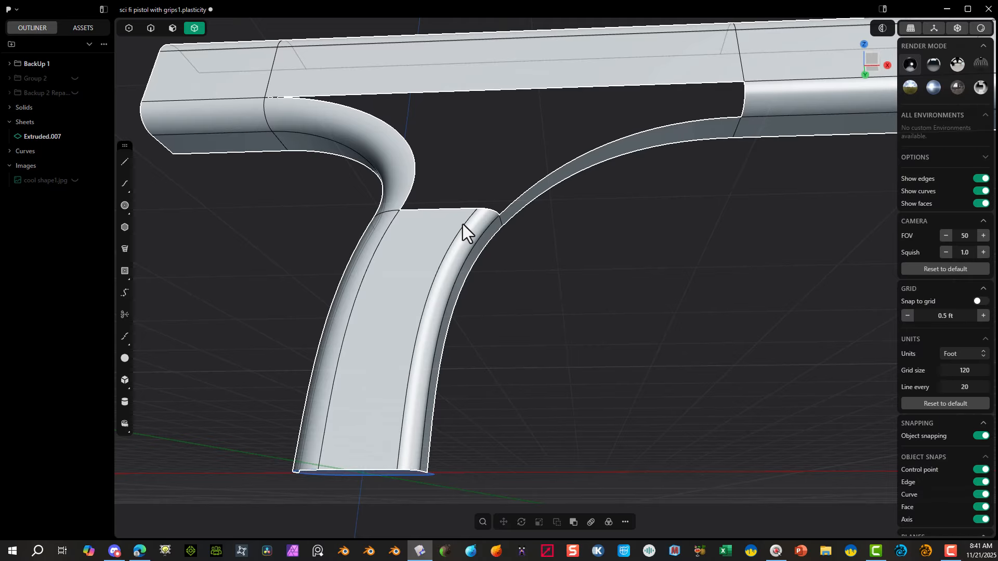
pyautogui.press('f')
pyautogui.click(558, 260)
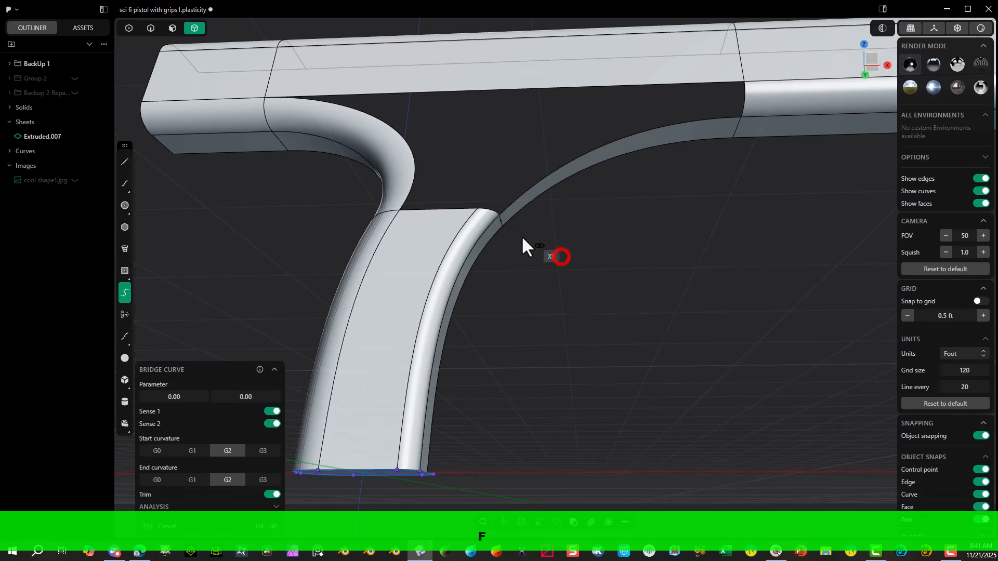
pyautogui.click(480, 216)
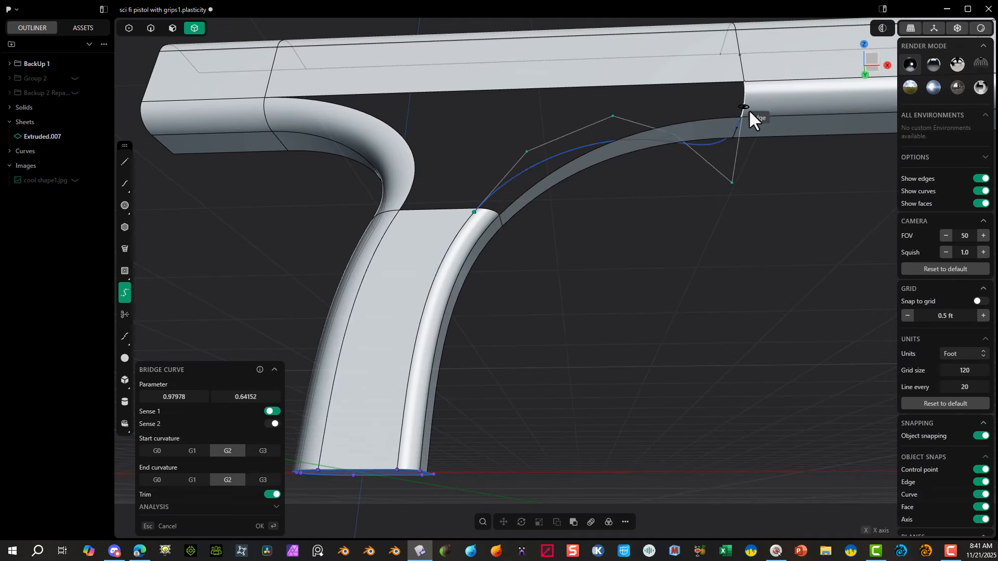
pyautogui.click(760, 80)
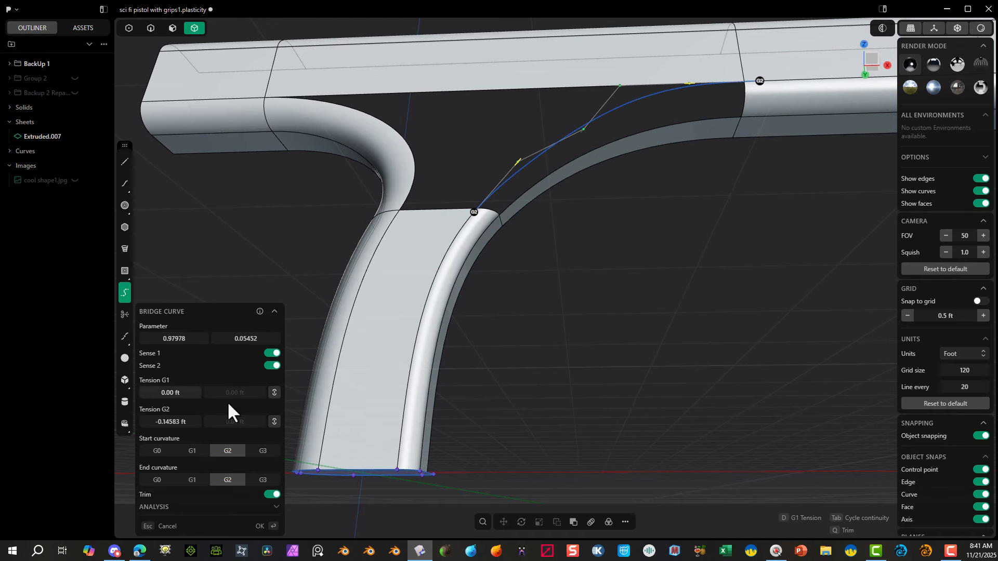
# Step: Set the front side bridge curve's start and end curvature to G1 and its parameters to 1.00 and 0.00
pyautogui.click(192, 450)
pyautogui.click(192, 480)
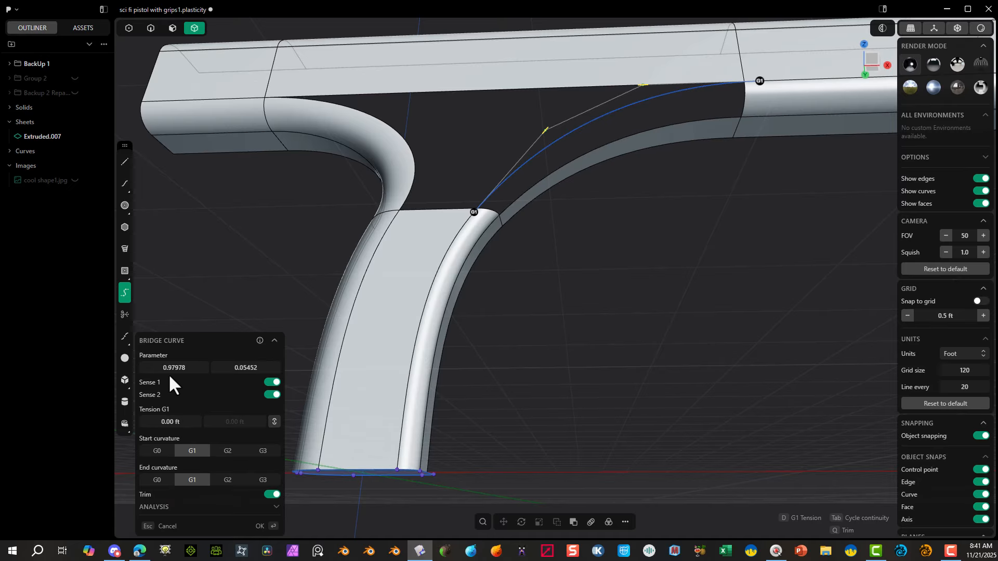
pyautogui.moveTo(175, 366); pyautogui.dragTo(183, 365)
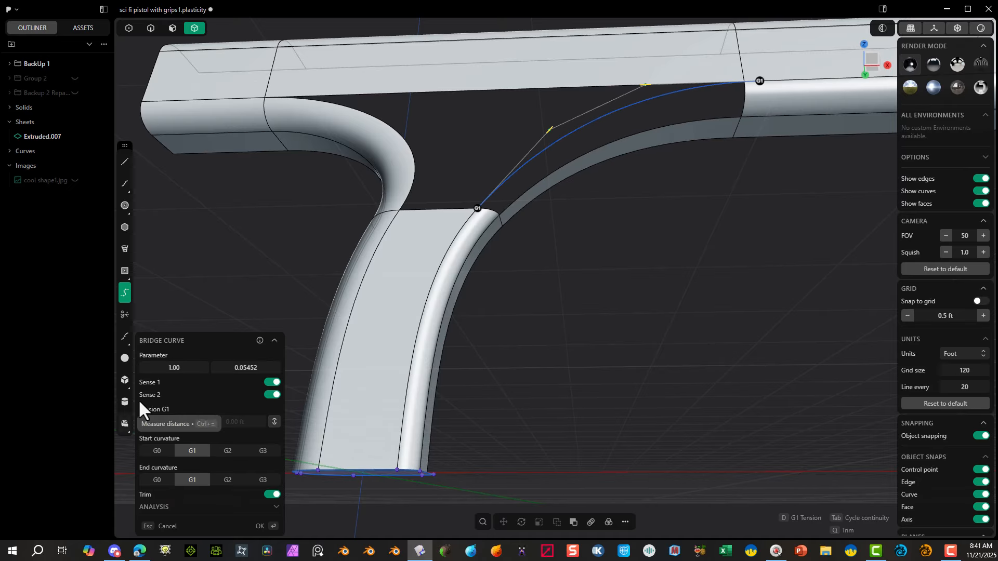
pyautogui.moveTo(246, 368)
pyautogui.mouseDown()
pyautogui.moveTo(256, 367)
pyautogui.moveTo(244, 367)
pyautogui.mouseUp()
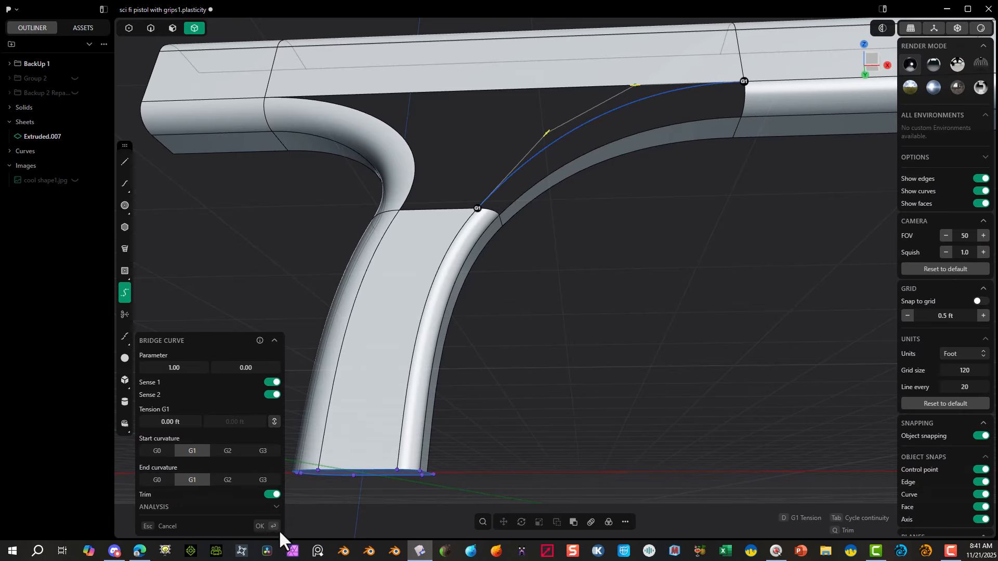
pyautogui.click(262, 527)
# Step: Extrude the front side bridge curve about 1.95 ft outward, square to the side, as a guide sheet, and hide the curve
pyautogui.moveTo(883, 54); pyautogui.dragTo(827, 100, button='middle')
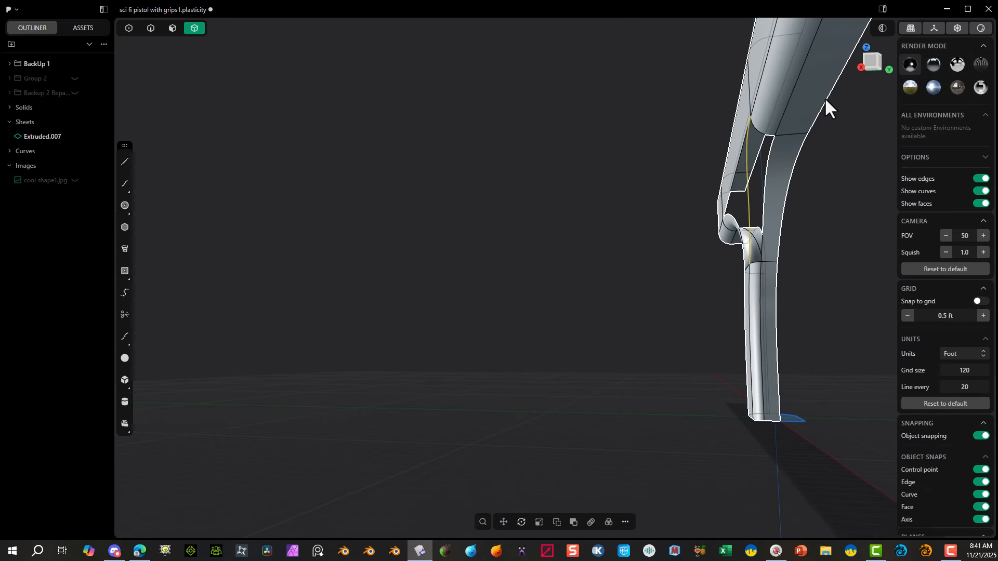
pyautogui.click(875, 64)
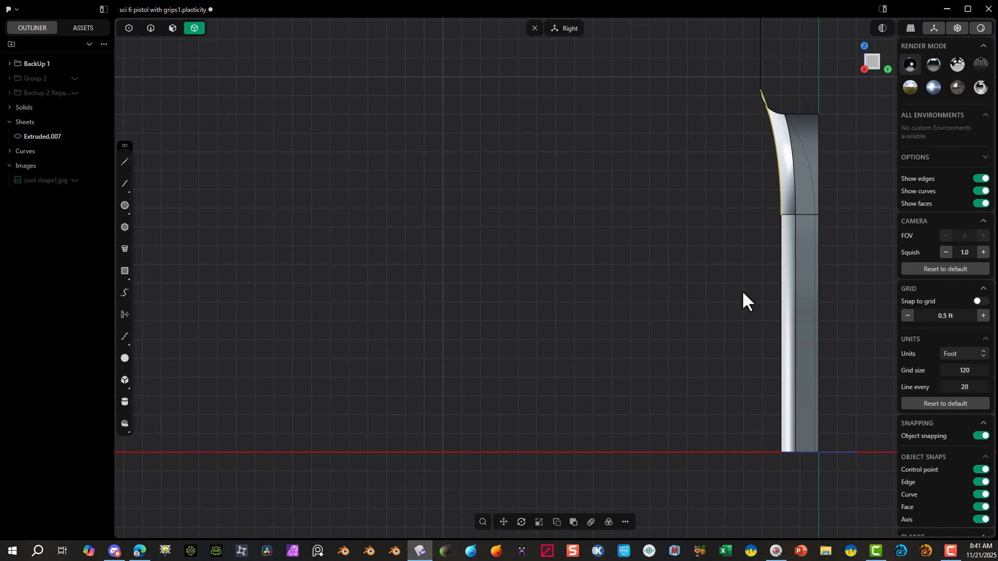
pyautogui.press('e')
pyautogui.press('f')
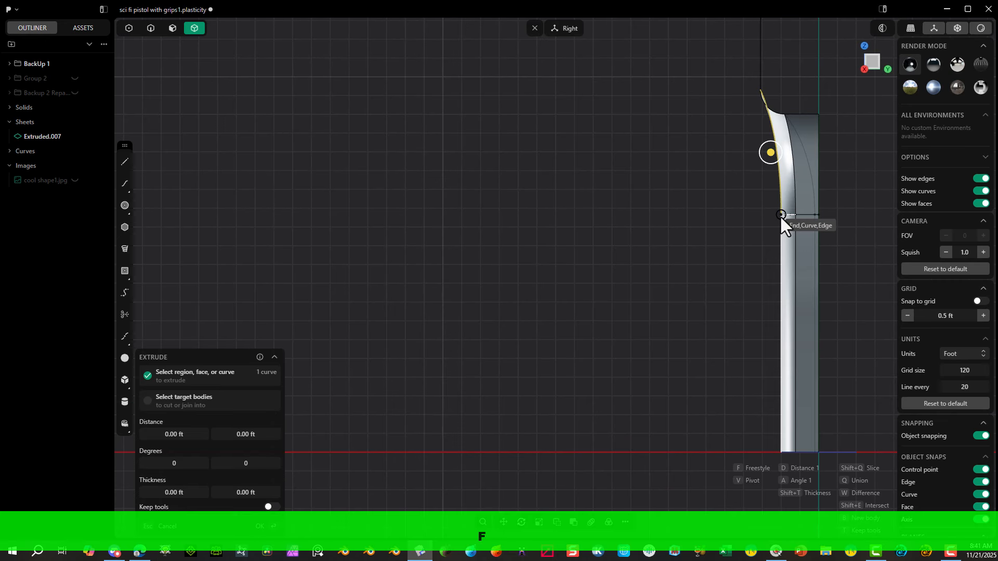
pyautogui.click(781, 216)
pyautogui.click(707, 217)
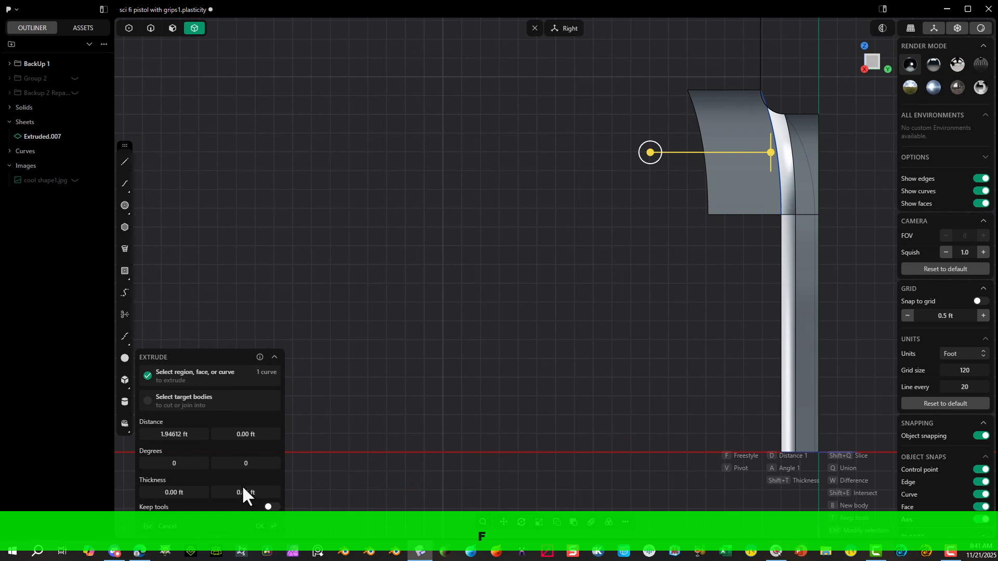
pyautogui.click(259, 520)
pyautogui.moveTo(419, 244); pyautogui.dragTo(479, 247, button='middle')
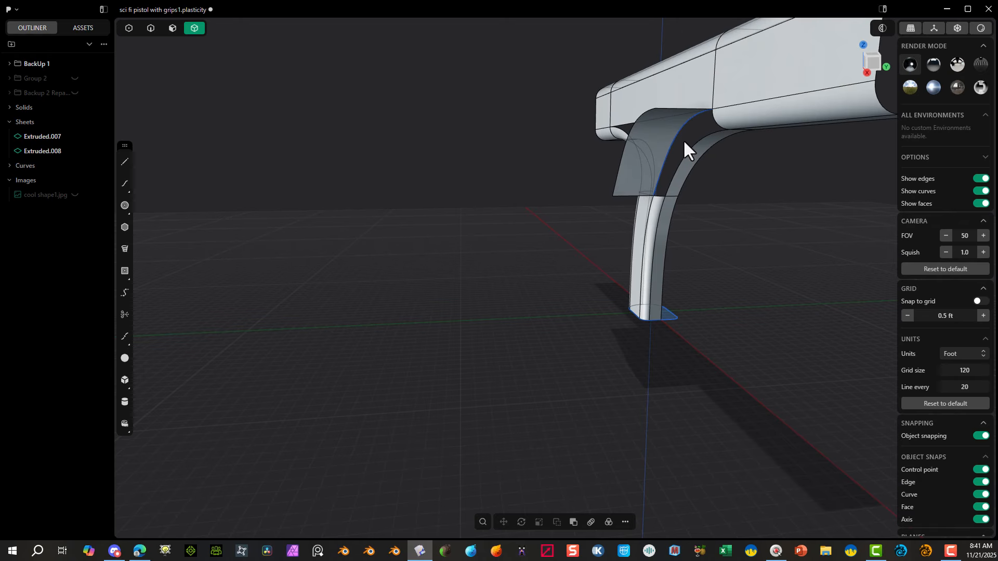
pyautogui.click(150, 28)
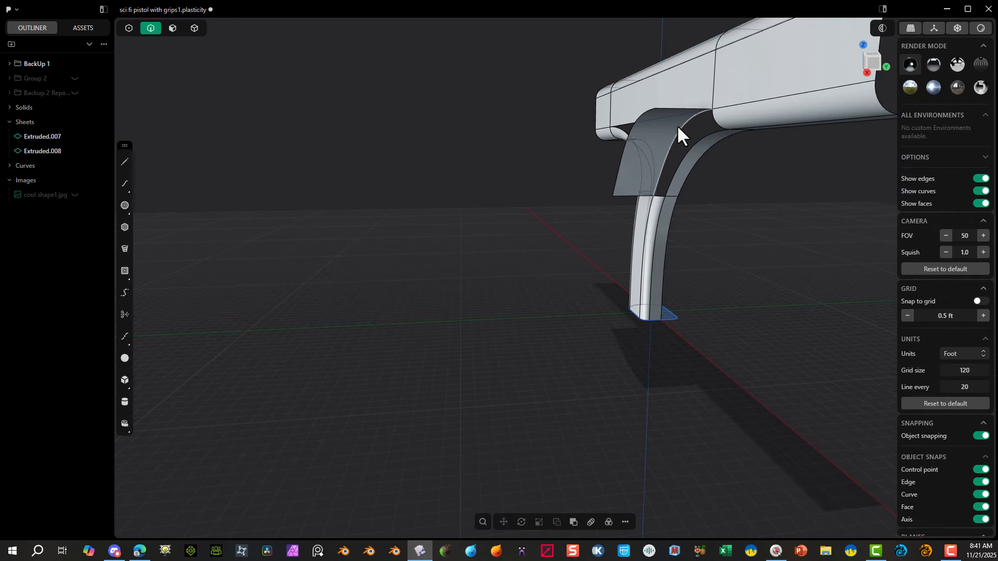
pyautogui.click(678, 131)
pyautogui.press('h')
# Step: Patch the front corner gap bounded by the side guide sheet, the front bridge surface, the handle and the upper body
pyautogui.moveTo(626, 157); pyautogui.dragTo(758, 174, button='middle')
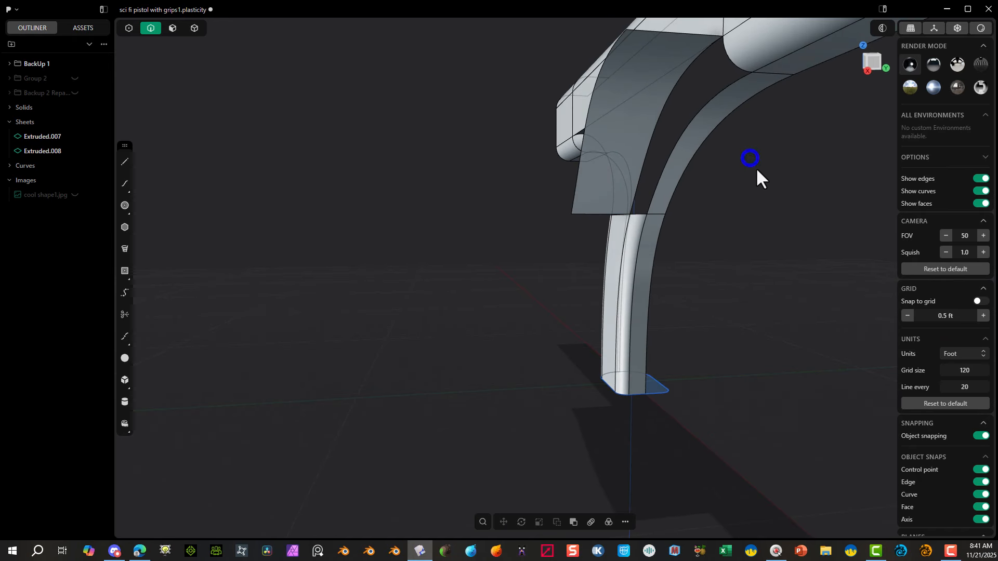
pyautogui.click(692, 60)
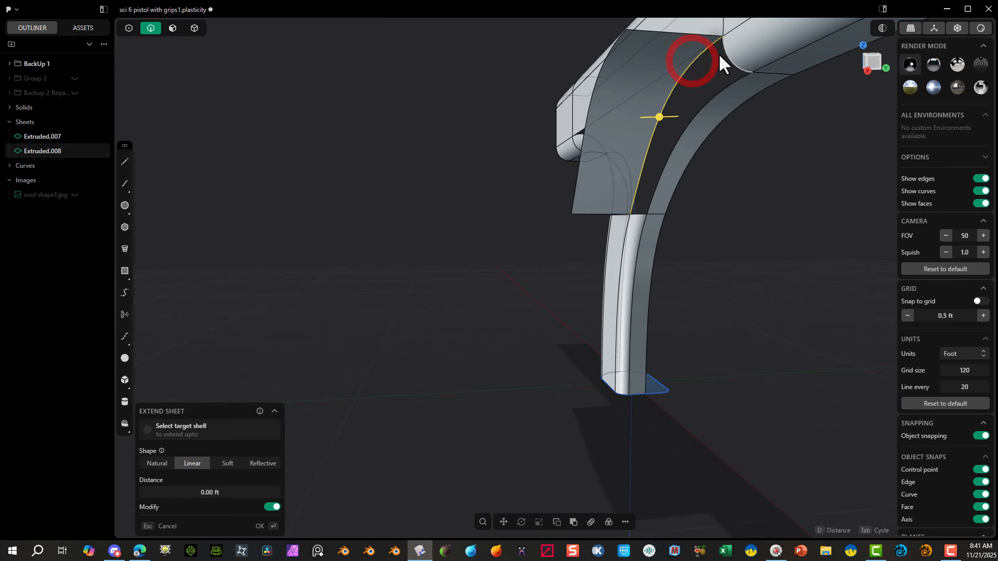
pyautogui.keyDown('shift'); pyautogui.click(734, 81); pyautogui.keyUp('shift')
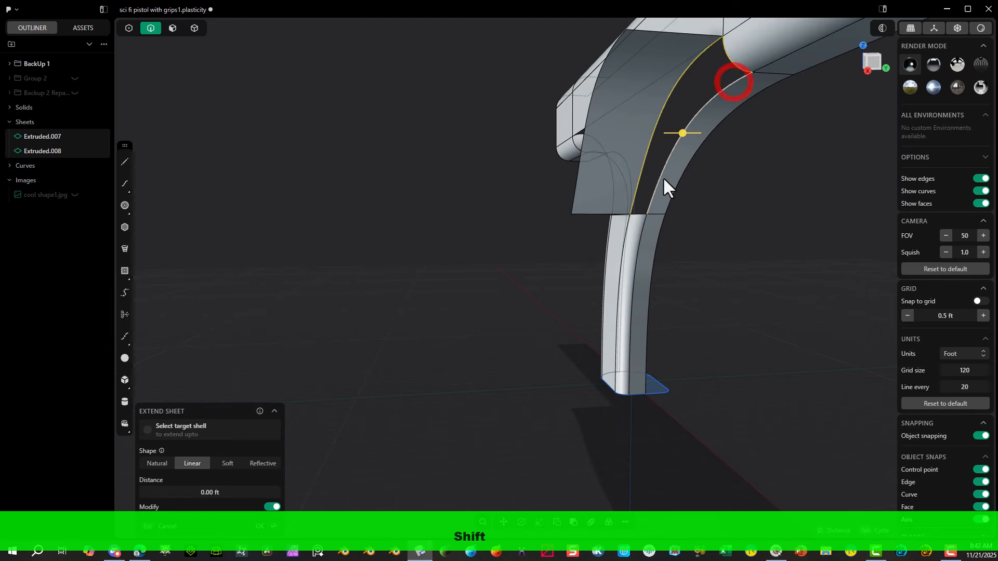
pyautogui.keyDown('shift'); pyautogui.click(640, 212); pyautogui.keyUp('shift')
pyautogui.scroll(4, 582, 213)
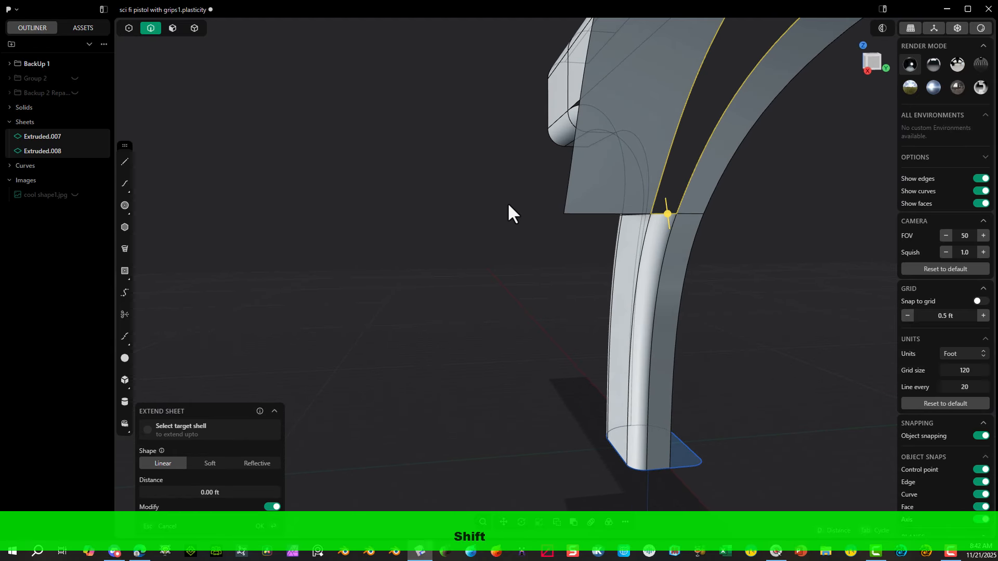
pyautogui.moveTo(497, 205); pyautogui.dragTo(547, 207, button='middle')
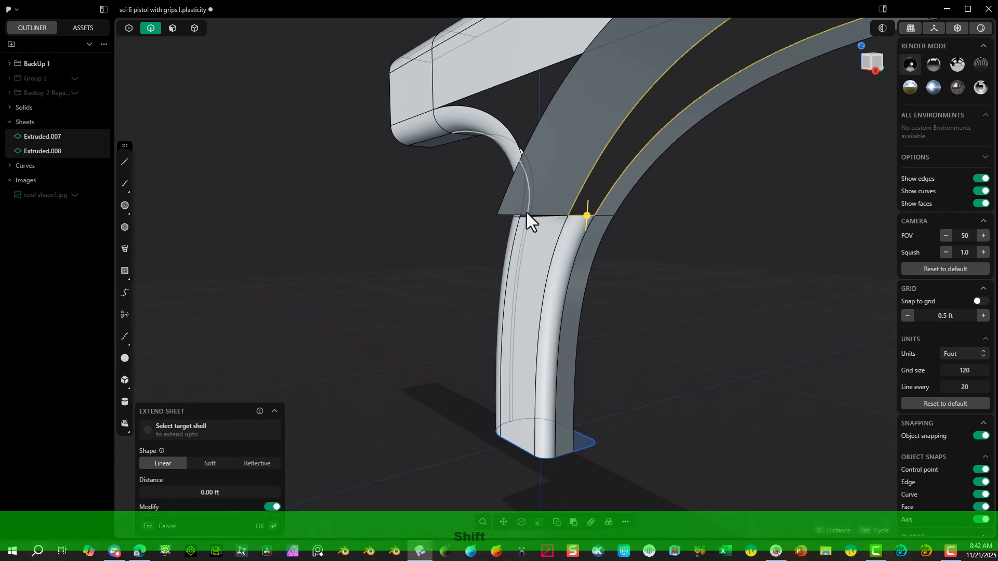
pyautogui.hotkey('shift', 'j')
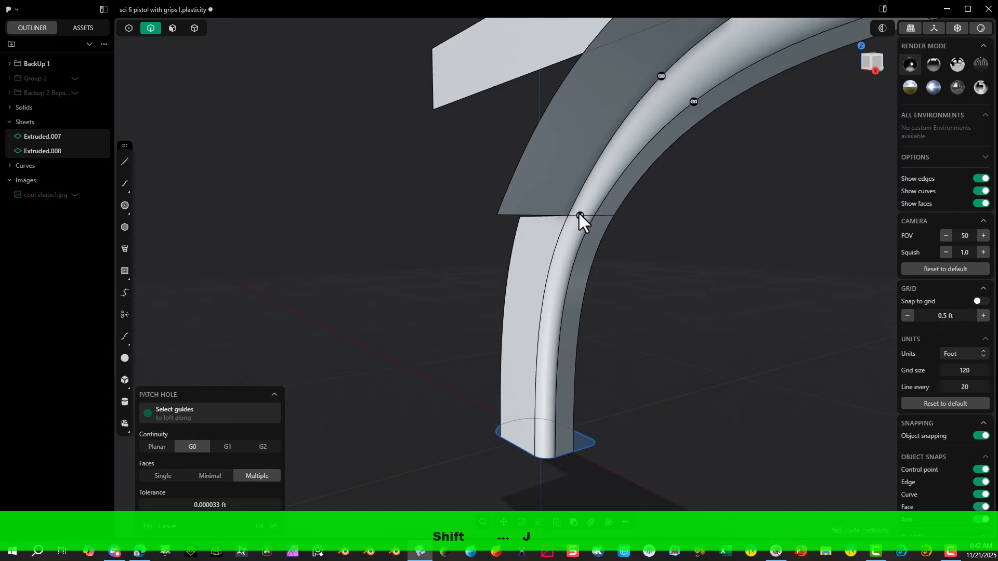
# Step: Set the front corner patch to G1 continuity at the handle end, the front bridge surface edge and the upper body end
pyautogui.click(580, 214)
pyautogui.moveTo(693, 103); pyautogui.dragTo(697, 202, button='middle')
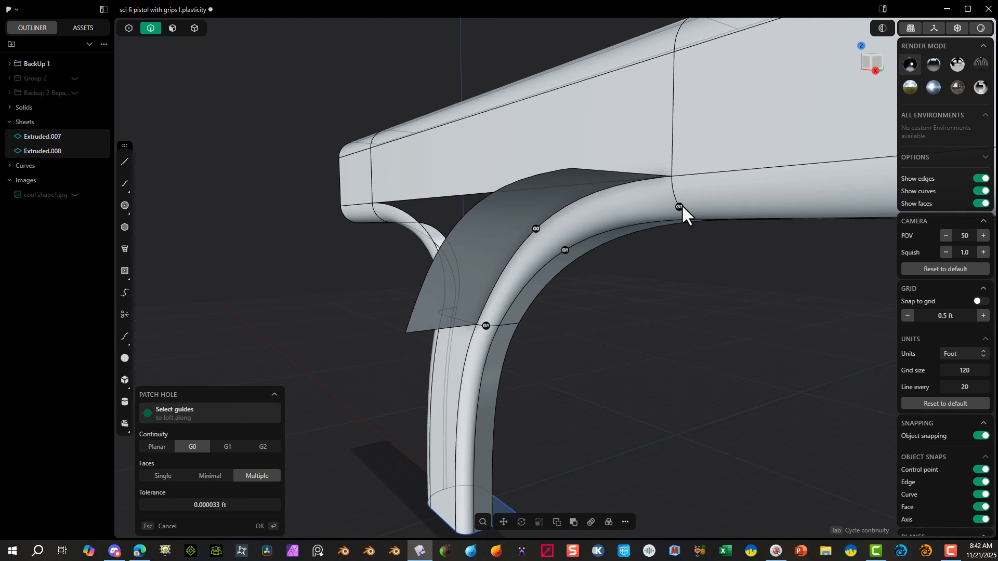
pyautogui.click(681, 204)
pyautogui.click(260, 527)
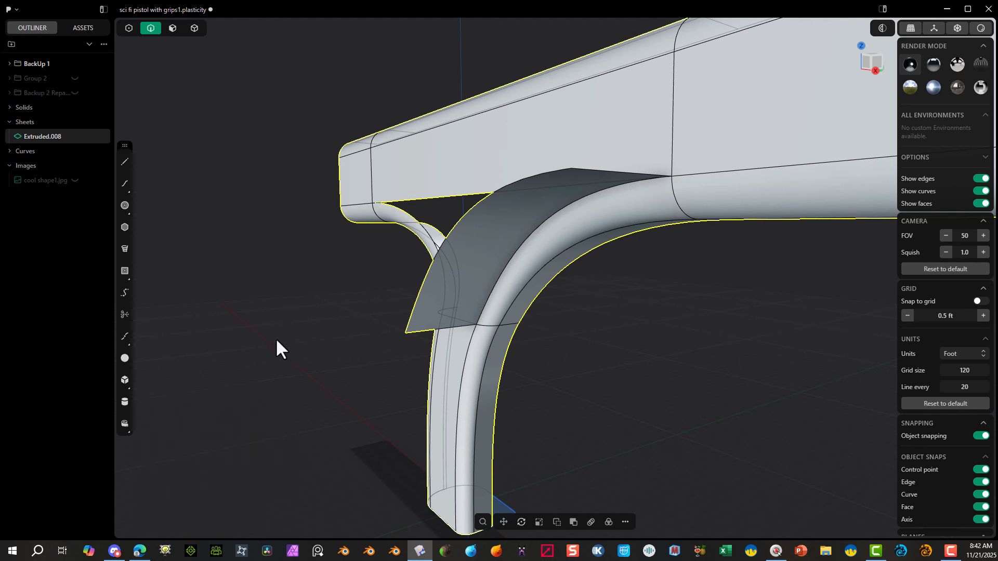
# Step: Delete the front side guide sheet face beside the new corner patch
pyautogui.click(169, 36)
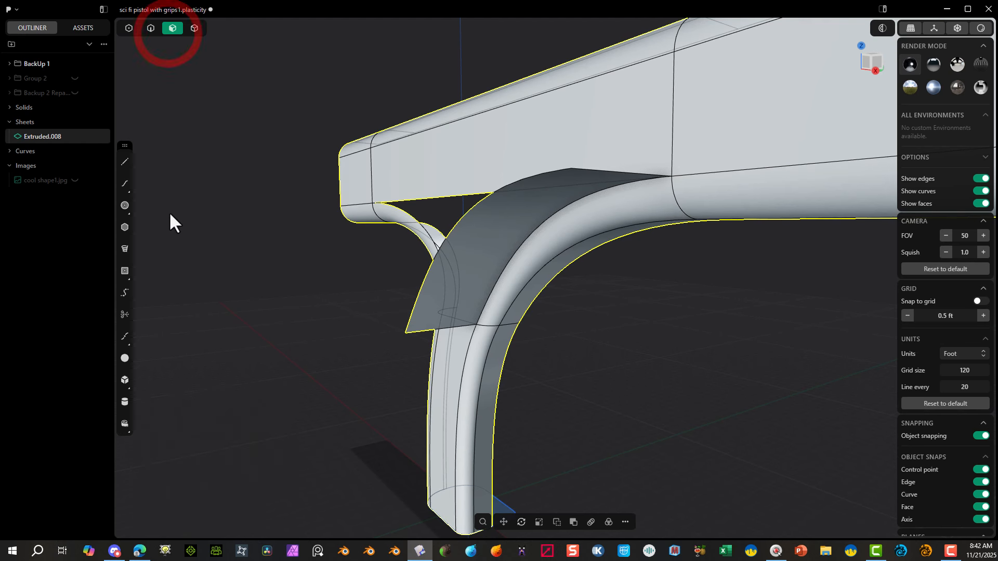
pyautogui.click(167, 213)
pyautogui.click(484, 214)
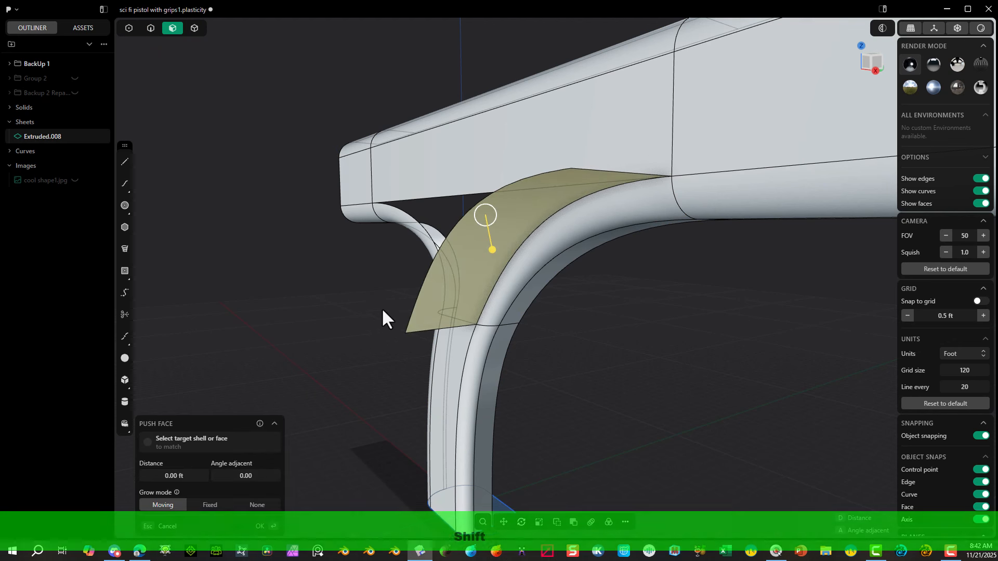
pyautogui.hotkey('shift', 'x')
pyautogui.moveTo(347, 282); pyautogui.dragTo(417, 277, button='middle')
pyautogui.moveTo(415, 312); pyautogui.dragTo(581, 309, button='middle')
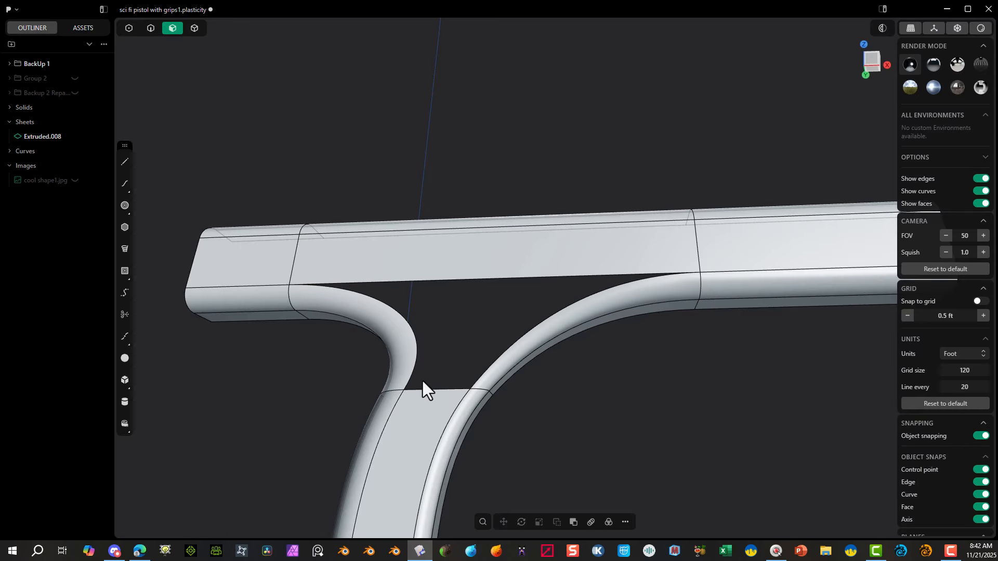
# Step: Try to patch the side opening from the two corner patch edges, the upper body's lower side edge and the handle's top side edge
pyautogui.click(151, 28)
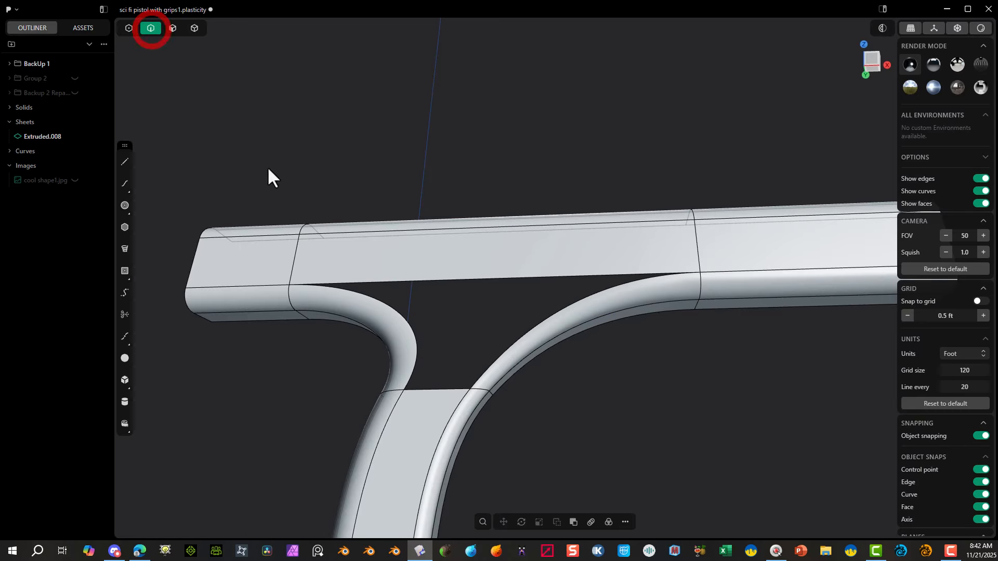
pyautogui.click(397, 303)
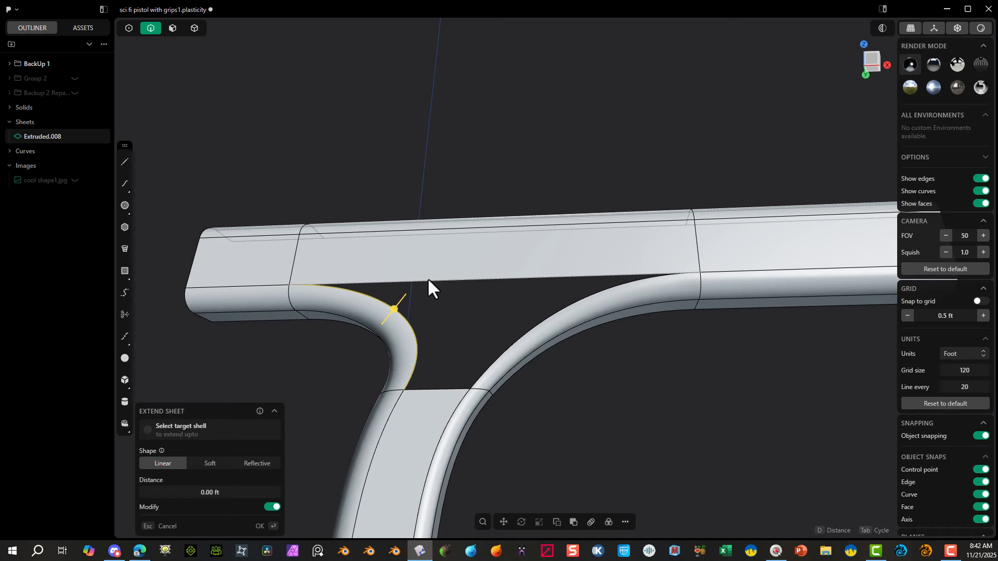
pyautogui.keyDown('shift'); pyautogui.click(428, 280); pyautogui.keyUp('shift')
pyautogui.keyDown('shift'); pyautogui.click(560, 309); pyautogui.keyUp('shift')
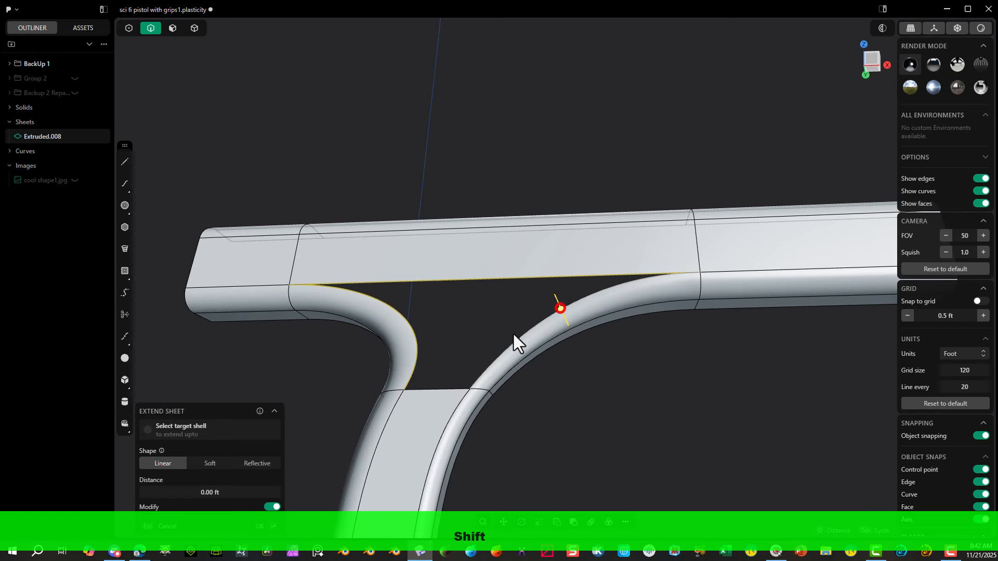
pyautogui.keyDown('shift'); pyautogui.click(432, 389); pyautogui.keyUp('shift')
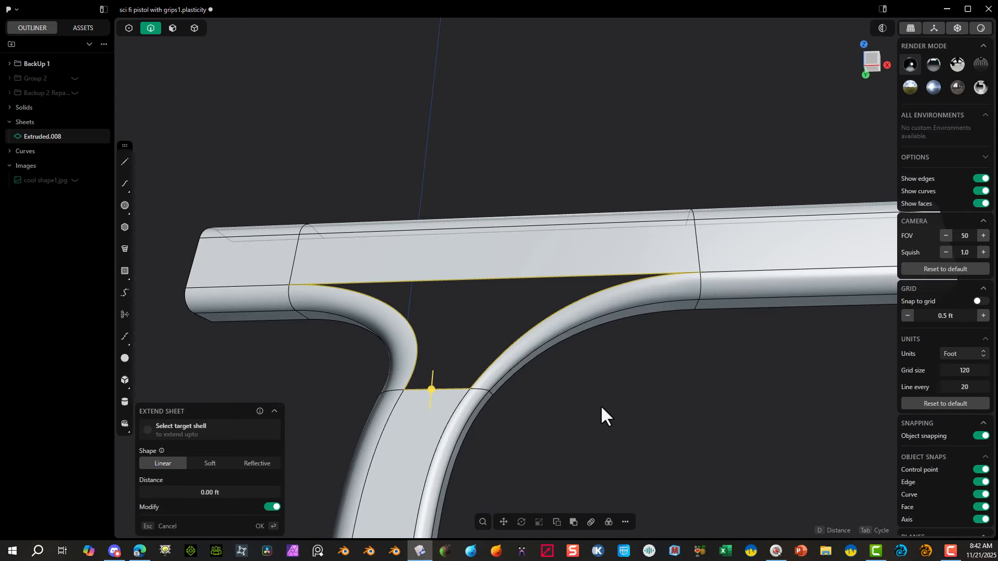
pyautogui.hotkey('shift', 'j')
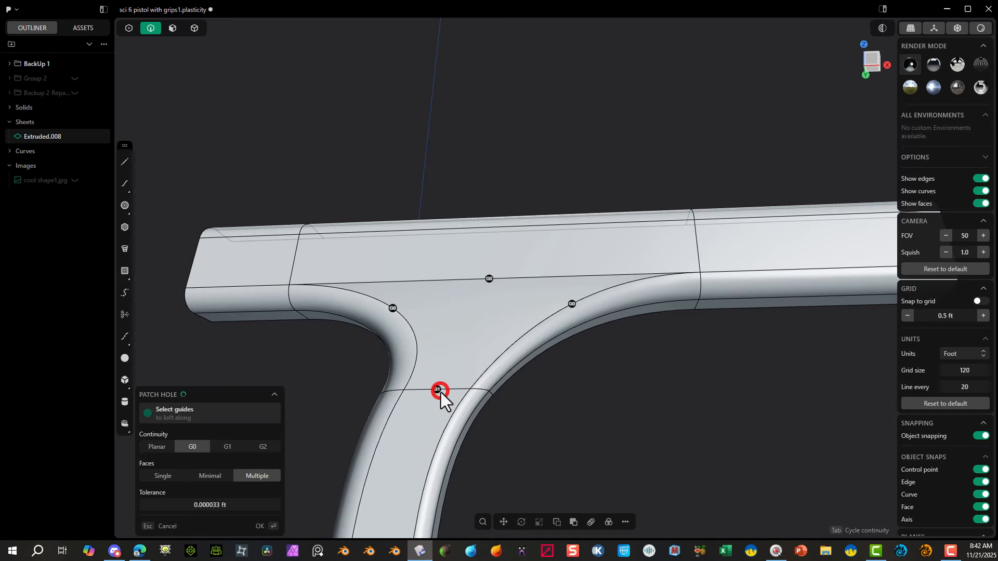
# Step: Try G1 continuity along all four edges of the side patch and cancel the patch
pyautogui.click(394, 309)
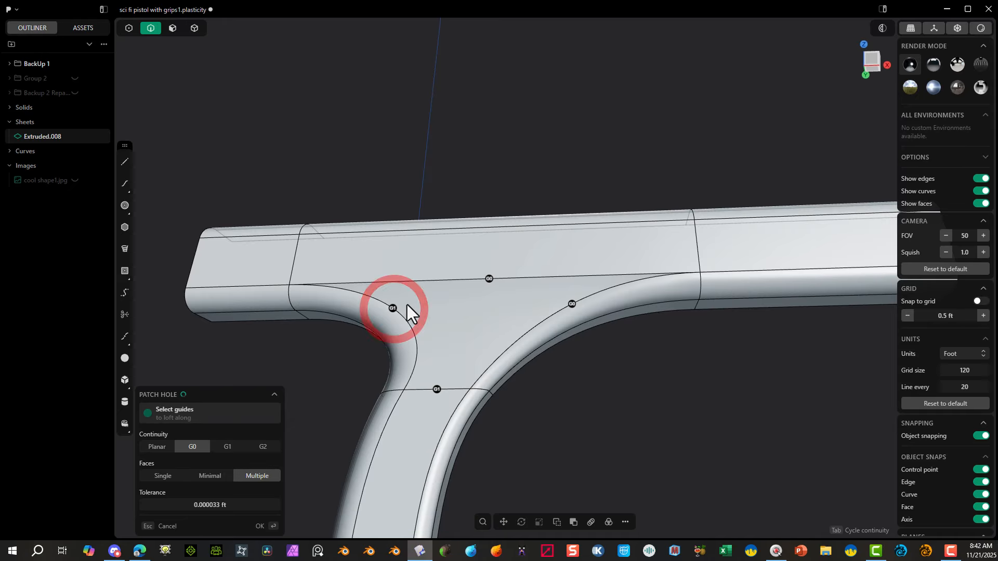
pyautogui.click(491, 277)
pyautogui.click(572, 304)
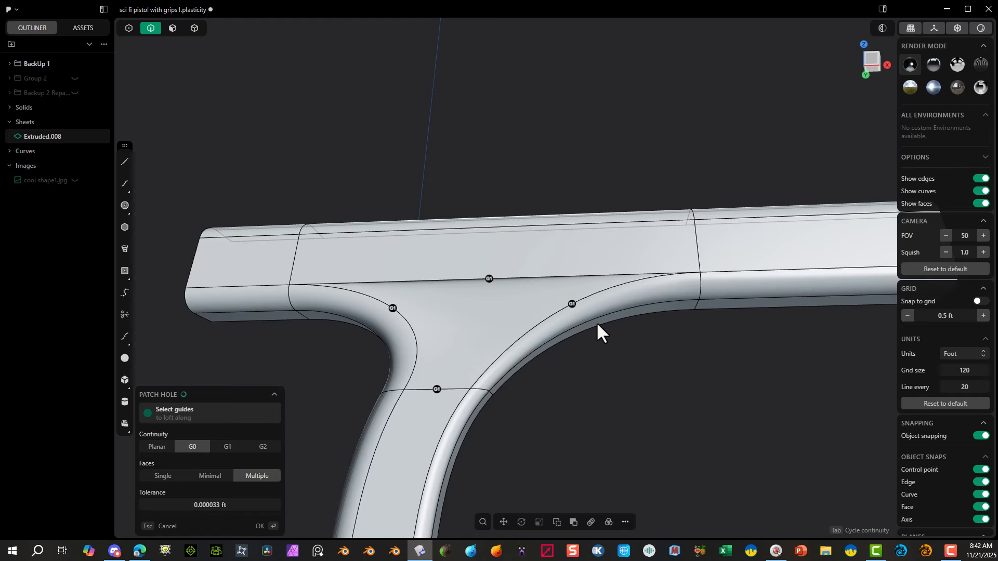
pyautogui.moveTo(597, 329)
pyautogui.mouseDown(button='middle')
pyautogui.moveTo(584, 283)
pyautogui.moveTo(606, 245)
pyautogui.moveTo(519, 259)
pyautogui.moveTo(475, 239)
pyautogui.moveTo(561, 303)
pyautogui.moveTo(575, 297)
pyautogui.moveTo(576, 312)
pyautogui.moveTo(466, 314)
pyautogui.moveTo(448, 260)
pyautogui.moveTo(523, 220)
pyautogui.mouseUp(button='middle')
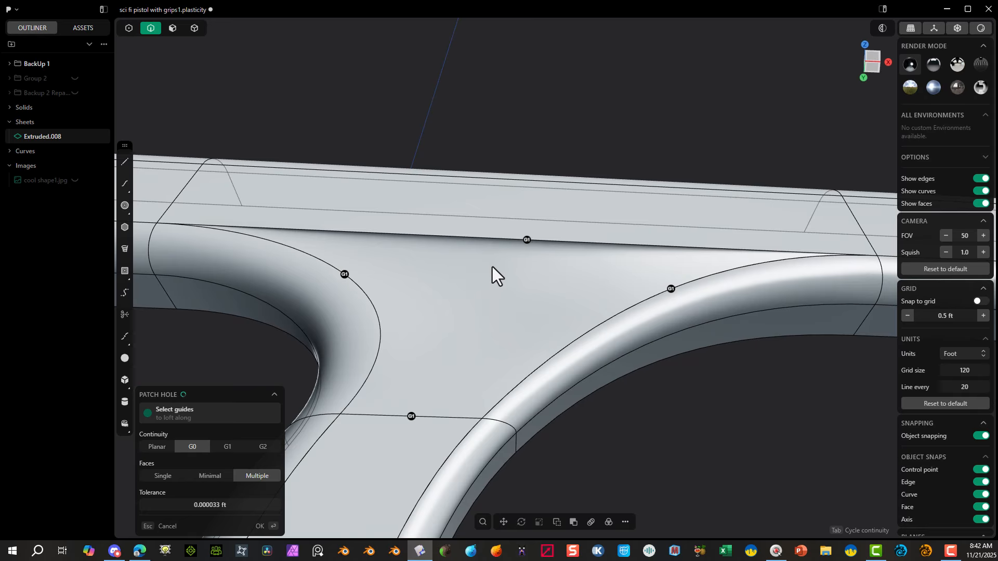
pyautogui.scroll(-5, 489, 267)
pyautogui.moveTo(433, 265); pyautogui.dragTo(417, 316, button='middle')
pyautogui.click(418, 315)
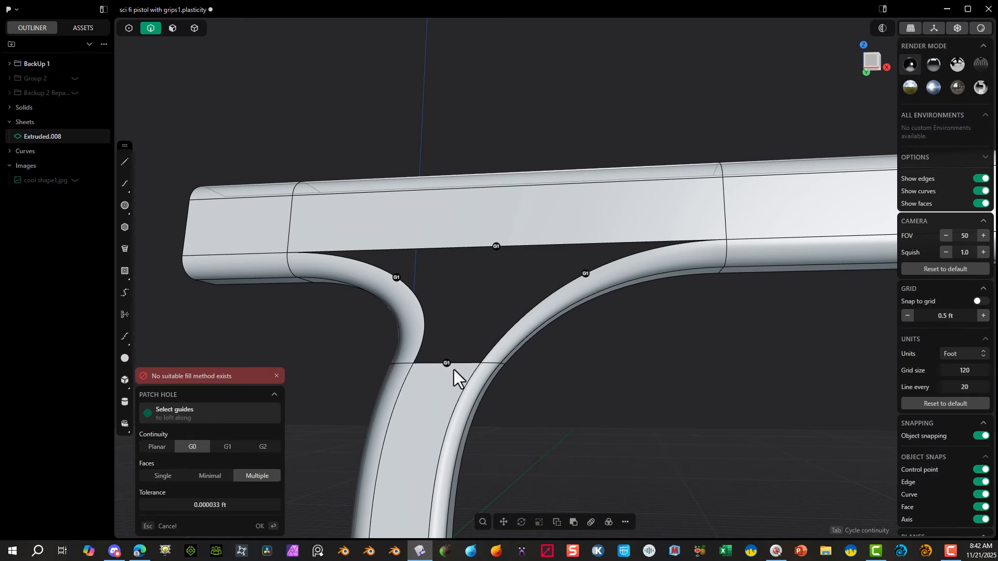
pyautogui.scroll(-3, 445, 318)
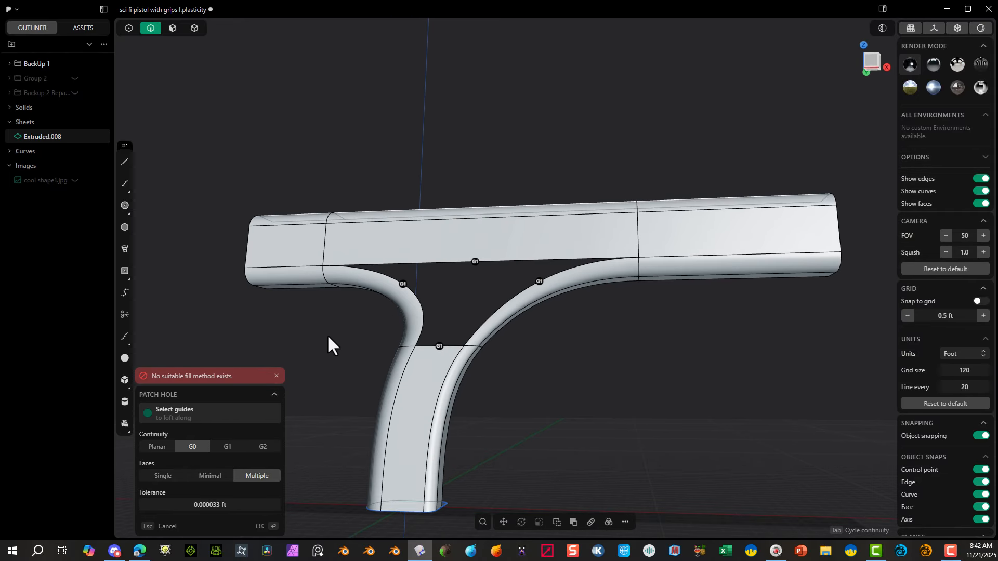
pyautogui.click(163, 527)
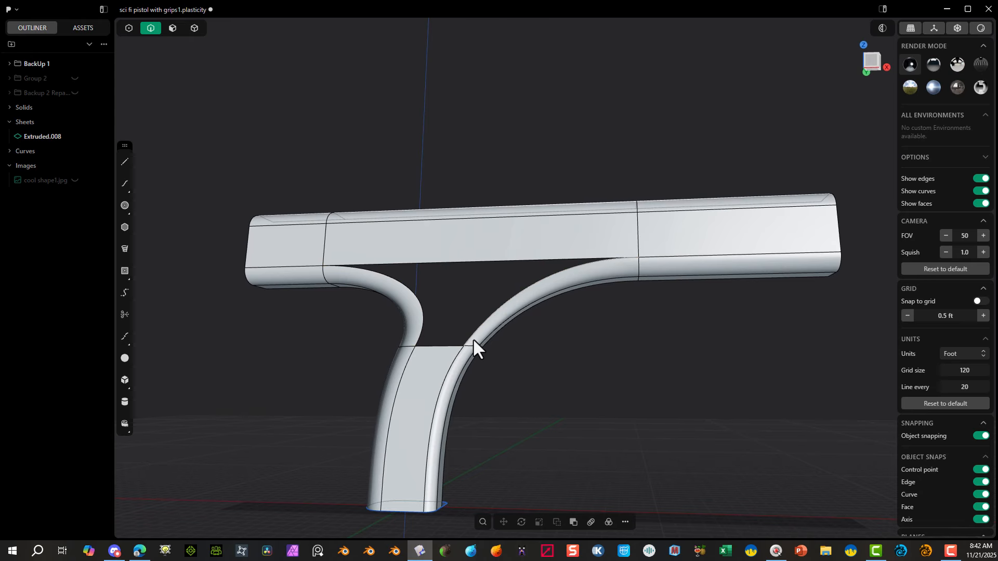
# Step: Delete the upper body's middle side face between the rear and front splits
pyautogui.moveTo(473, 338); pyautogui.dragTo(464, 194, button='middle')
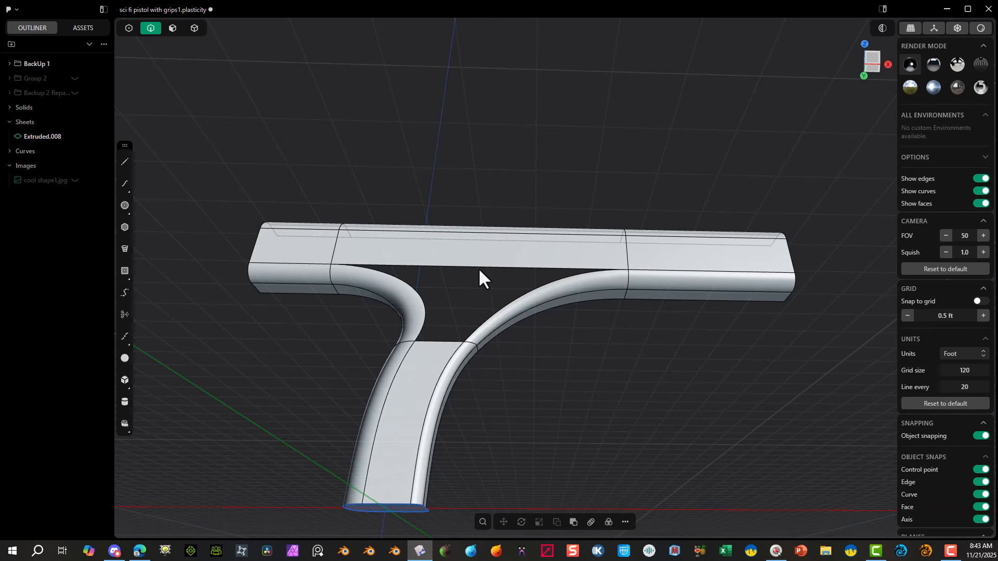
pyautogui.moveTo(534, 300)
pyautogui.mouseDown(button='middle')
pyautogui.moveTo(534, 285)
pyautogui.moveTo(481, 312)
pyautogui.moveTo(462, 281)
pyautogui.moveTo(538, 299)
pyautogui.mouseUp(button='middle')
pyautogui.click(170, 31)
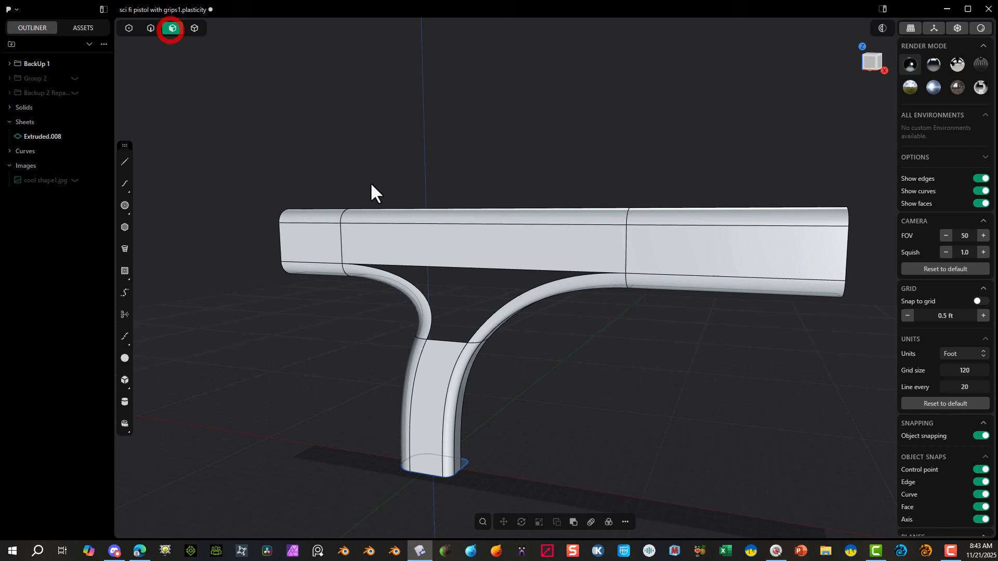
pyautogui.click(451, 253)
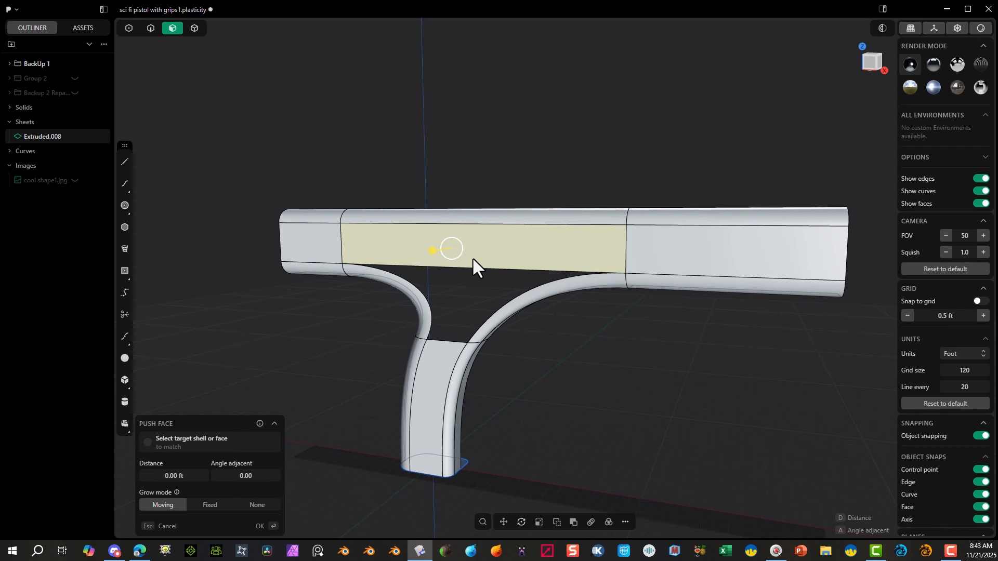
pyautogui.press('shift')
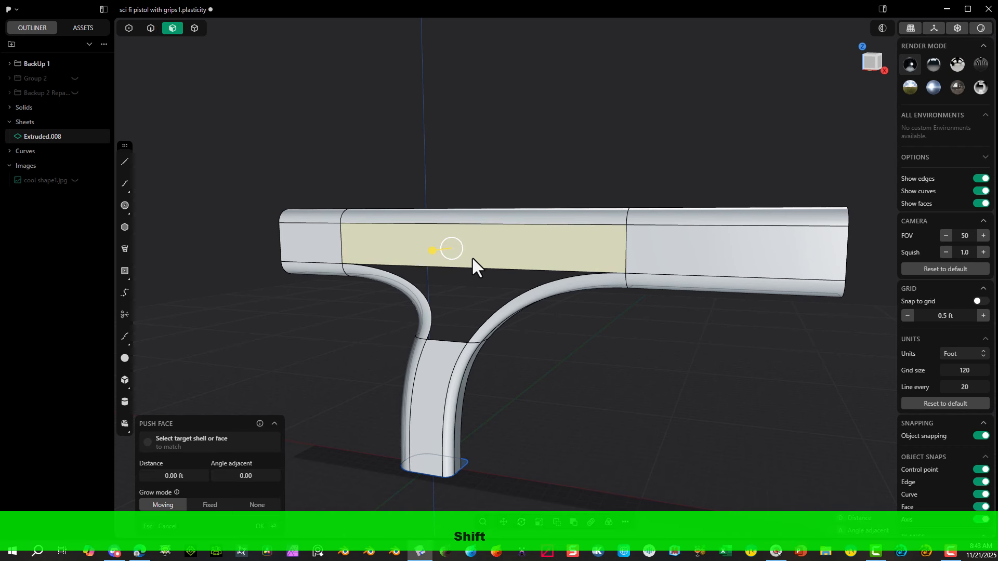
pyautogui.press('x')
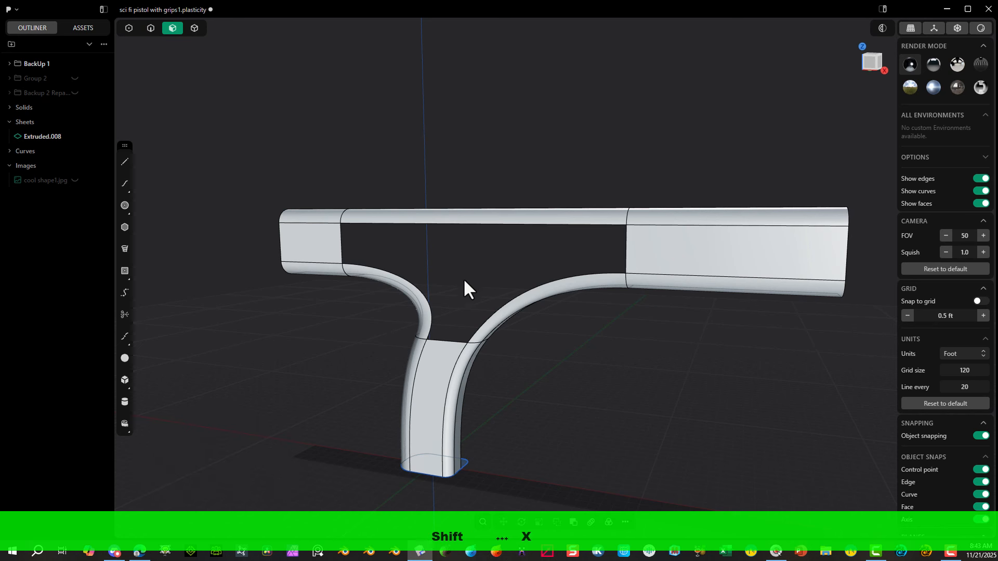
# Step: Patch the enlarged side opening from its six boundary edges on the upper body, corner patches and handle
pyautogui.scroll(4, 380, 222)
pyautogui.moveTo(432, 243); pyautogui.dragTo(461, 207, button='middle')
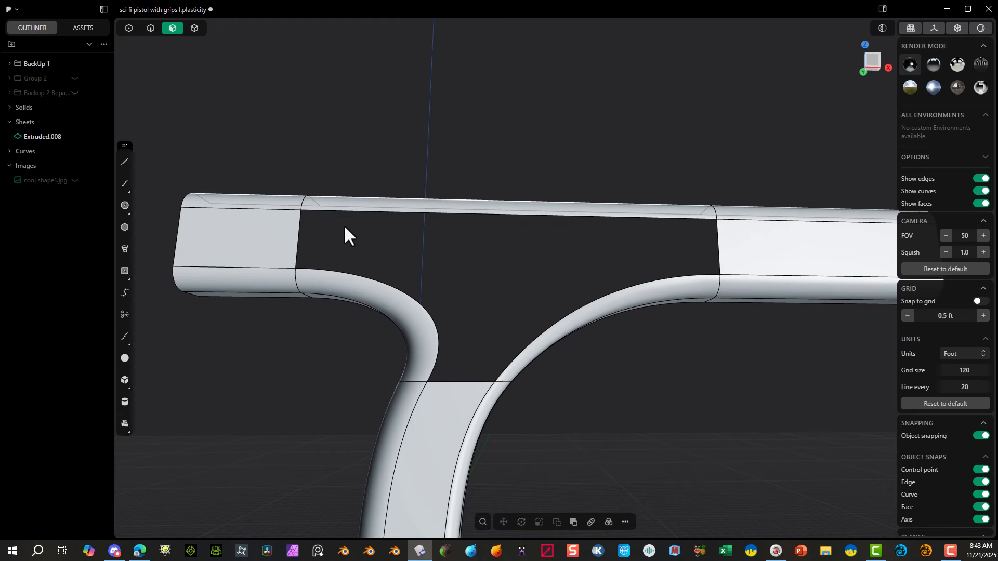
pyautogui.click(151, 29)
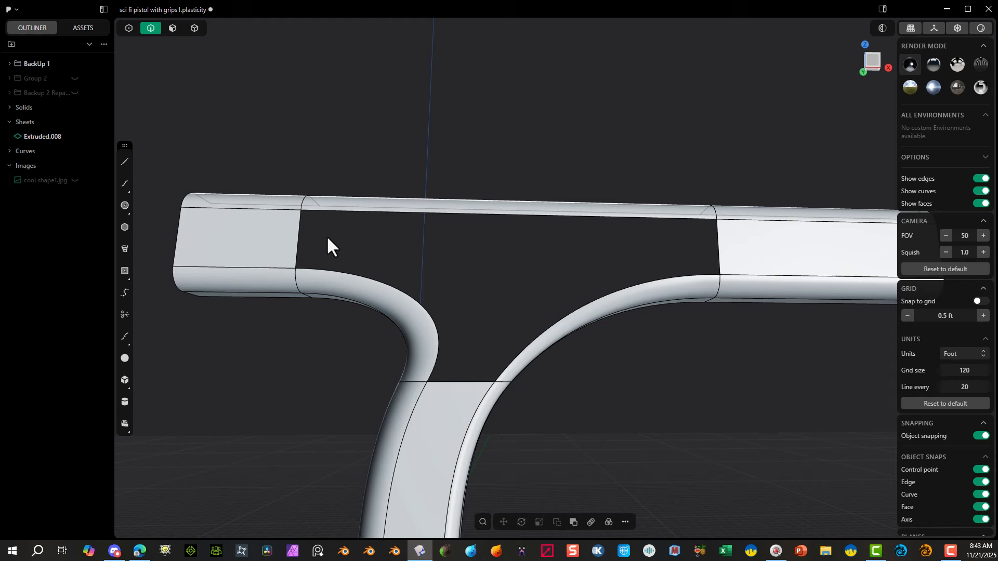
pyautogui.click(300, 229)
pyautogui.press('e')
pyautogui.keyDown('shift'); pyautogui.click(340, 212); pyautogui.keyUp('shift')
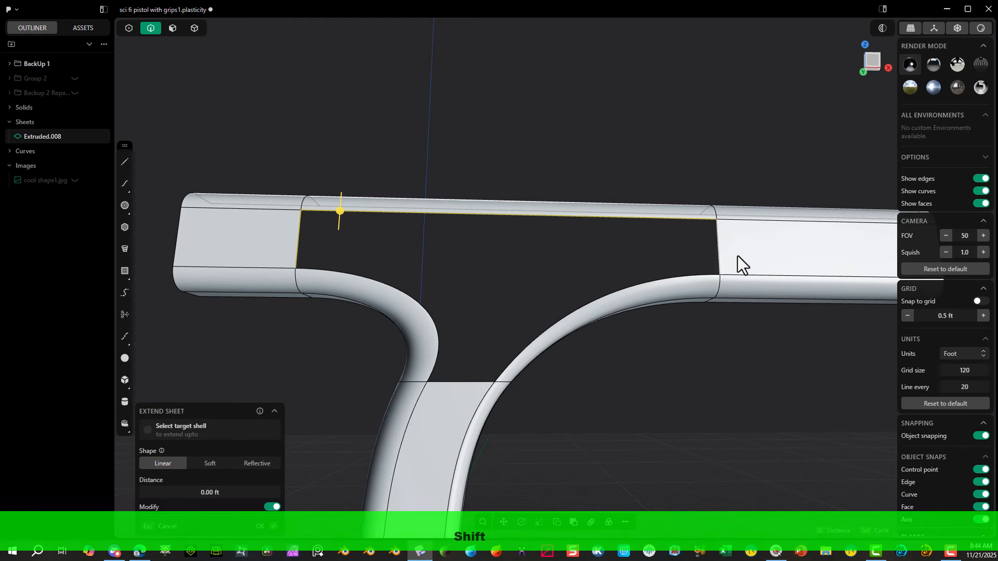
pyautogui.keyDown('shift'); pyautogui.click(694, 277); pyautogui.keyUp('shift')
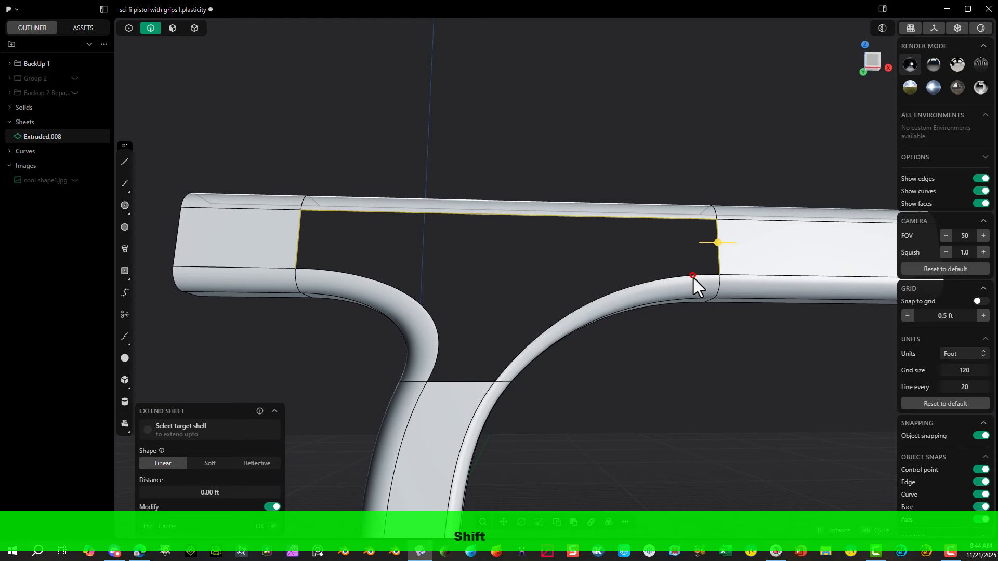
pyautogui.keyDown('shift'); pyautogui.click(472, 382); pyautogui.keyUp('shift')
pyautogui.keyDown('shift'); pyautogui.click(428, 312); pyautogui.keyUp('shift')
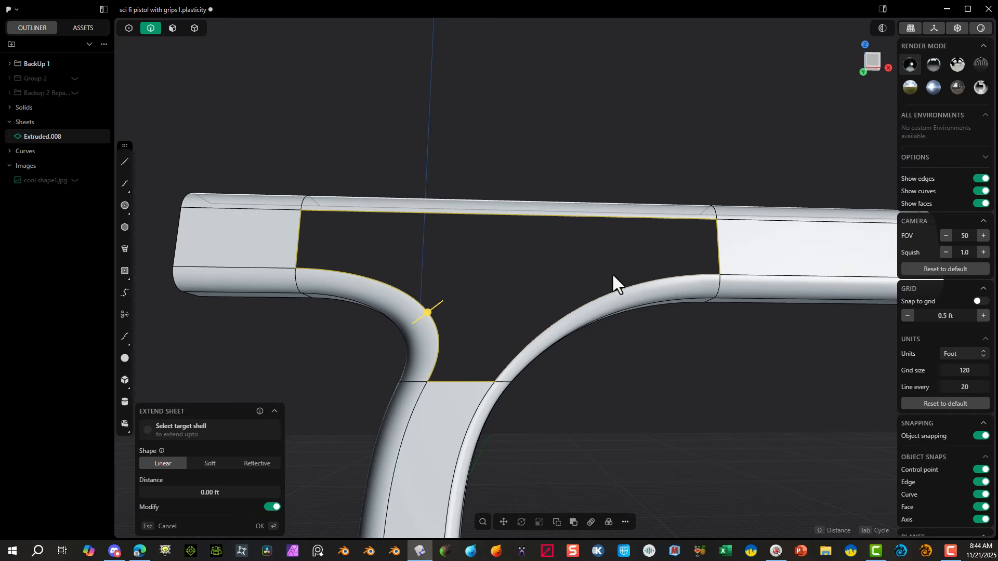
pyautogui.hotkey('shift', 'j')
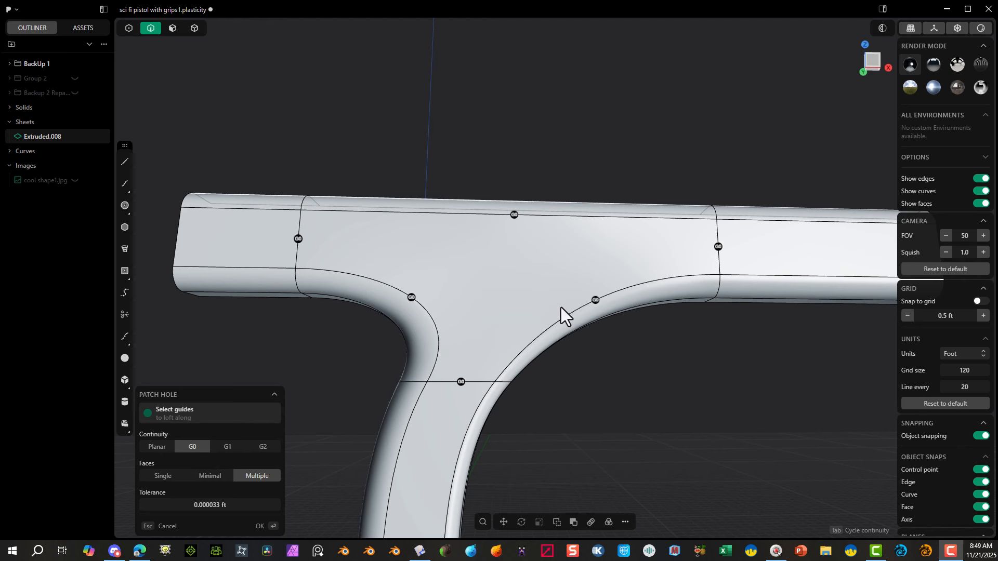
# Step: Set G1 continuity on the side patch's boundary edges except the upper long edge, kept at G0, and finish the patch
pyautogui.click(461, 382)
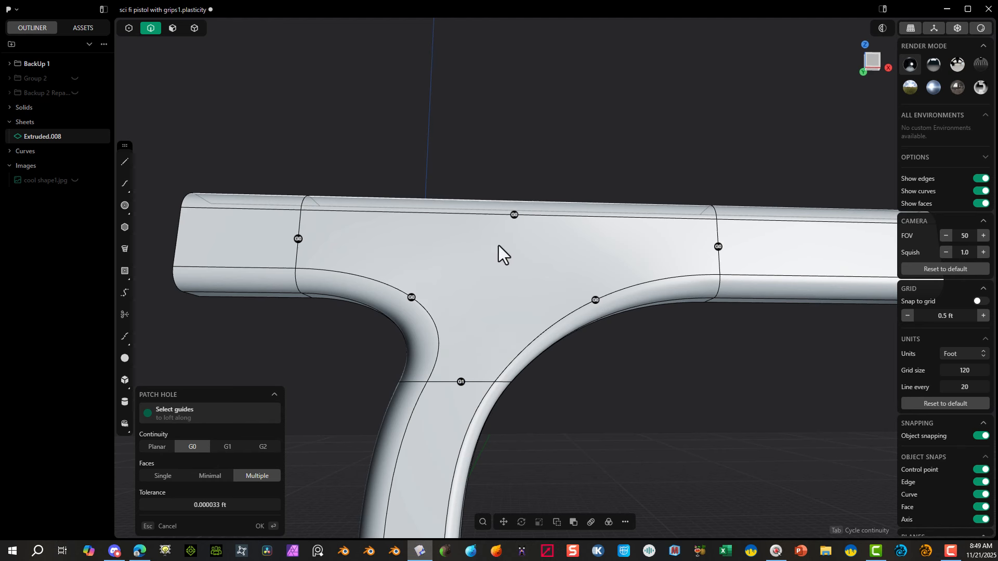
pyautogui.click(227, 447)
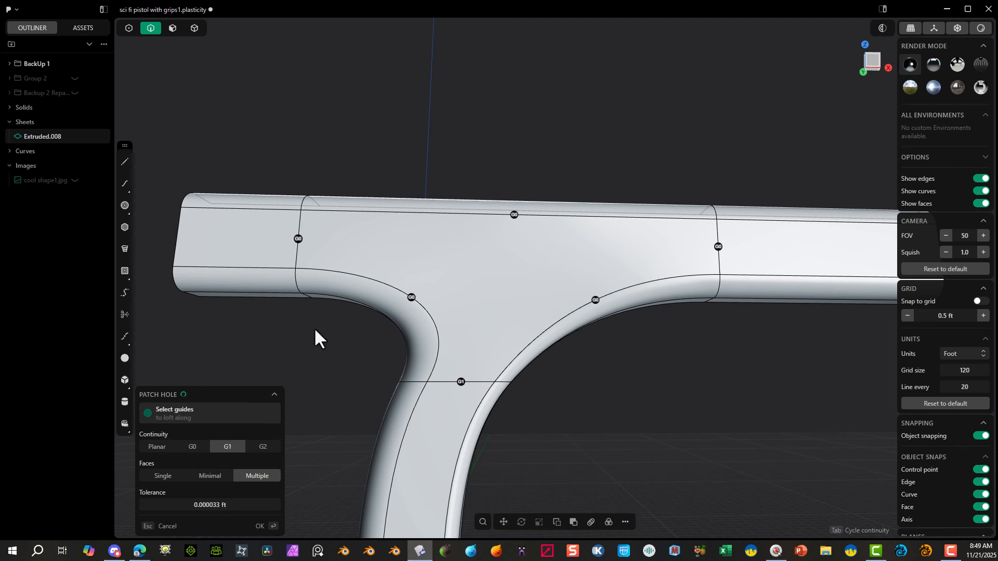
pyautogui.moveTo(409, 279); pyautogui.dragTo(574, 267, button='middle')
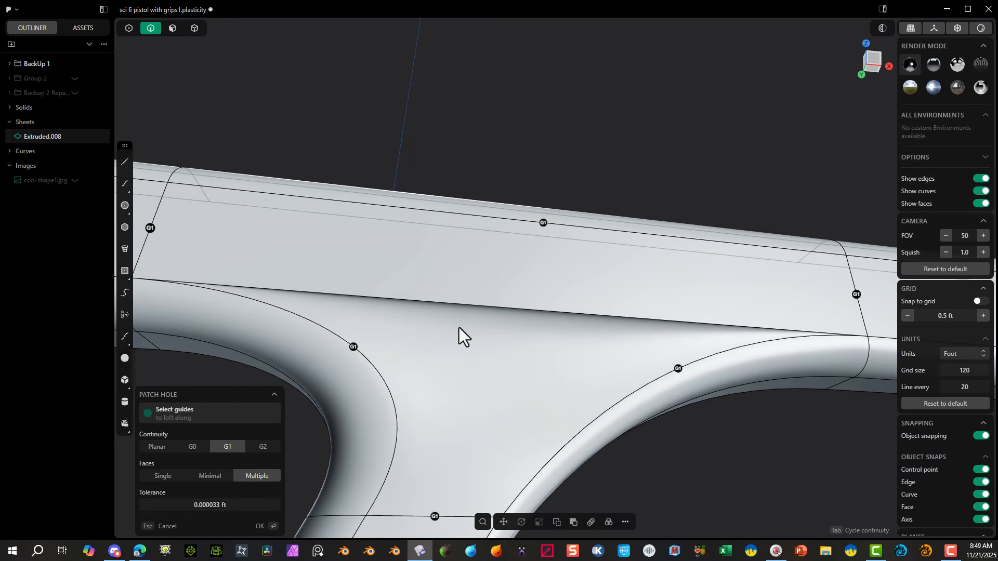
pyautogui.moveTo(460, 328); pyautogui.dragTo(494, 256, button='middle')
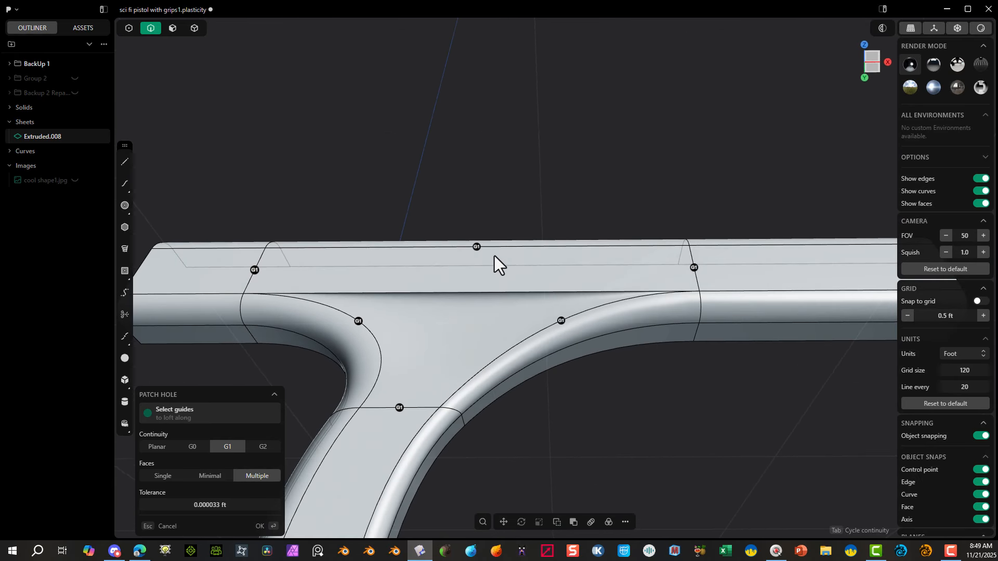
pyautogui.click(477, 247)
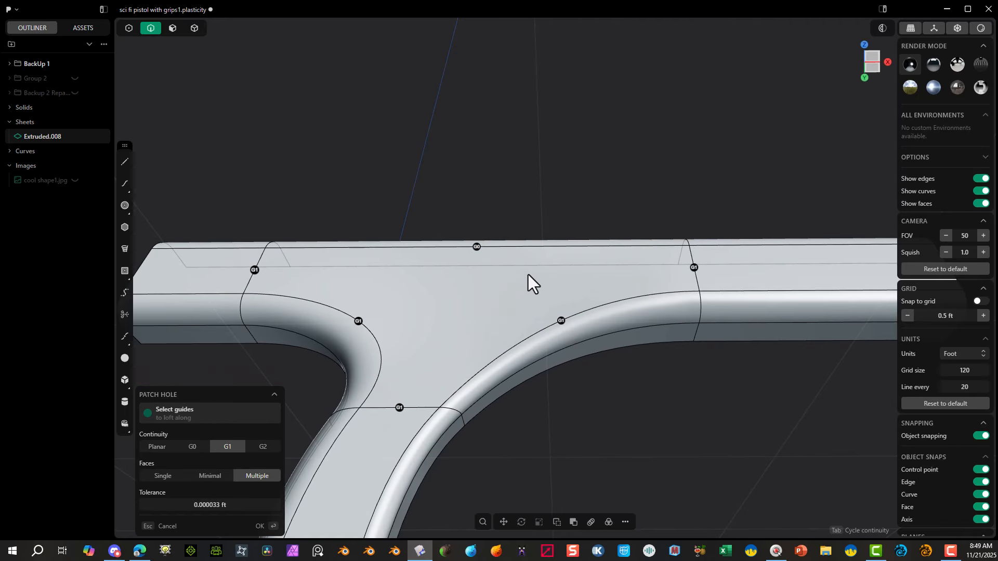
pyautogui.moveTo(528, 275); pyautogui.dragTo(553, 347, button='middle')
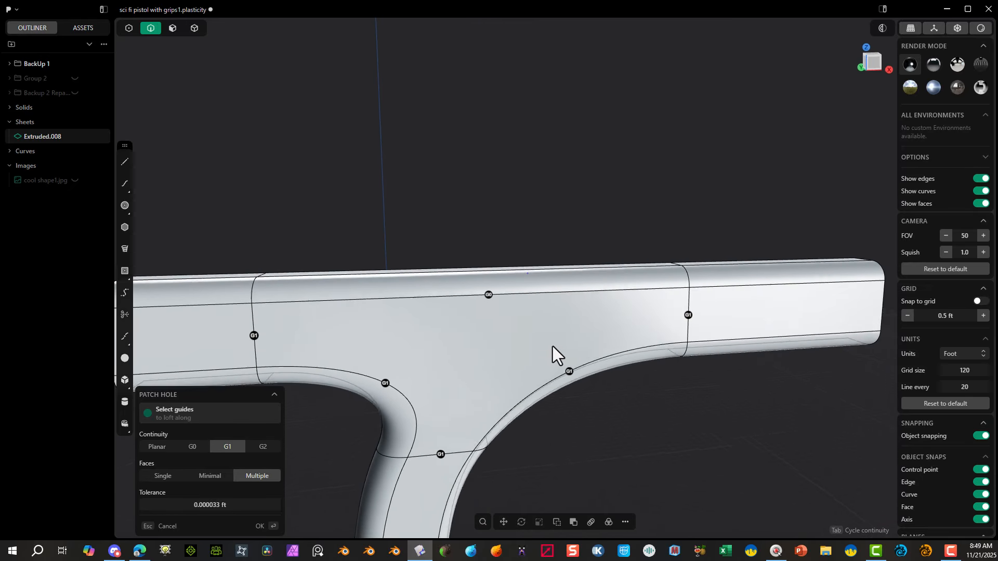
pyautogui.scroll(-3, 553, 346)
pyautogui.press('Return')
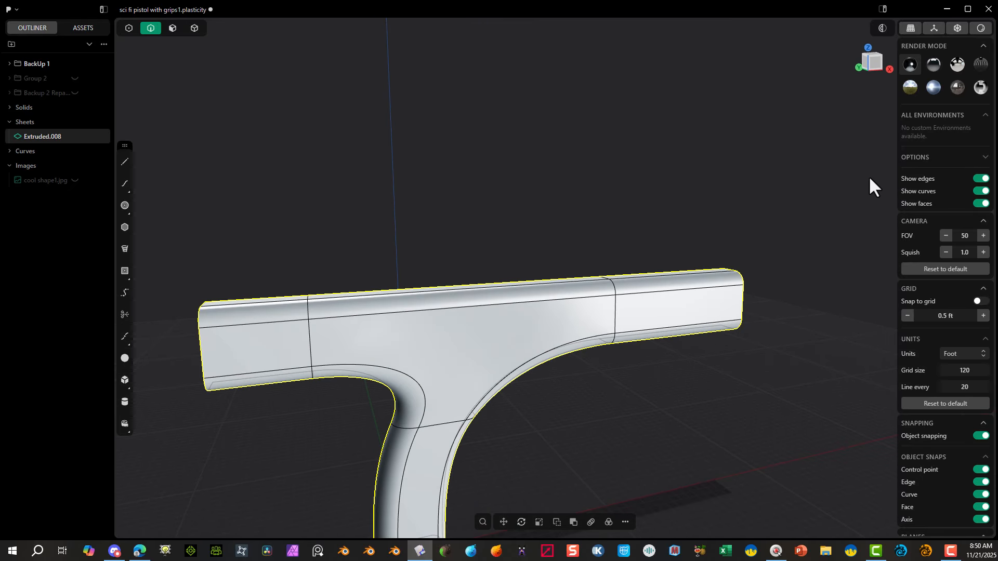
# Step: Examine the shading of the patched side surface with edge display temporarily hidden
pyautogui.moveTo(527, 269); pyautogui.dragTo(535, 280, button='middle')
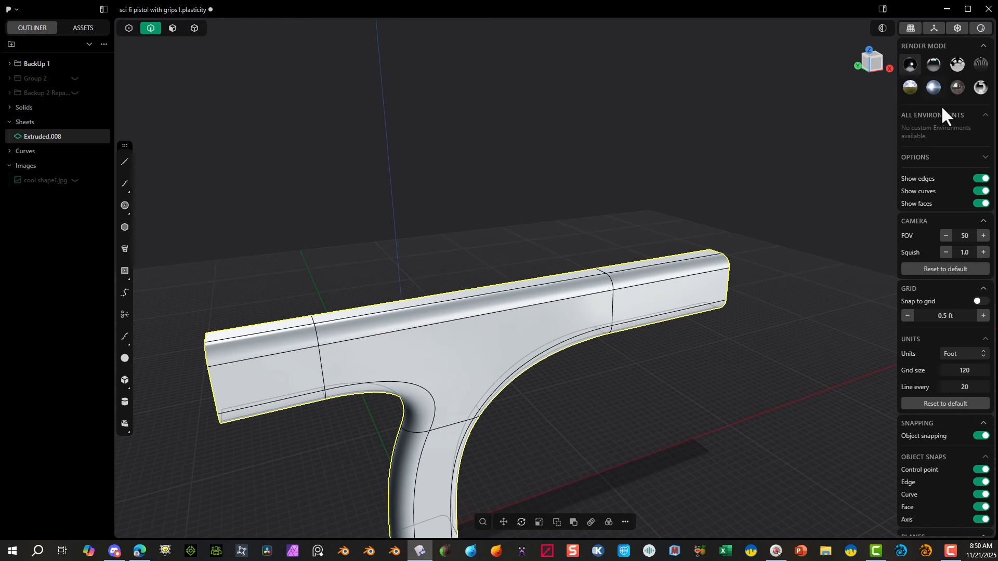
pyautogui.click(981, 178)
pyautogui.scroll(3, 589, 316)
pyautogui.moveTo(441, 319); pyautogui.dragTo(462, 289, button='middle')
pyautogui.scroll(2, 333, 328)
pyautogui.moveTo(322, 329); pyautogui.dragTo(379, 241, button='middle')
pyautogui.scroll(-8, 378, 241)
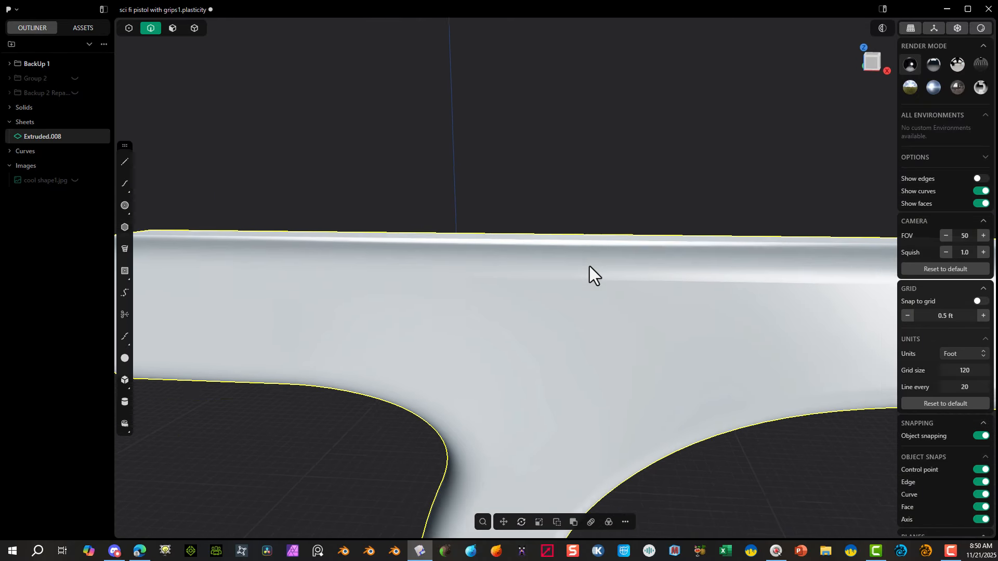
pyautogui.moveTo(623, 320); pyautogui.dragTo(591, 277, button='middle')
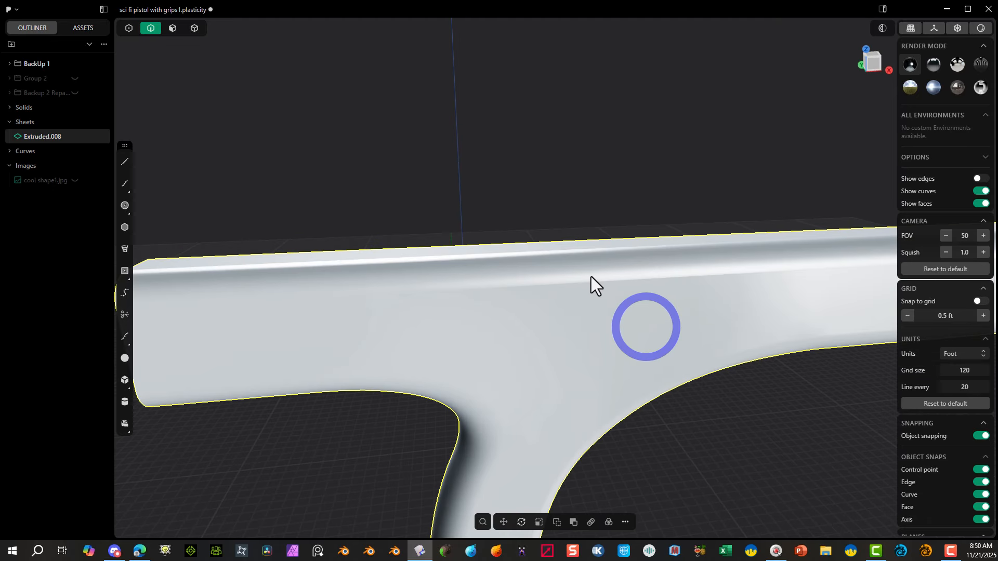
pyautogui.click(538, 238)
pyautogui.scroll(-5, 537, 238)
pyautogui.moveTo(487, 213); pyautogui.dragTo(494, 227, button='middle')
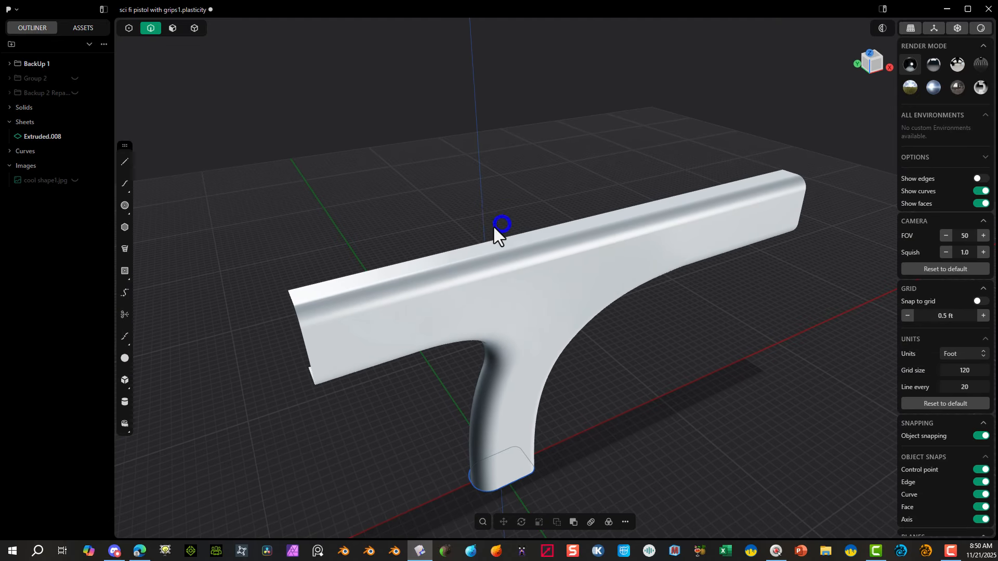
pyautogui.click(981, 179)
# Step: Delete the upper body's middle top face and rounded upper corner face between the rear and front splits
pyautogui.scroll(5, 488, 236)
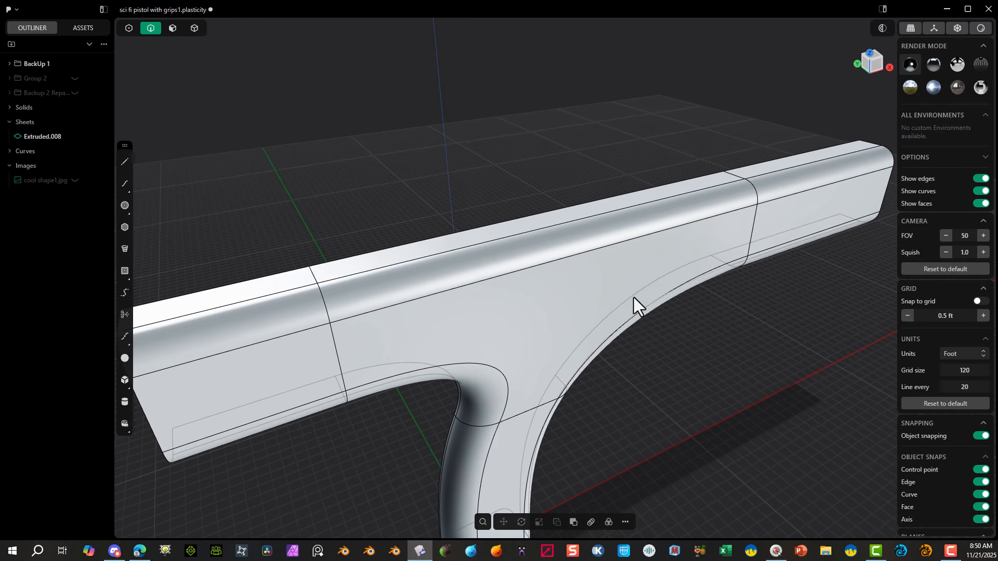
pyautogui.moveTo(635, 297); pyautogui.dragTo(607, 264, button='middle')
pyautogui.moveTo(559, 238); pyautogui.dragTo(419, 286, button='middle')
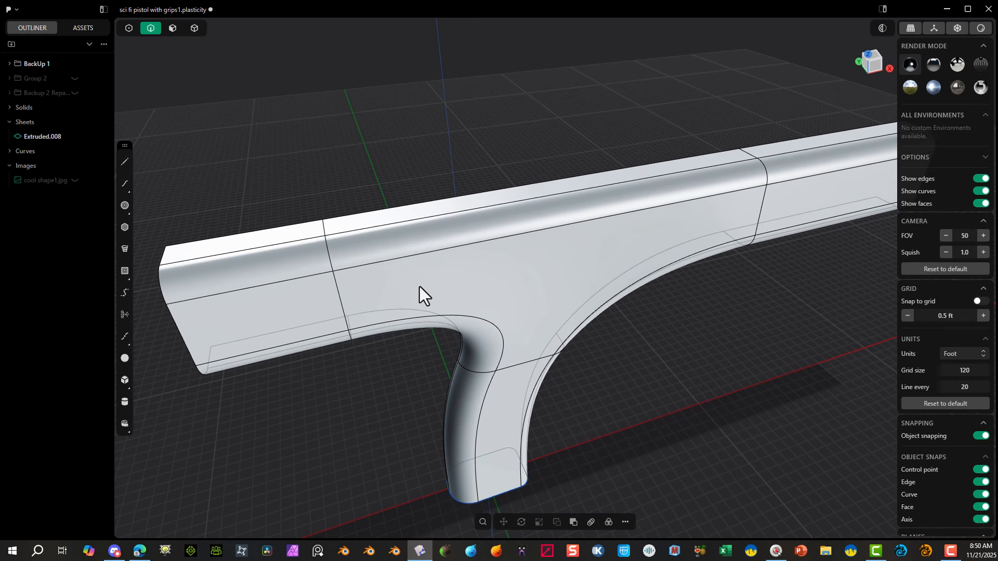
pyautogui.click(170, 30)
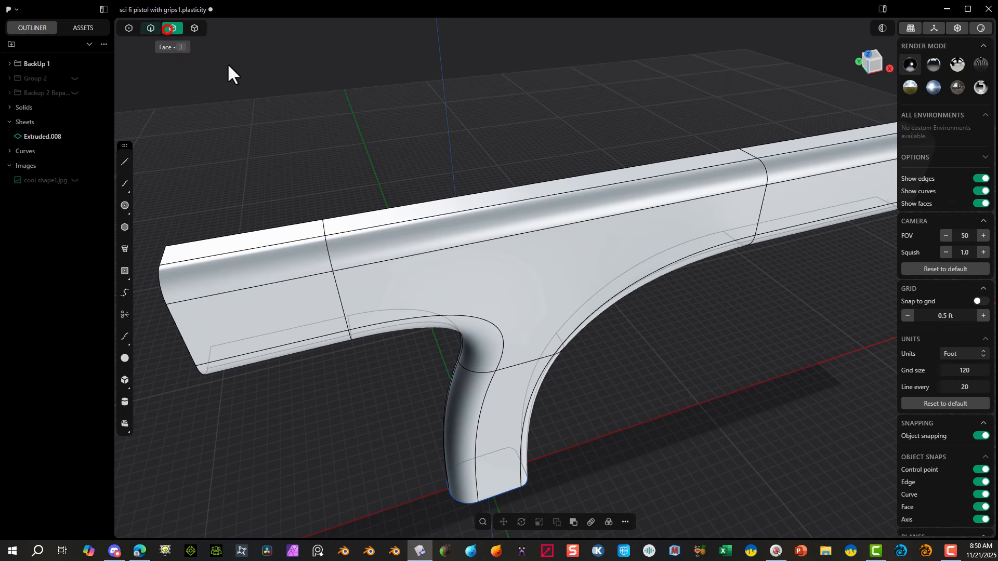
pyautogui.click(529, 215)
pyautogui.keyDown('shift'); pyautogui.click(520, 188); pyautogui.keyUp('shift')
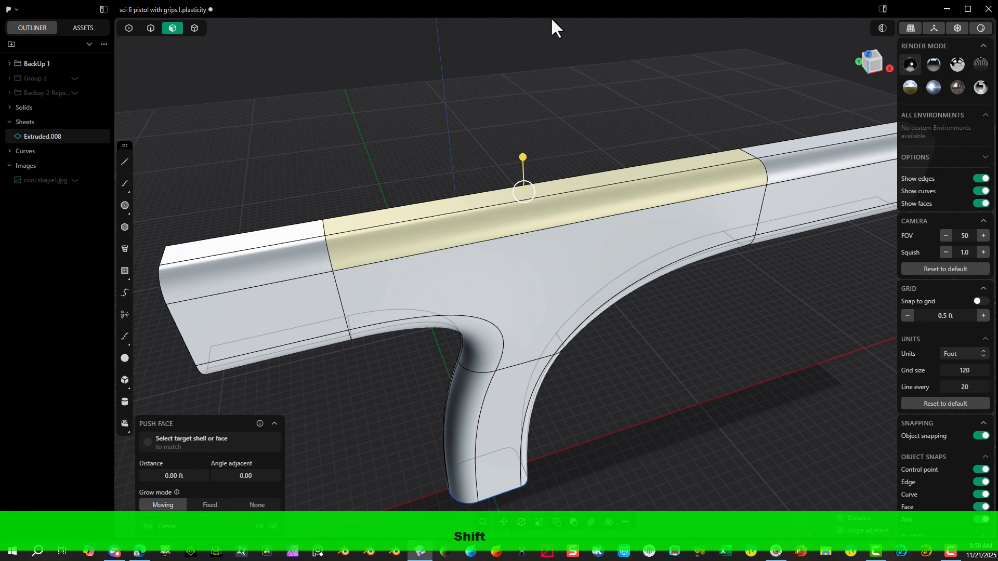
pyautogui.press('x')
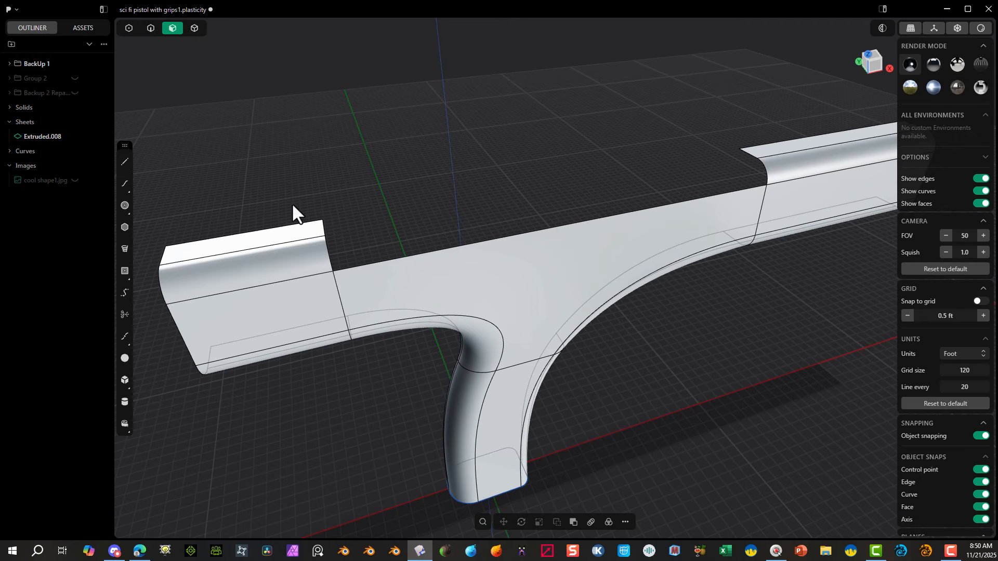
# Step: Bridge the inner top edges of the rear and front upper body sections with a curve across the gap
pyautogui.press('f')
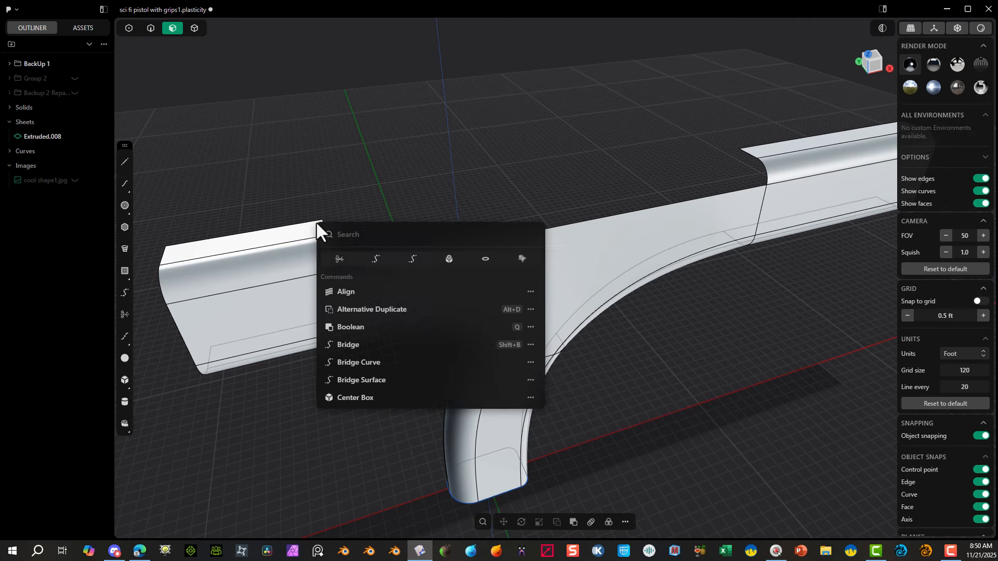
pyautogui.click(411, 262)
pyautogui.scroll(4, 311, 217)
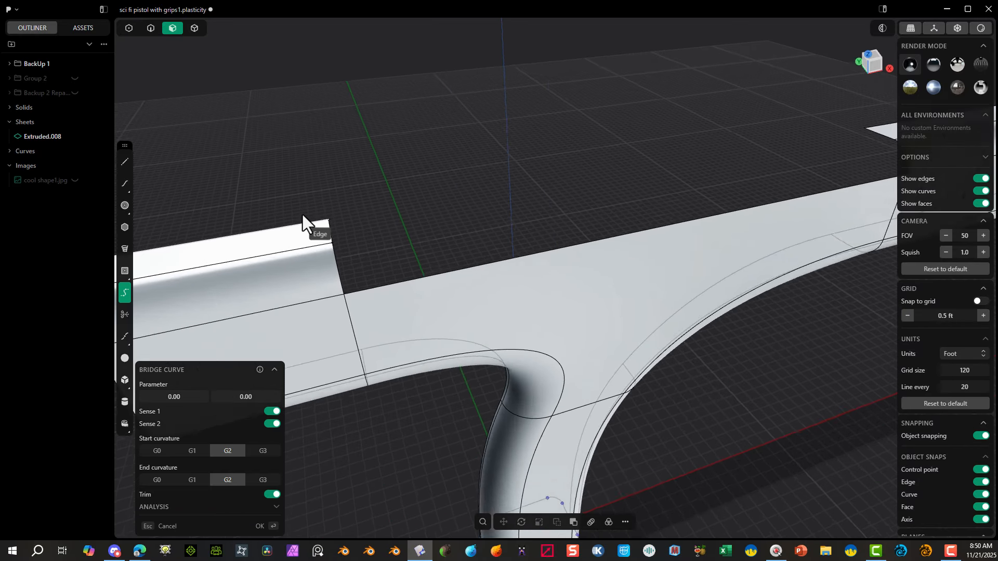
pyautogui.click(321, 224)
pyautogui.scroll(-2, 494, 180)
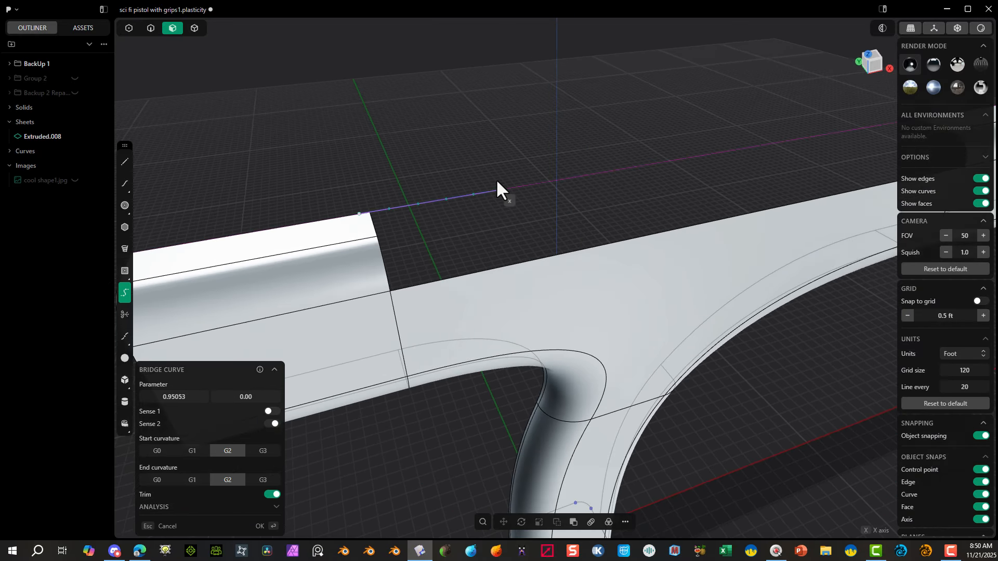
pyautogui.keyDown('shift'); pyautogui.moveTo(700, 135); pyautogui.dragTo(208, 262, button='middle'); pyautogui.keyUp('shift')
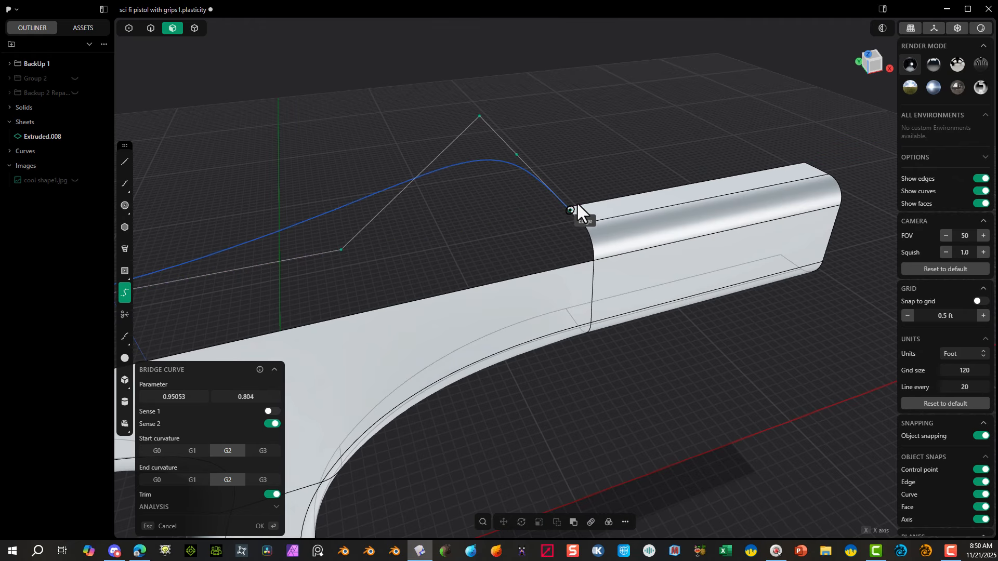
pyautogui.click(584, 198)
pyautogui.scroll(-2, 572, 202)
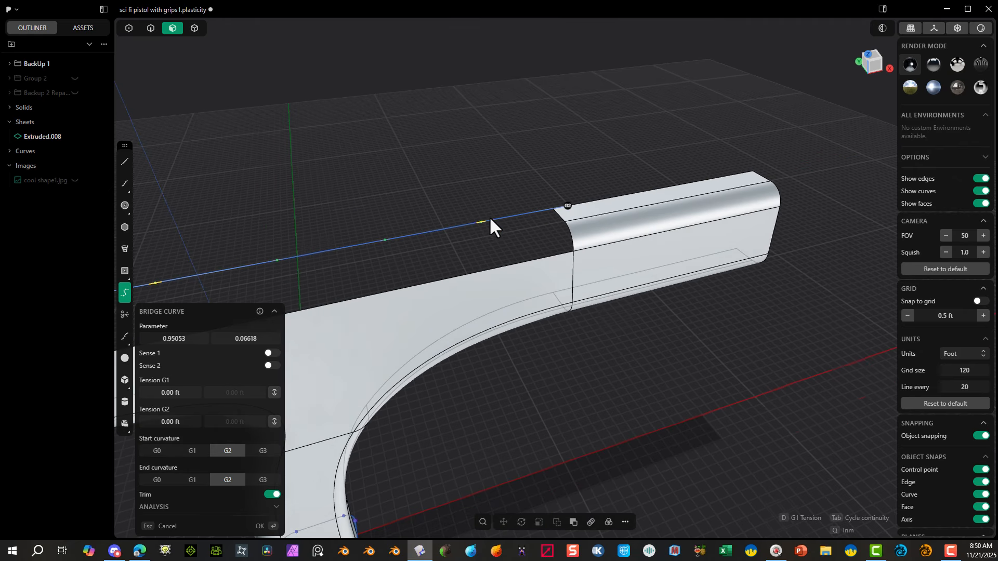
# Step: Set G1 curvature at both bridge curve ends, the first parameter to 1.00, and adjust the second end's position before finishing
pyautogui.click(192, 452)
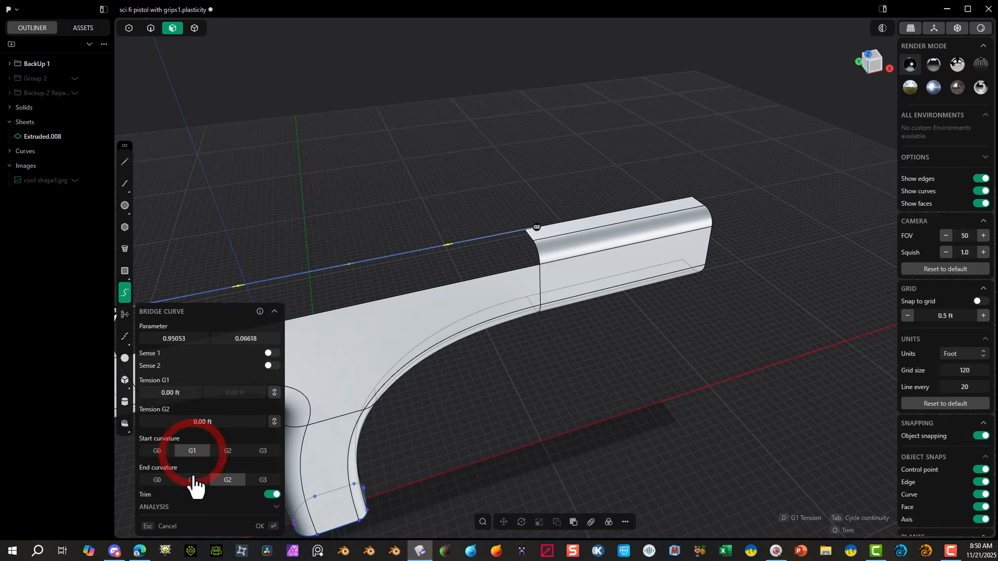
pyautogui.click(192, 479)
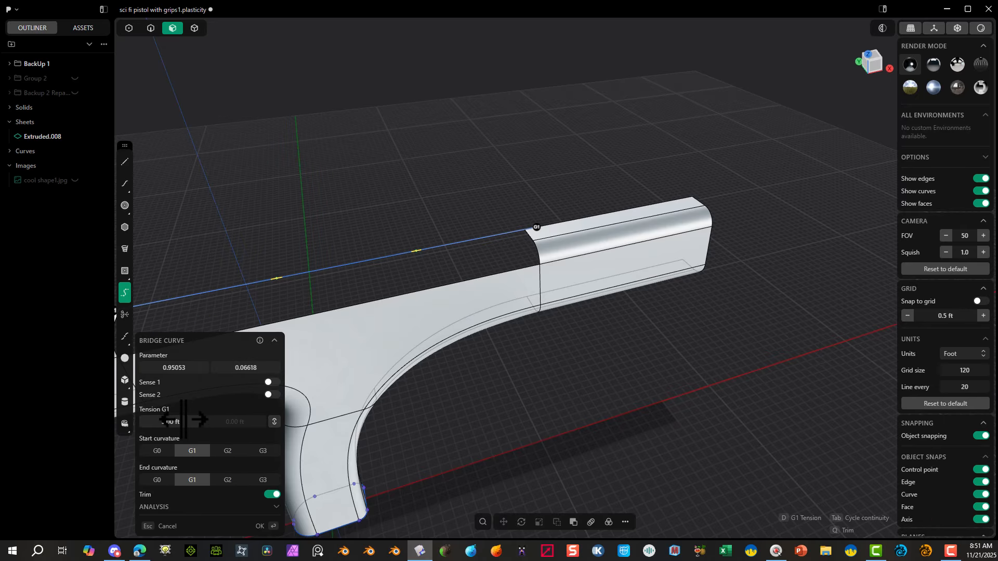
pyautogui.moveTo(177, 365); pyautogui.dragTo(175, 363)
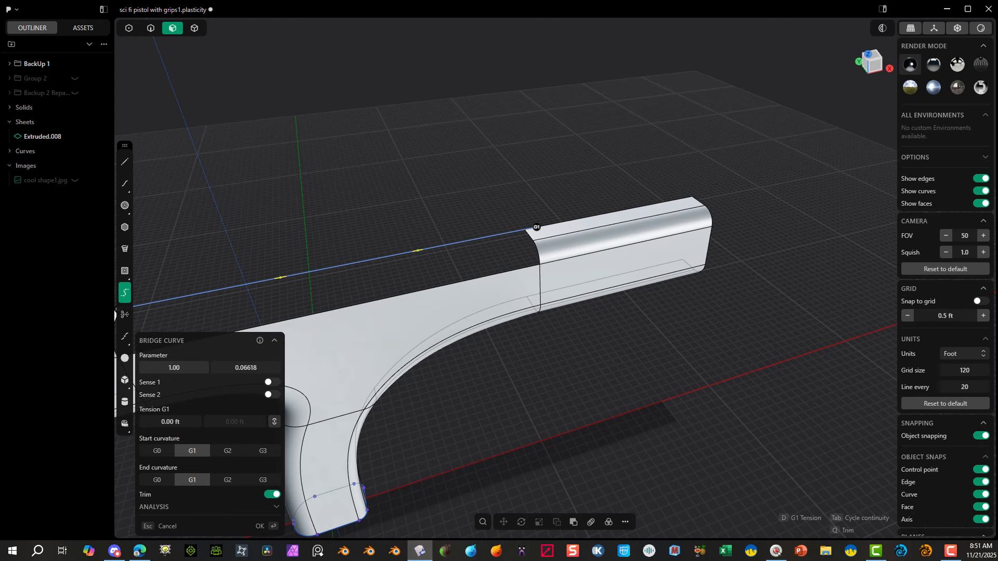
pyautogui.moveTo(248, 177); pyautogui.dragTo(449, 120, button='right')
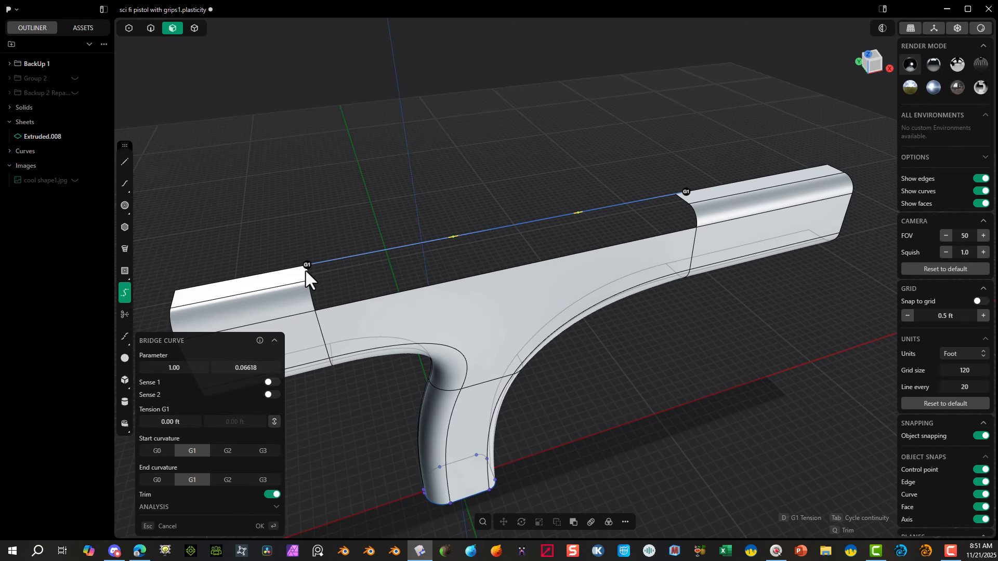
pyautogui.moveTo(246, 368)
pyautogui.mouseDown()
pyautogui.moveTo(260, 368)
pyautogui.moveTo(242, 368)
pyautogui.mouseUp()
pyautogui.click(260, 526)
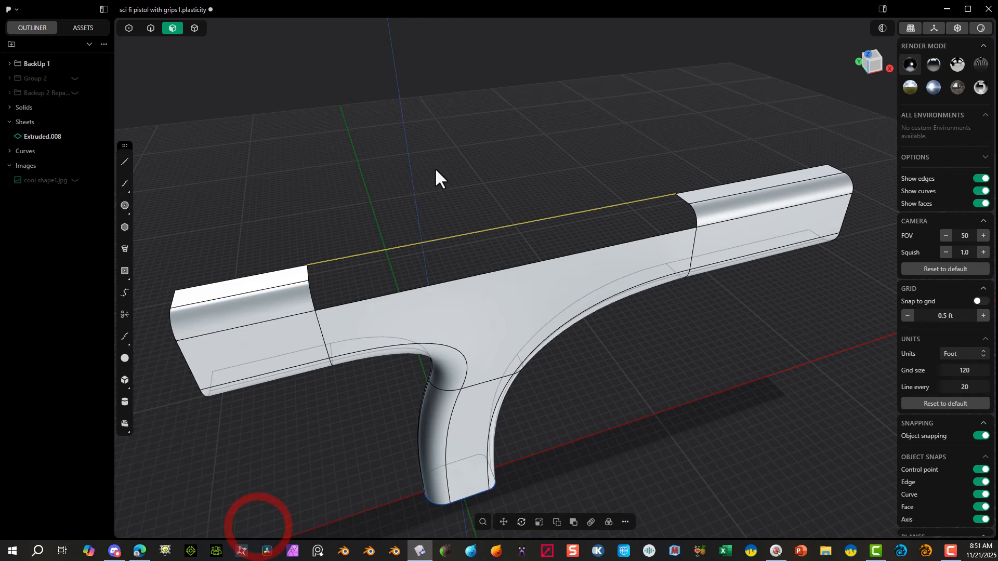
# Step: Extrude the top bridge curve horizontally away from the body about 2.54 ft as a guide sheet
pyautogui.moveTo(436, 174); pyautogui.dragTo(451, 231, button='right')
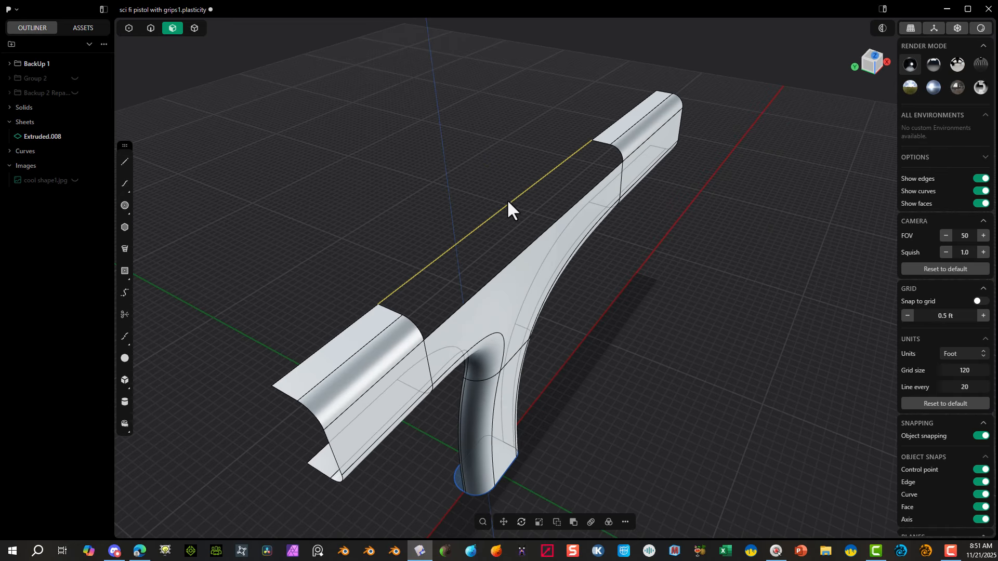
pyautogui.press('e')
pyautogui.moveTo(543, 196); pyautogui.dragTo(843, 79, button='right')
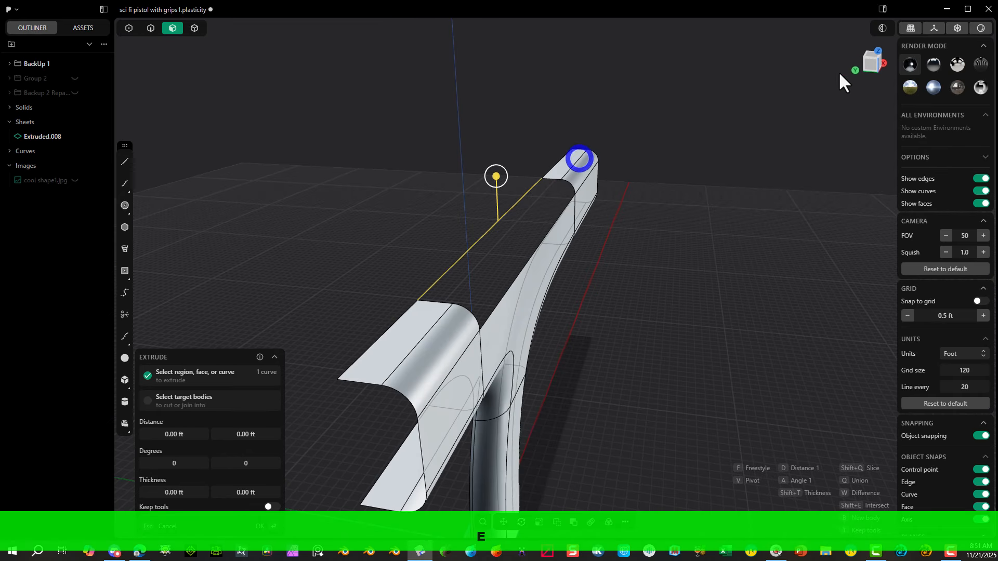
pyautogui.click(874, 66)
pyautogui.press('f')
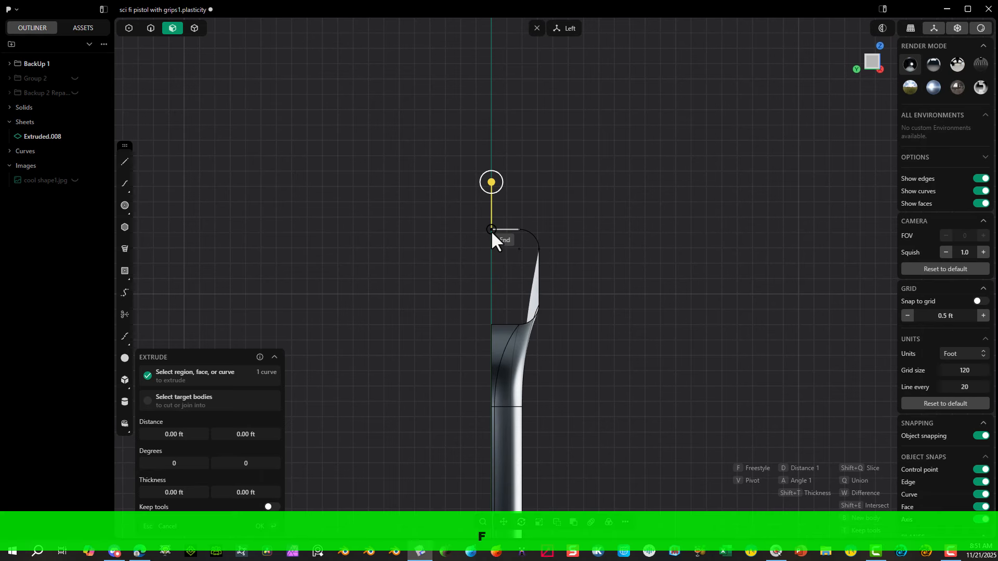
pyautogui.click(413, 222)
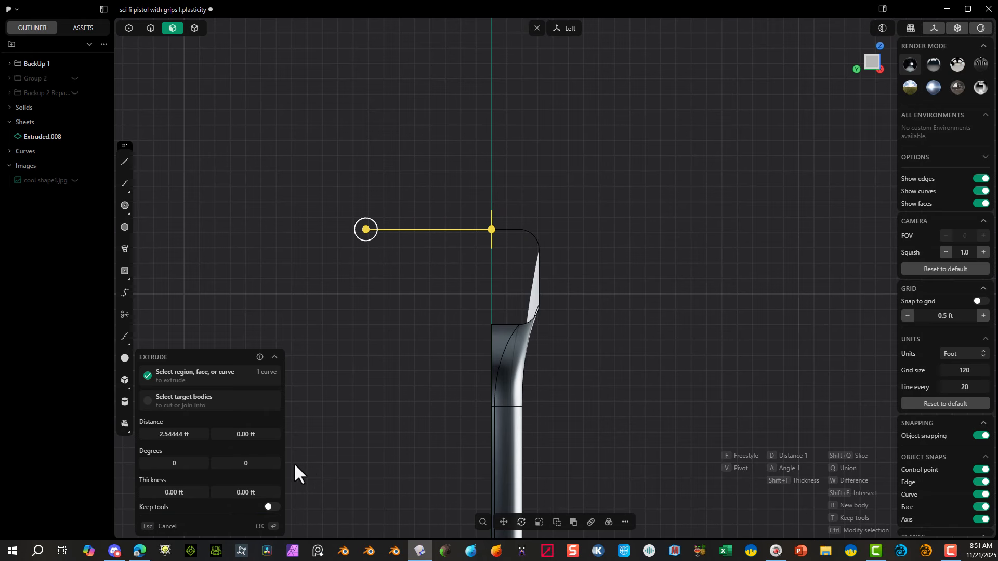
pyautogui.click(262, 527)
# Step: Delete the bridge curve along the inner edge of the new top guide sheet
pyautogui.click(352, 228)
pyautogui.moveTo(488, 177); pyautogui.dragTo(459, 247, button='middle')
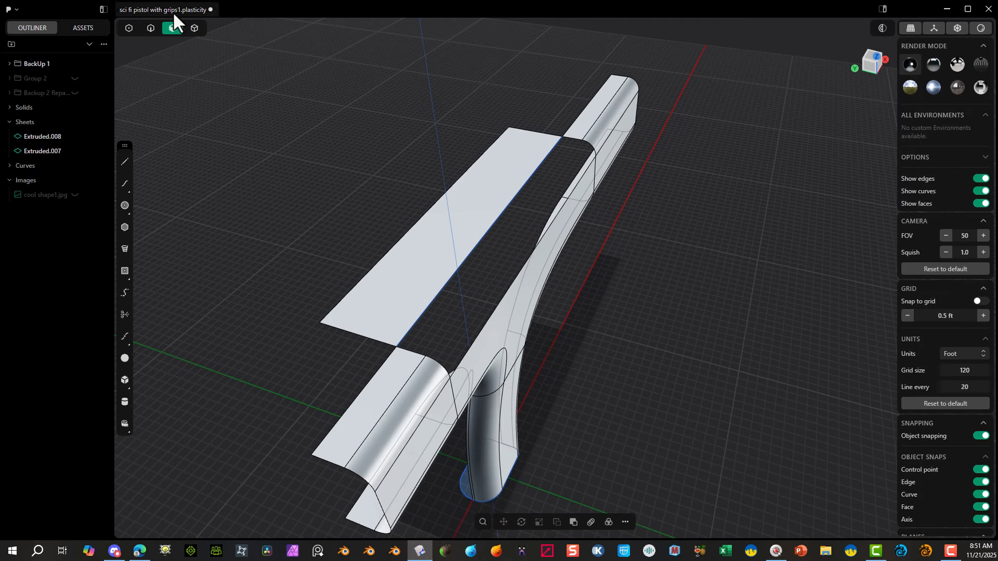
pyautogui.click(150, 29)
pyautogui.click(494, 207)
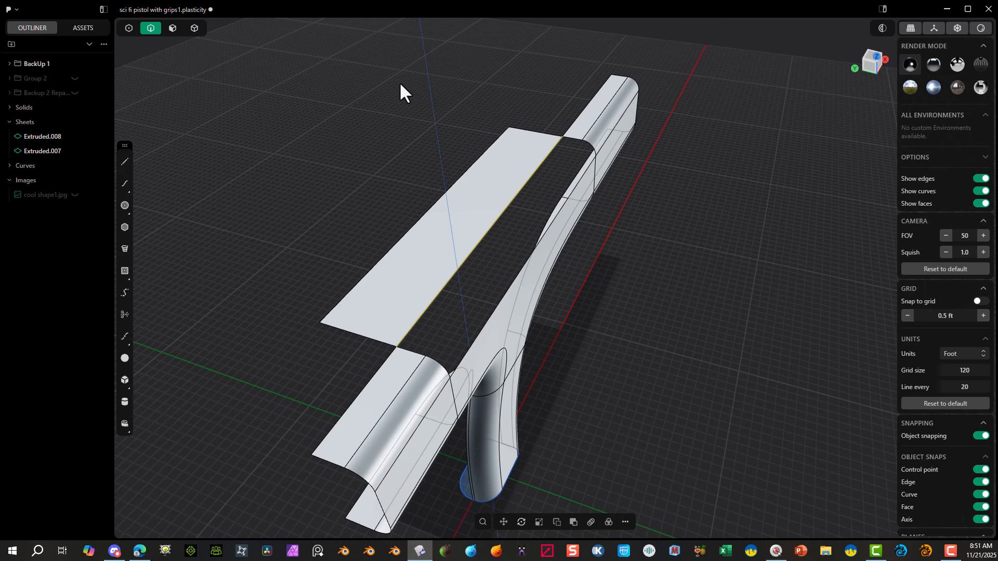
pyautogui.press('Delete')
# Step: Patch the top opening between the rear and front upper body sections using its surrounding boundary edges
pyautogui.scroll(3, 497, 186)
pyautogui.moveTo(497, 186); pyautogui.dragTo(438, 183, button='middle')
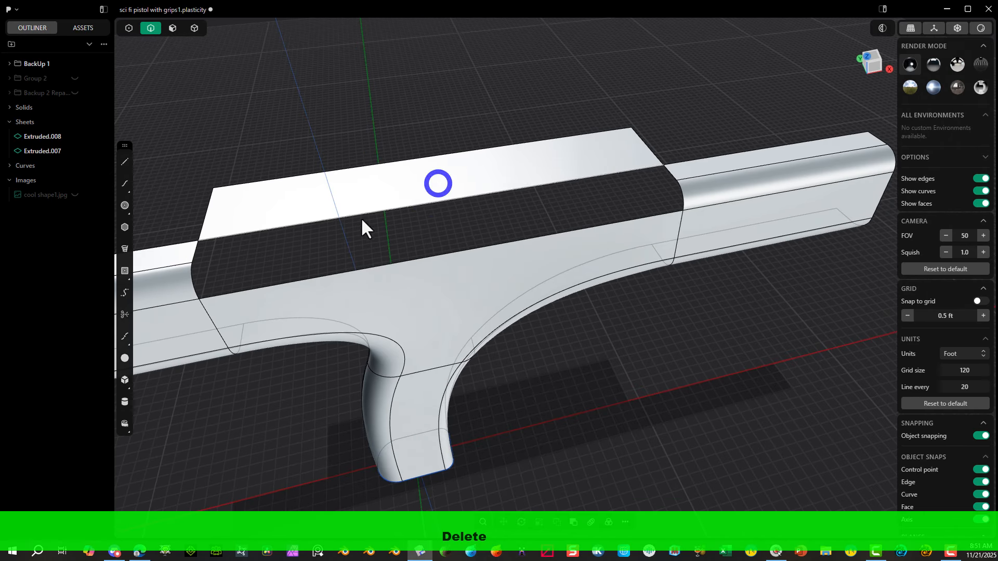
pyautogui.click(255, 289)
pyautogui.press('e')
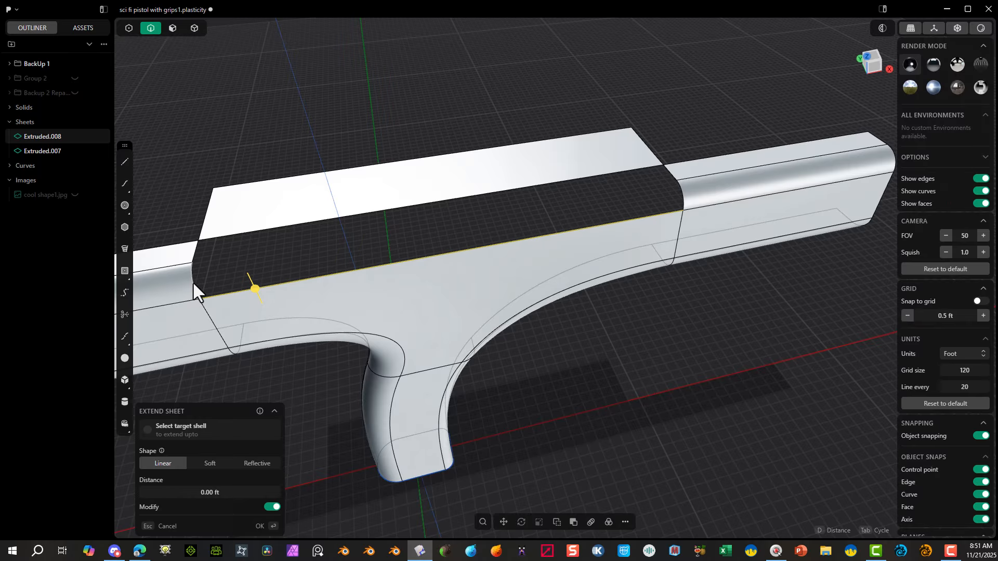
pyautogui.keyDown('shift'); pyautogui.click(195, 250); pyautogui.keyUp('shift')
pyautogui.keyDown('shift'); pyautogui.click(215, 240); pyautogui.keyUp('shift')
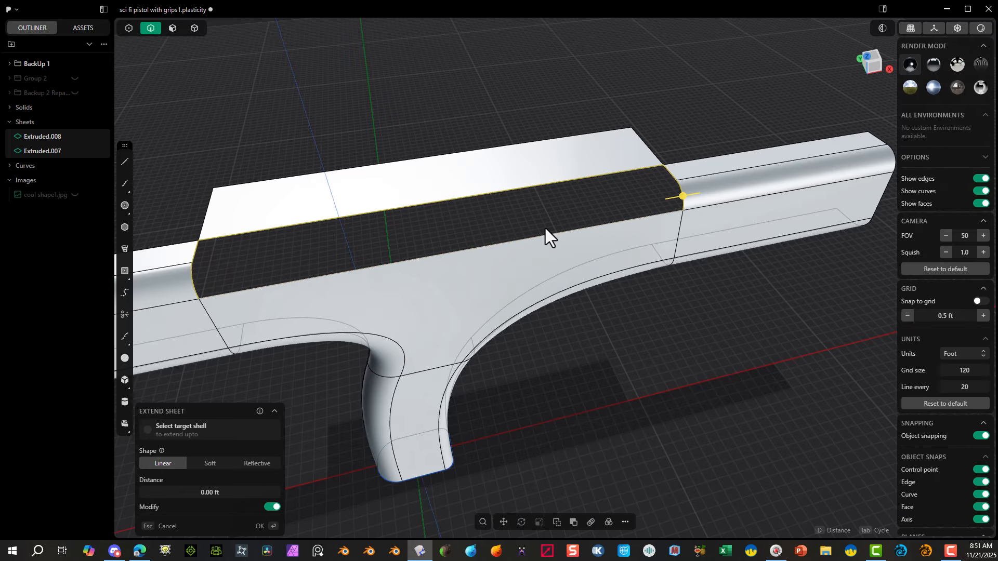
pyautogui.hotkey('shift', 'j')
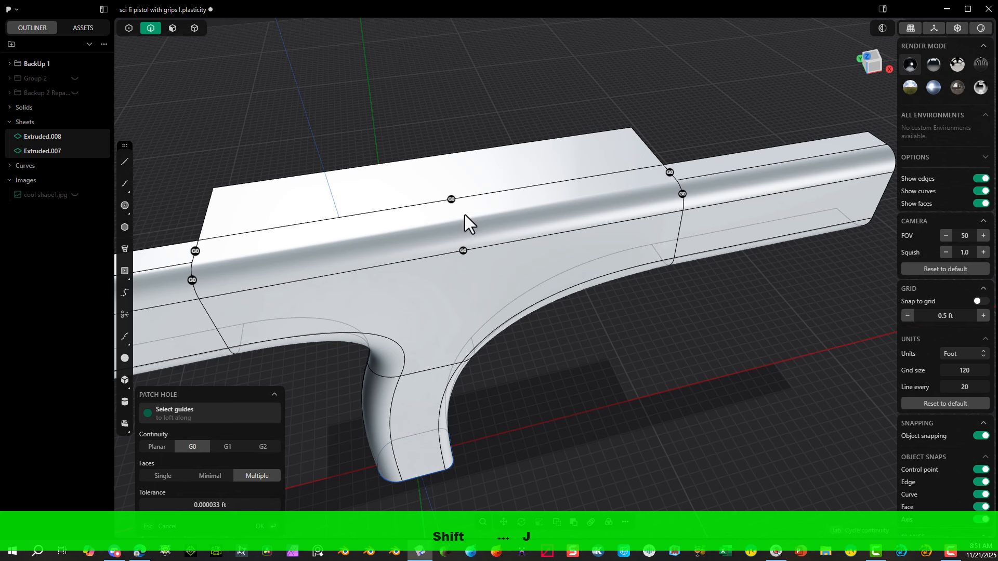
# Step: Set G1 continuity on all six boundary edges of the top patch and finish it
pyautogui.click(463, 251)
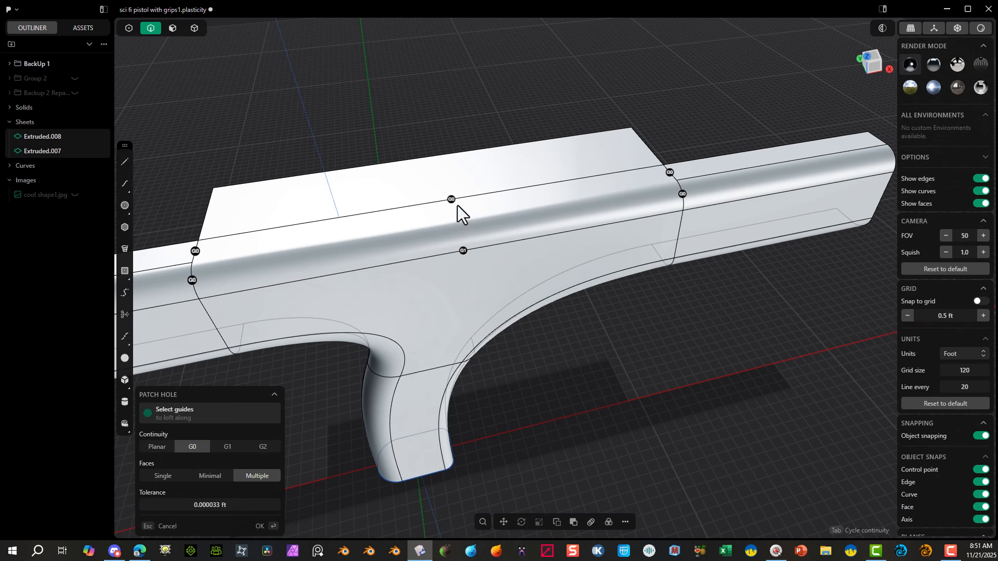
pyautogui.click(193, 281)
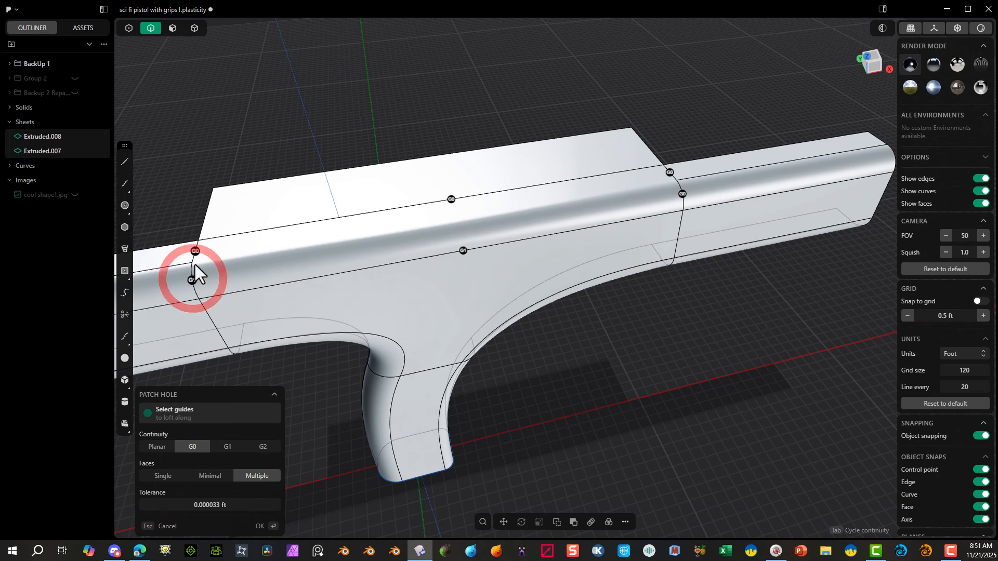
pyautogui.click(669, 173)
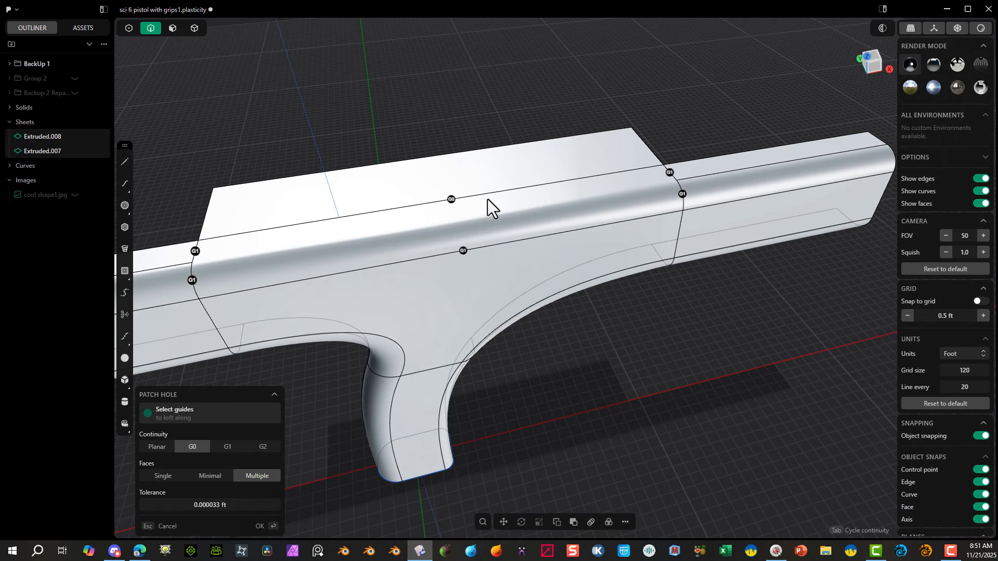
pyautogui.click(451, 201)
pyautogui.moveTo(536, 148); pyautogui.dragTo(557, 213, button='middle')
pyautogui.scroll(-5, 557, 213)
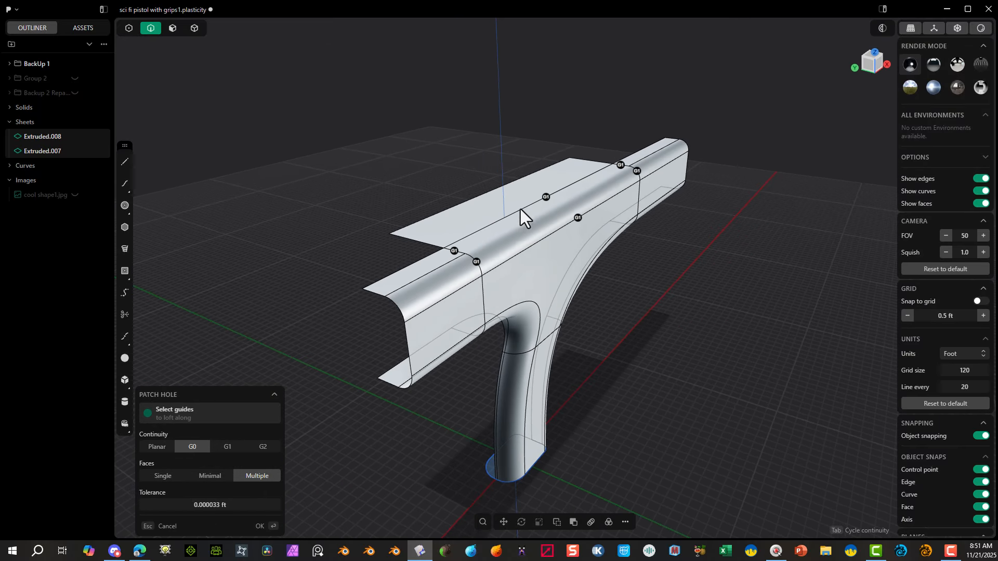
pyautogui.click(259, 526)
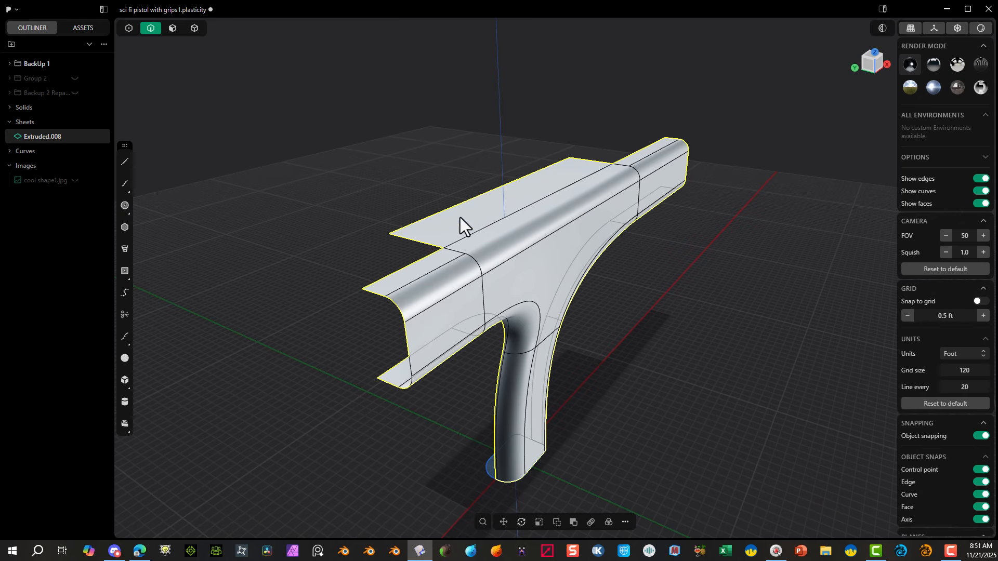
# Step: Delete the flat guide sheet face extending from the inner edge of the patched top
pyautogui.click(174, 28)
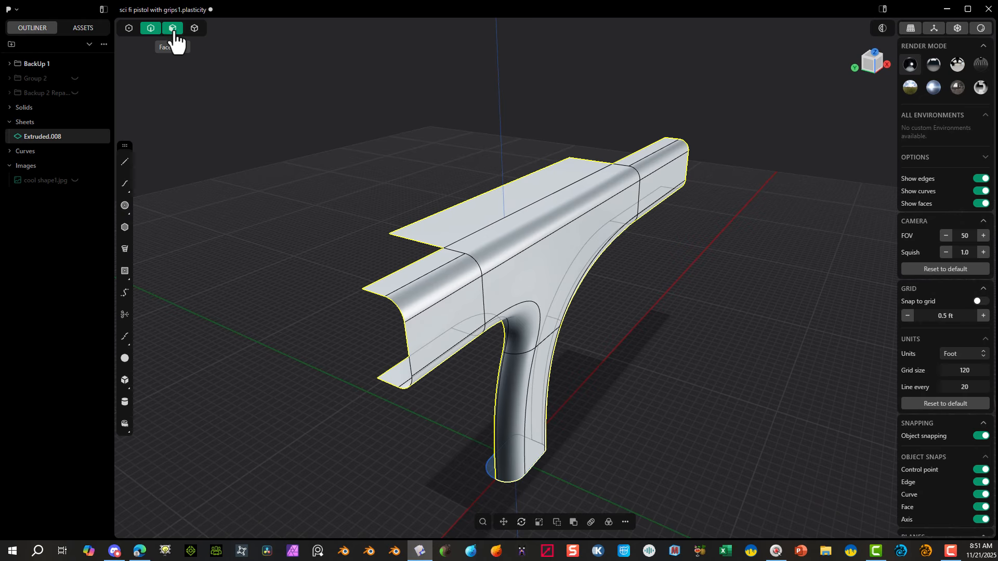
pyautogui.click(471, 195)
pyautogui.hotkey('shift', 'x')
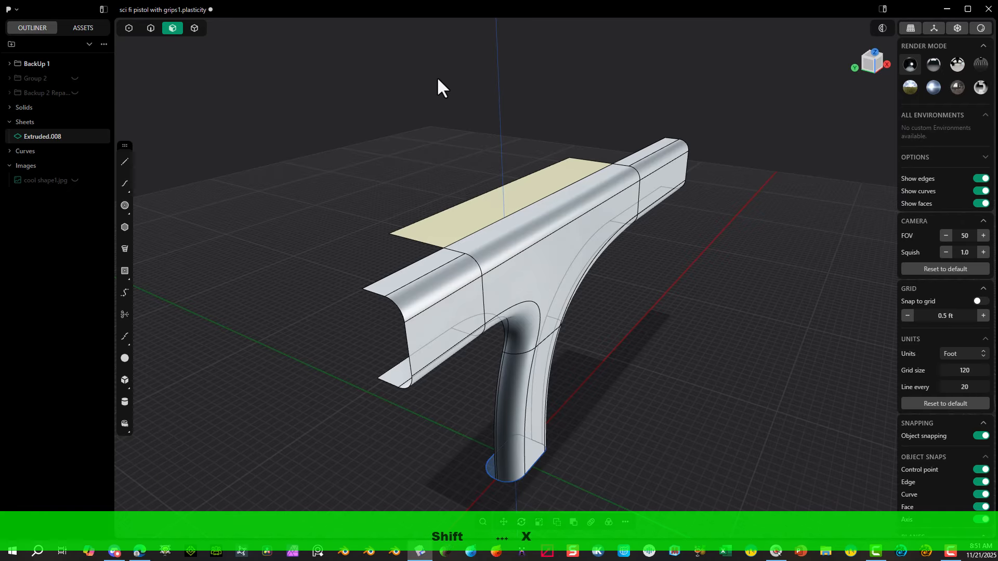
# Step: Mirror the half pistol body along the Y axis across its open centre plane, with Union halves enabled
pyautogui.moveTo(476, 208); pyautogui.dragTo(201, 26, button='middle')
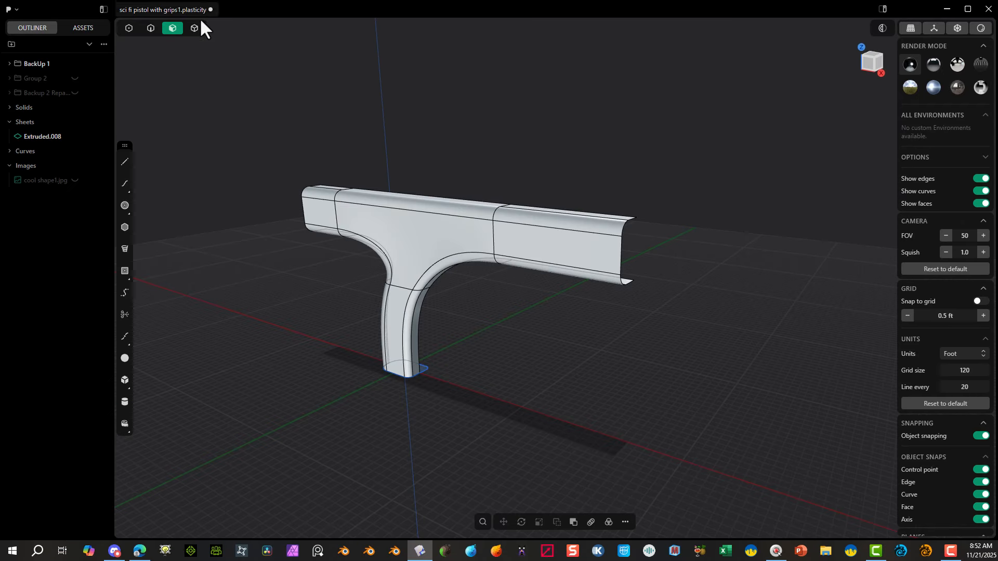
pyautogui.click(194, 28)
pyautogui.click(457, 241)
pyautogui.click(624, 522)
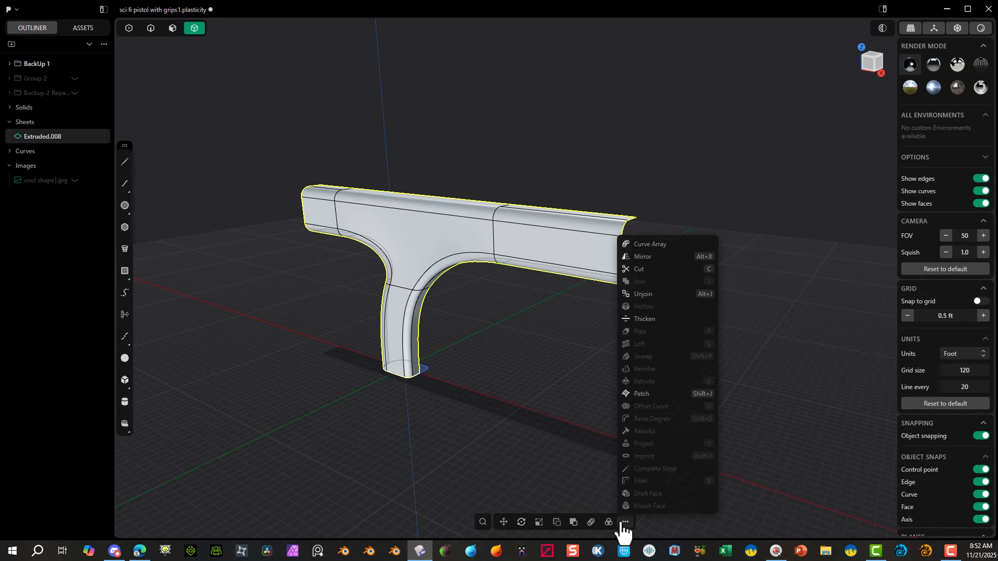
pyautogui.click(647, 256)
pyautogui.moveTo(577, 213)
pyautogui.mouseDown(button='middle')
pyautogui.moveTo(520, 214)
pyautogui.moveTo(466, 308)
pyautogui.mouseUp(button='middle')
pyautogui.click(437, 303)
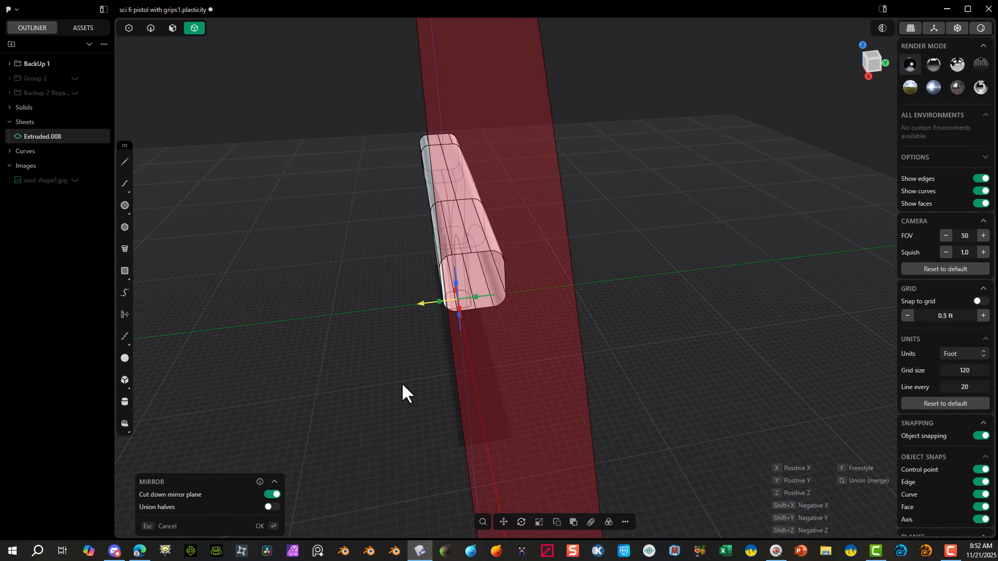
pyautogui.click(269, 507)
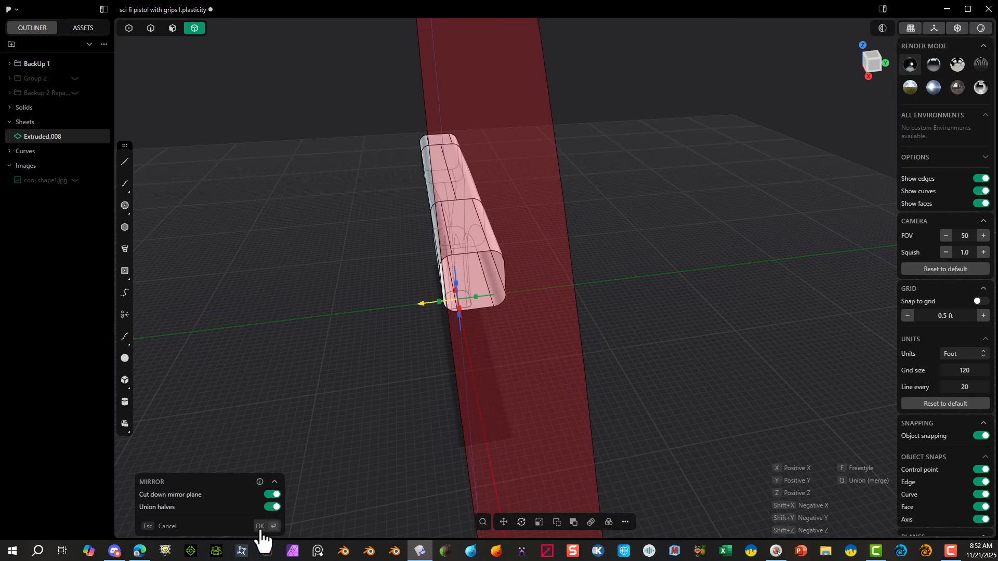
pyautogui.click(260, 526)
# Step: Hide the edge display and examine the surface shading where the handle blends into the upper body
pyautogui.moveTo(311, 142); pyautogui.dragTo(407, 141, button='middle')
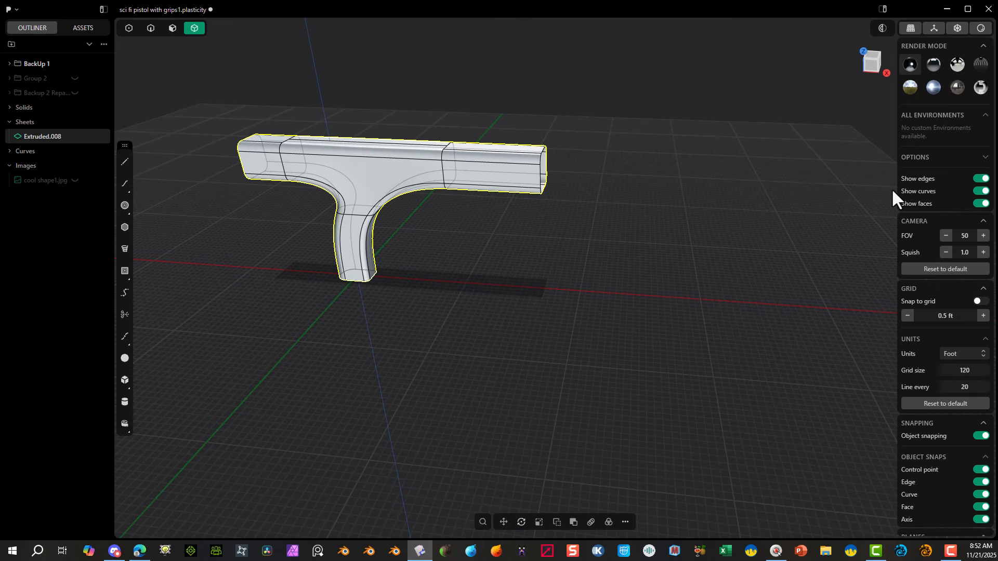
pyautogui.click(981, 178)
pyautogui.moveTo(446, 94); pyautogui.dragTo(586, 247, button='middle')
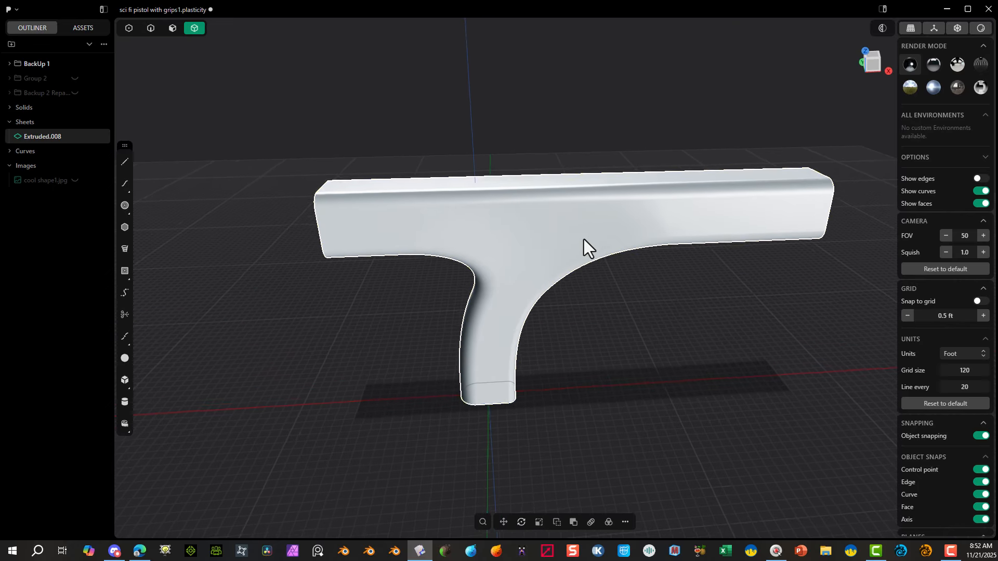
pyautogui.scroll(5, 508, 198)
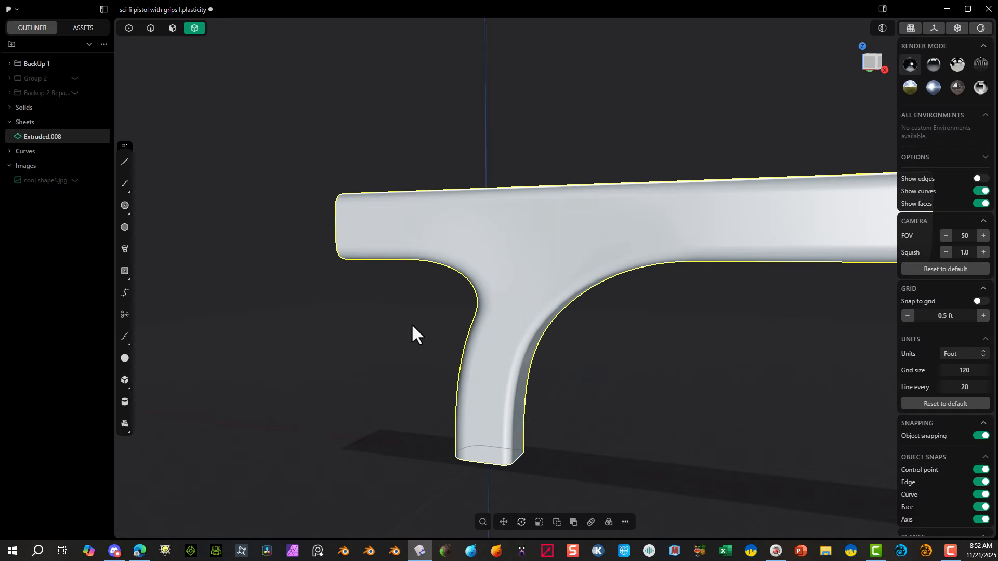
pyautogui.moveTo(411, 323); pyautogui.dragTo(762, 239, button='middle')
pyautogui.scroll(3, 595, 263)
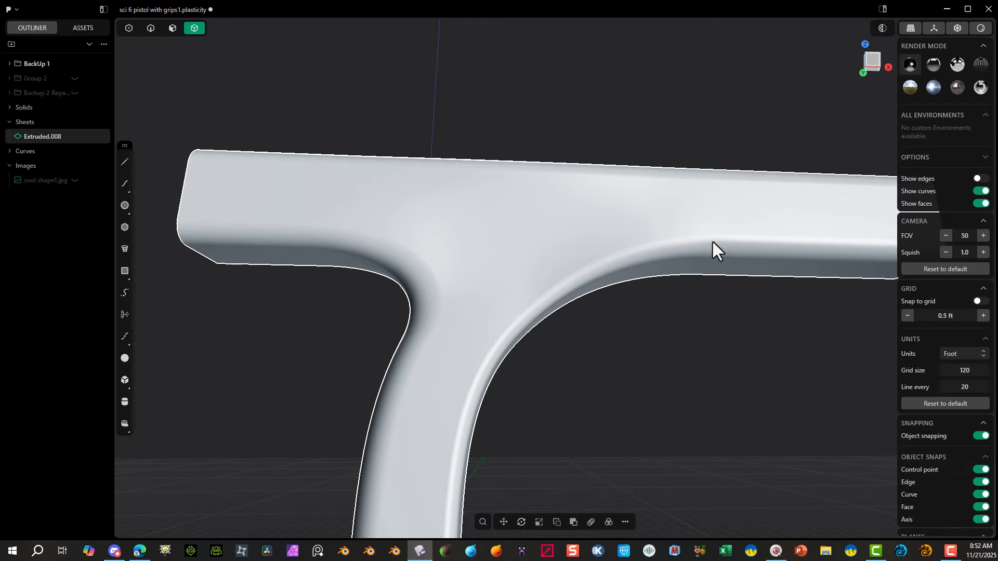